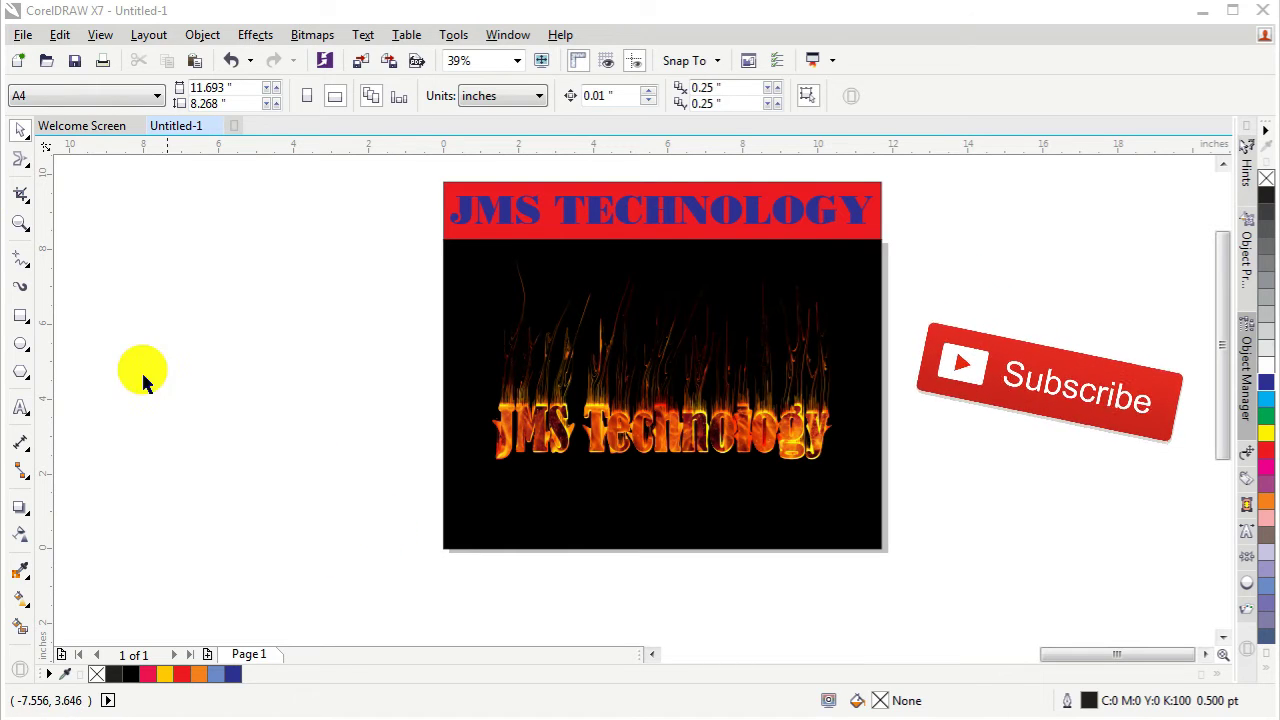
Zoom in close to inspect the flaming JMS Technology text artwork
click(21, 224)
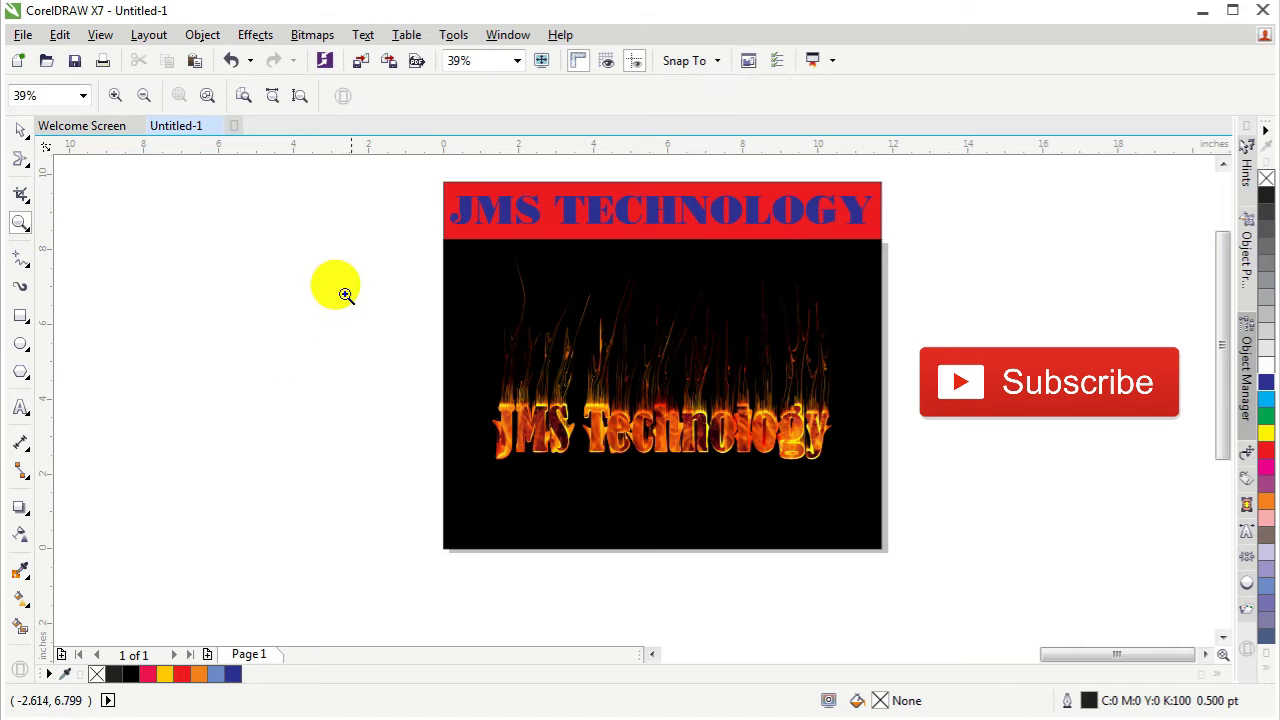
drag(663, 423, 834, 508)
click(782, 480)
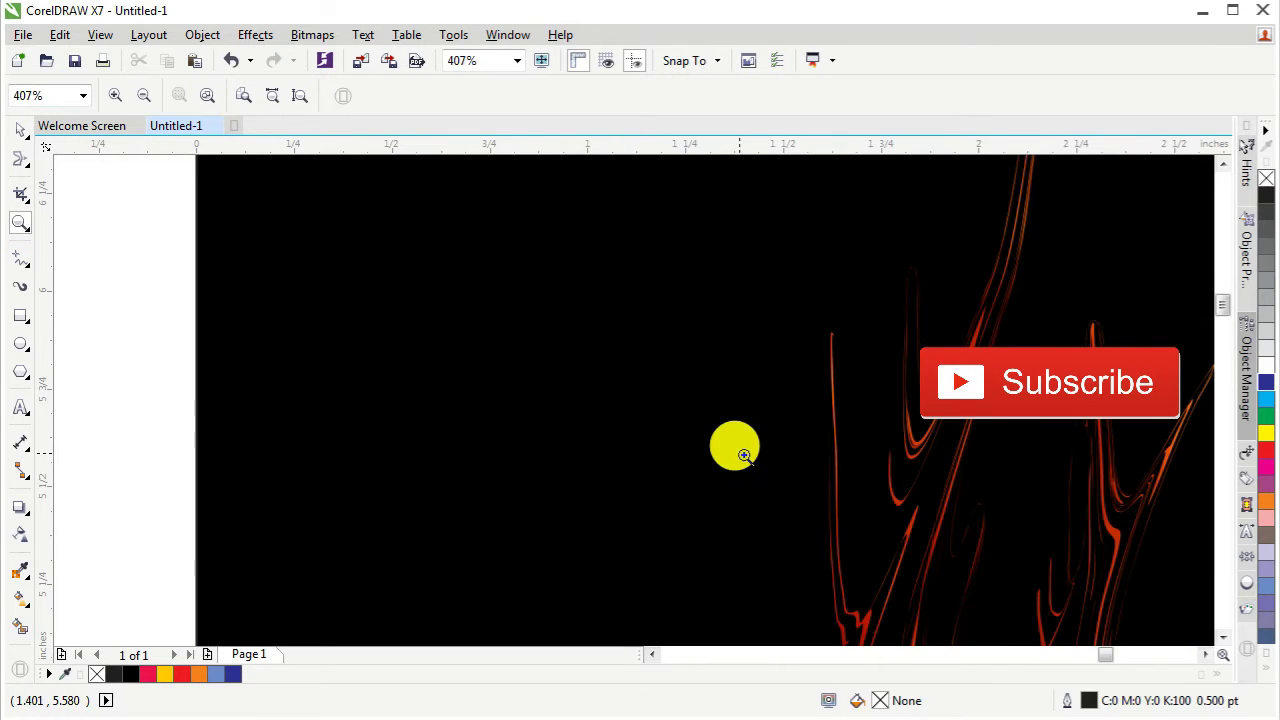
scroll(734, 451, down, 5)
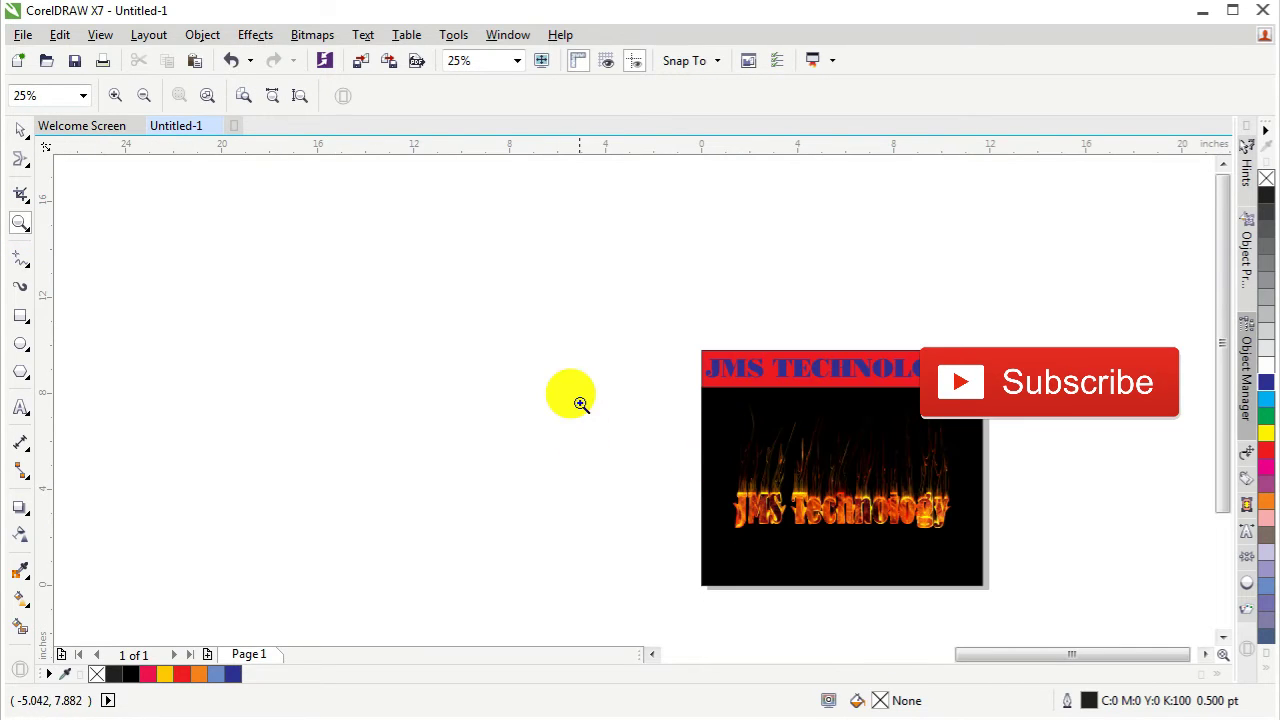
drag(592, 388, 1024, 590)
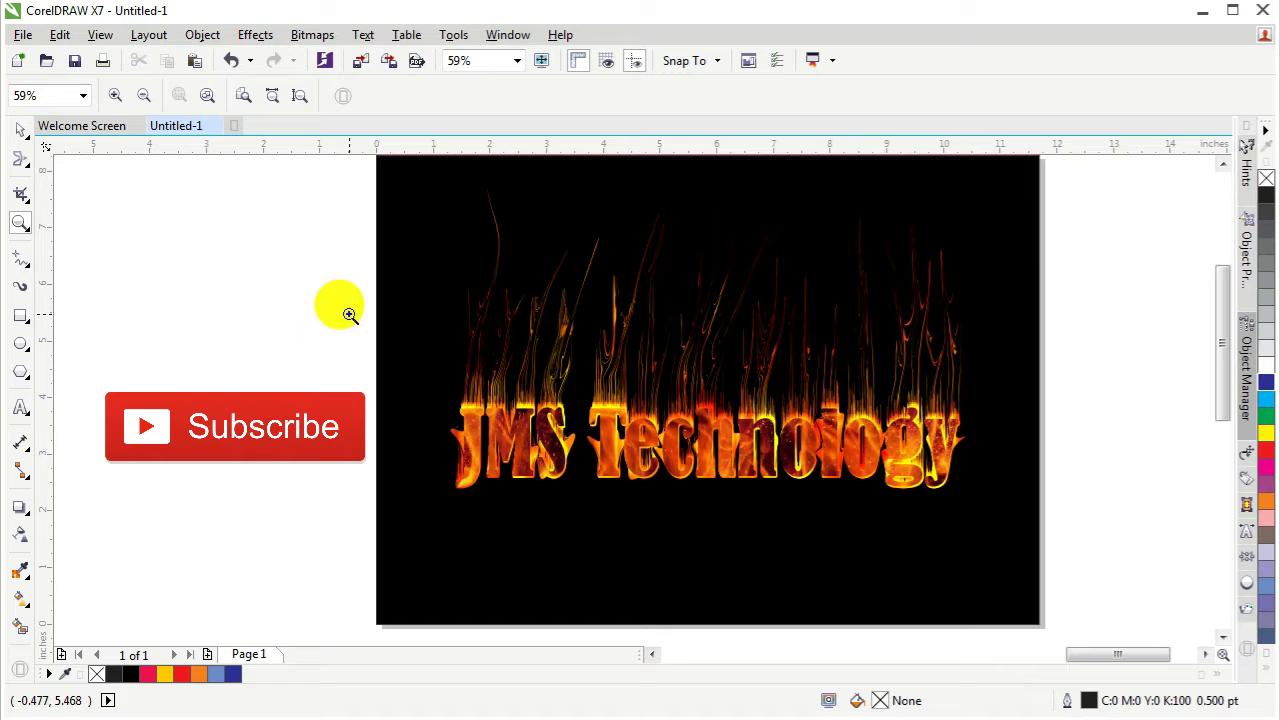
Marquee-select the black background rectangle and flaming text, then delete them
right_click(473, 483)
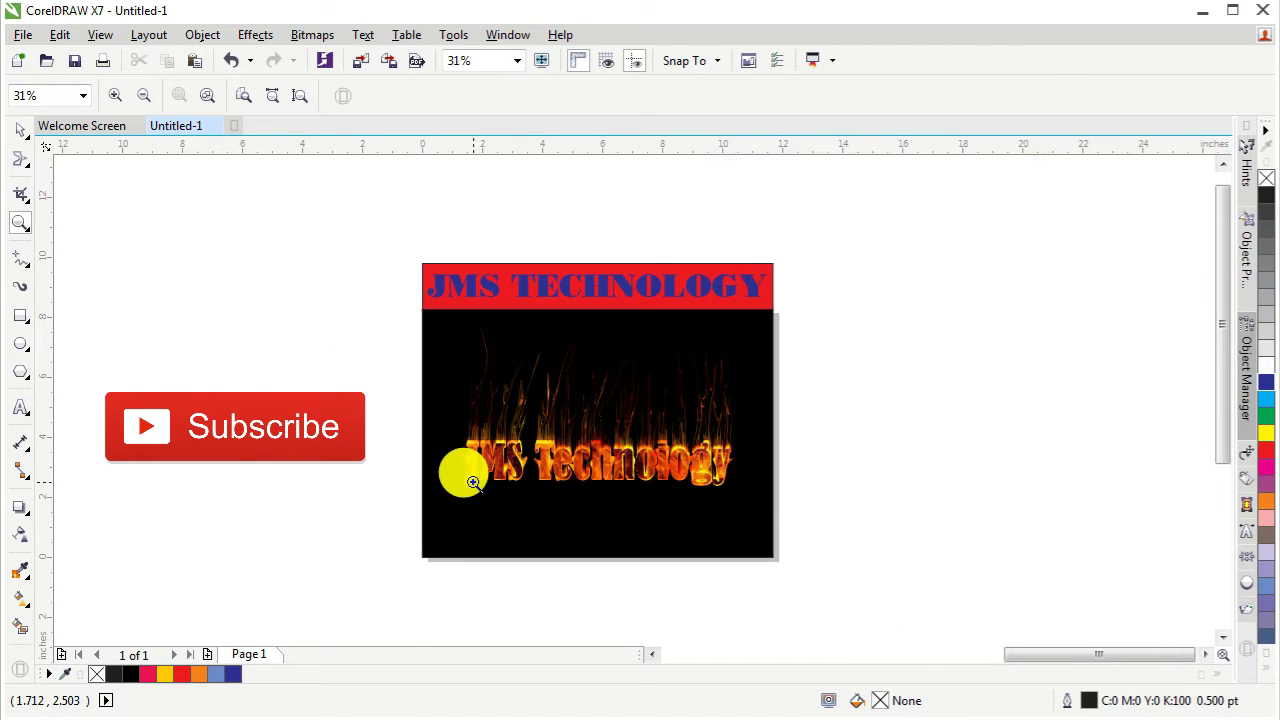
drag(395, 249, 794, 574)
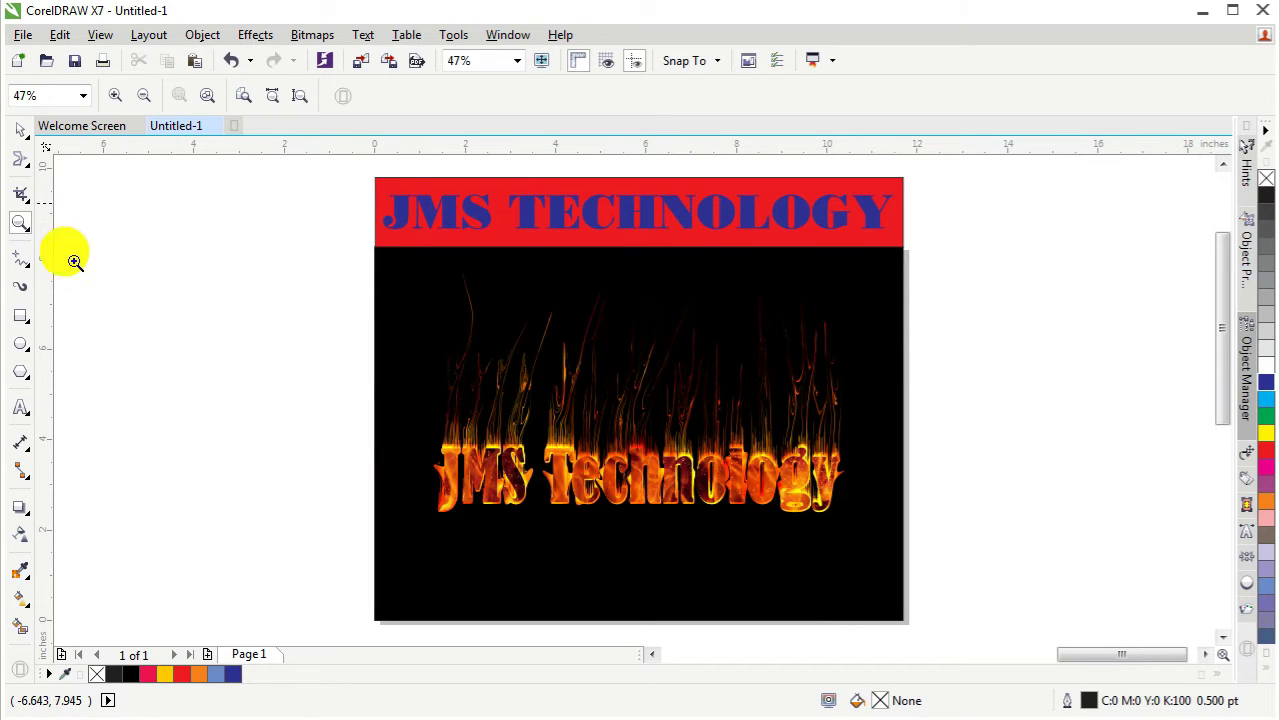
click(20, 131)
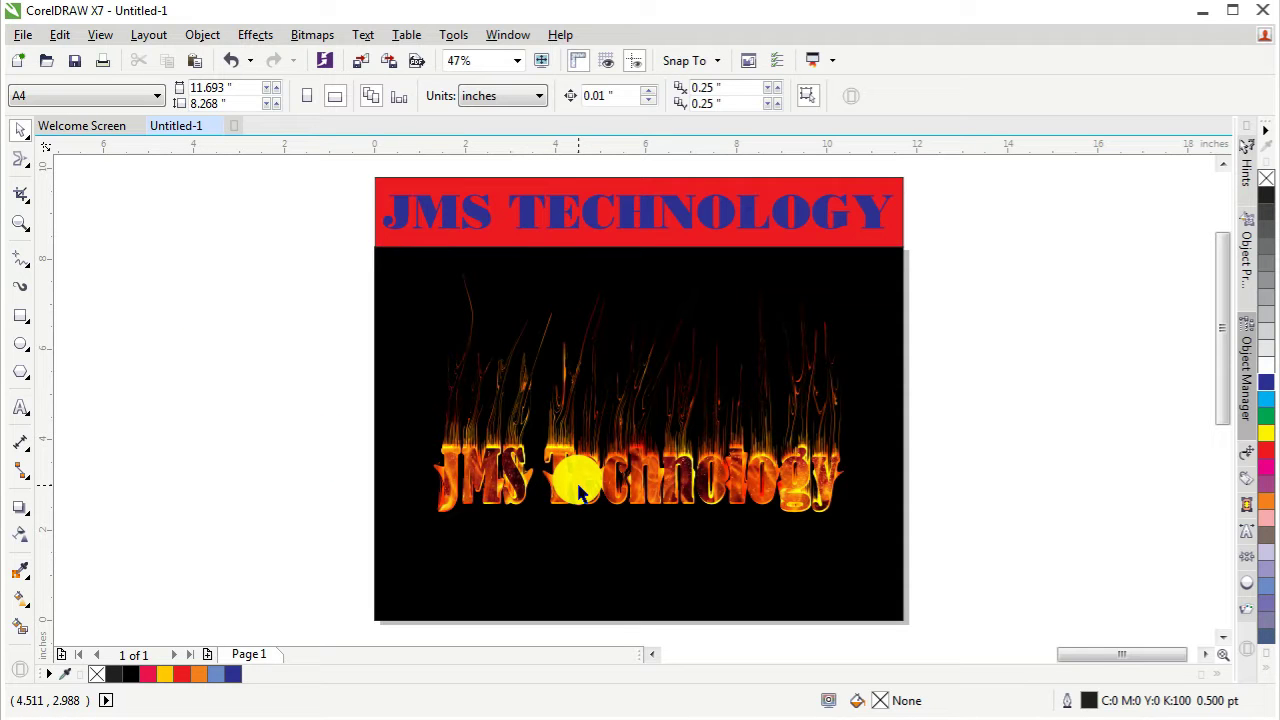
mouse_move(215, 233)
mouse_down()
mouse_move(785, 548)
mouse_move(1023, 636)
mouse_up()
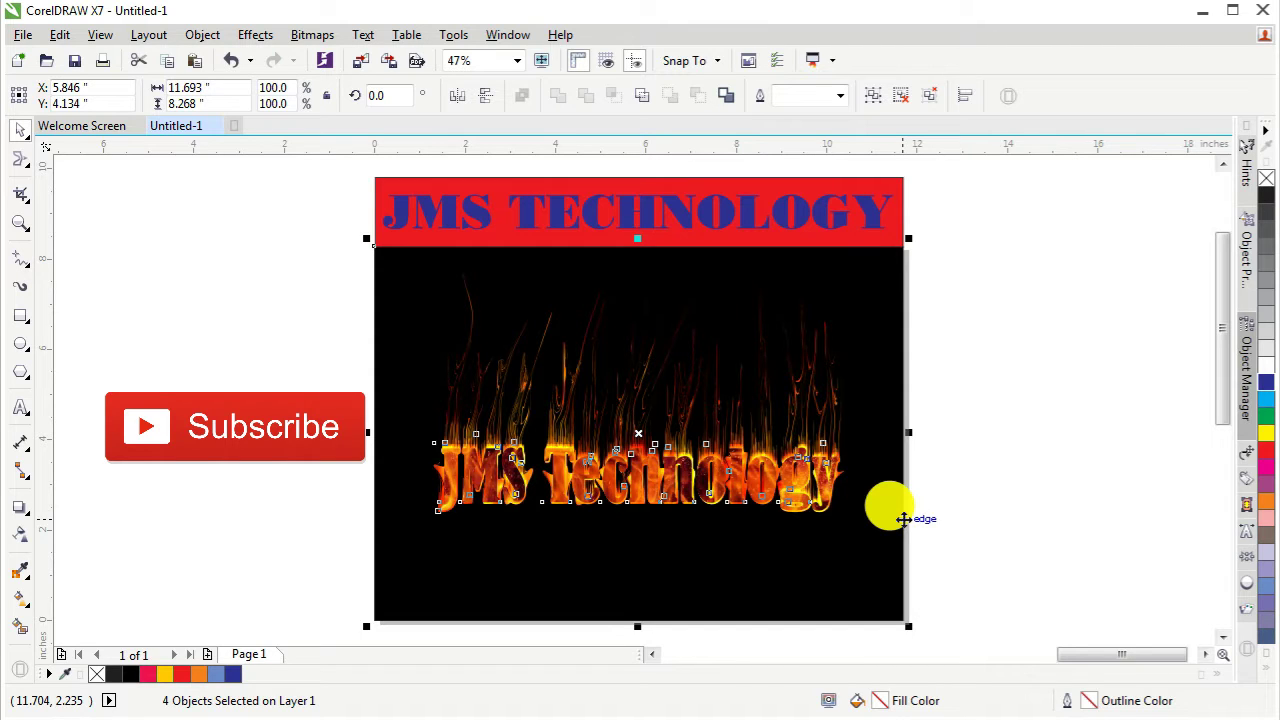
key(Delete)
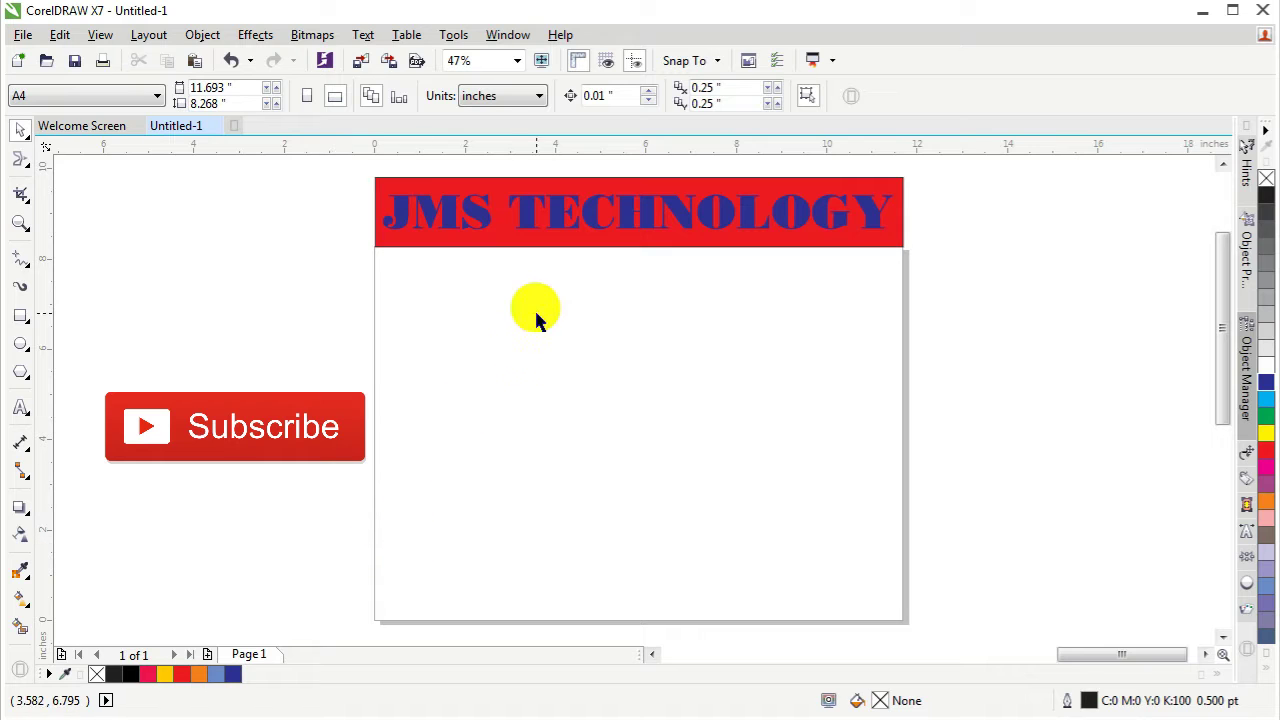
Add an Arial text line reading 'JMS TECHNOLOGY' below the red banner and reselect it
scroll(938, 428, down, 1)
scroll(938, 428, up, 1)
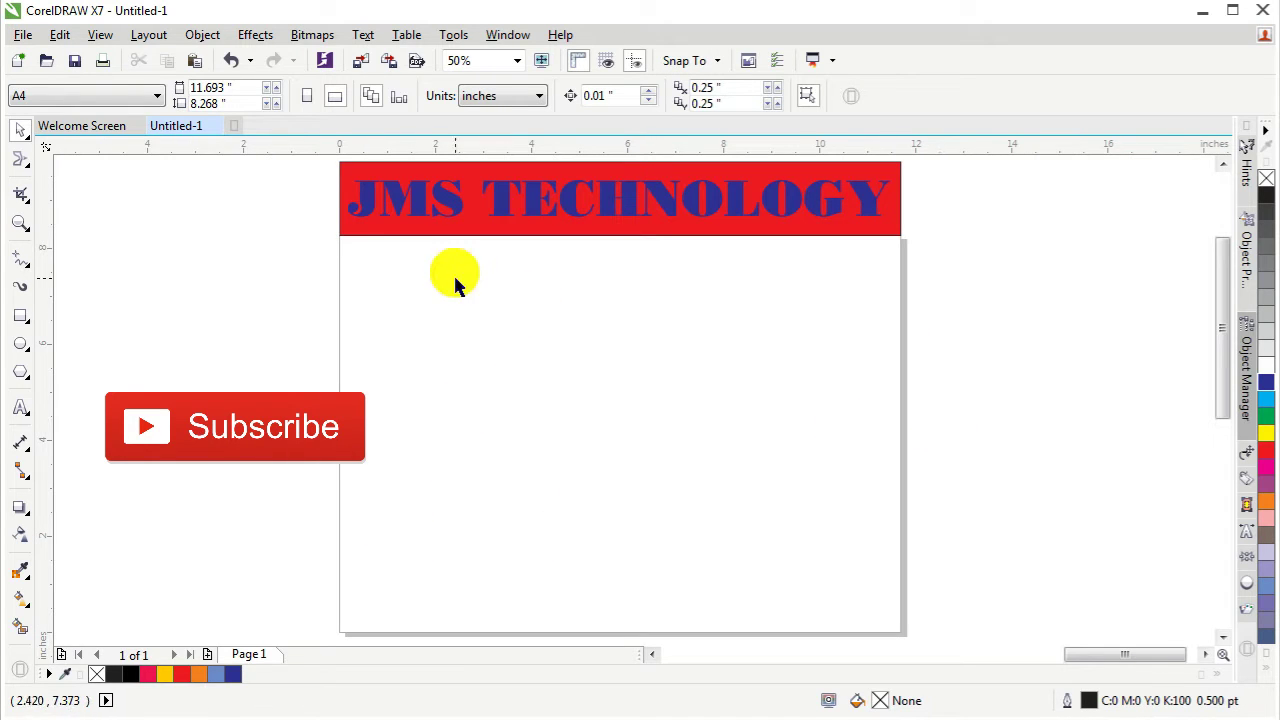
click(22, 418)
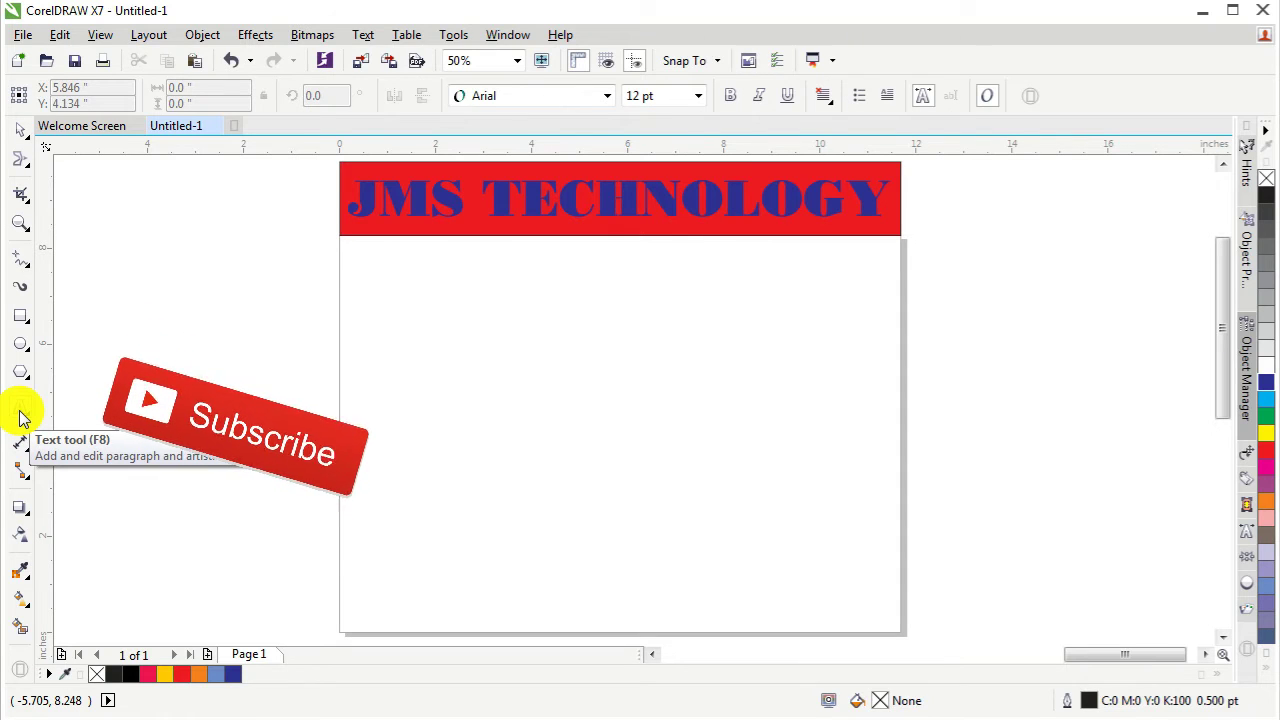
click(452, 408)
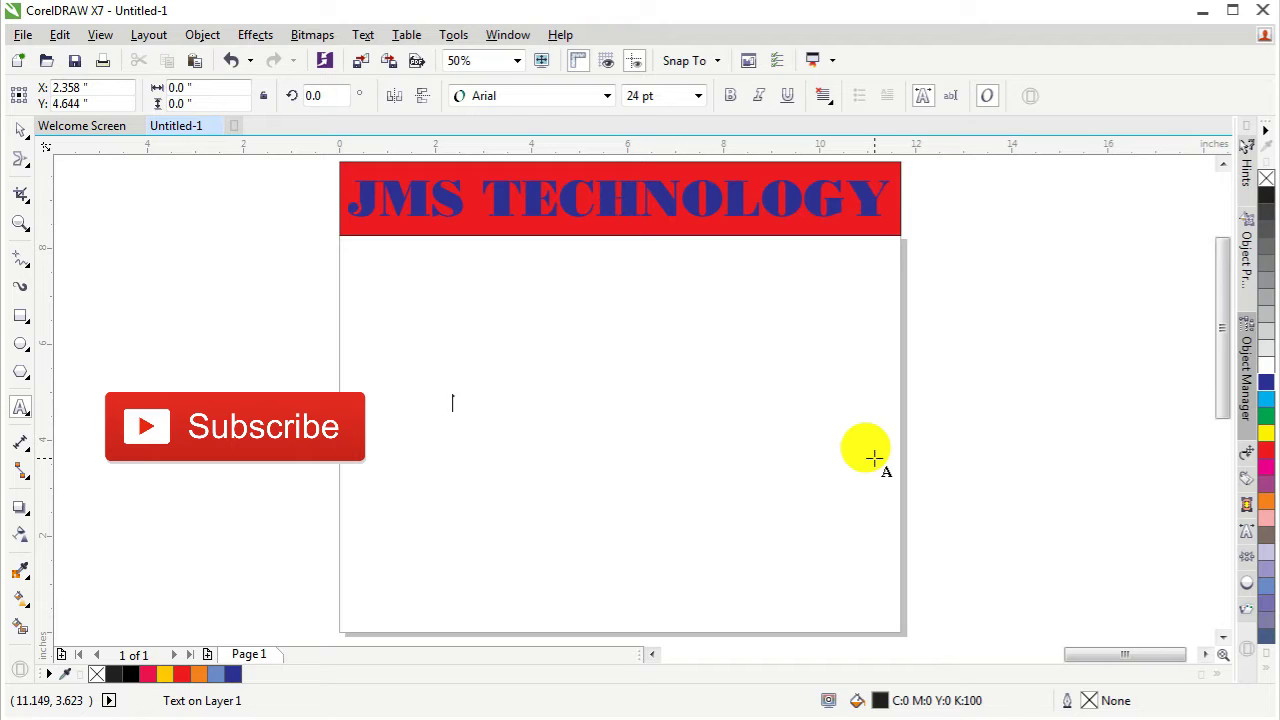
text(JMS TECHNOLOGY)
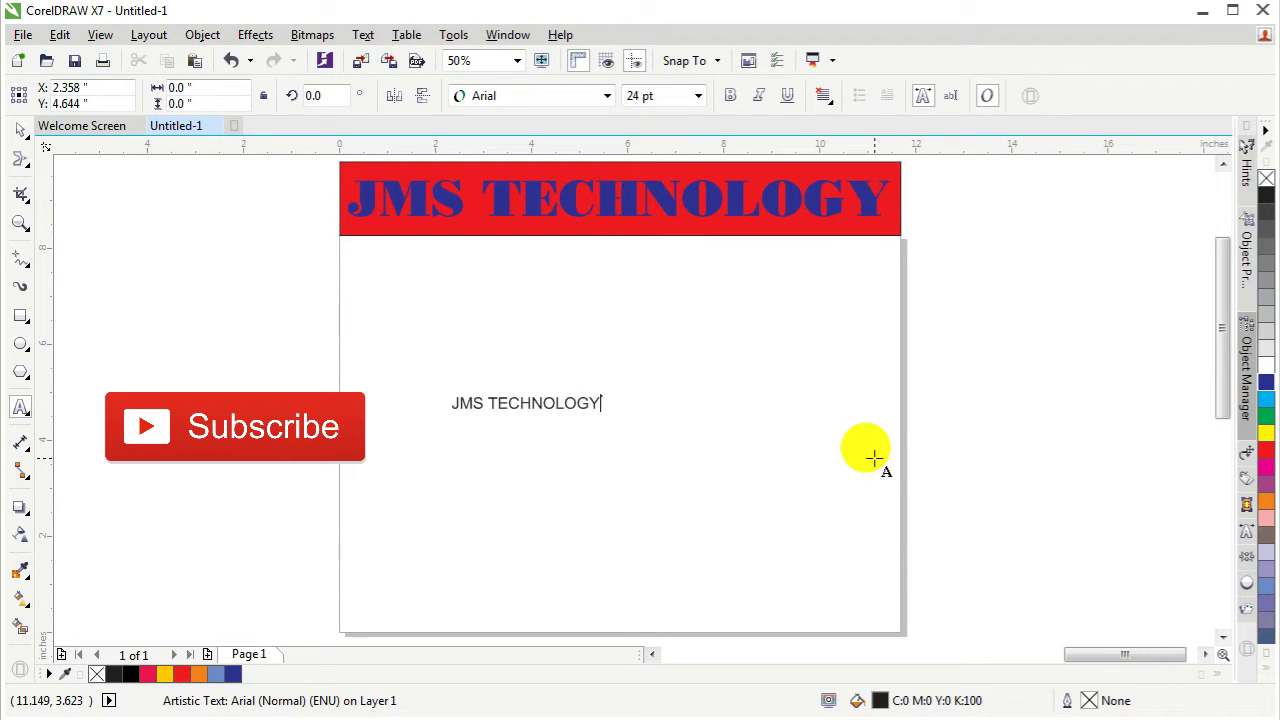
key(Escape)
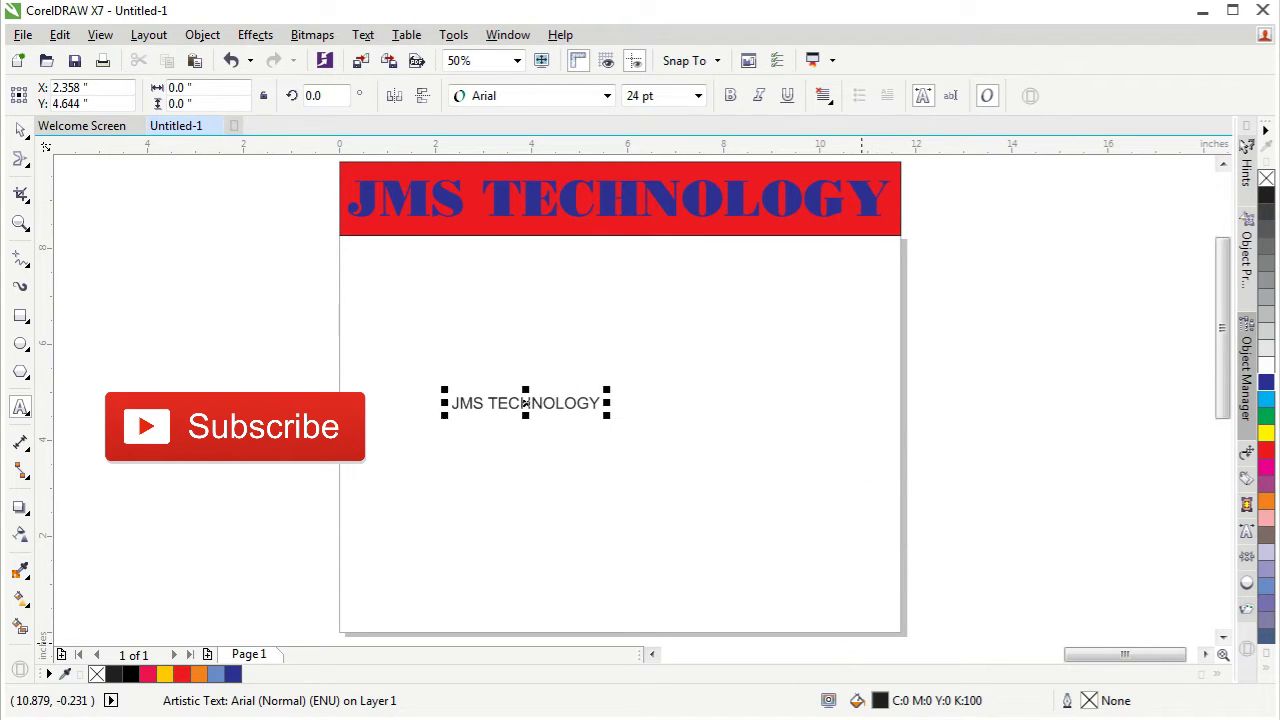
click(22, 142)
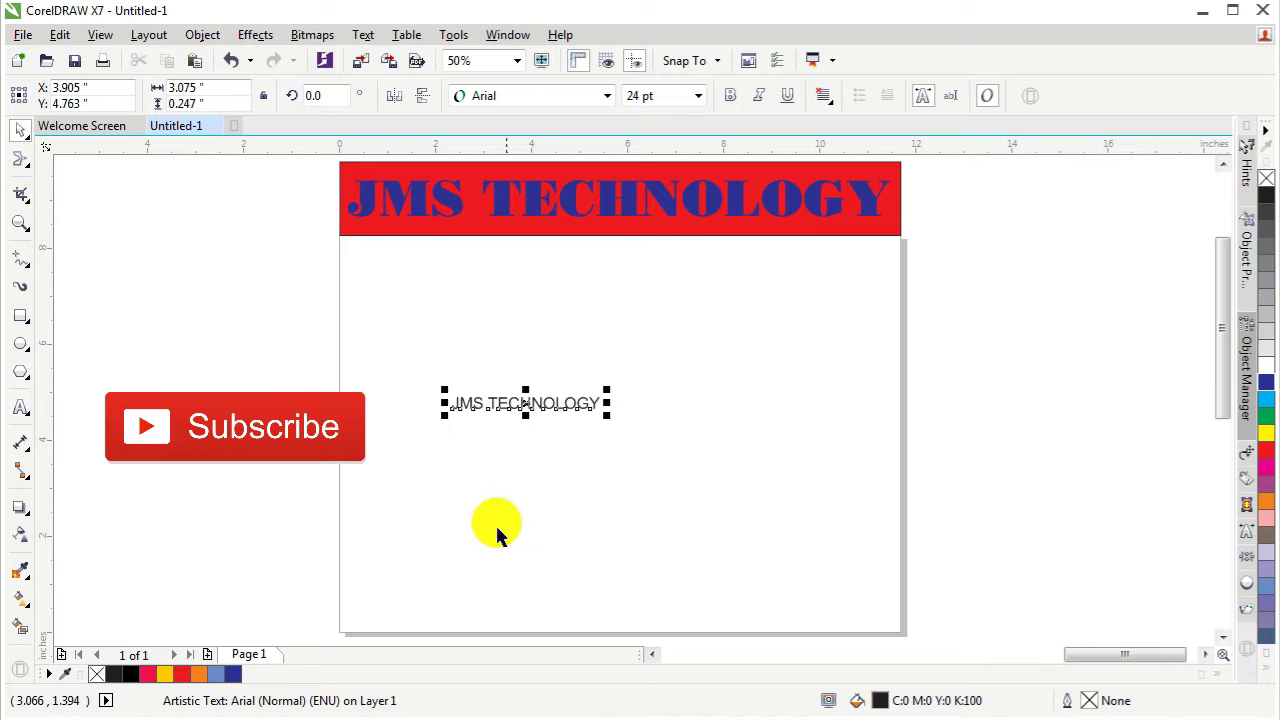
click(822, 576)
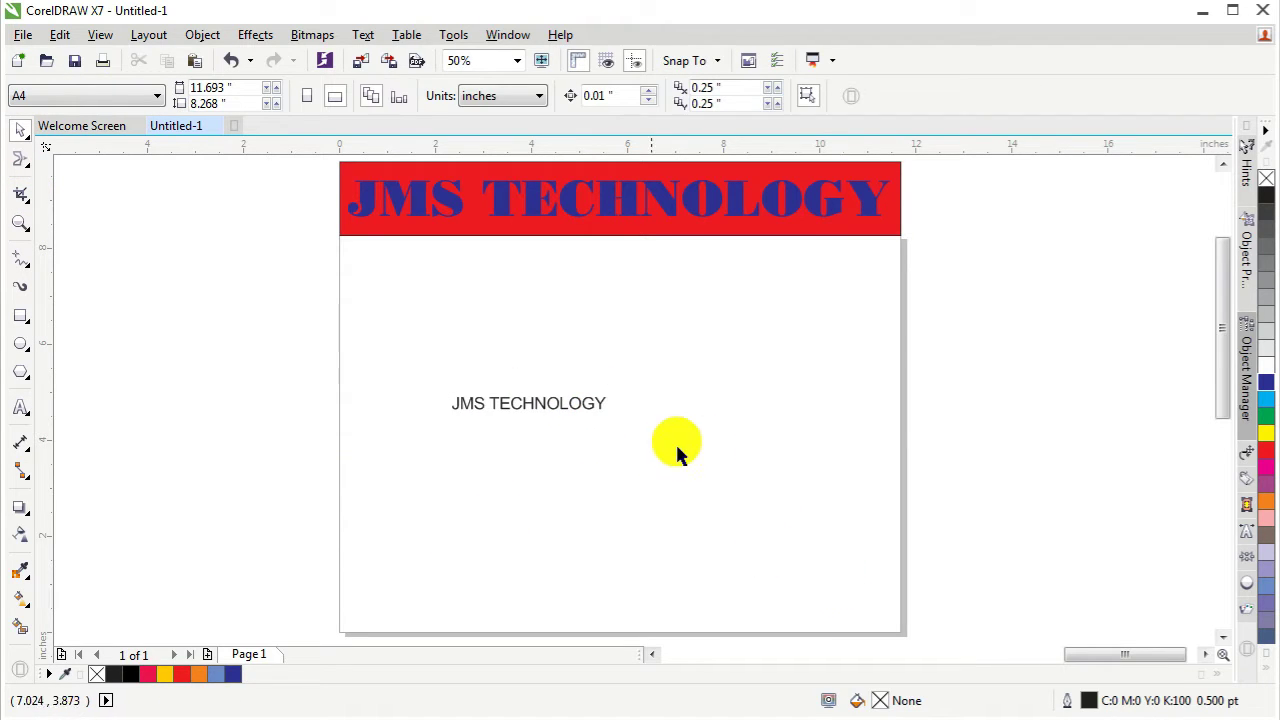
click(603, 404)
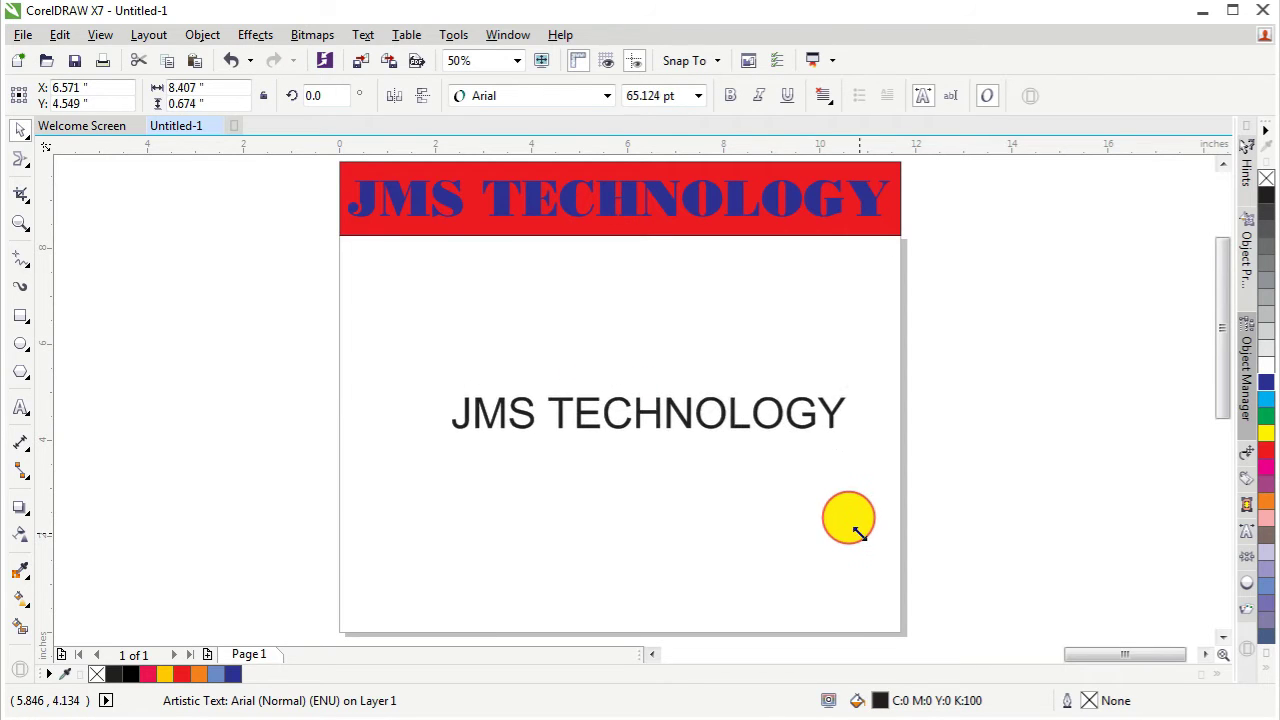
Enlarge the JMS TECHNOLOGY text to about 66 pt and move it up and right
drag(616, 418, 868, 540)
mouse_move(654, 414)
mouse_down()
mouse_move(610, 414)
mouse_move(926, 361)
mouse_move(992, 328)
mouse_up()
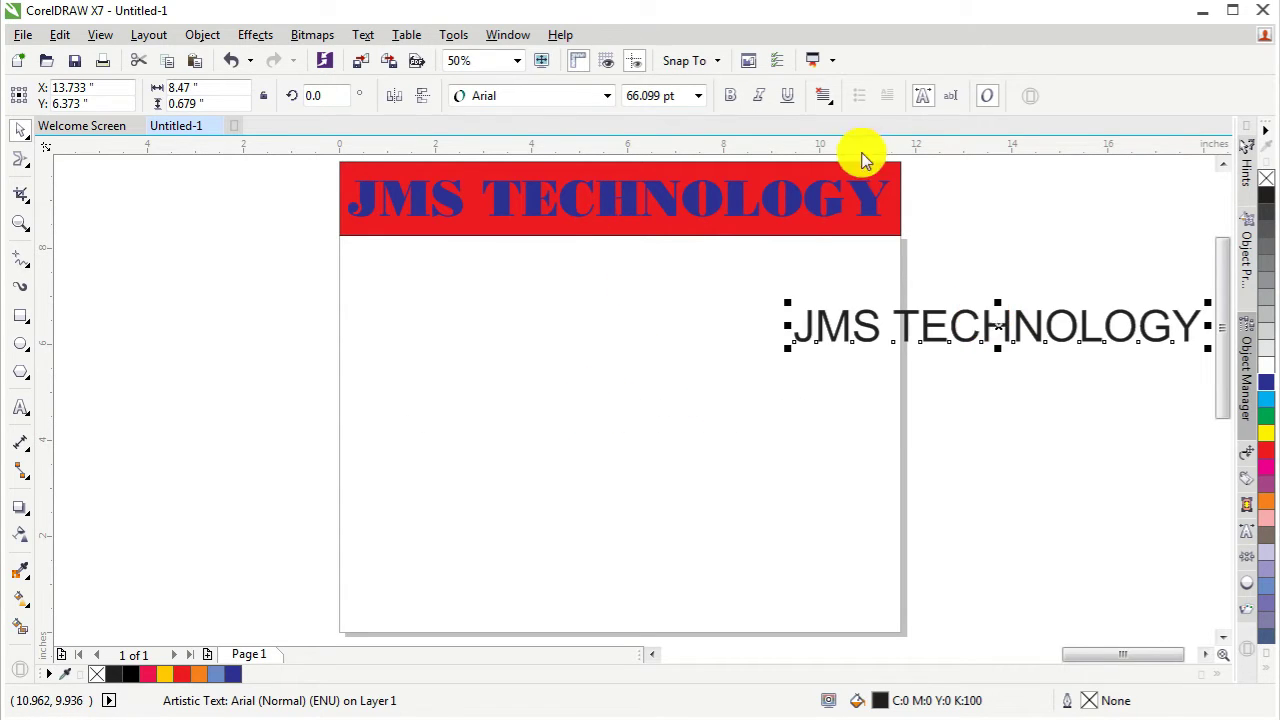
click(608, 99)
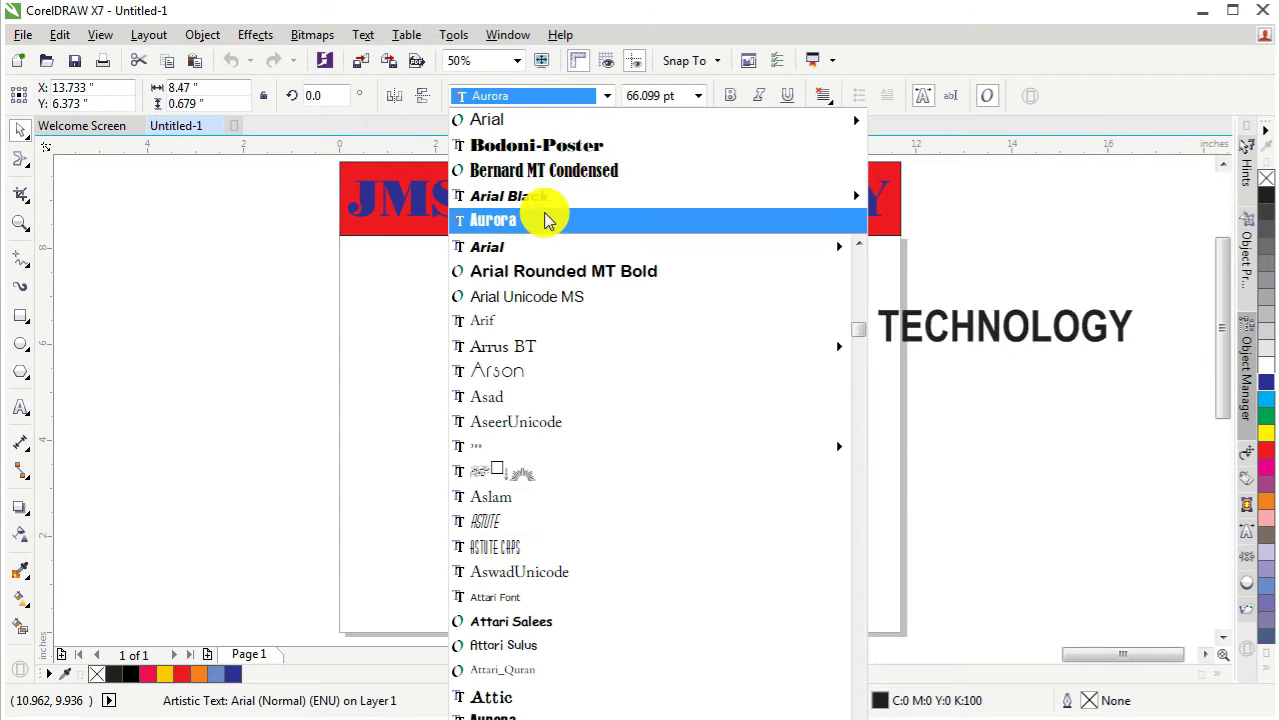
Change the JMS TECHNOLOGY text's font from Arial to Impact
scroll(545, 470, down, 1)
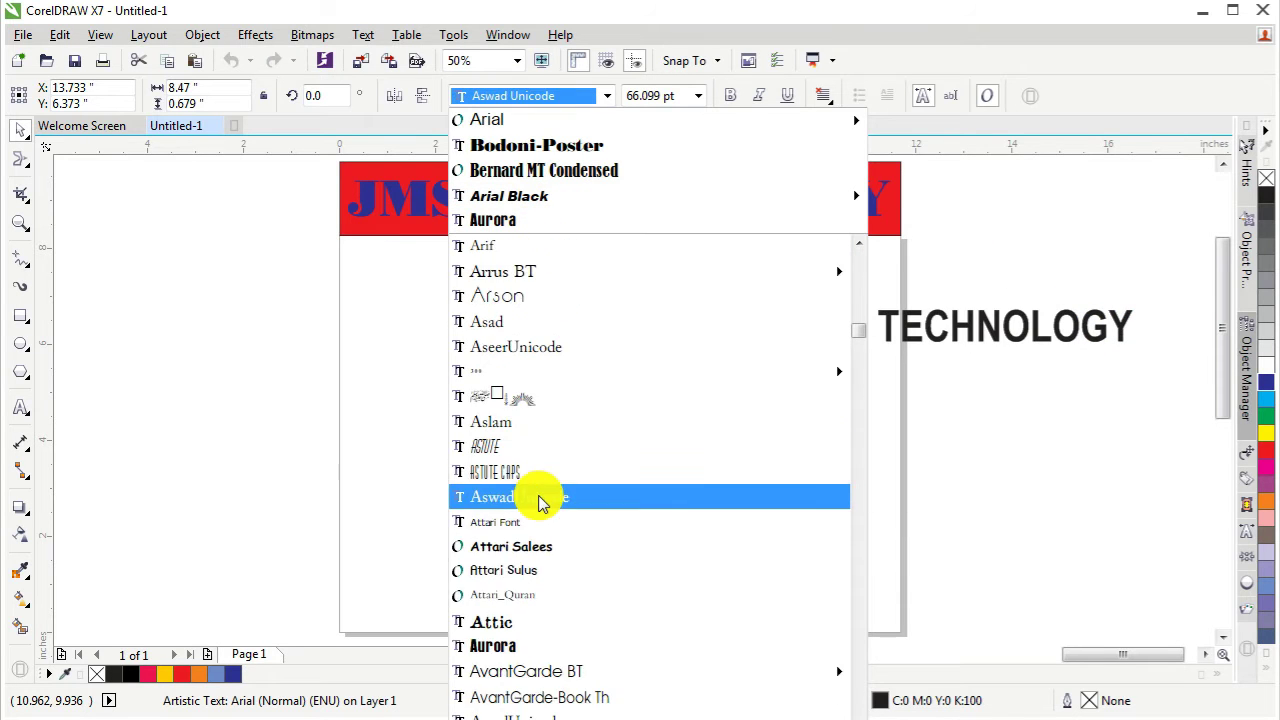
scroll(543, 500, down, 3)
scroll(543, 500, down, 1)
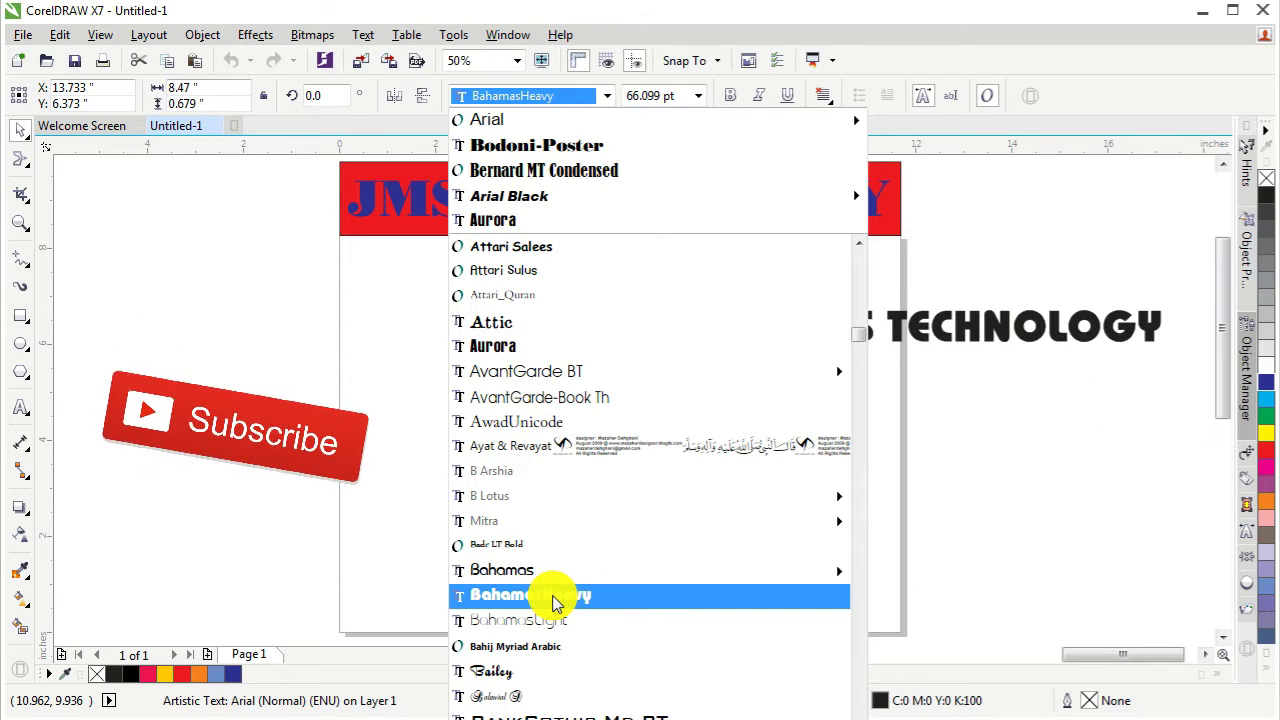
scroll(565, 540, down, 1)
scroll(569, 492, down, 3)
scroll(555, 500, down, 2)
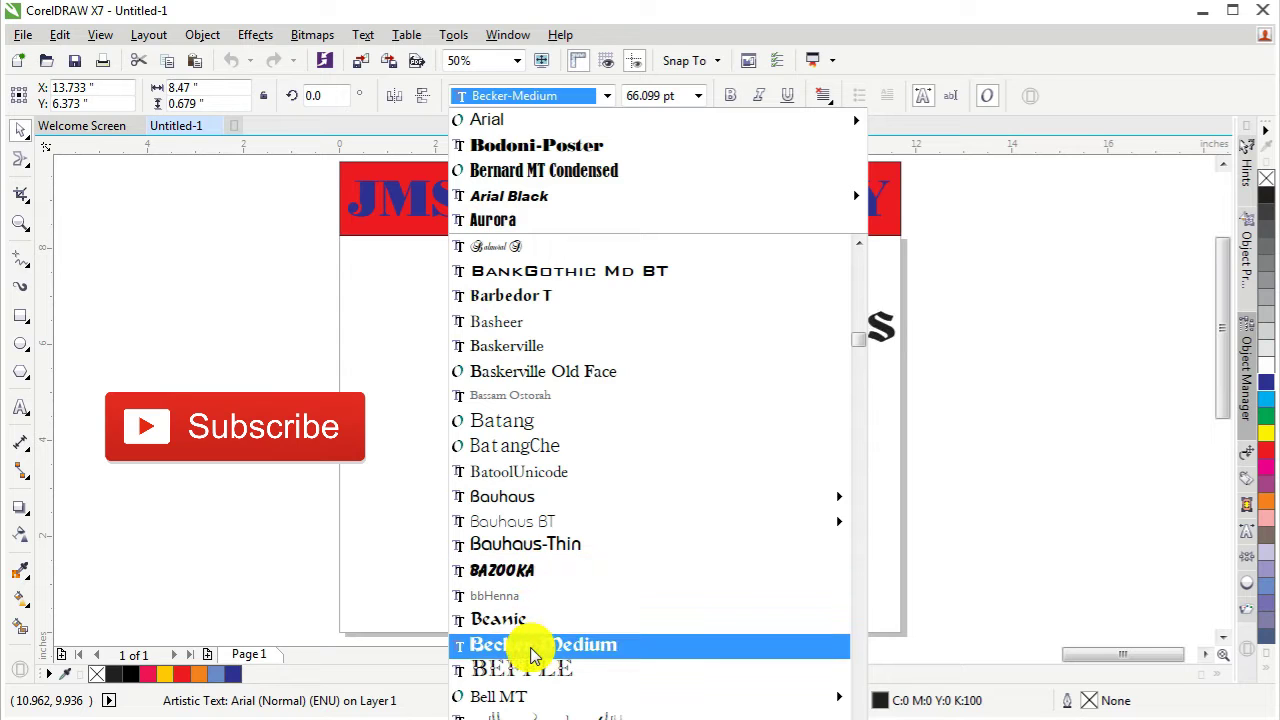
scroll(580, 388, down, 1)
scroll(578, 380, down, 6)
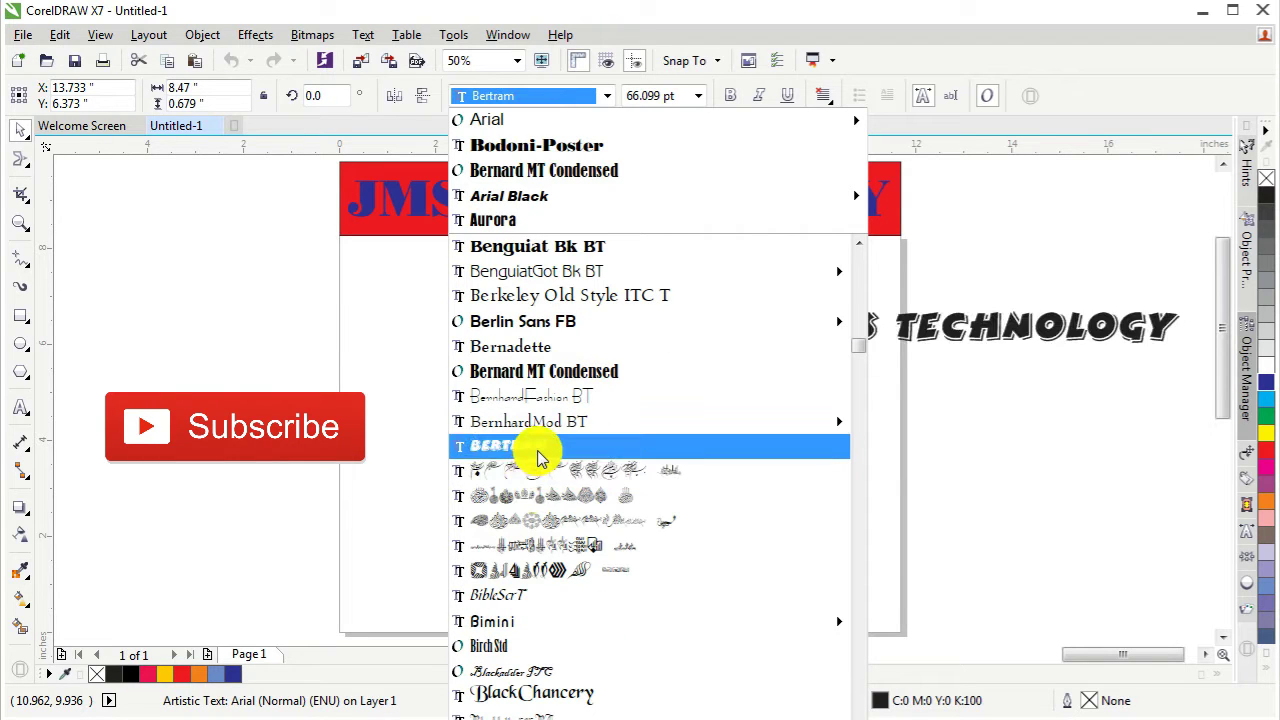
scroll(614, 551, down, 1)
scroll(614, 523, down, 3)
scroll(585, 480, down, 2)
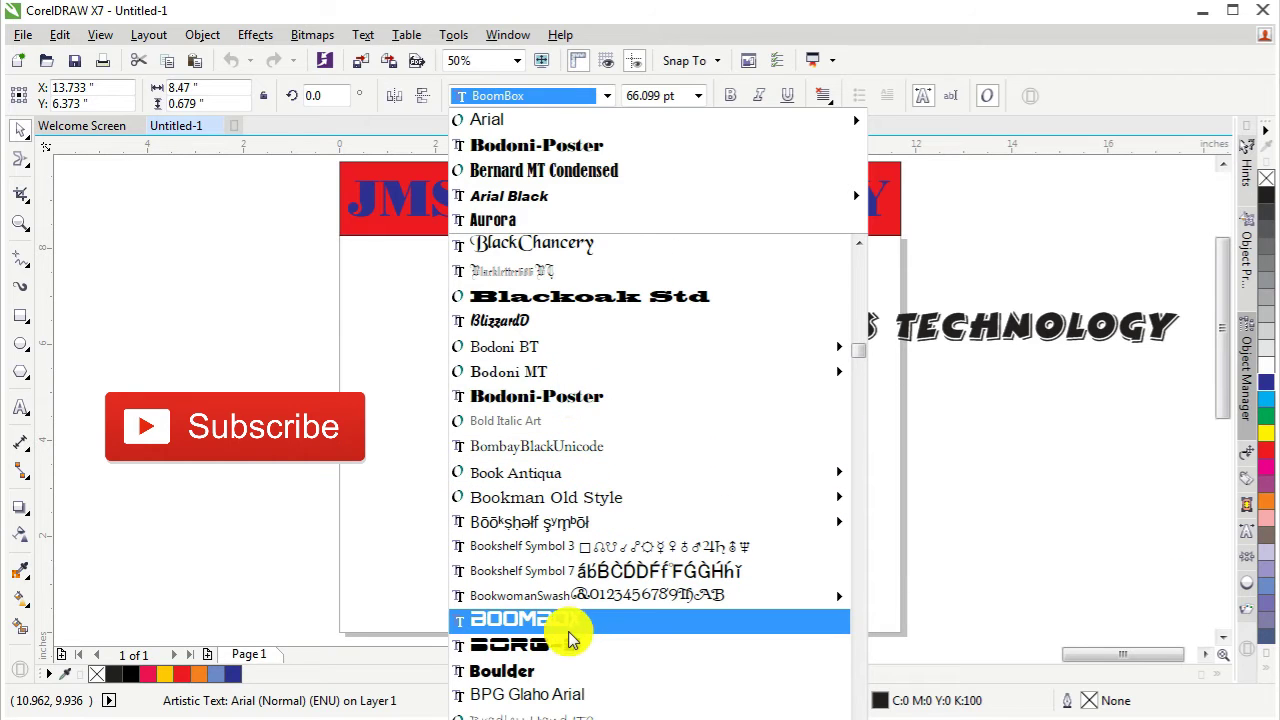
scroll(577, 612, down, 1)
scroll(565, 600, down, 2)
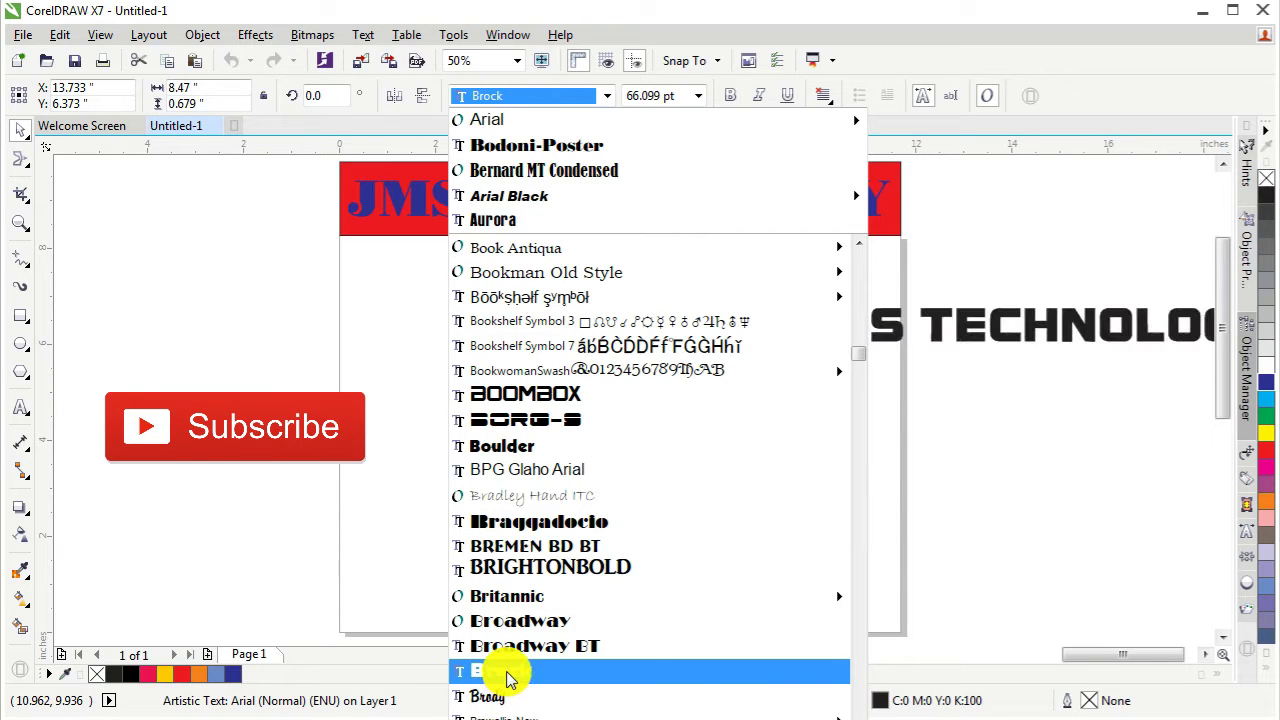
scroll(620, 531, down, 2)
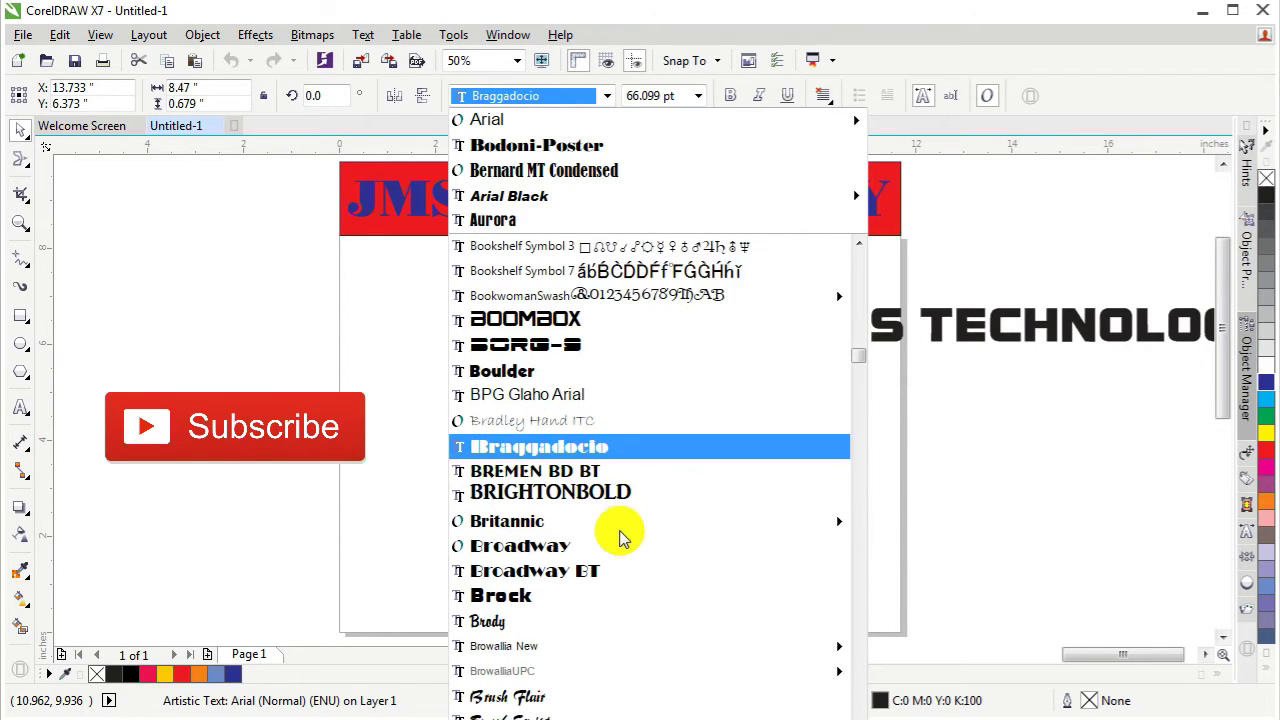
scroll(620, 531, down, 3)
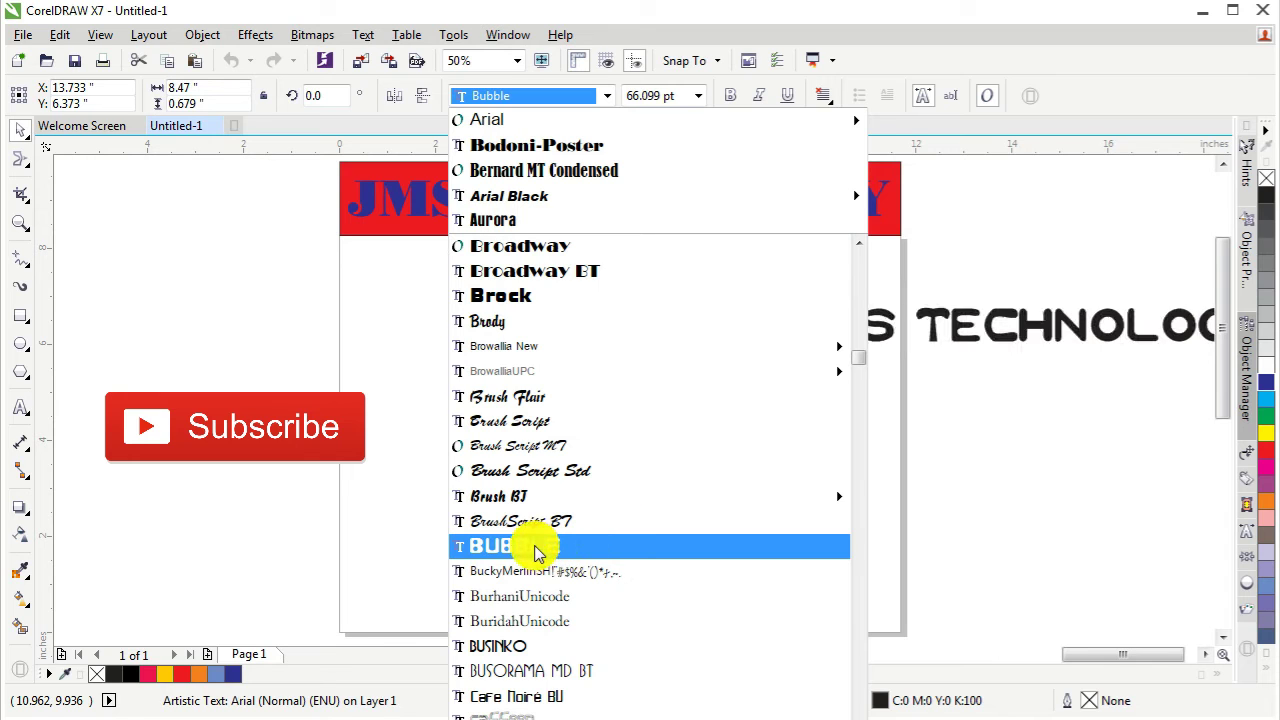
scroll(586, 586, down, 1)
scroll(590, 588, down, 4)
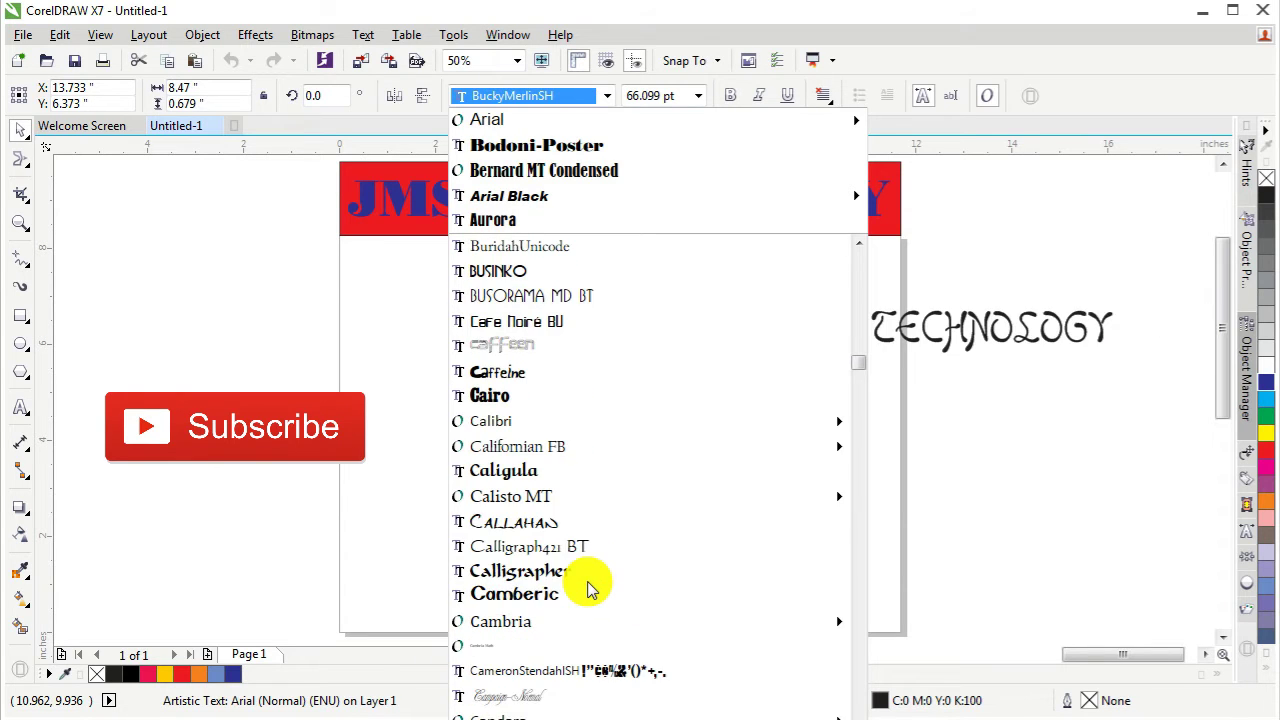
scroll(594, 506, down, 1)
scroll(594, 500, down, 3)
scroll(598, 502, down, 2)
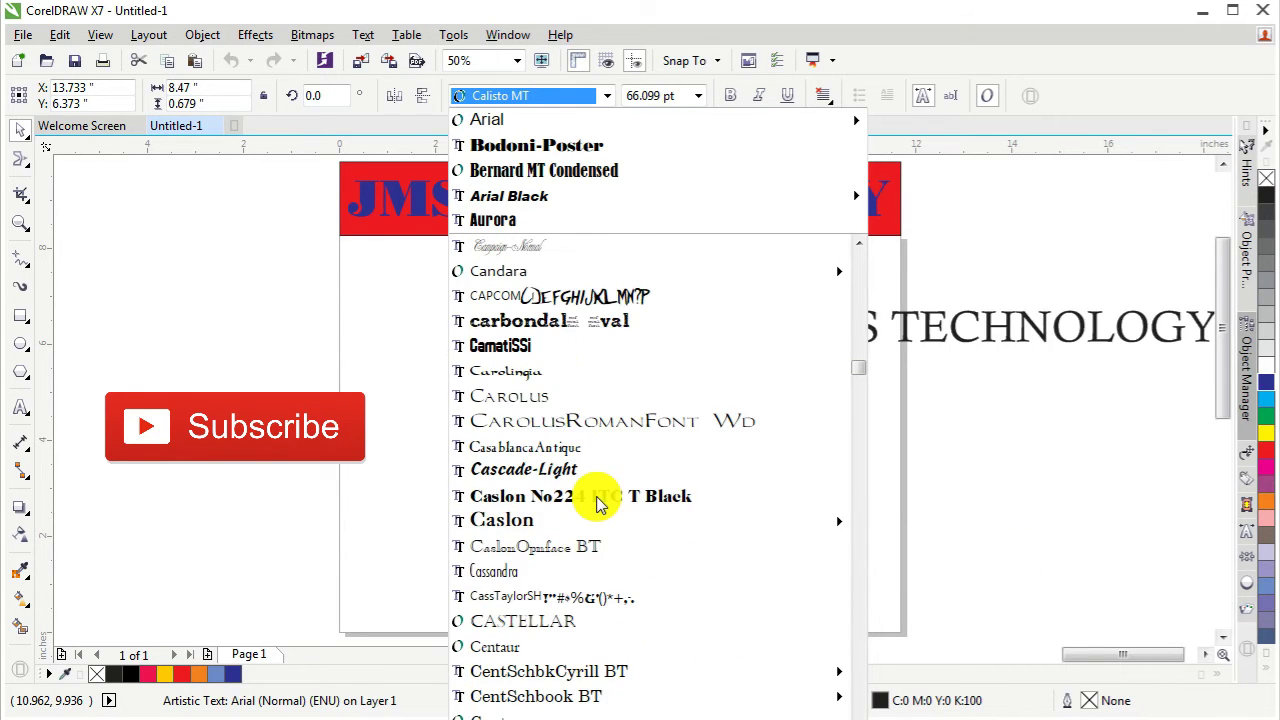
scroll(598, 502, down, 1)
scroll(598, 502, down, 1)
scroll(596, 503, down, 1)
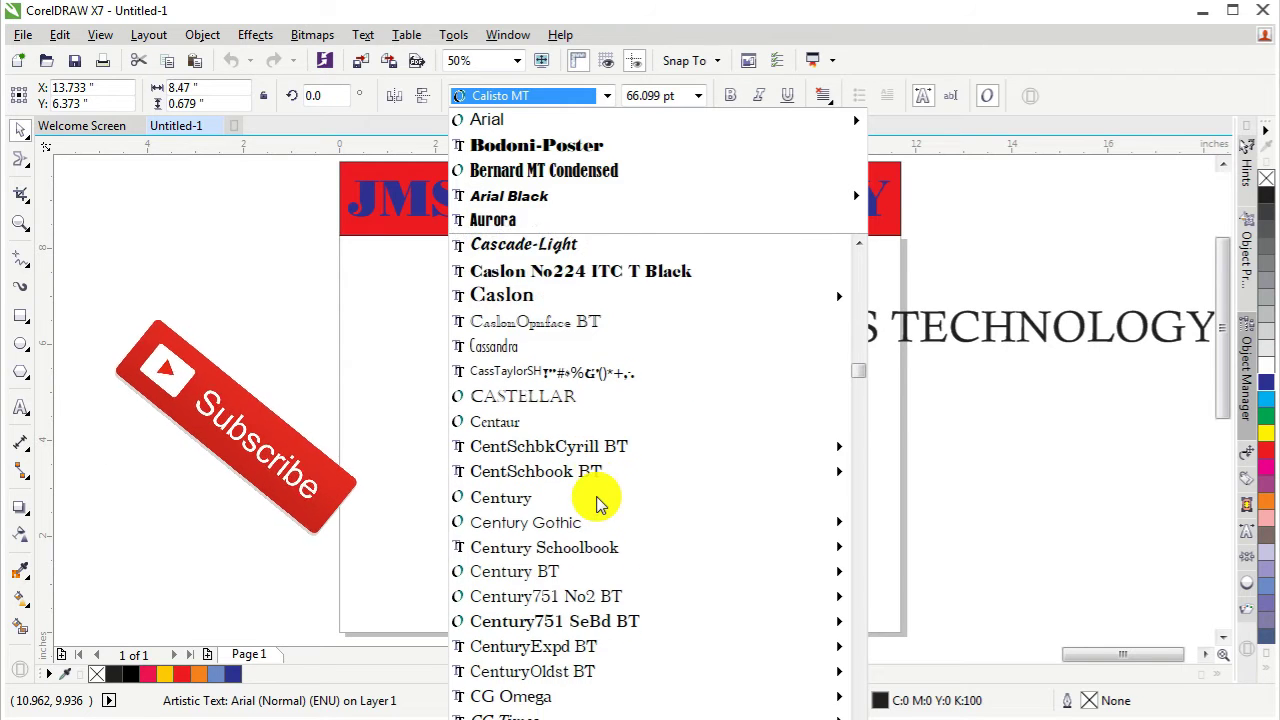
scroll(596, 503, down, 1)
text(i)
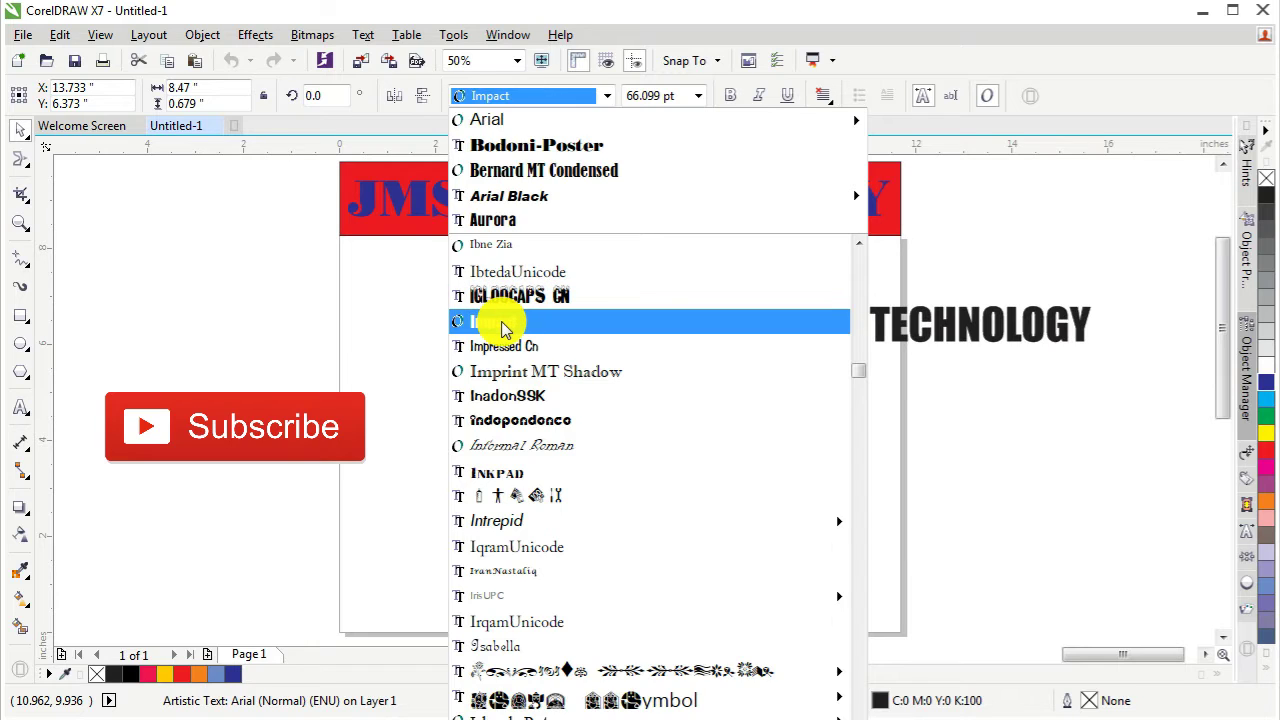
click(500, 322)
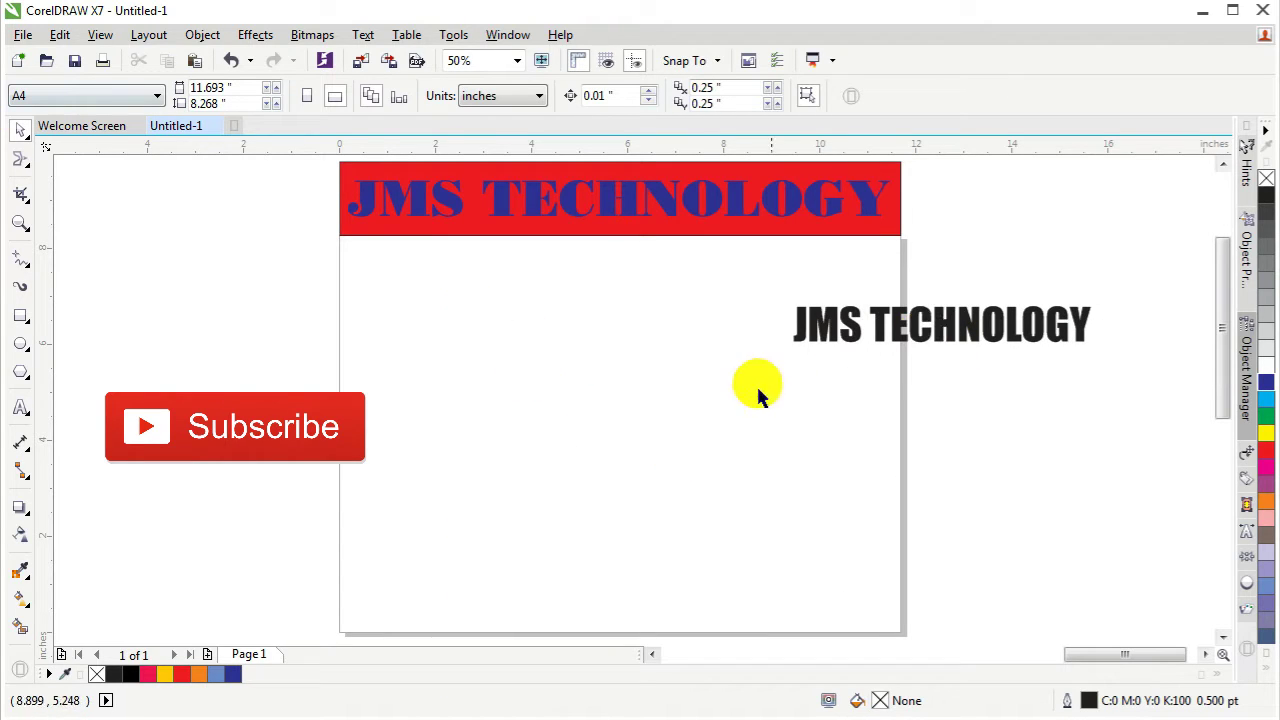
Move the text toward the page centre and enlarge it to about 93 pt
drag(898, 330, 548, 368)
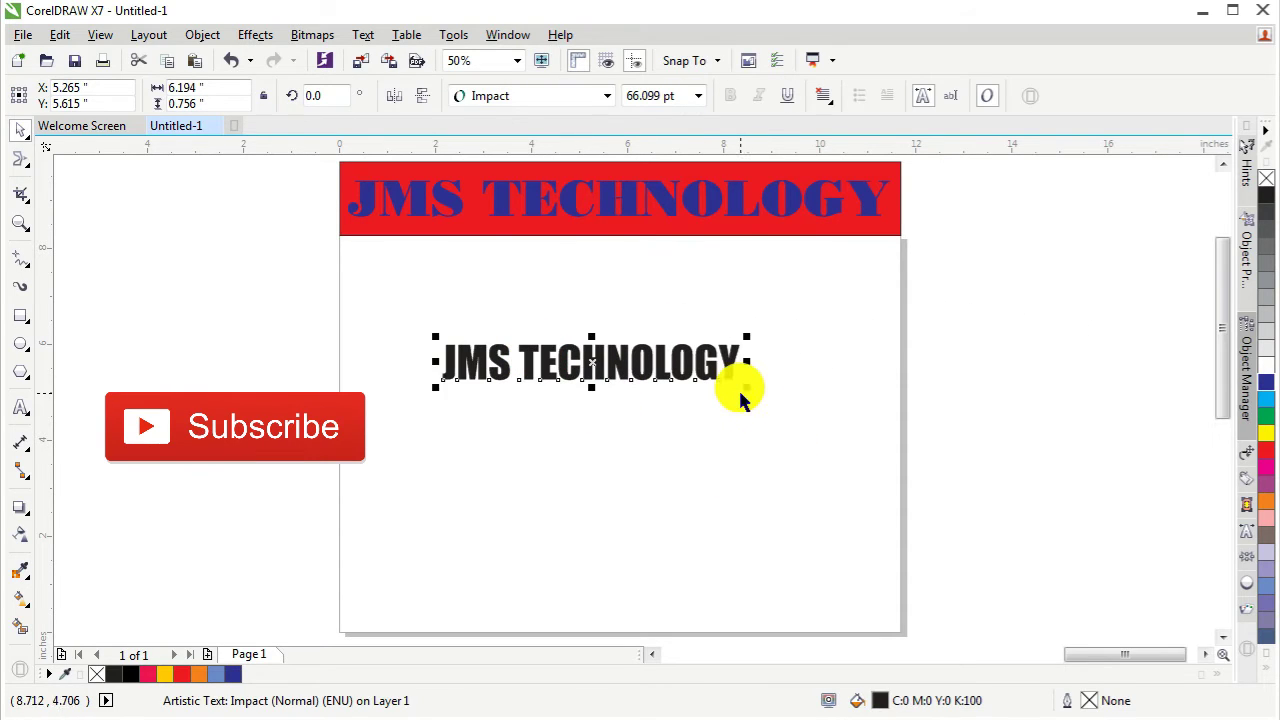
drag(745, 388, 843, 428)
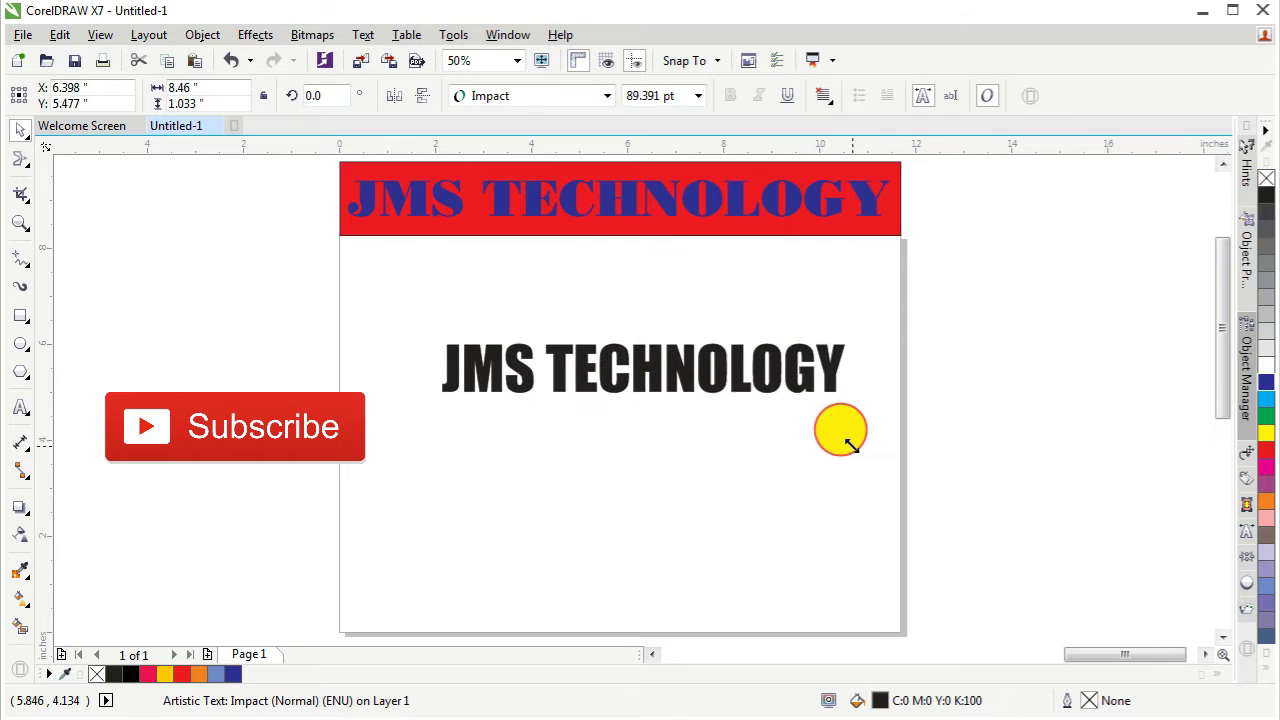
drag(683, 375, 622, 372)
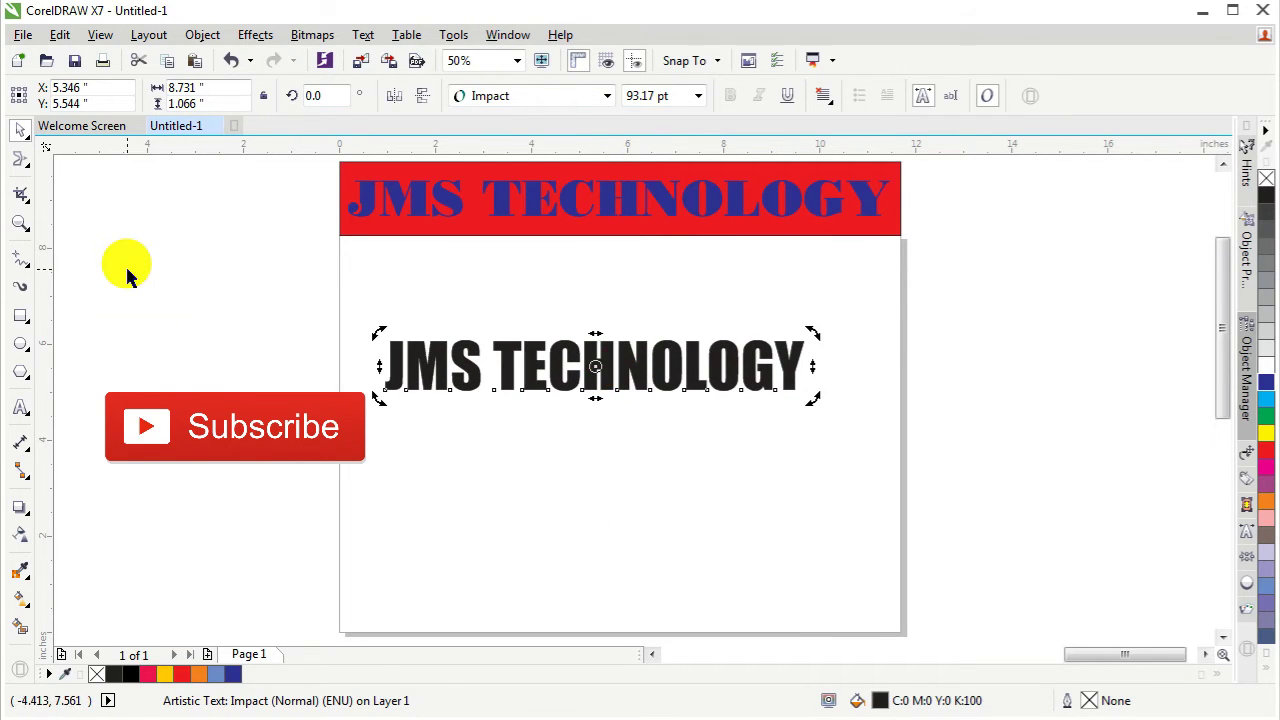
click(576, 465)
click(591, 384)
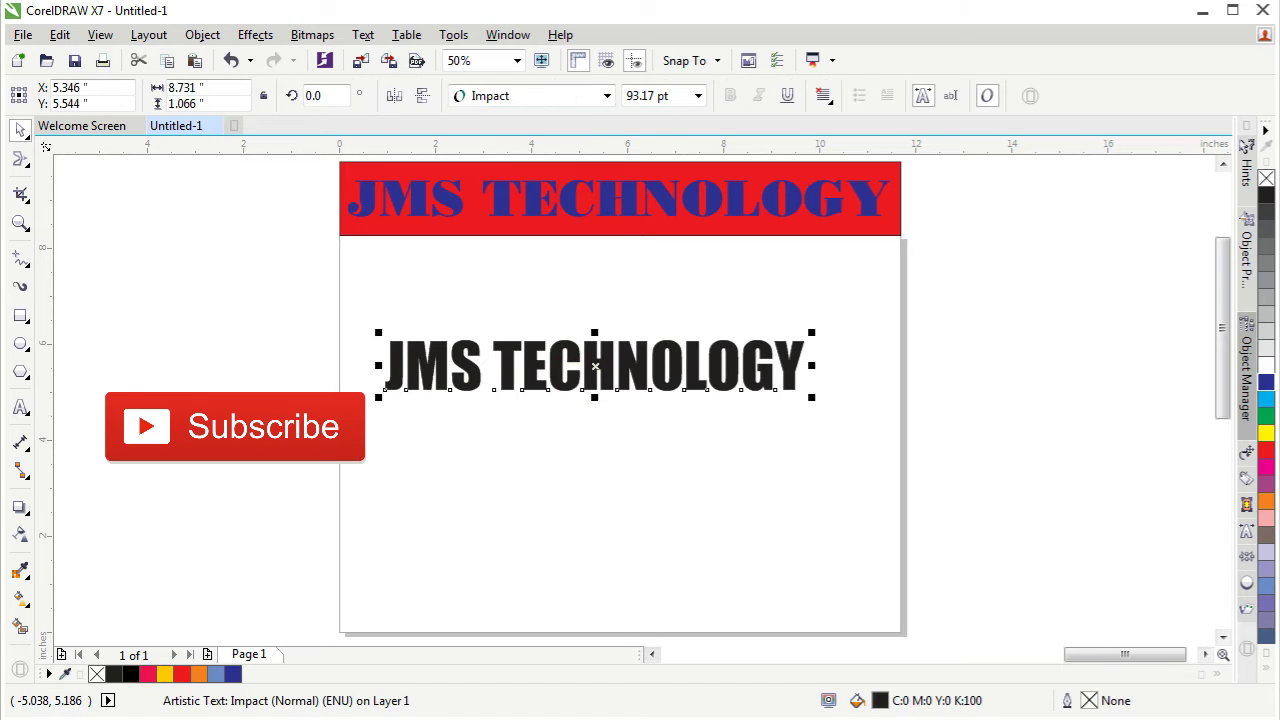
Widen the letter spacing of JMS TECHNOLOGY using the Shape tool's spacing handle
click(32, 176)
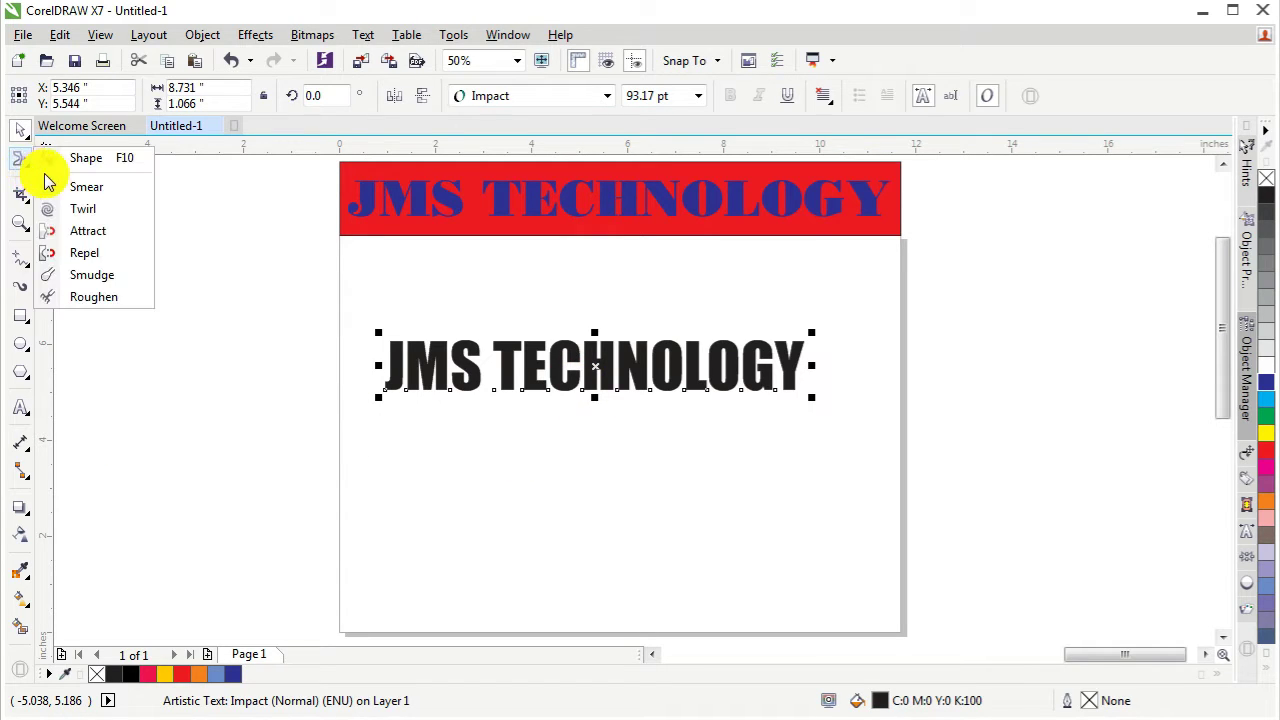
click(75, 159)
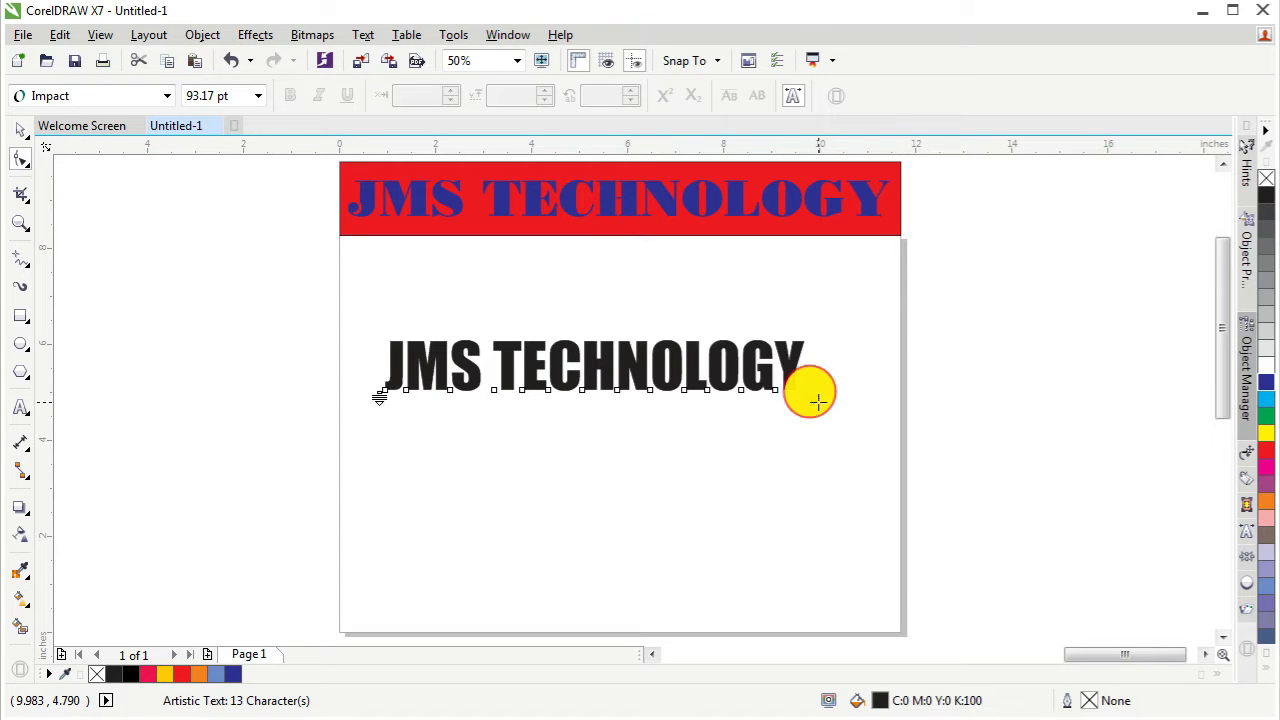
drag(817, 401, 919, 399)
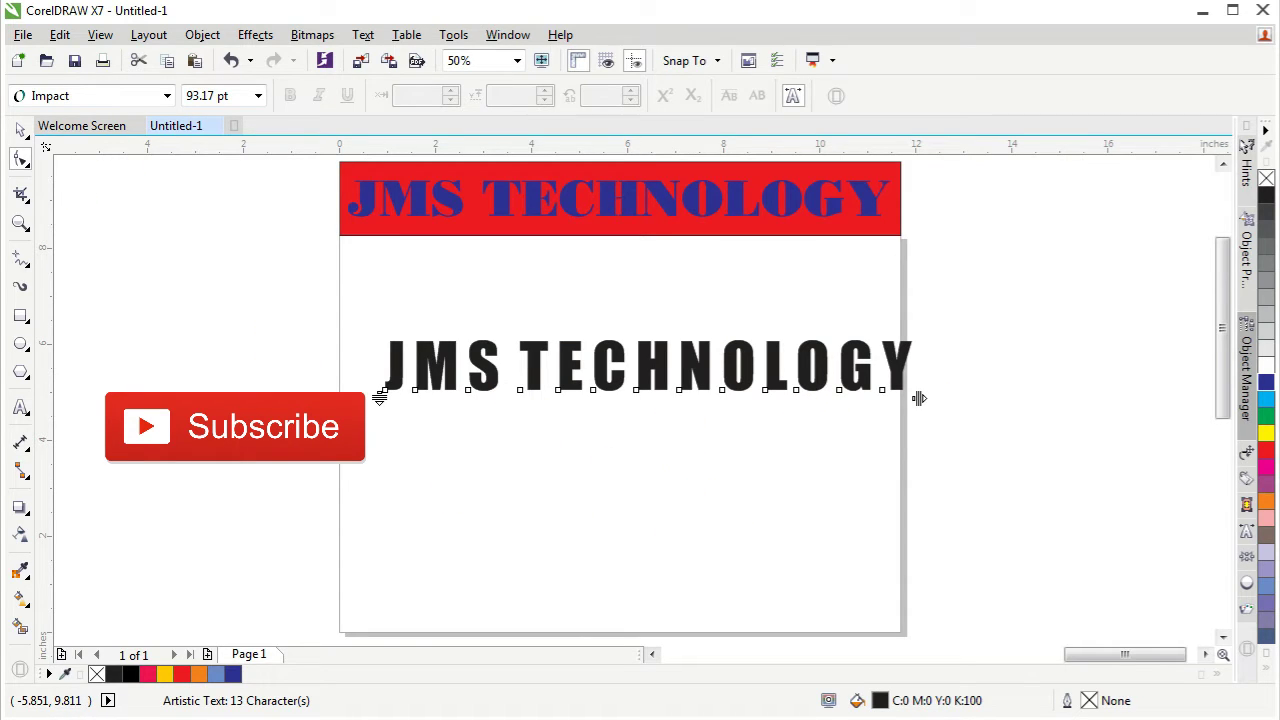
click(20, 130)
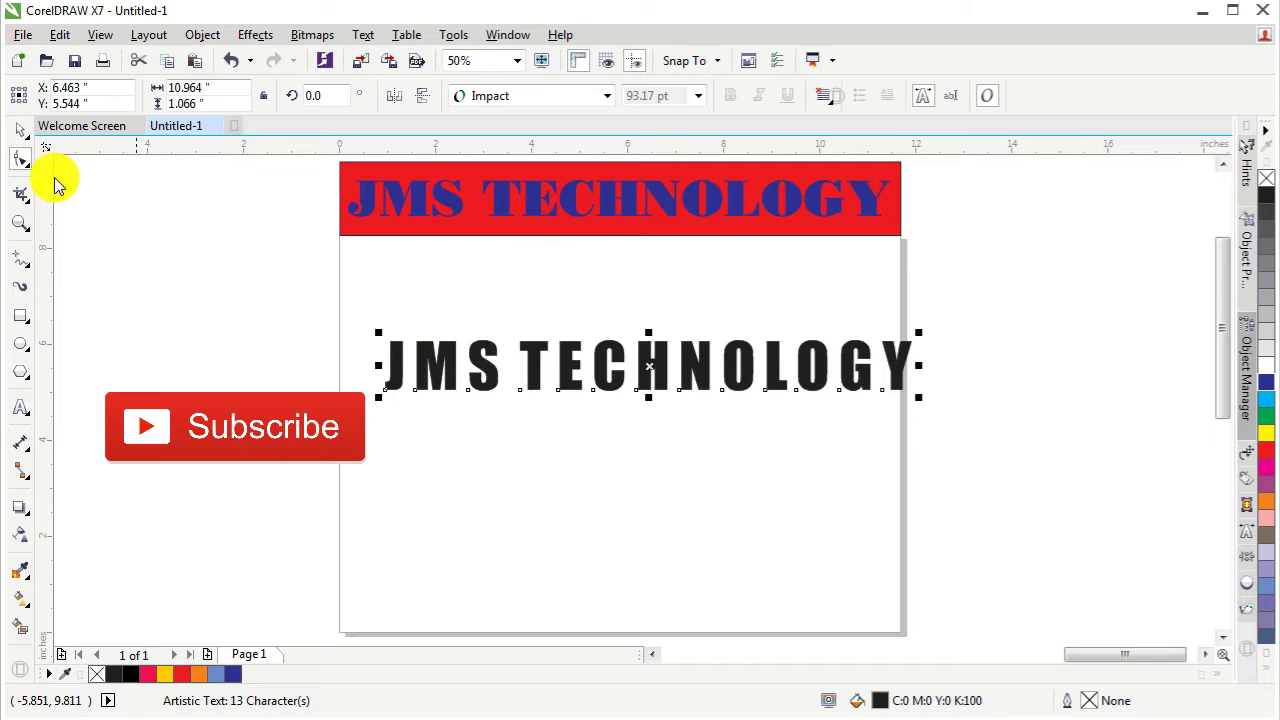
click(645, 367)
click(629, 505)
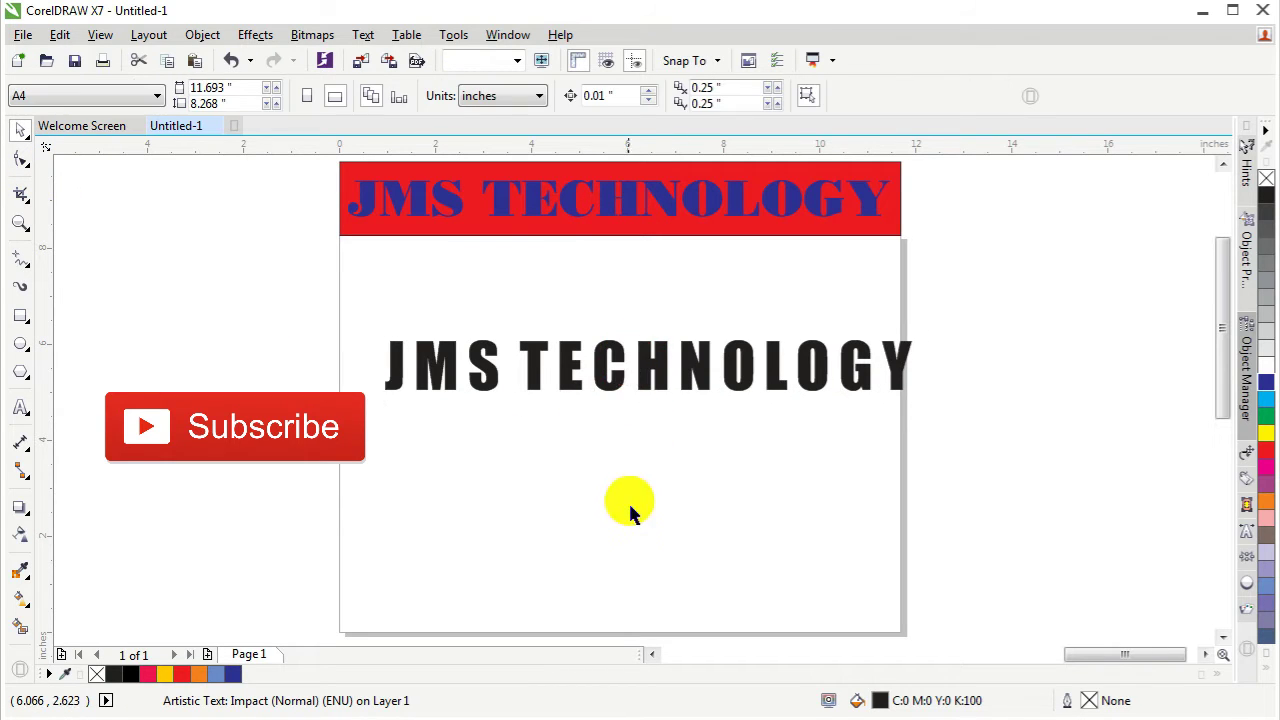
click(630, 370)
double_click(614, 374)
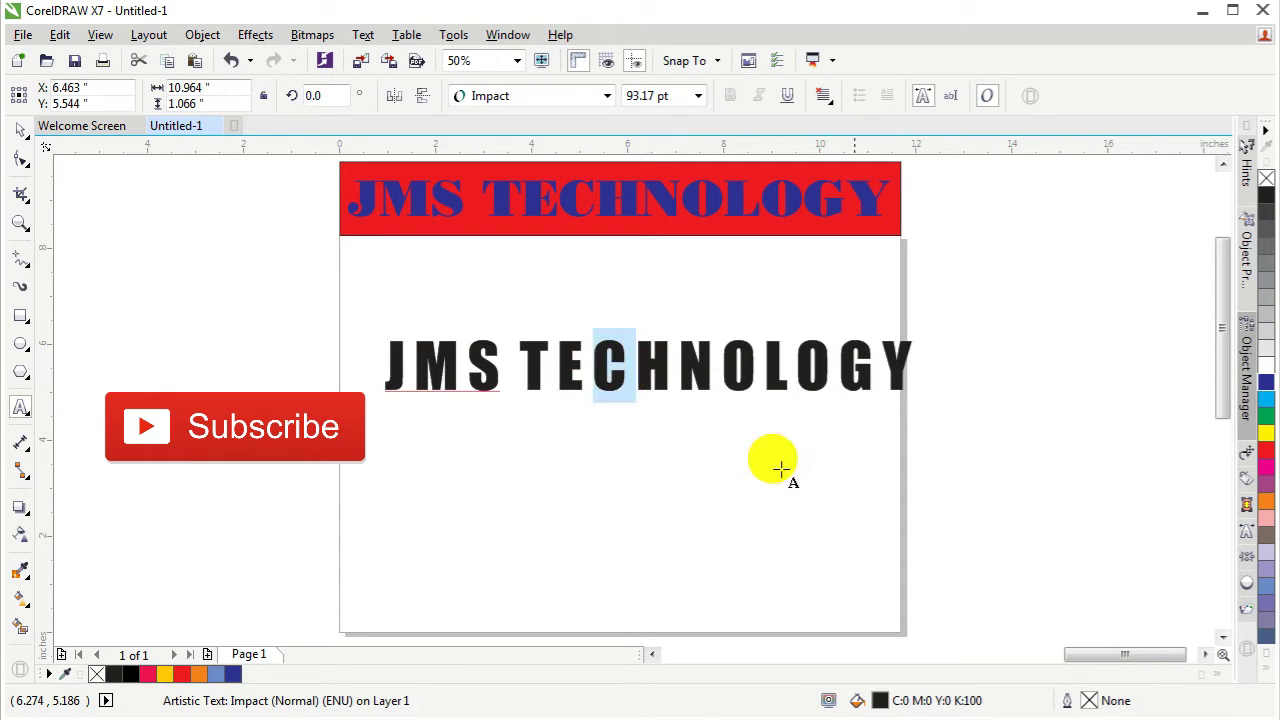
click(1003, 378)
Nudge the text slightly left, undoing an unwanted vertical stretch
click(18, 132)
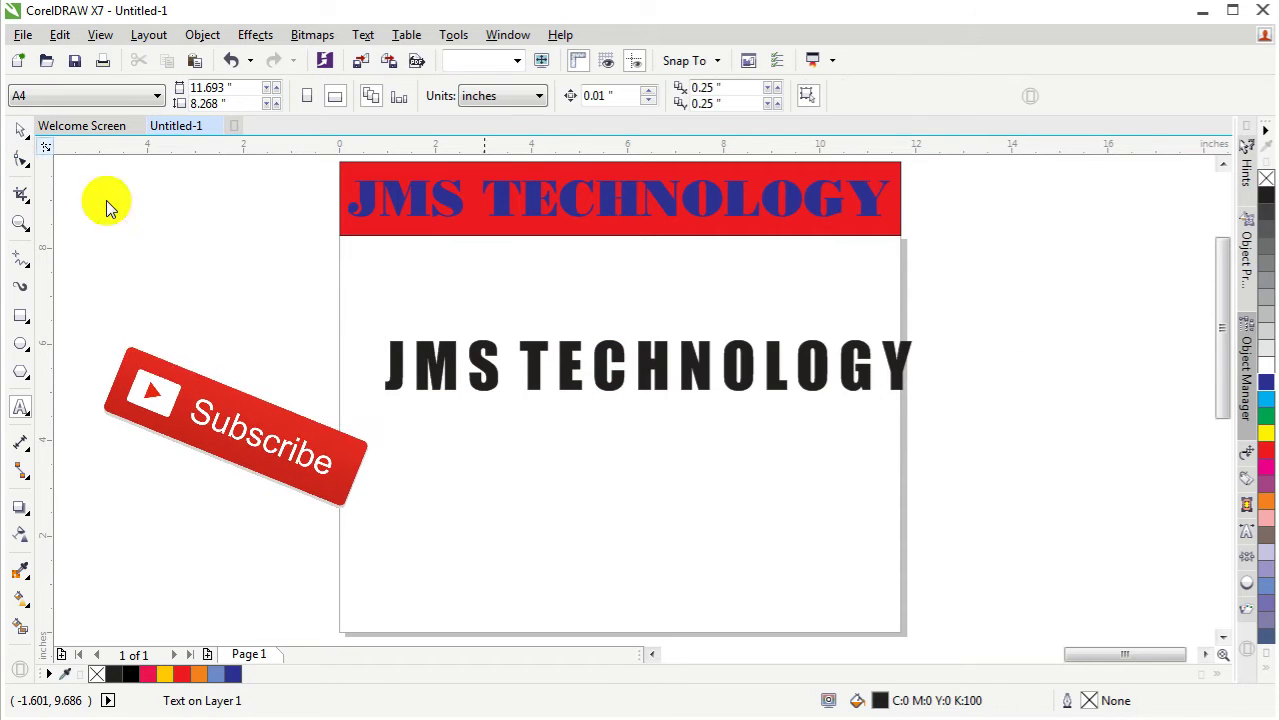
click(688, 385)
drag(688, 385, 663, 378)
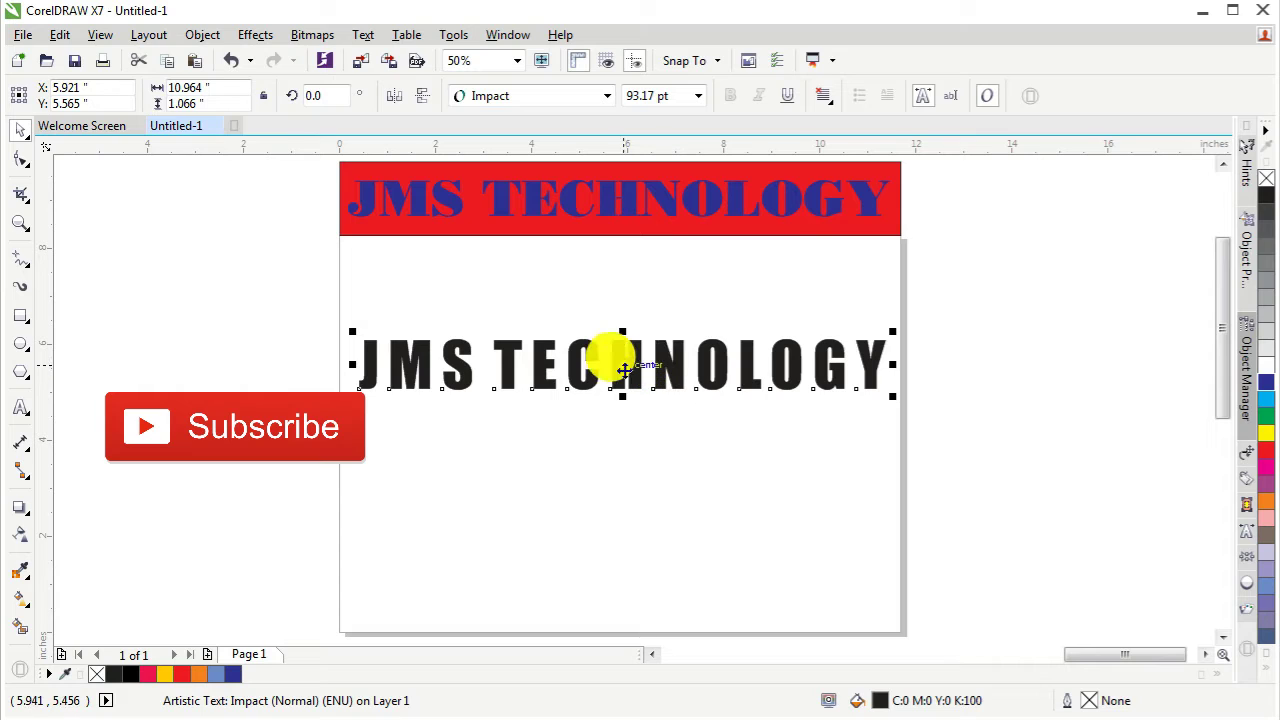
mouse_move(624, 370)
mouse_down()
mouse_move(620, 445)
mouse_move(628, 348)
mouse_up()
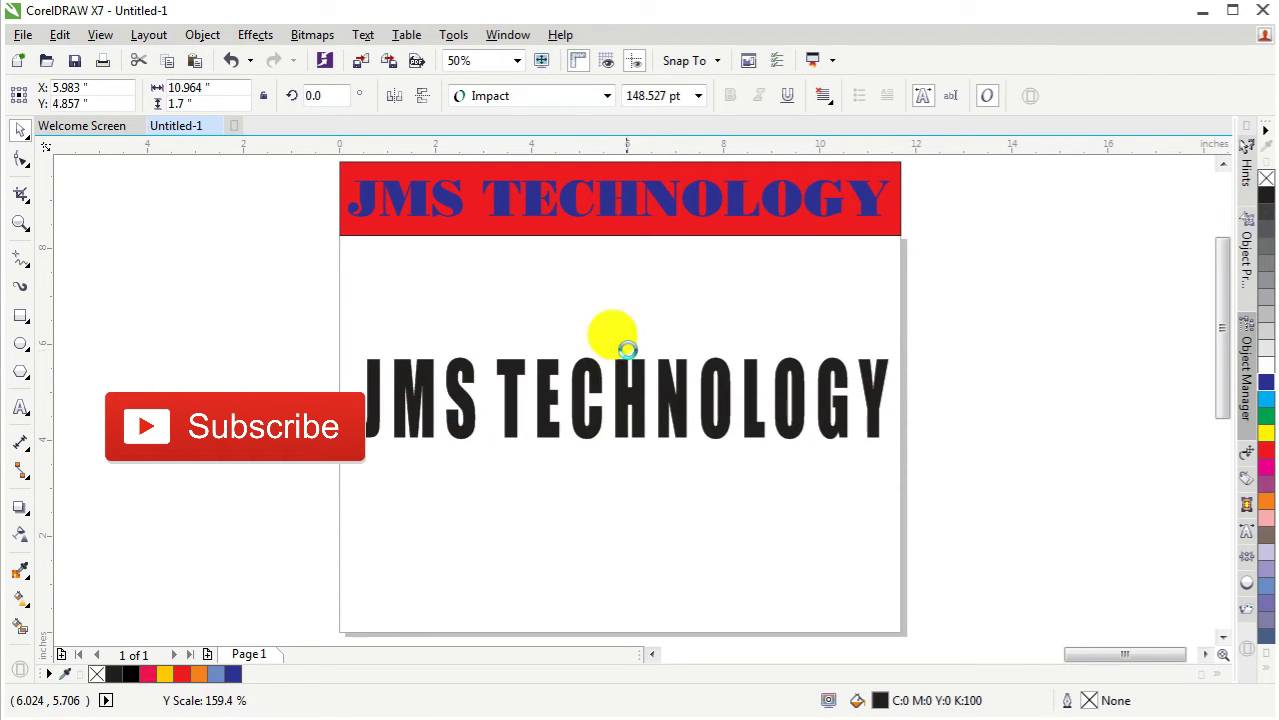
key(ctrl+z)
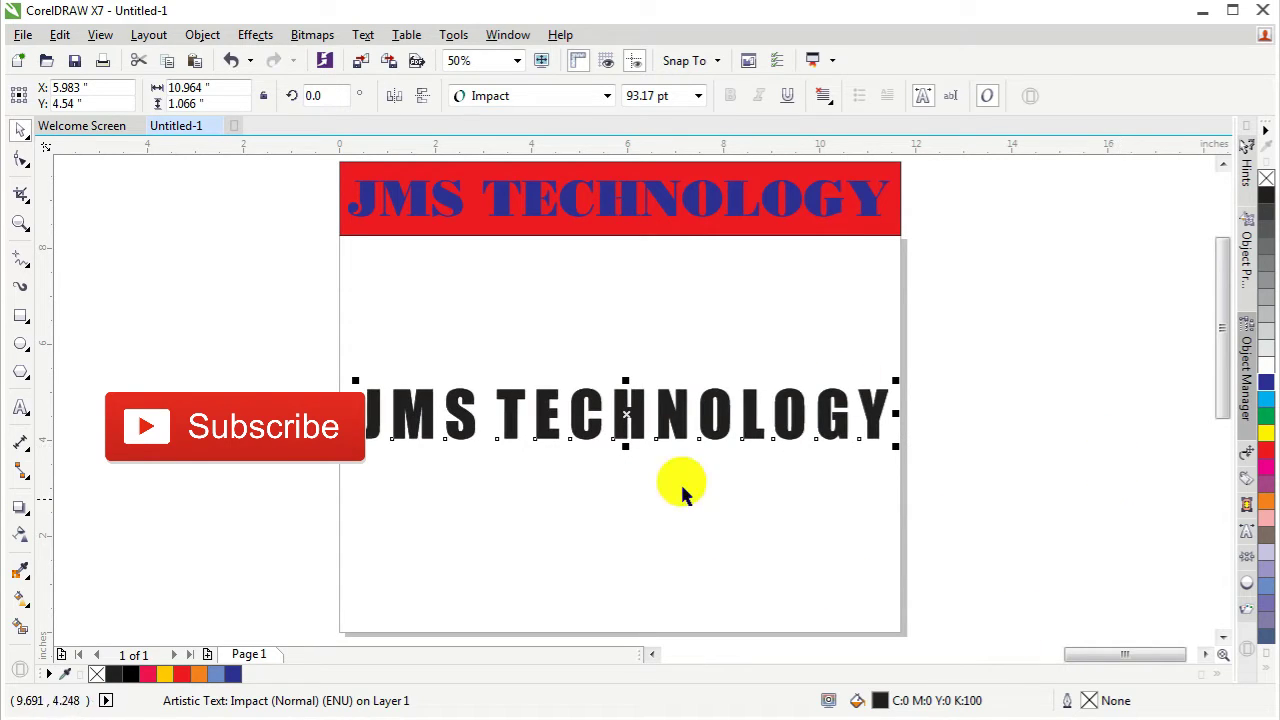
Duplicate the text, park the copy off the page at left, and nudge the original
drag(622, 418, 628, 345)
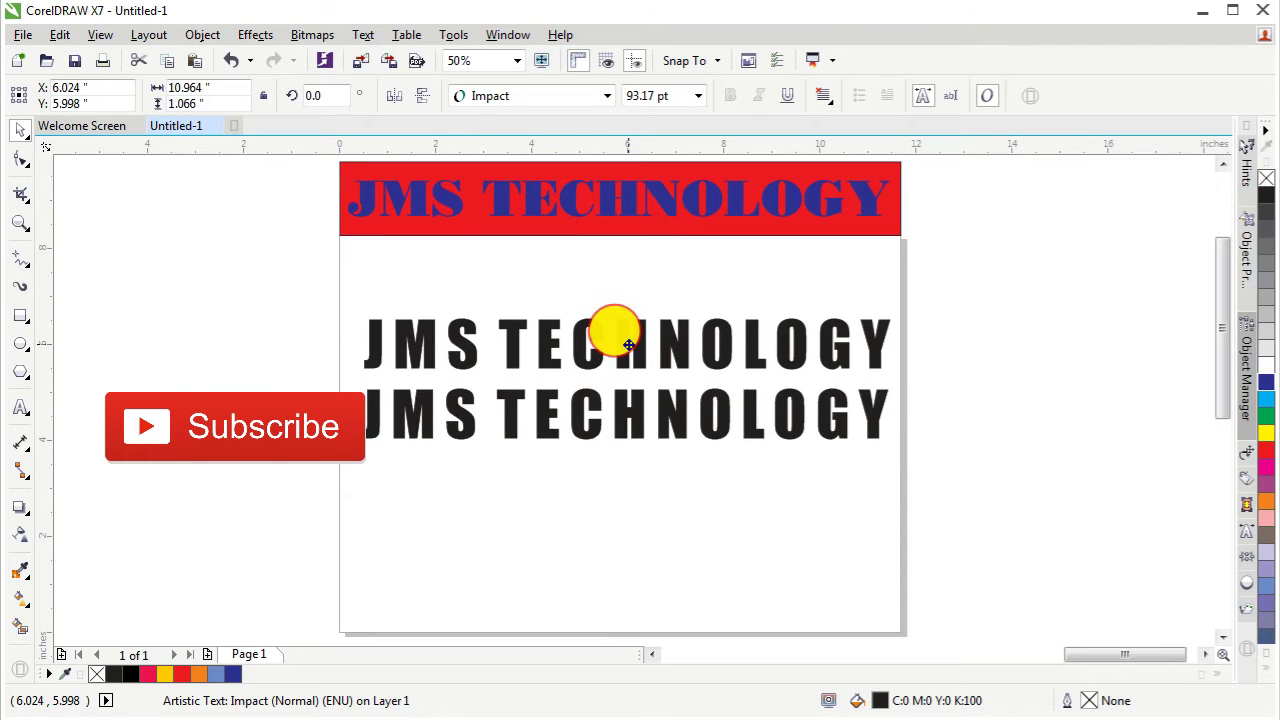
click(640, 530)
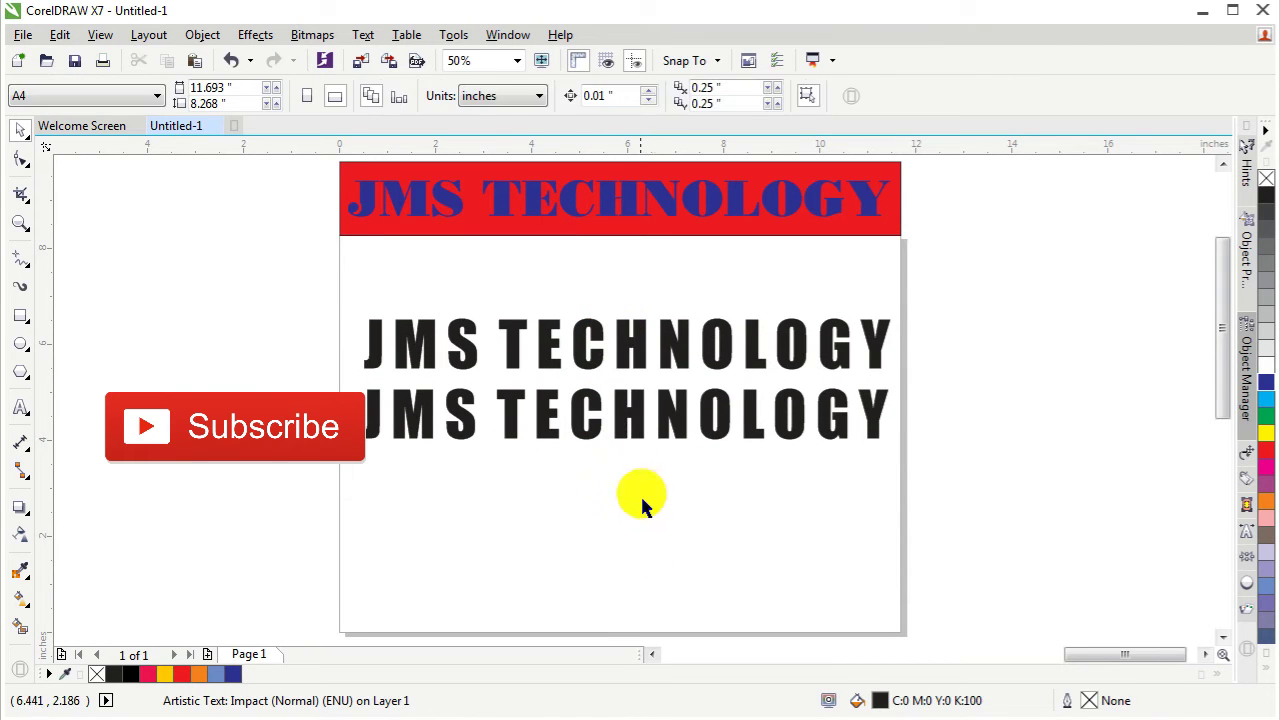
click(634, 350)
drag(634, 350, 255, 280)
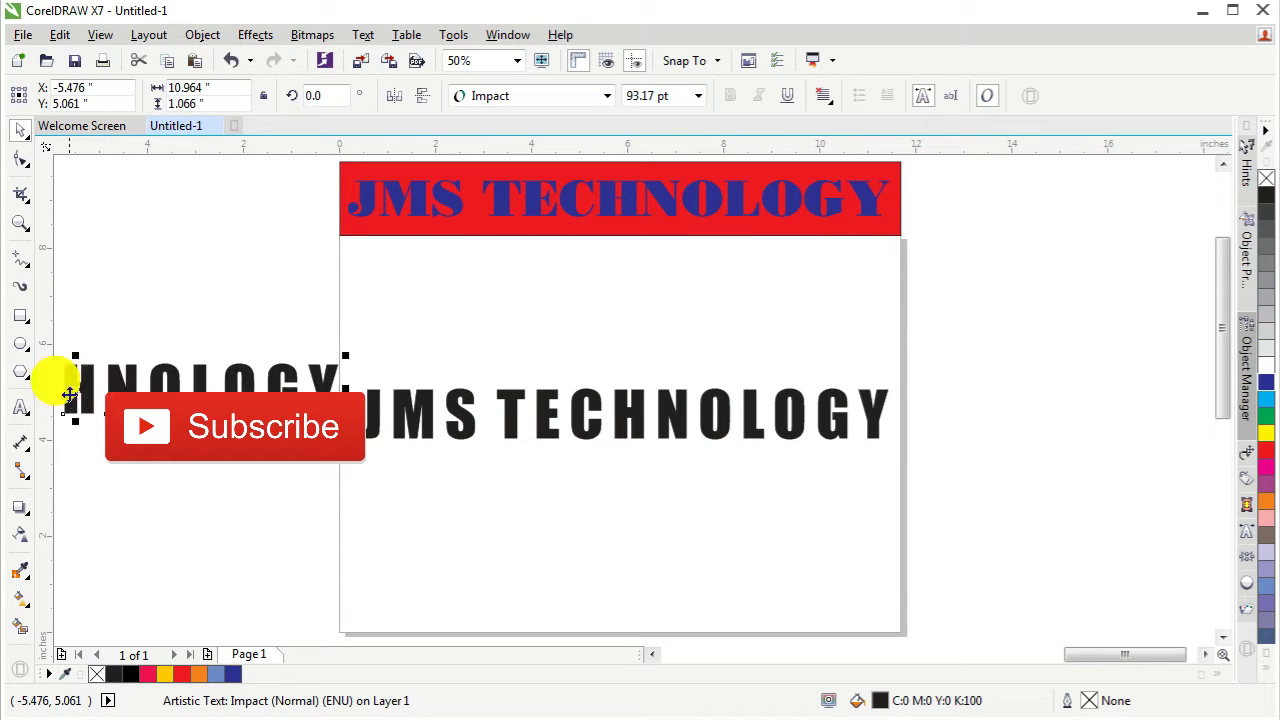
drag(255, 280, 68, 378)
click(600, 428)
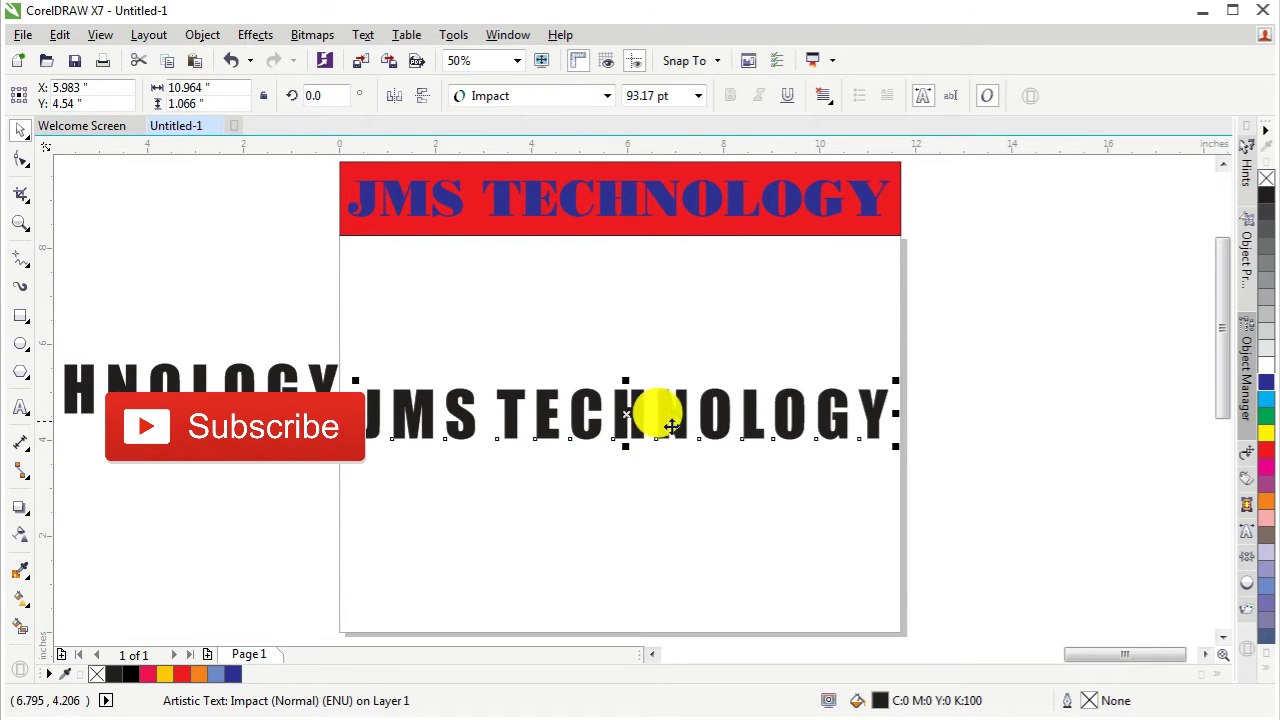
drag(685, 428, 690, 438)
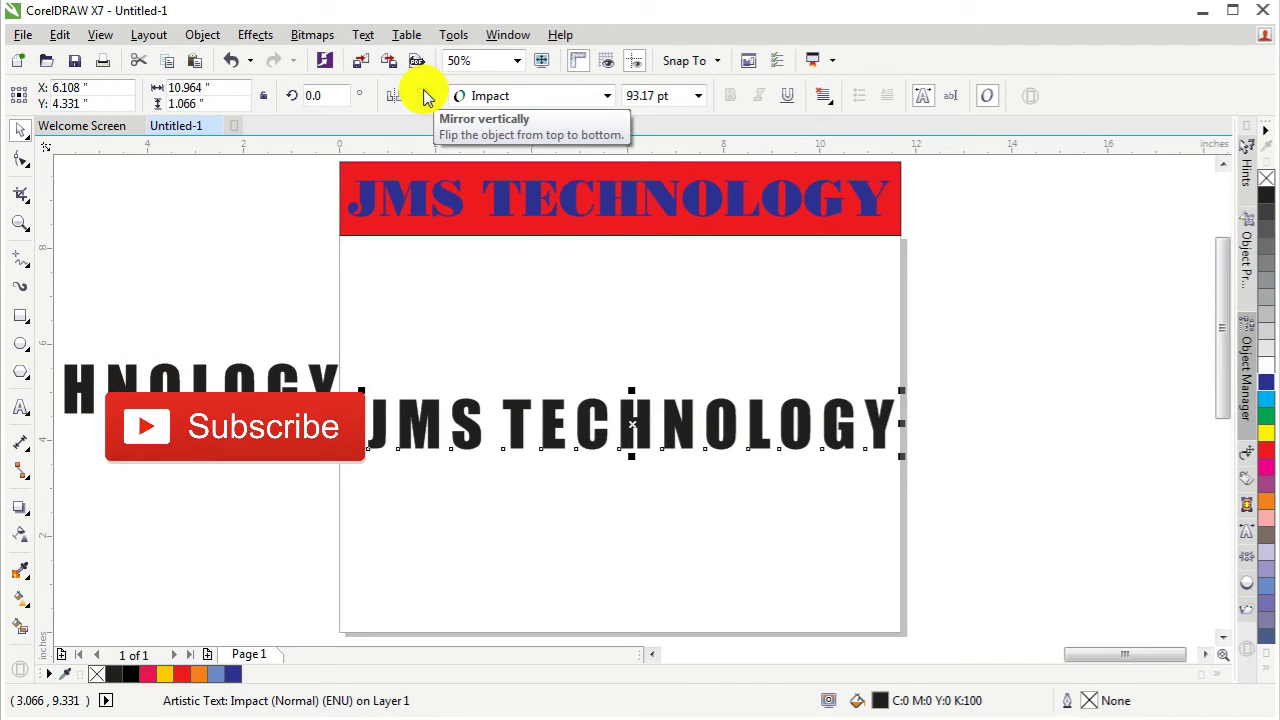
Mirror the on-page text vertically and convert it to a 300 dpi bitmap
click(423, 92)
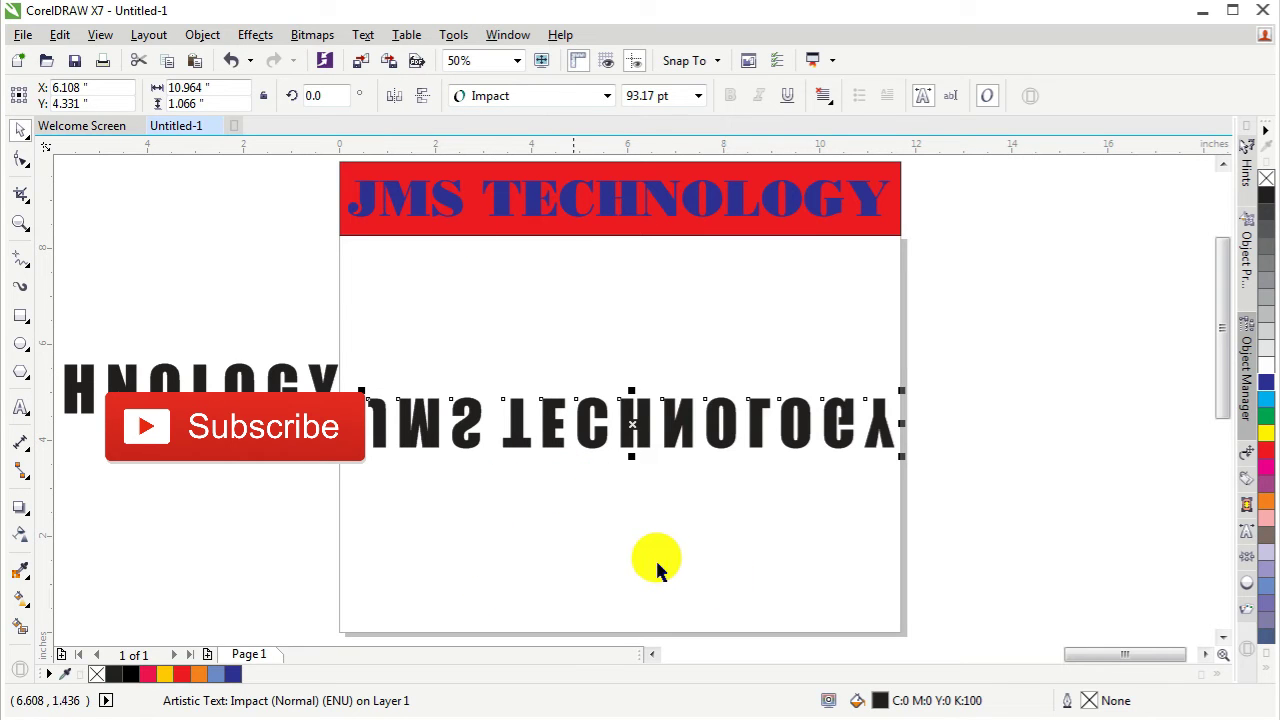
click(305, 38)
click(330, 52)
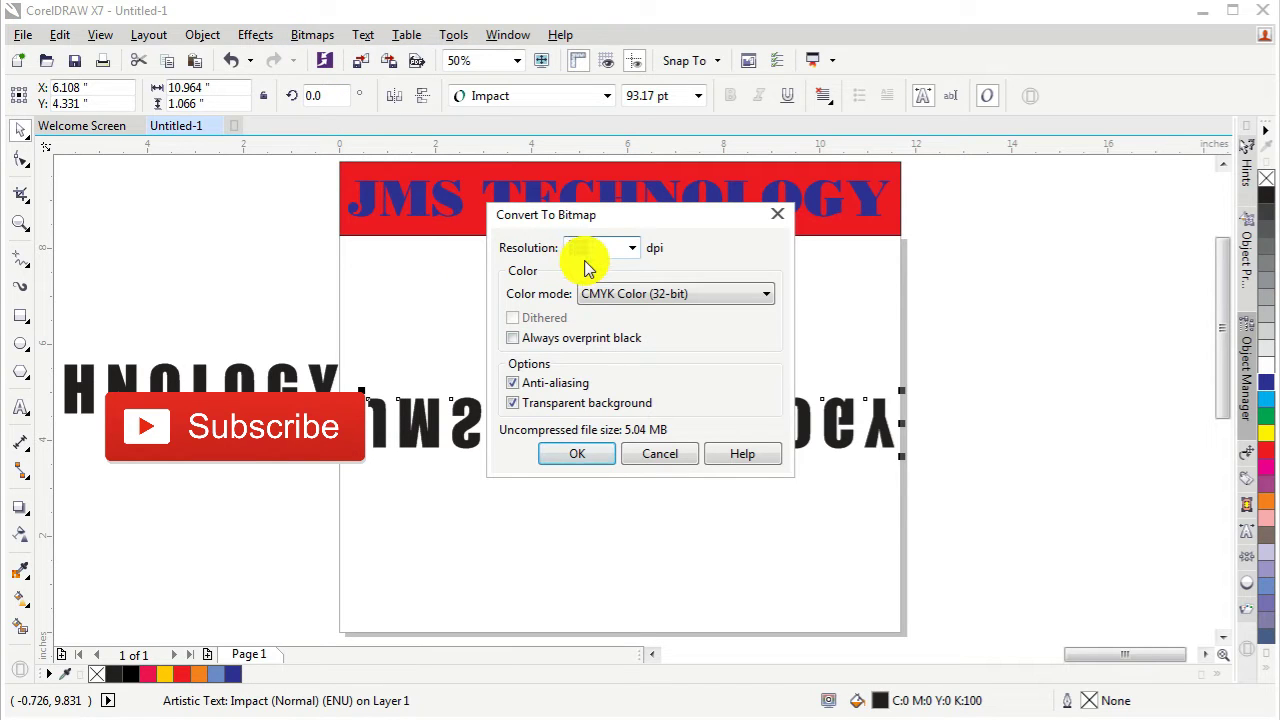
click(578, 455)
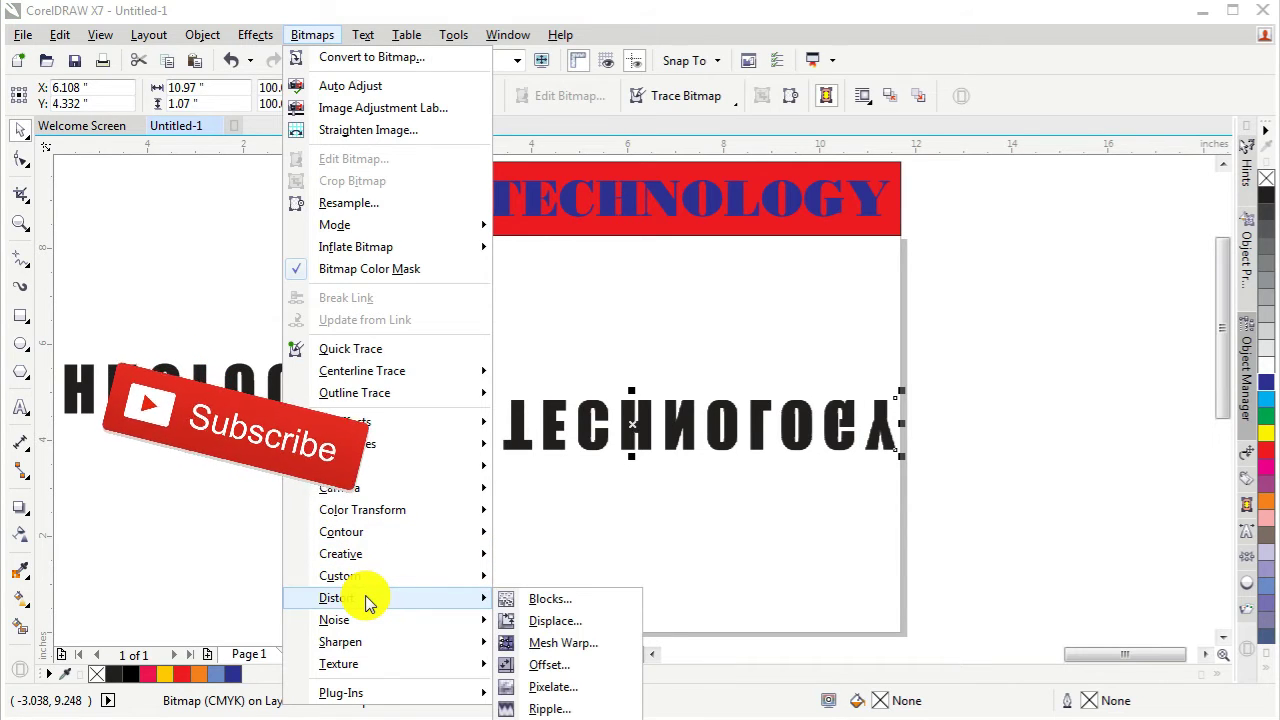
mouse_move(337, 598)
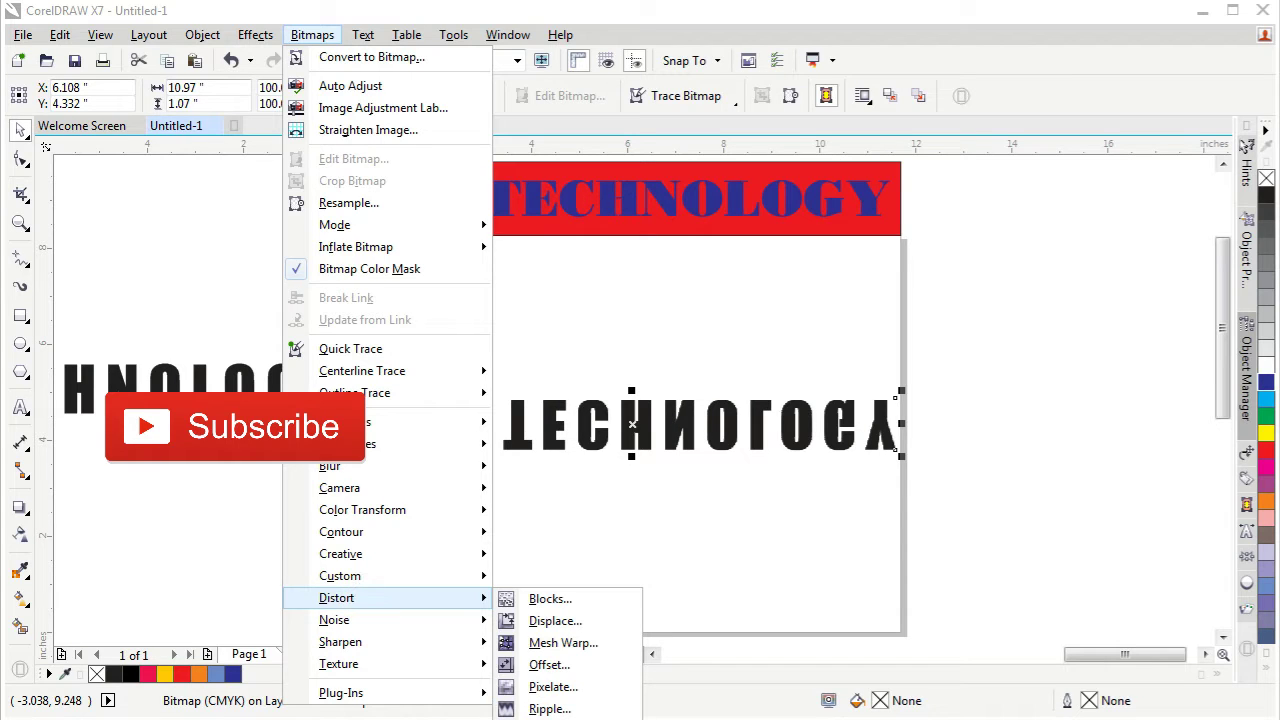
Apply a Wet Paint distortion with wetness 50 and percent 100 to the flipped bitmap
key(Escape)
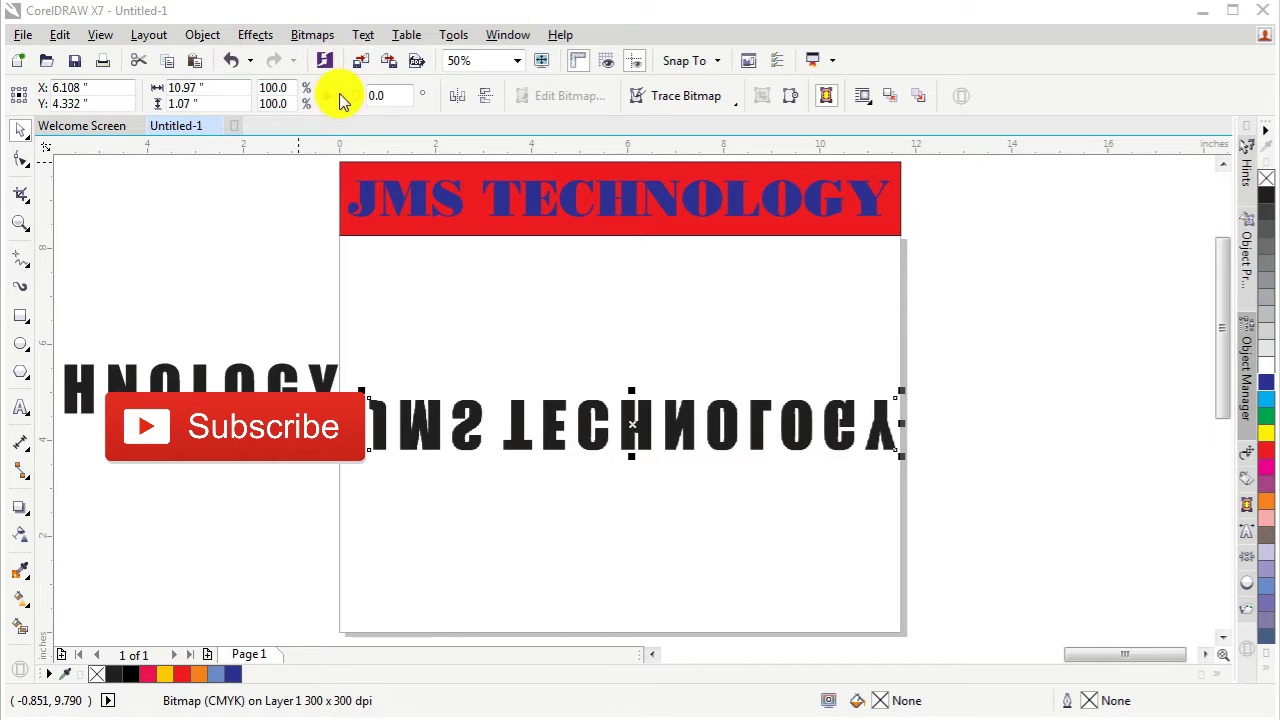
click(312, 36)
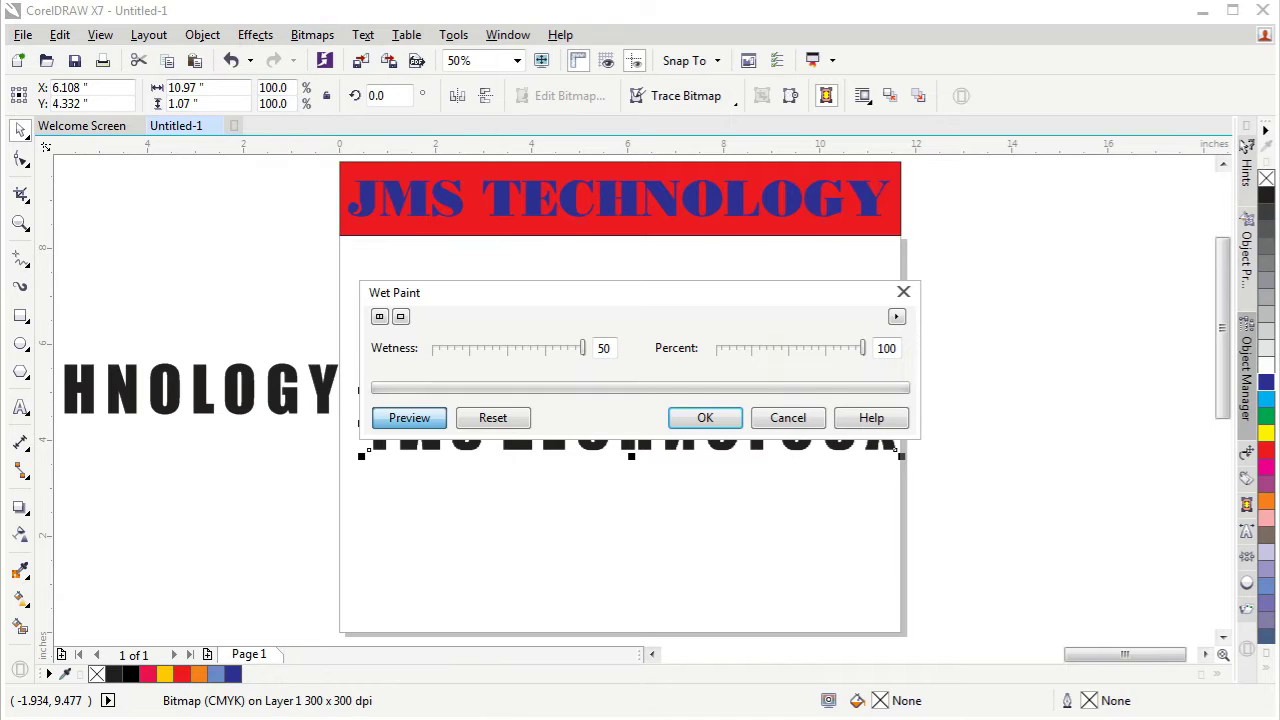
click(377, 430)
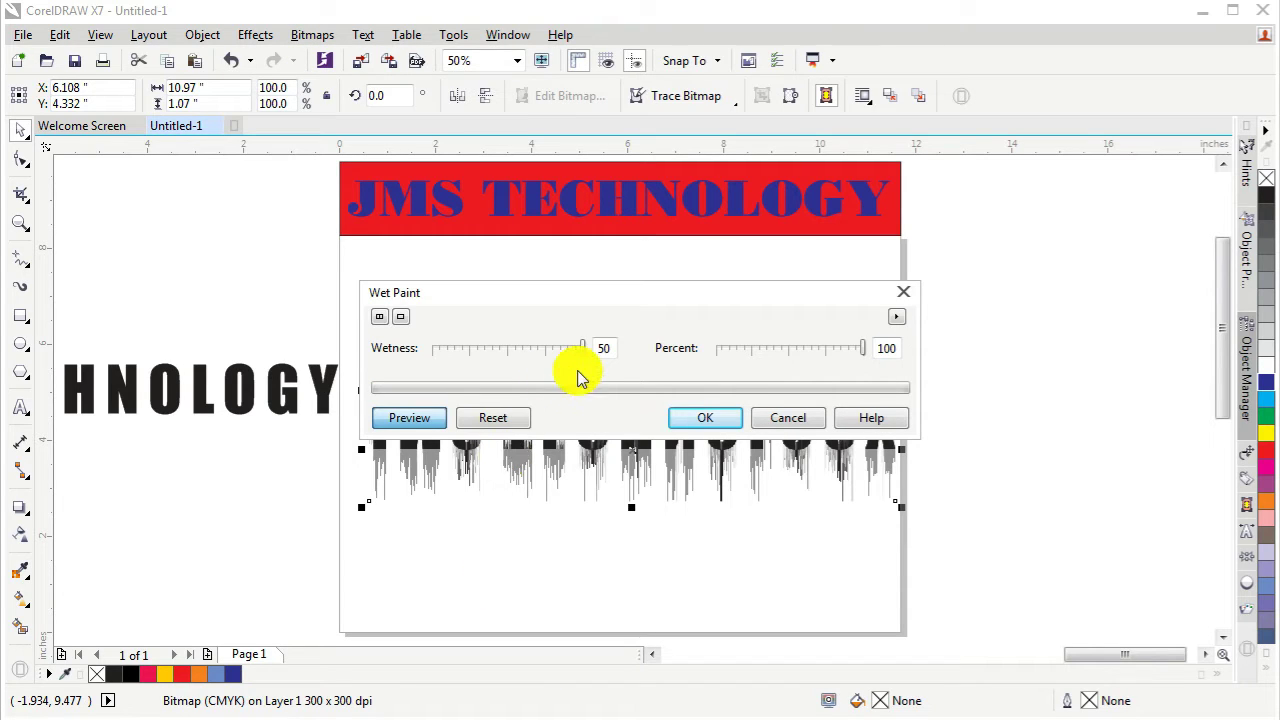
mouse_move(593, 291)
mouse_down()
mouse_move(872, 222)
mouse_move(838, 233)
mouse_up()
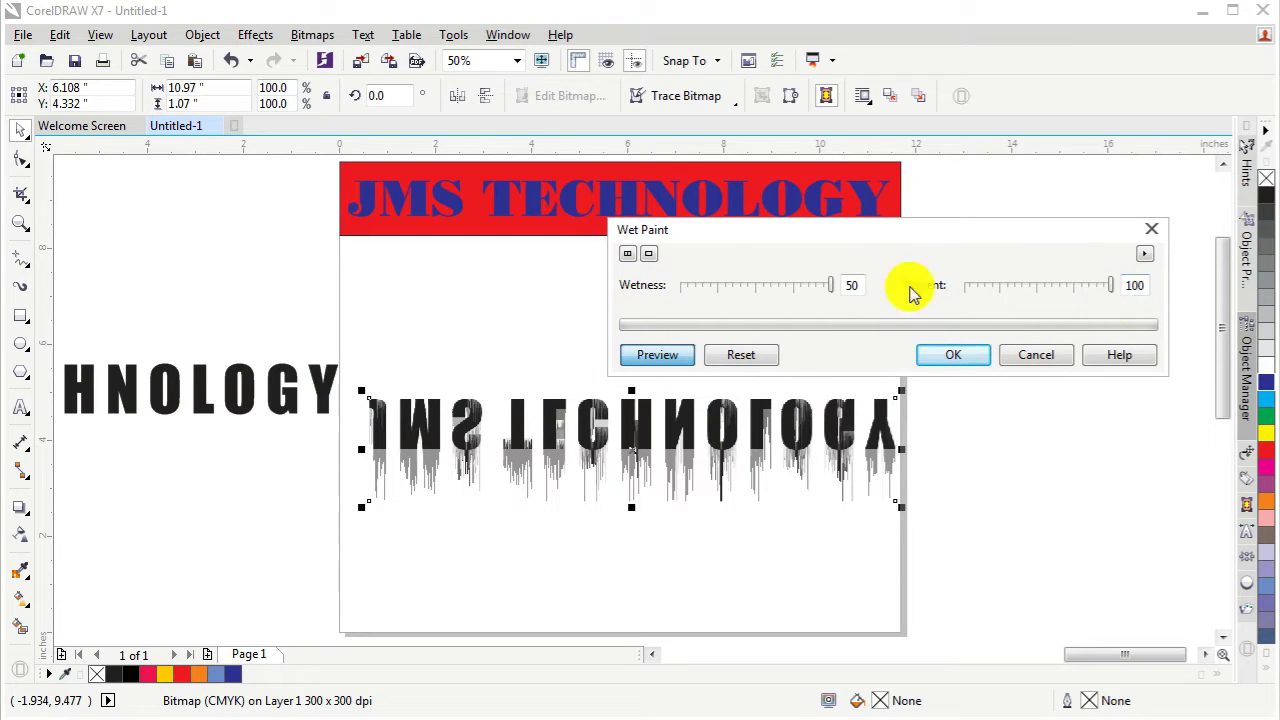
click(828, 290)
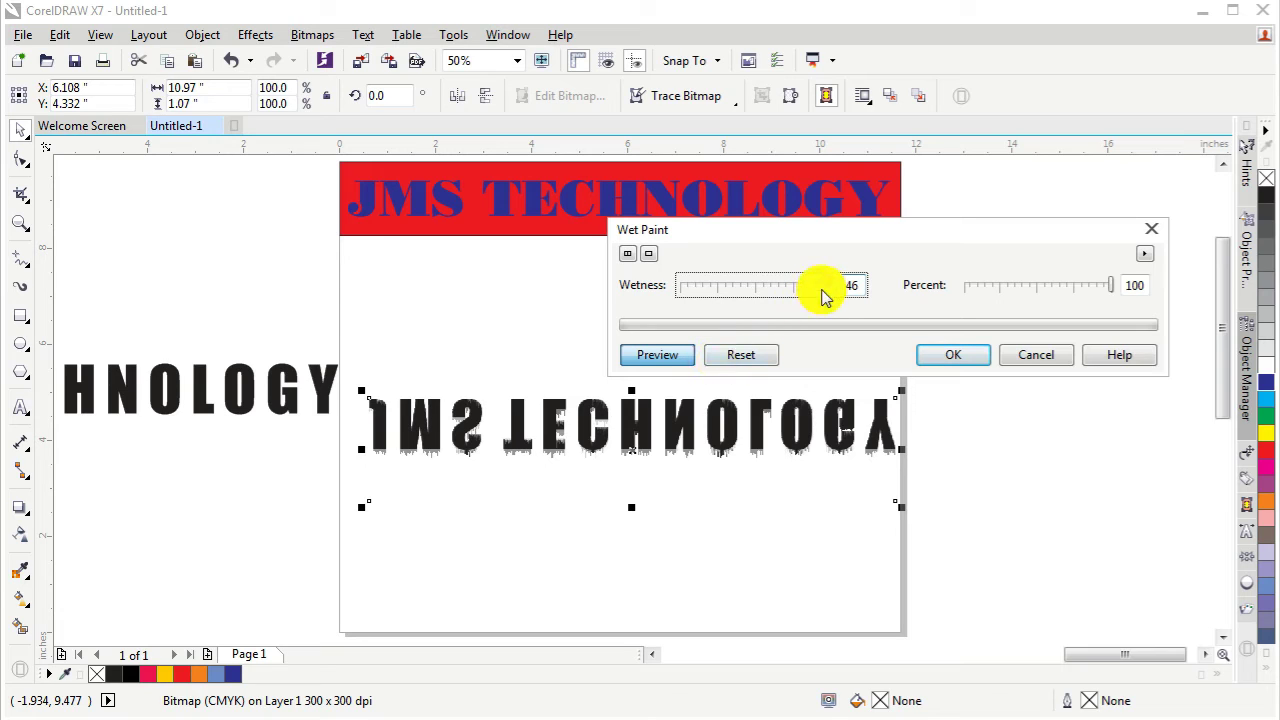
drag(822, 293, 837, 289)
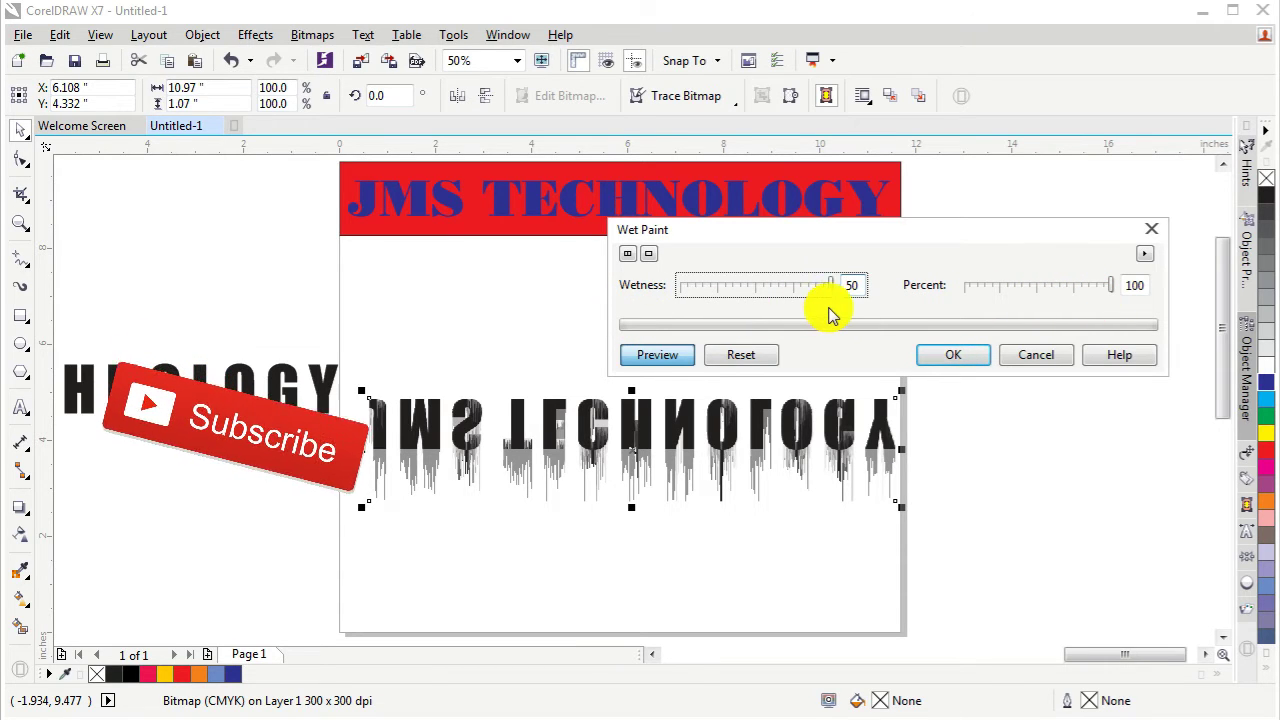
click(958, 368)
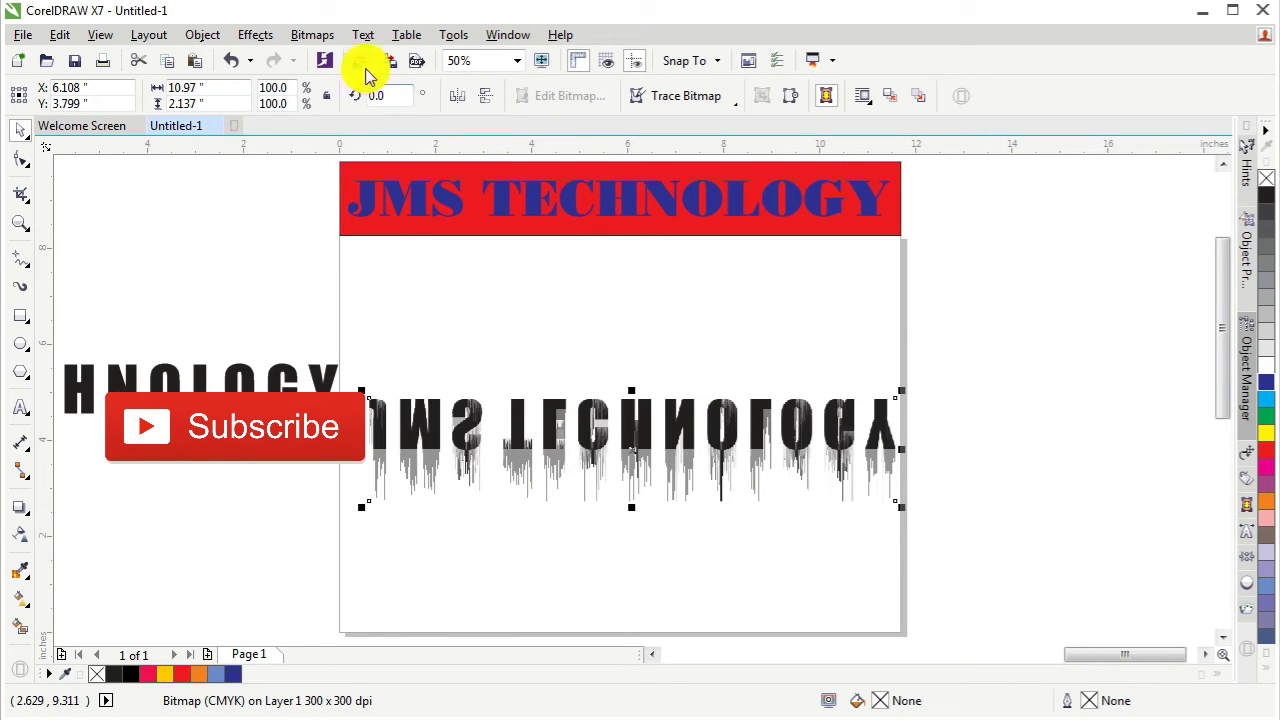
Trace the dripping bitmap as Line Art with reduced bitmap, maximum detail and smoothing 50
click(732, 104)
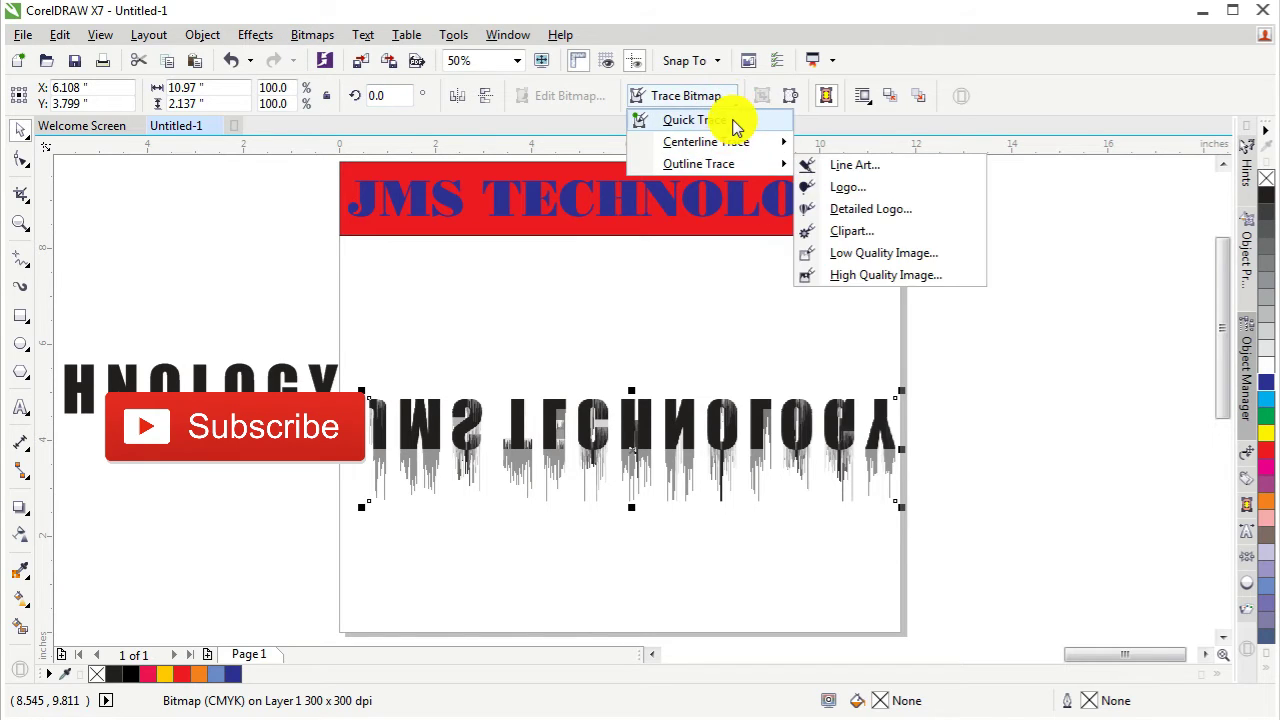
mouse_move(699, 164)
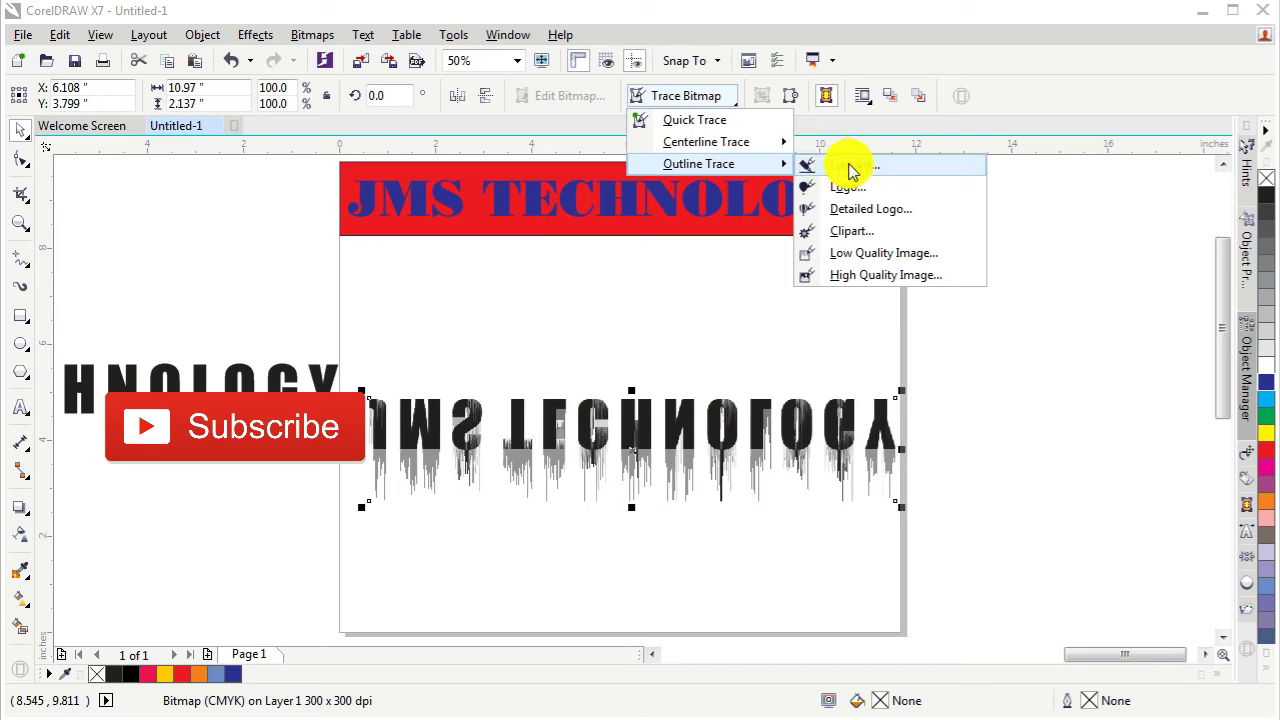
click(849, 175)
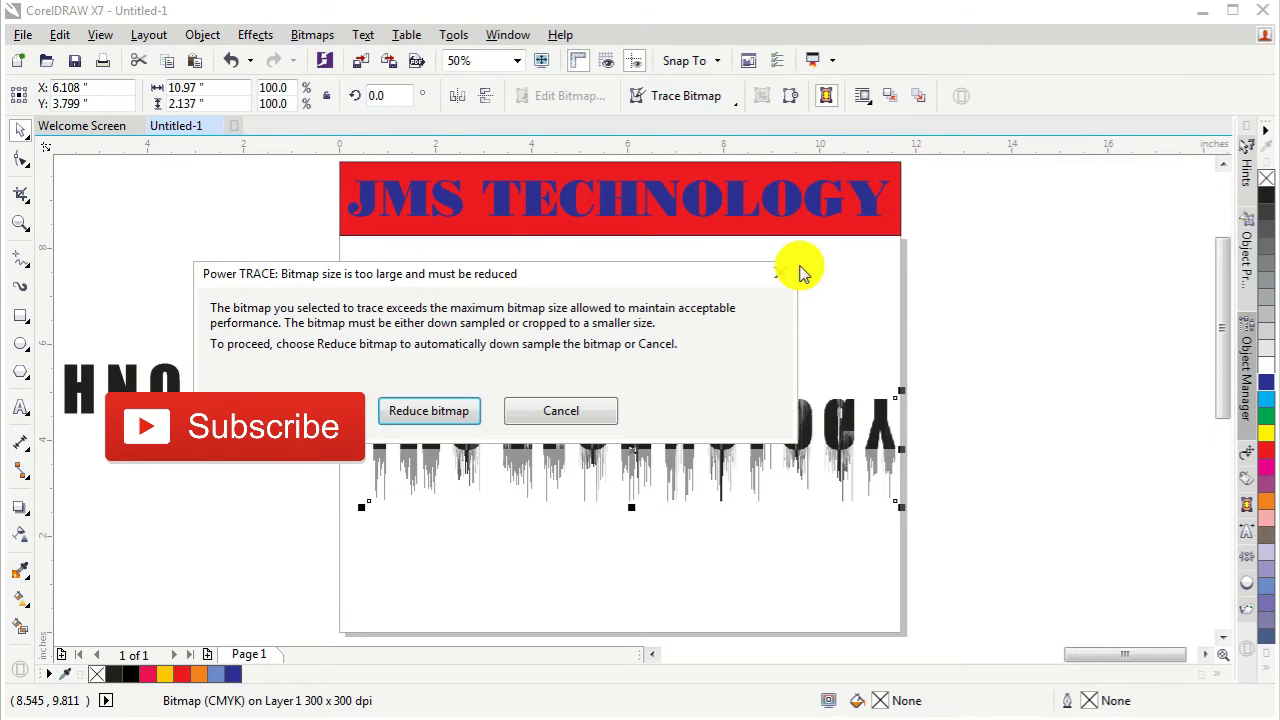
click(452, 413)
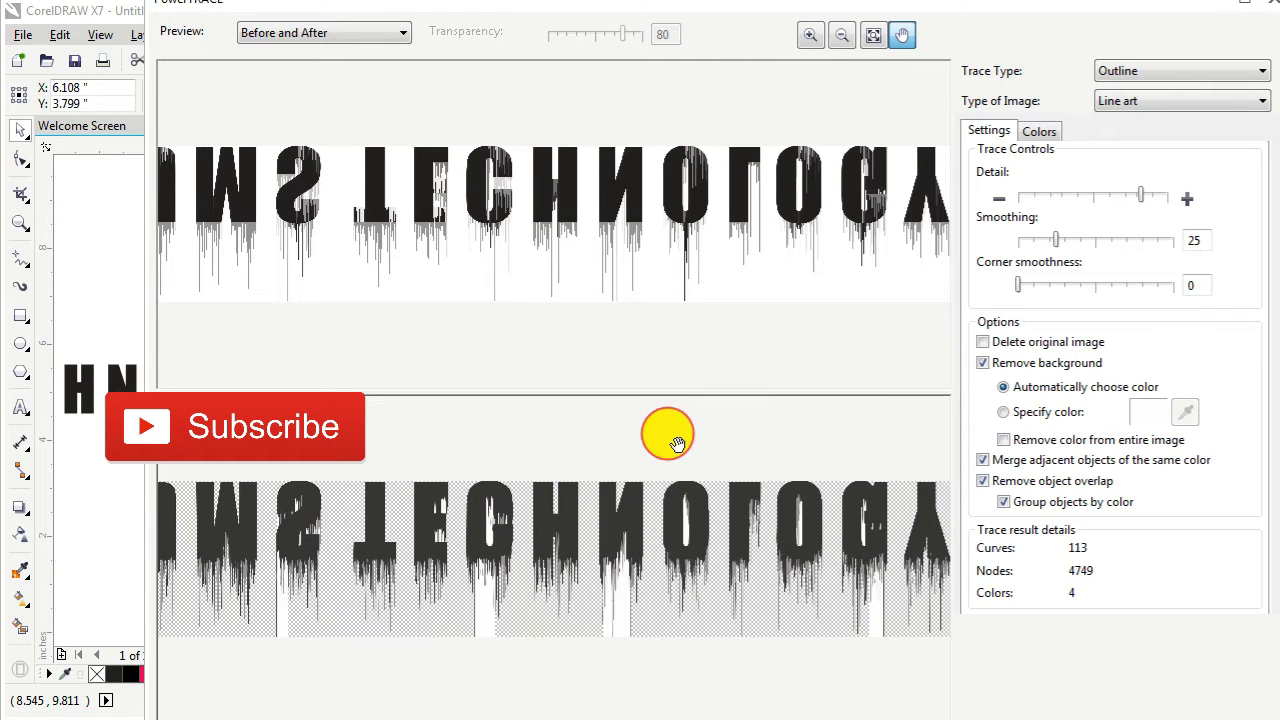
drag(677, 444, 686, 444)
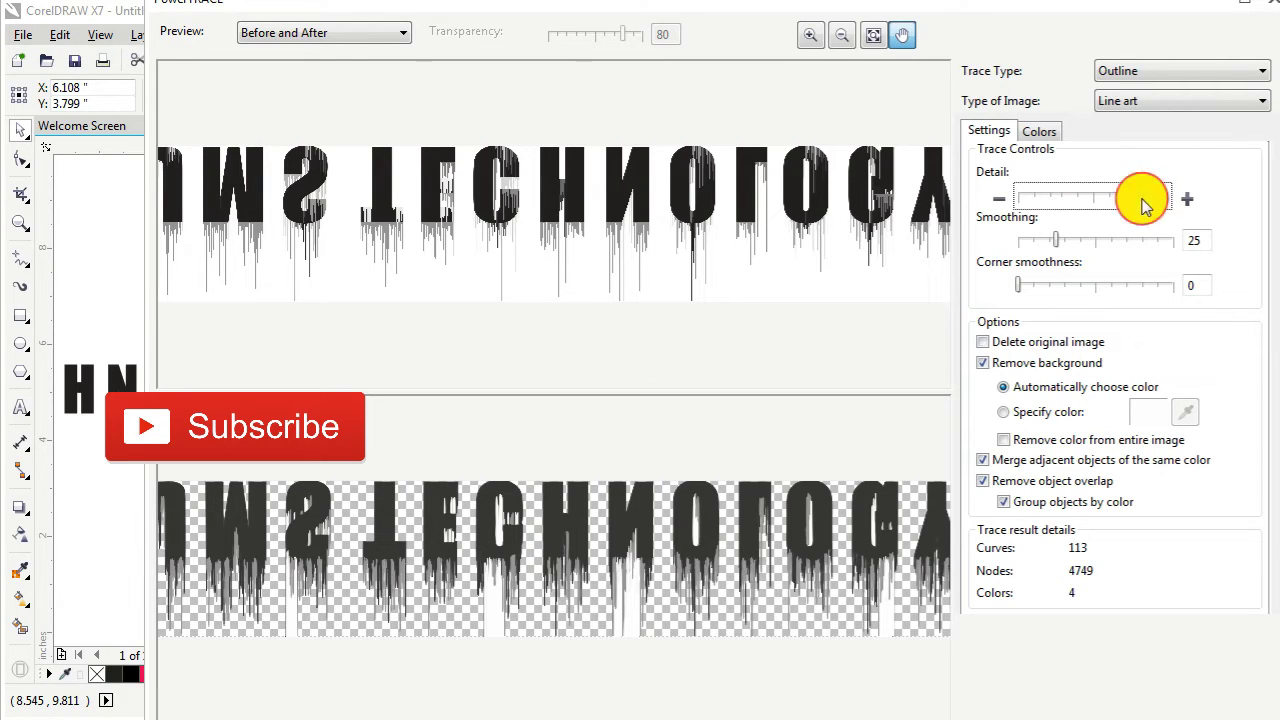
drag(1145, 203, 1208, 206)
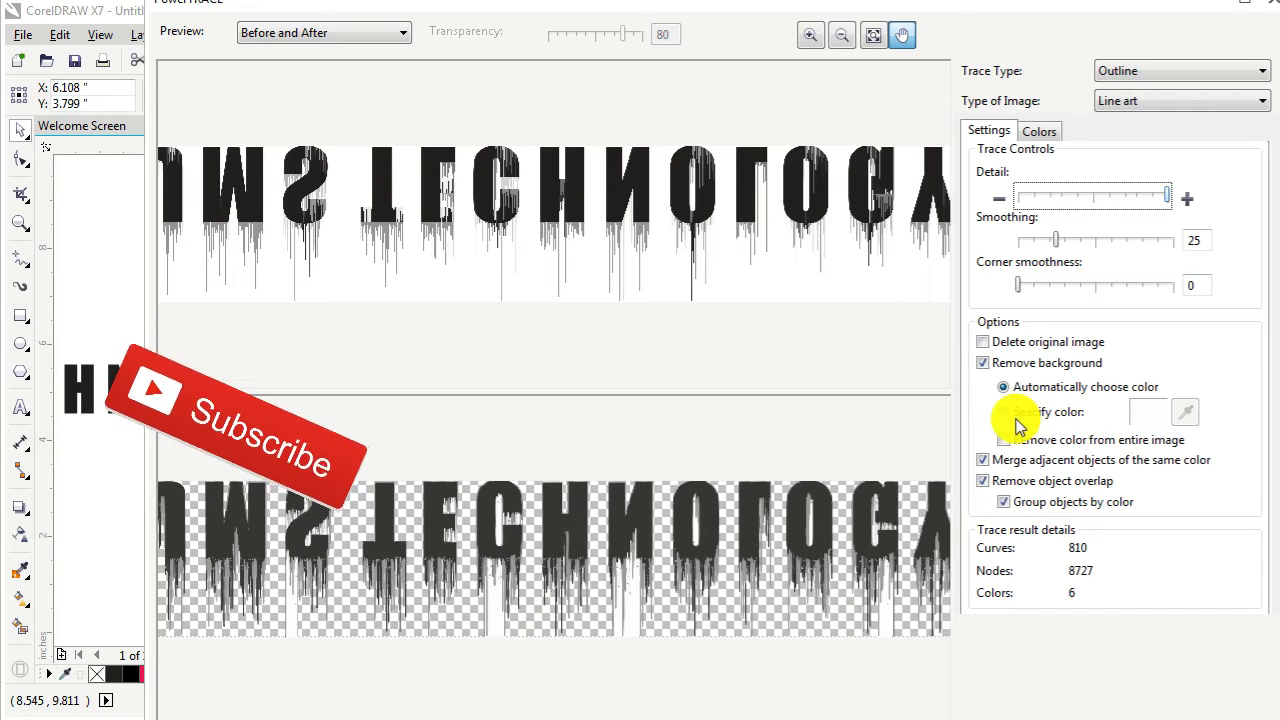
drag(1060, 250, 1122, 258)
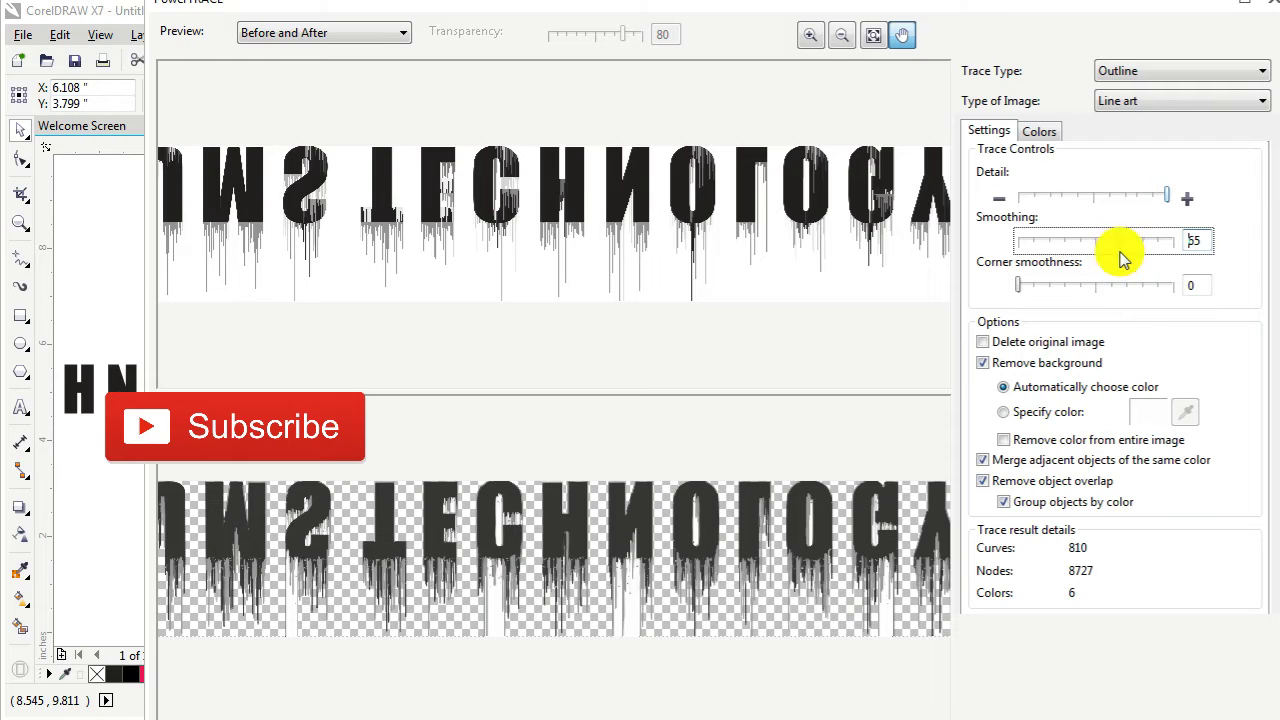
scroll(1122, 258, up, 3)
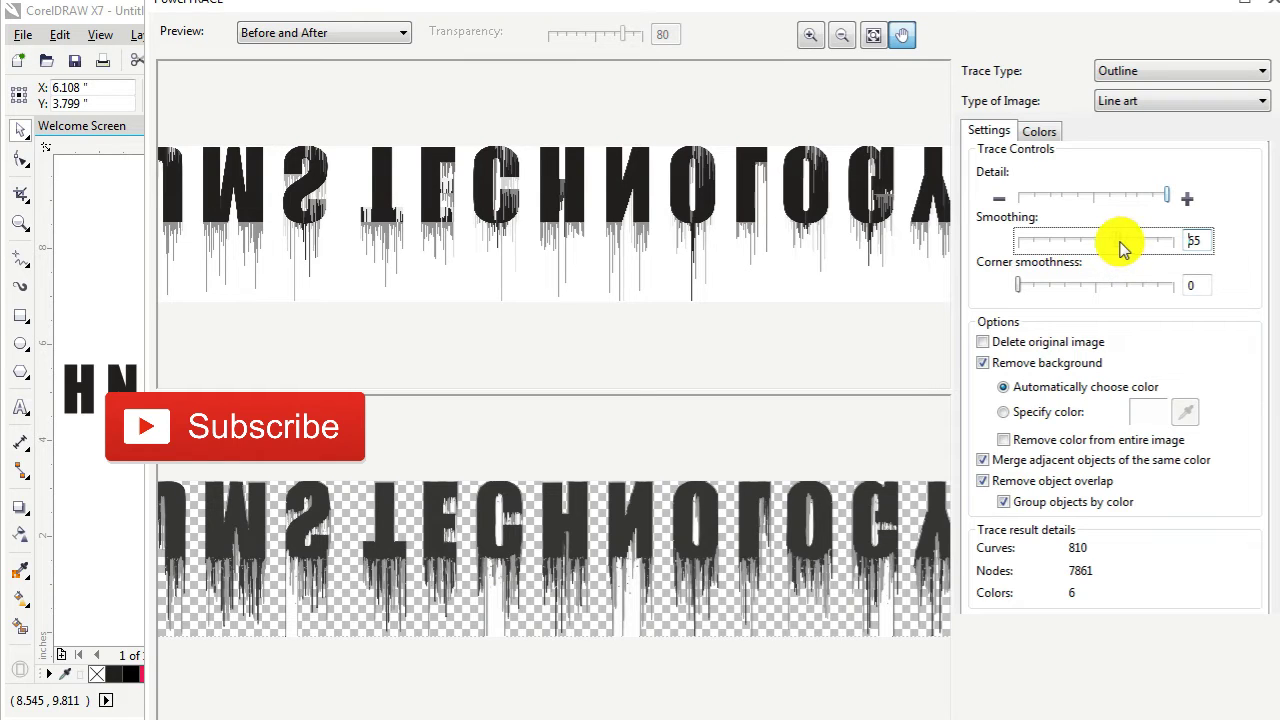
drag(1122, 250, 1160, 254)
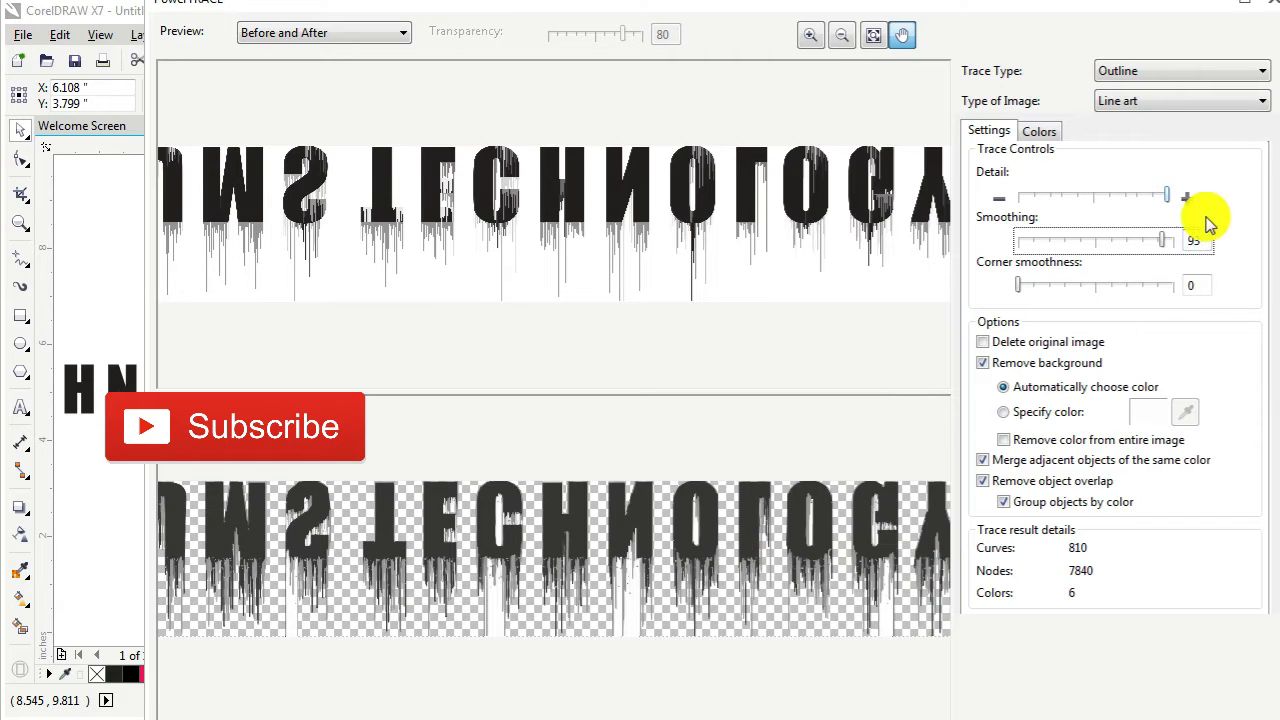
drag(1165, 245, 1095, 243)
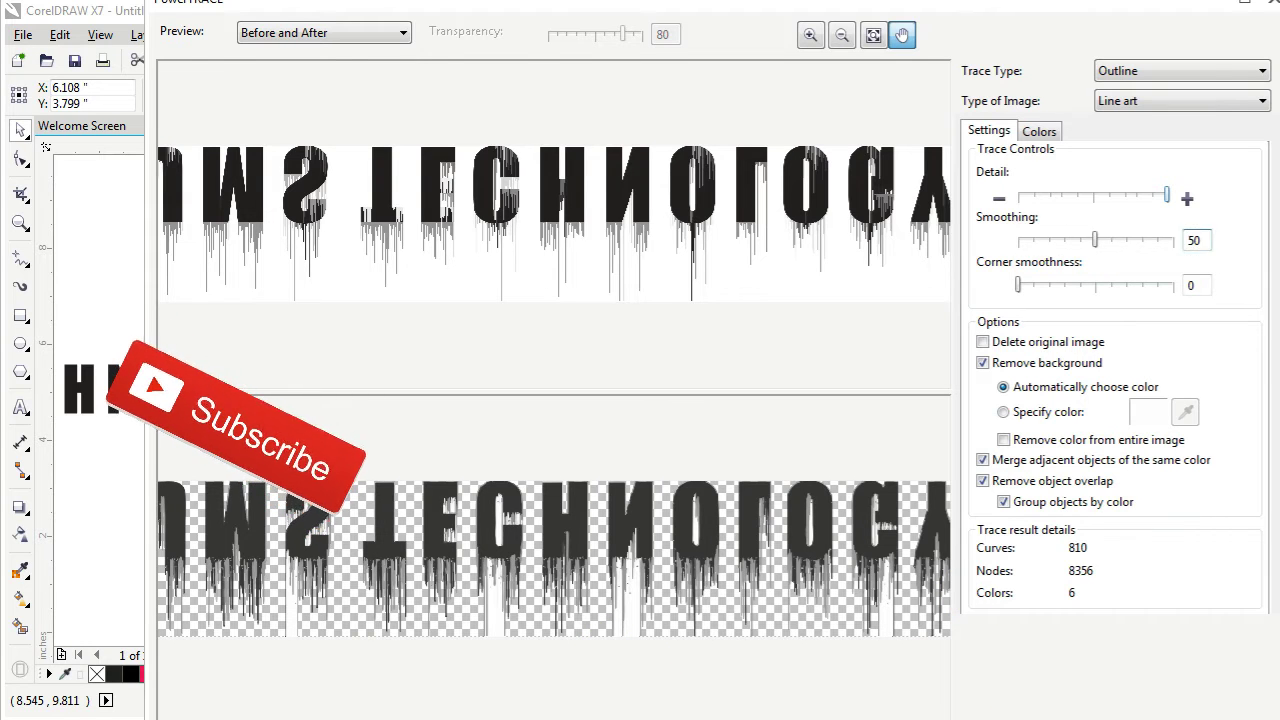
key(Return)
Delete the original dripping bitmap, keeping the traced vector group on the page
click(660, 429)
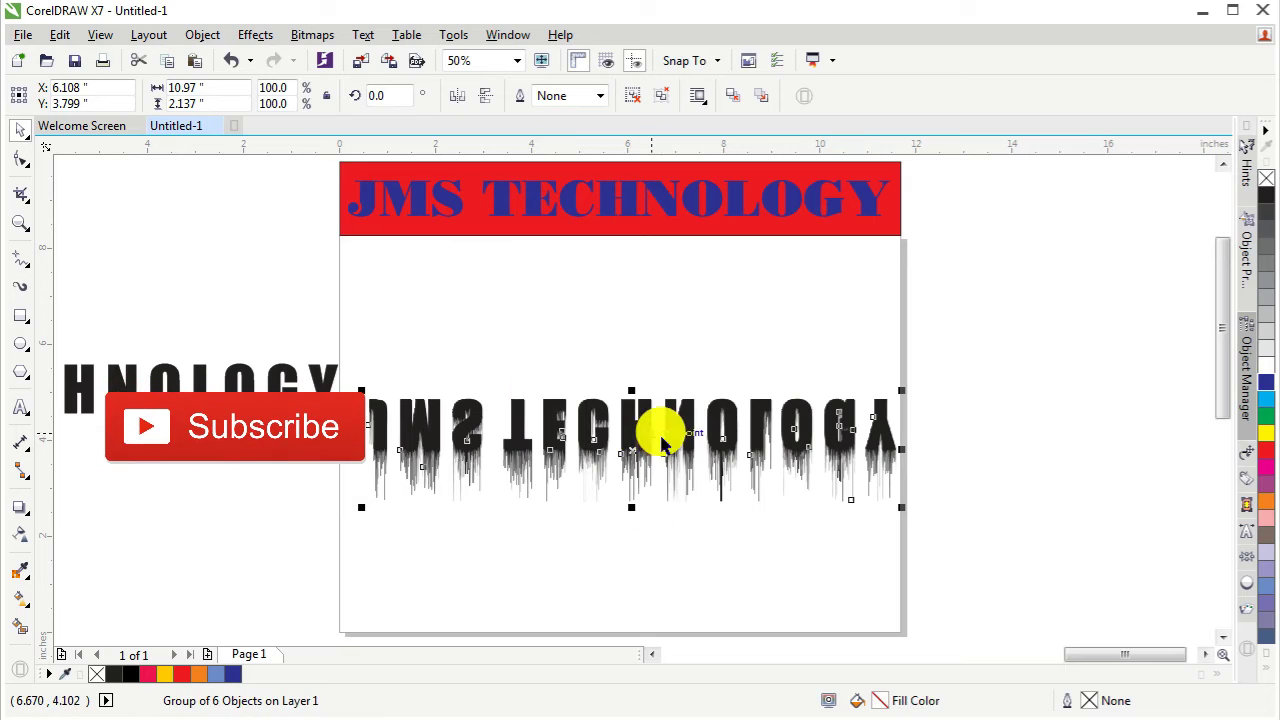
drag(623, 434, 679, 330)
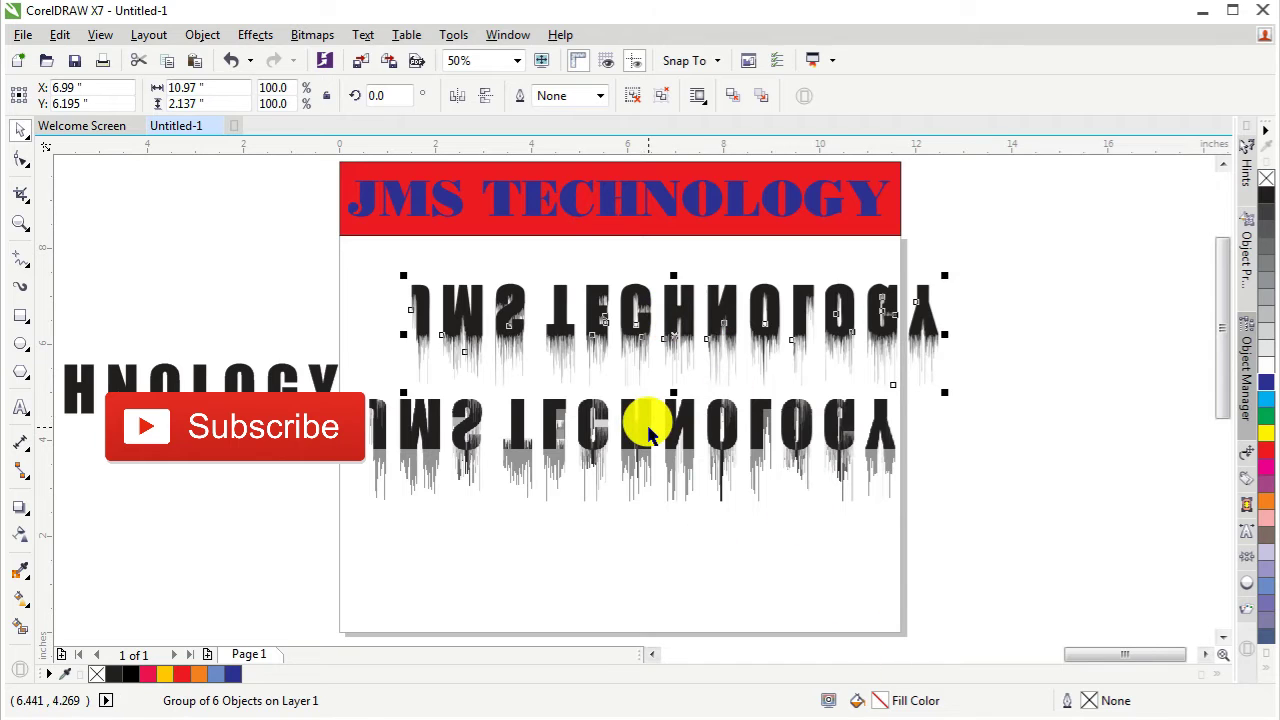
click(647, 426)
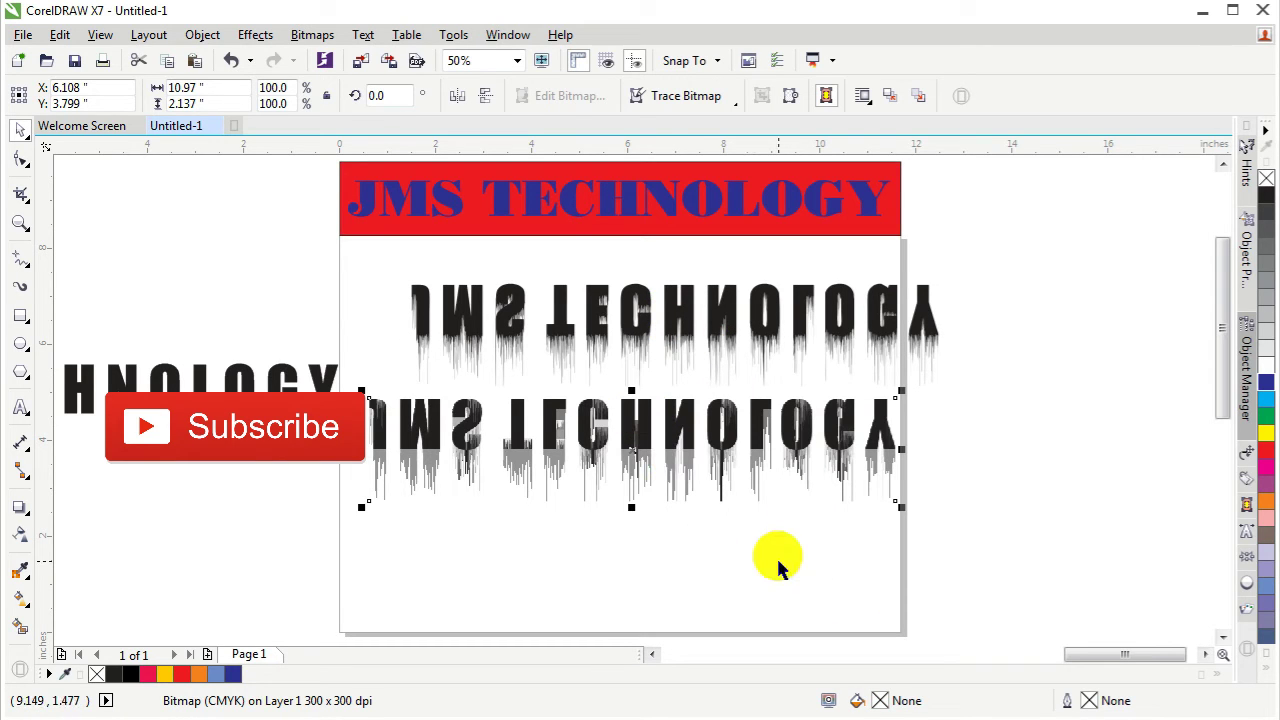
key(Delete)
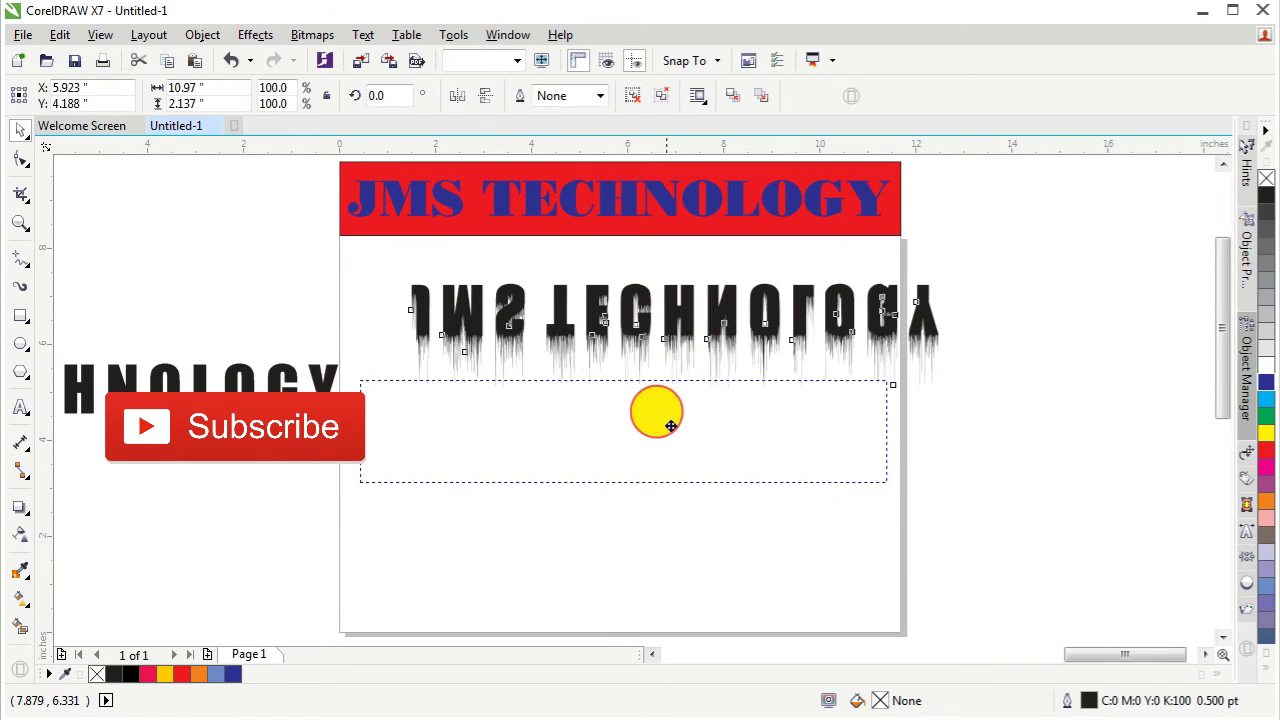
drag(717, 333, 652, 429)
Flip the traced group vertically so the drips rise as spikes, then nudge it into place
click(975, 458)
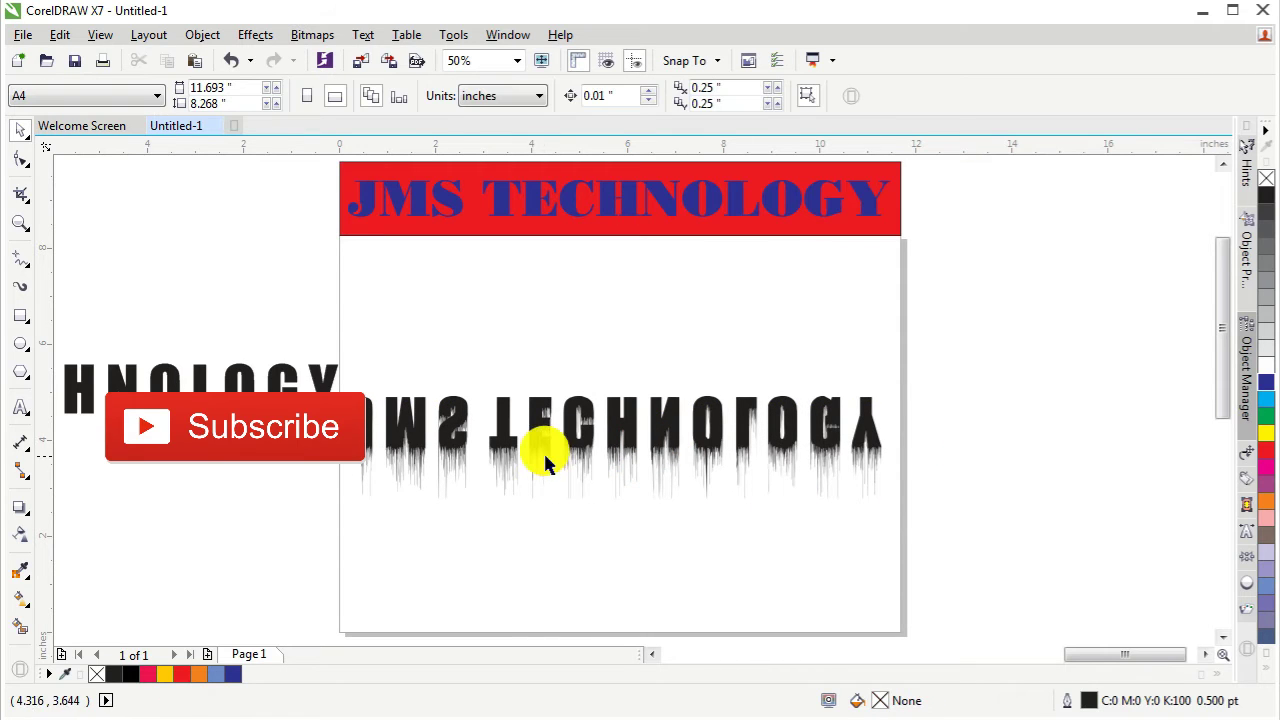
click(571, 429)
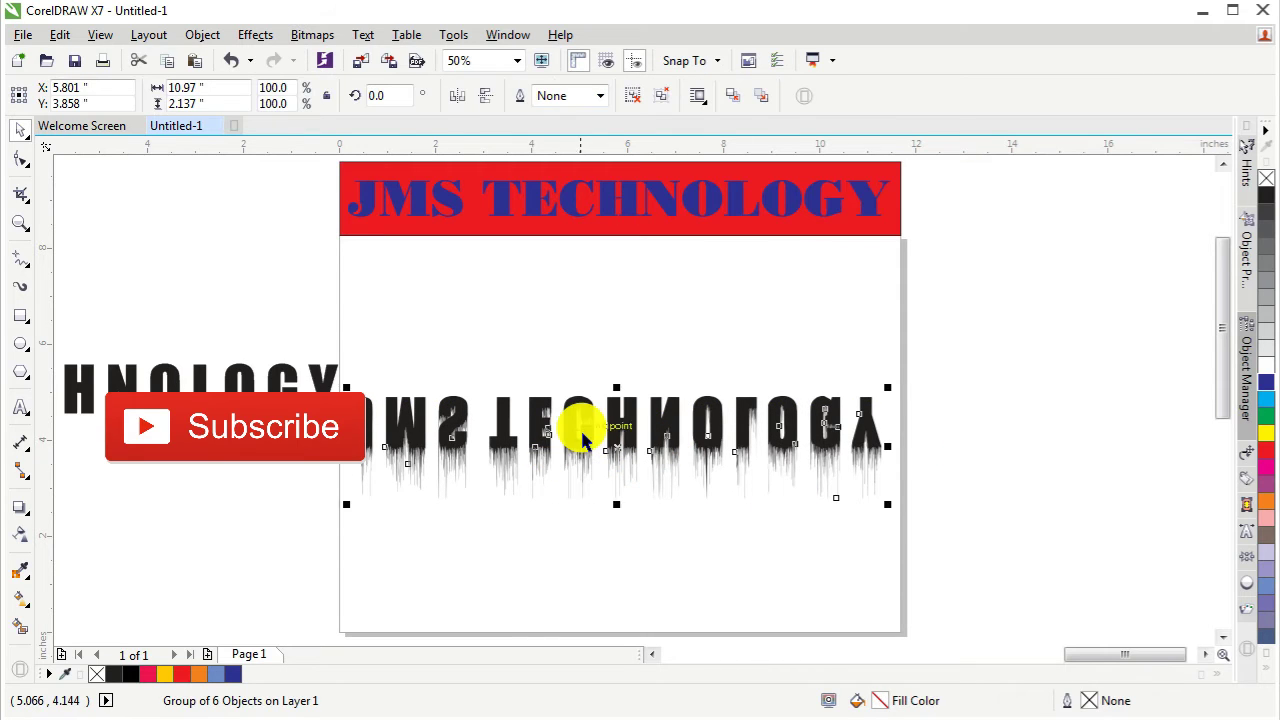
click(483, 95)
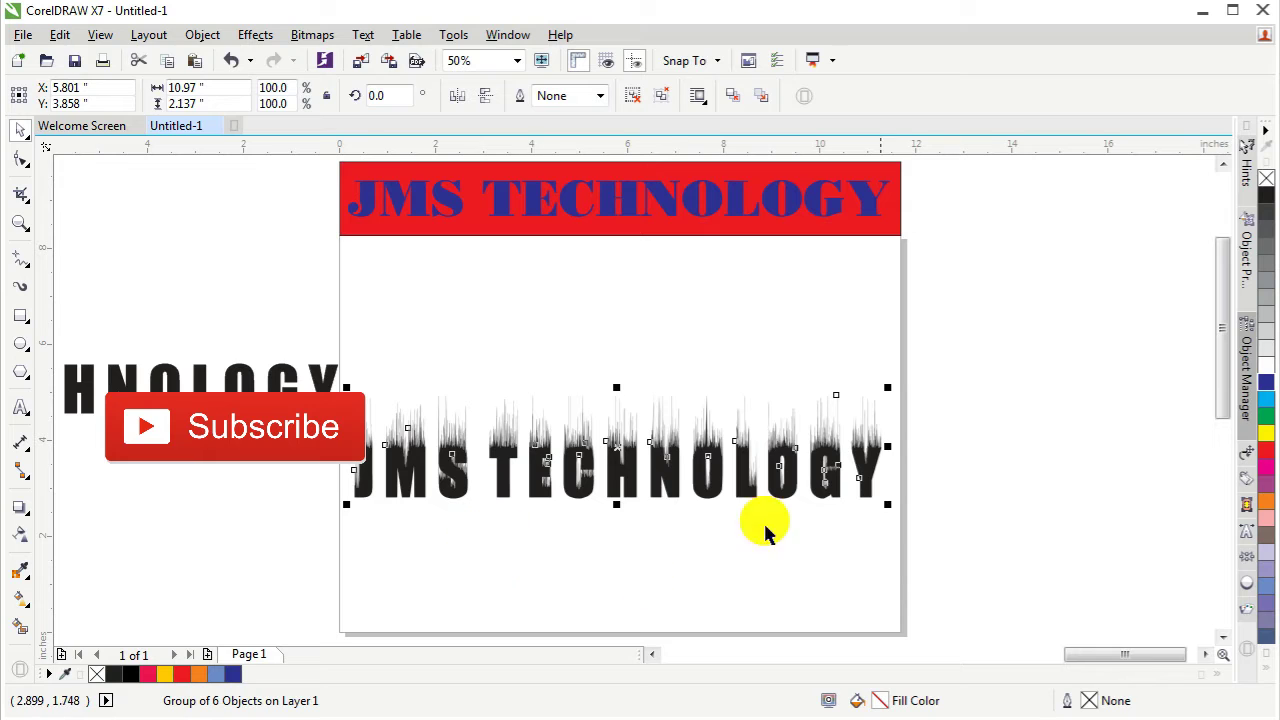
click(1037, 505)
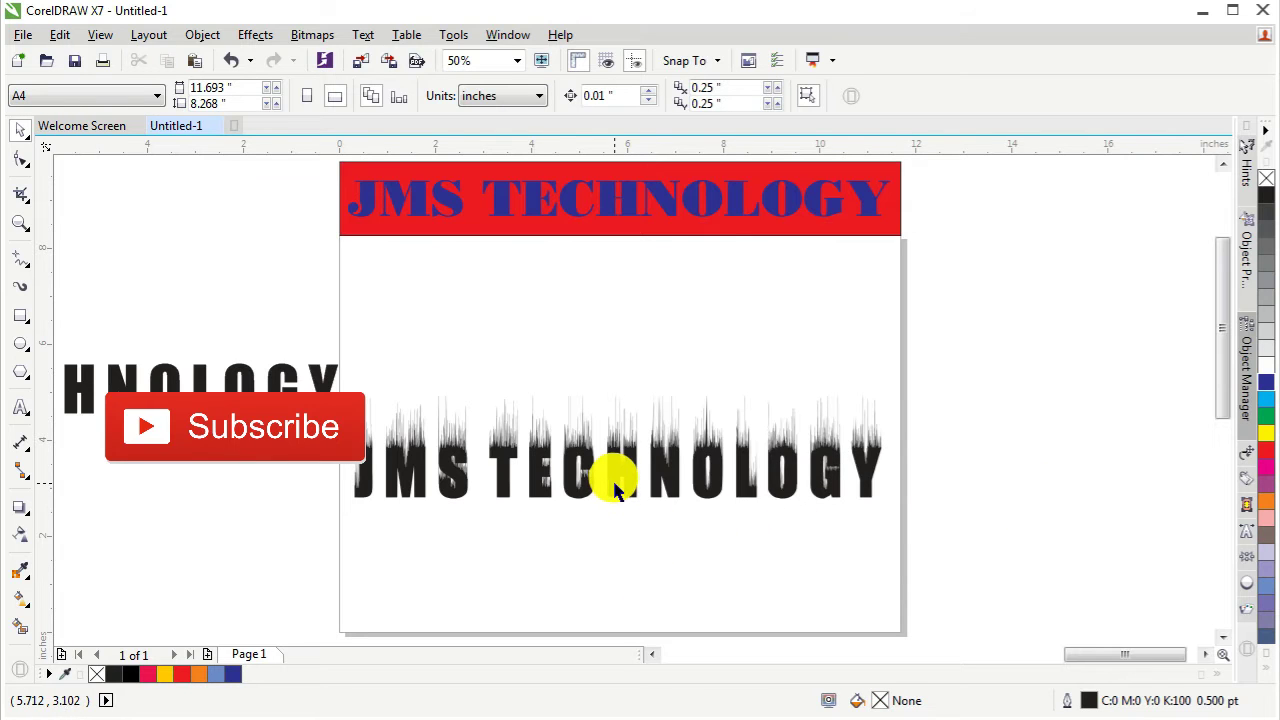
drag(615, 490, 625, 458)
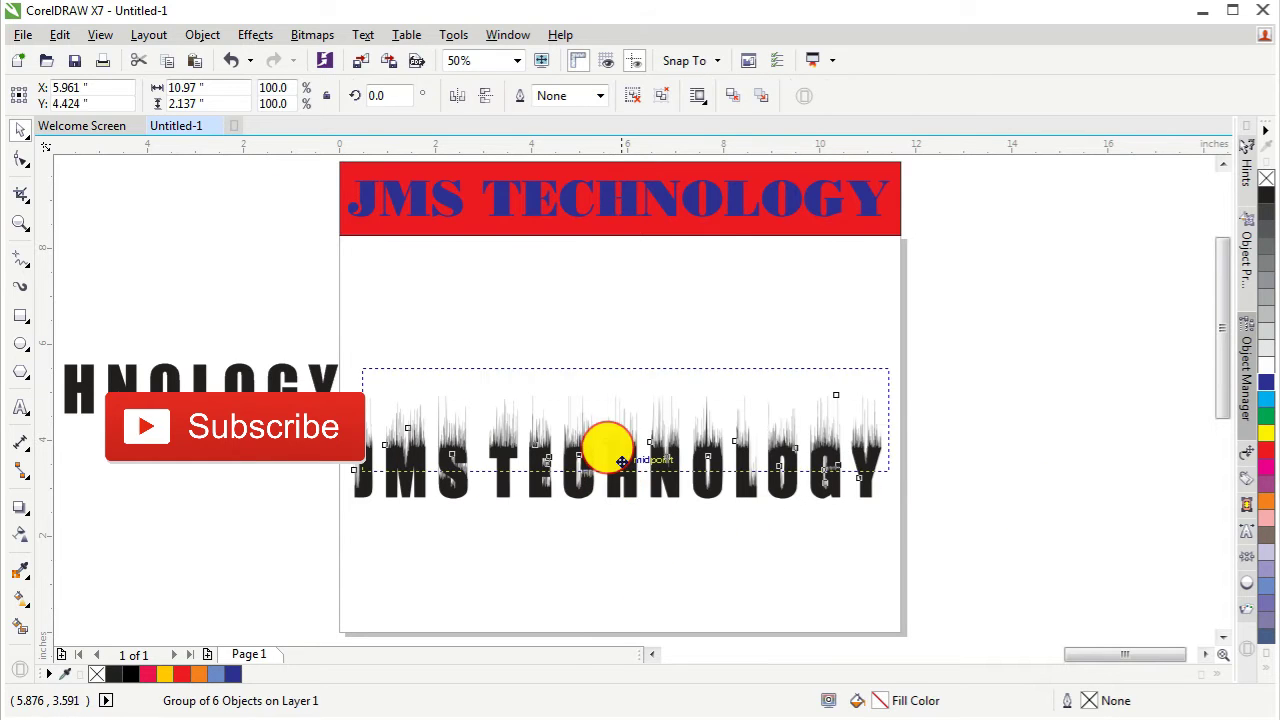
click(765, 553)
click(641, 455)
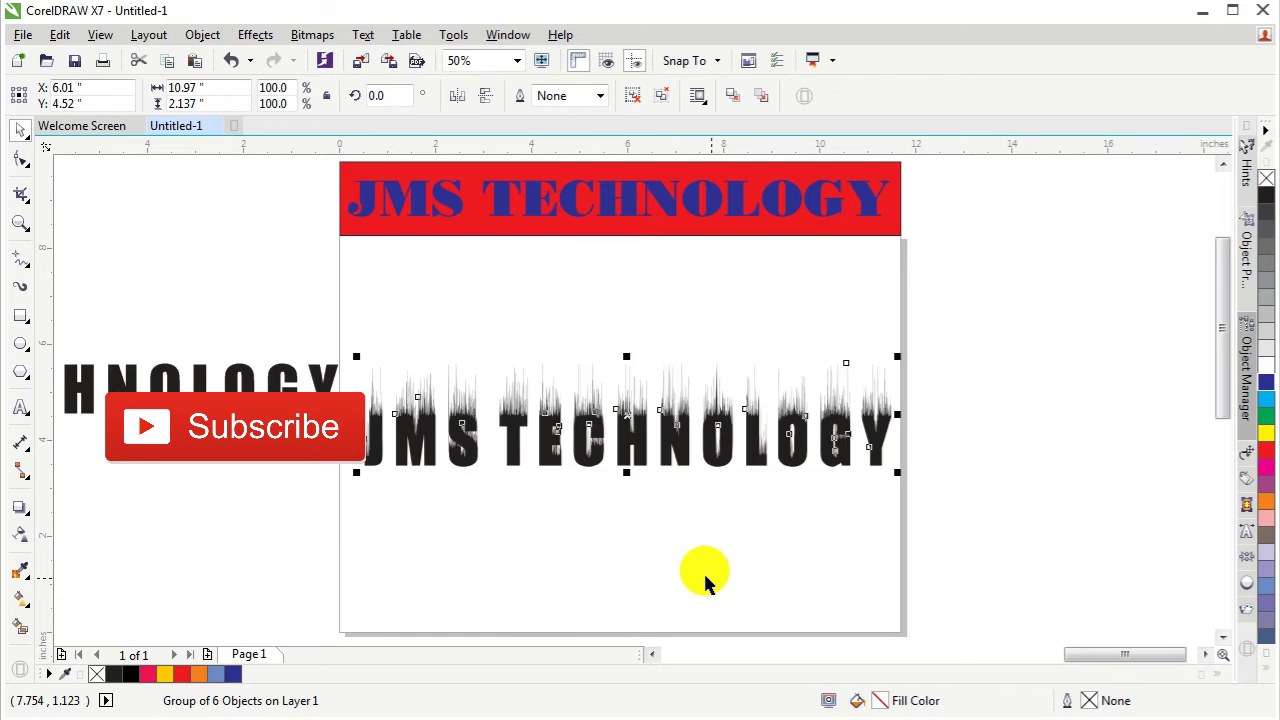
click(612, 588)
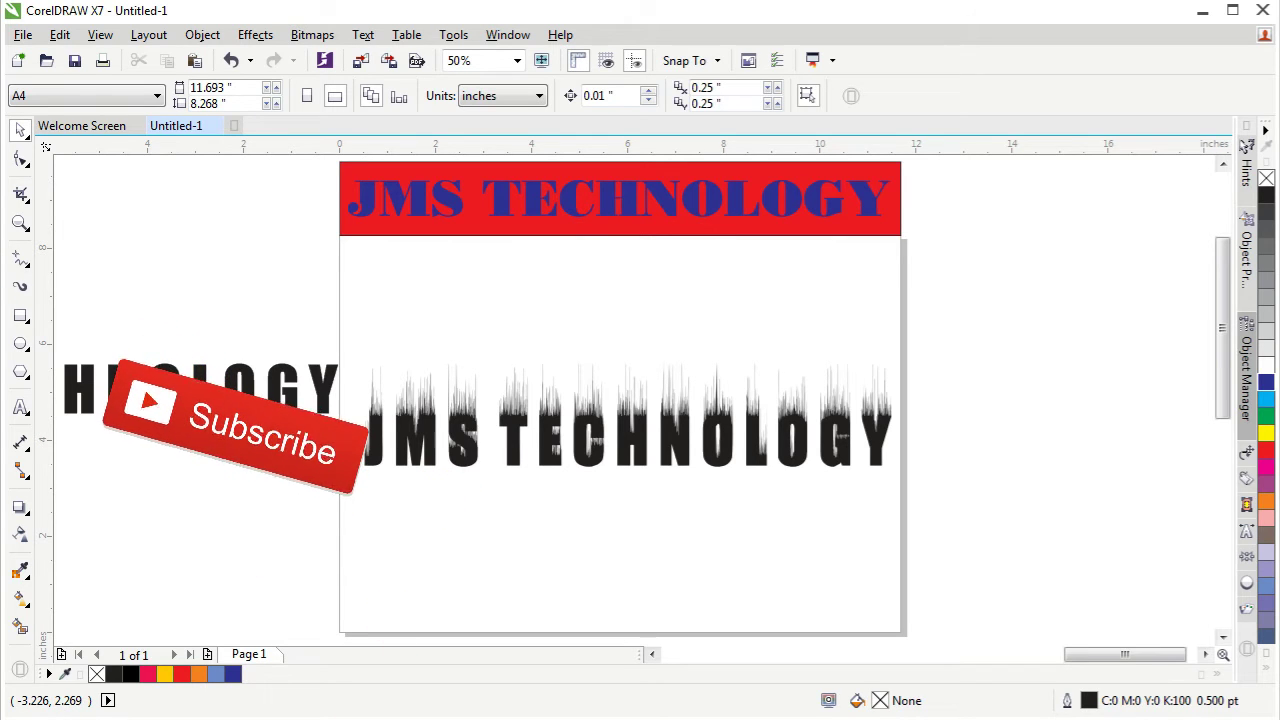
click(20, 316)
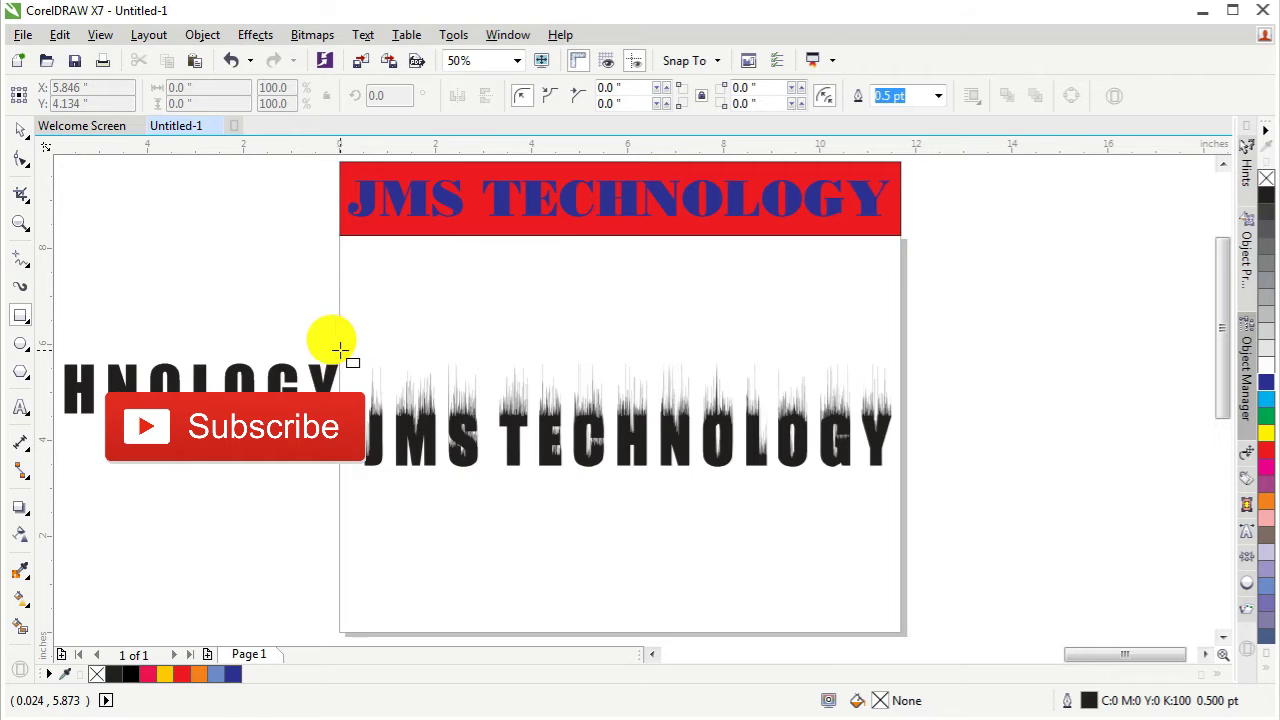
Draw a dark blue rectangle over the spiked text and enlarge it to about 14.02" × 4.67"
drag(340, 351, 914, 547)
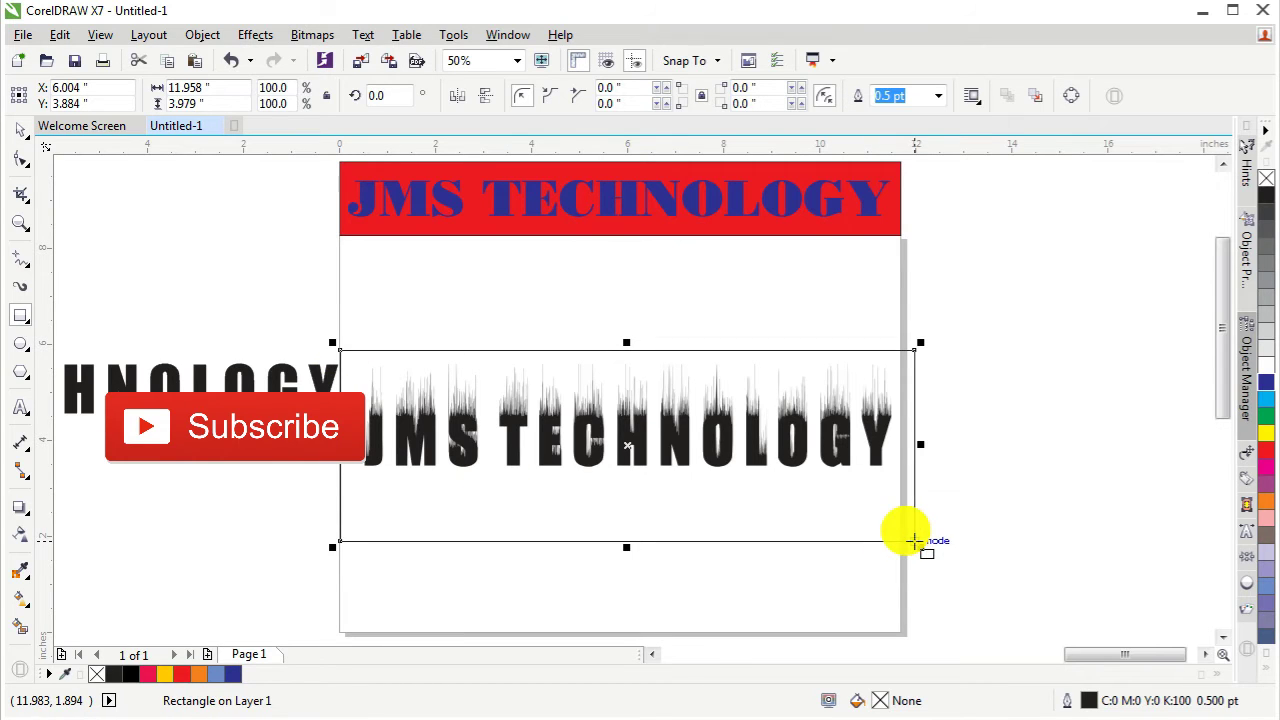
click(1266, 382)
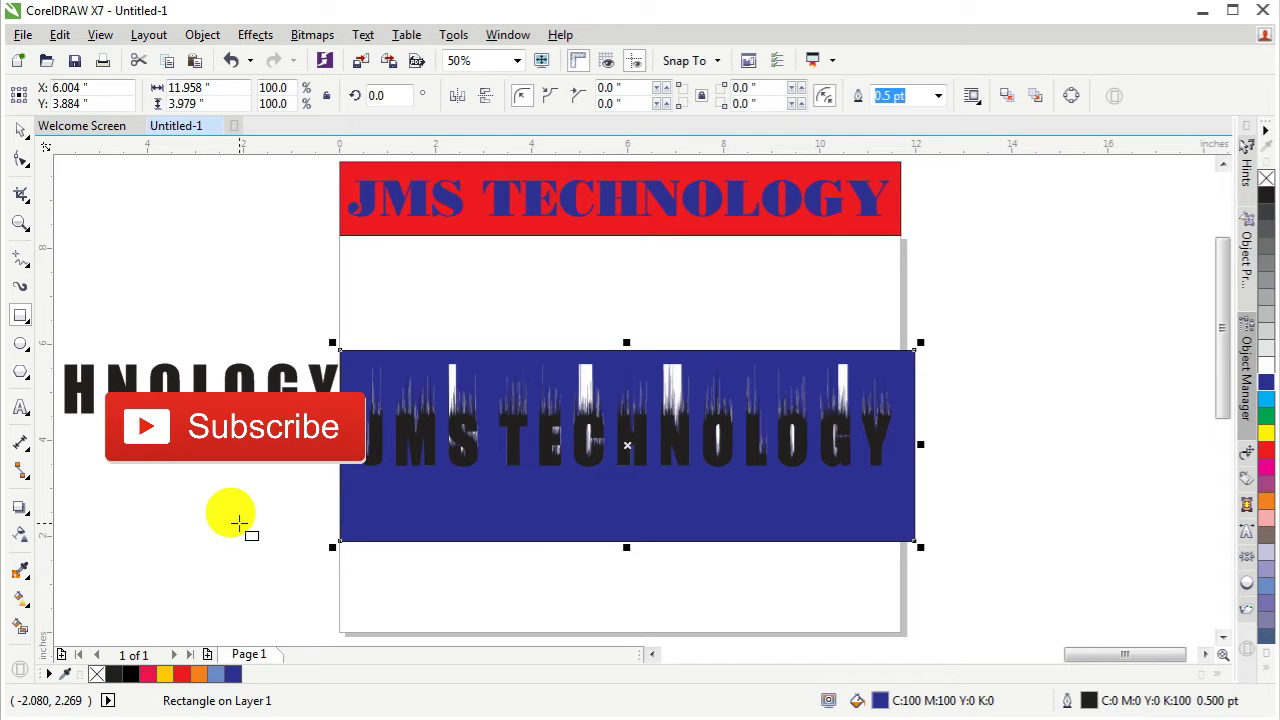
click(22, 131)
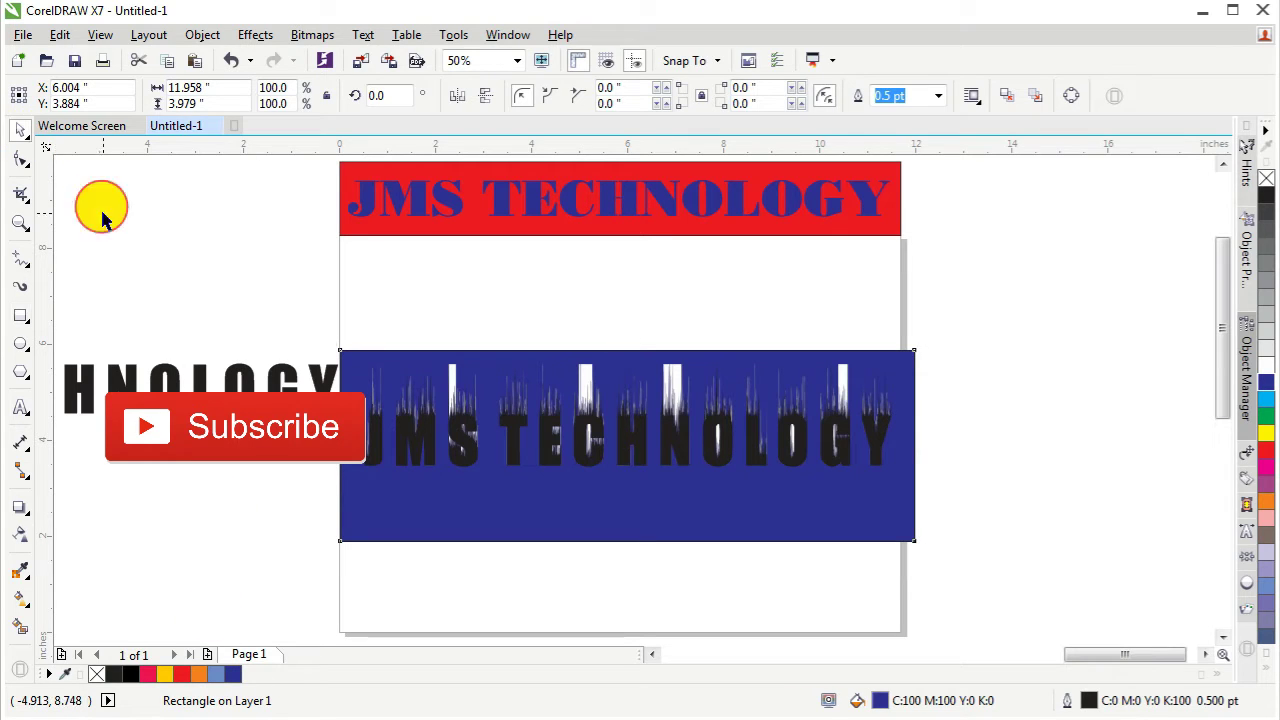
click(100, 208)
drag(823, 529, 824, 512)
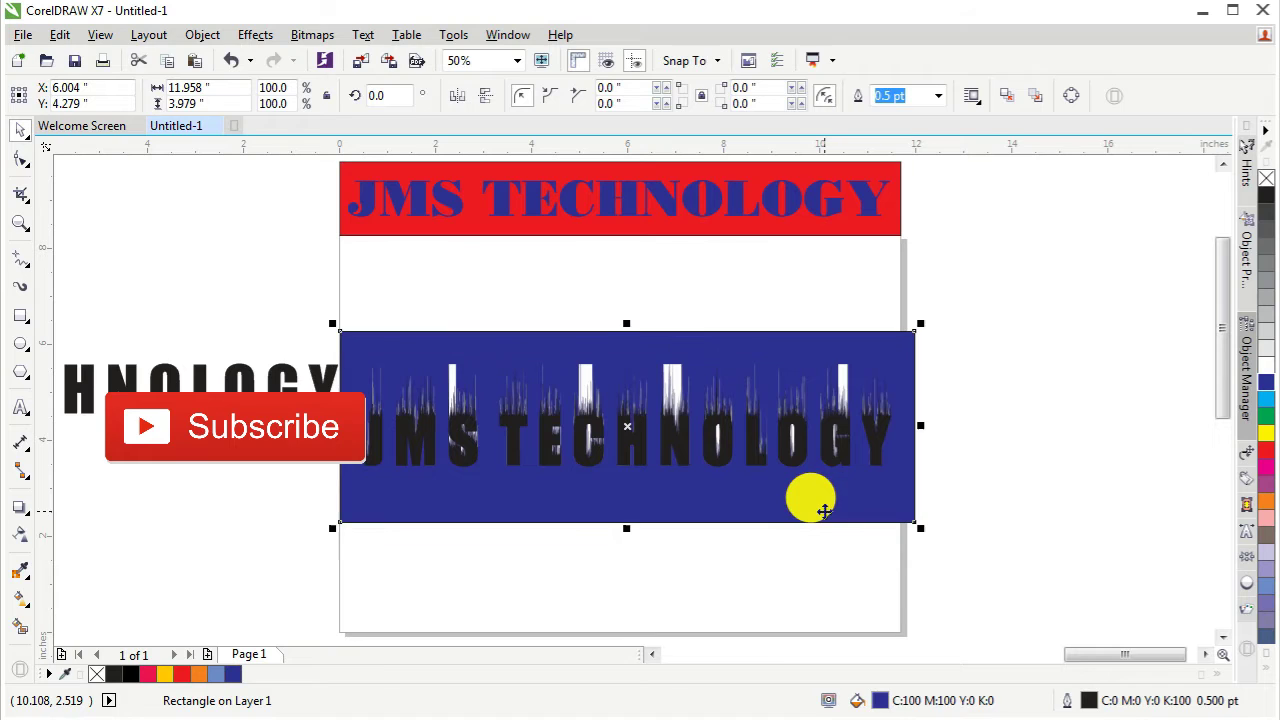
drag(920, 528, 1003, 588)
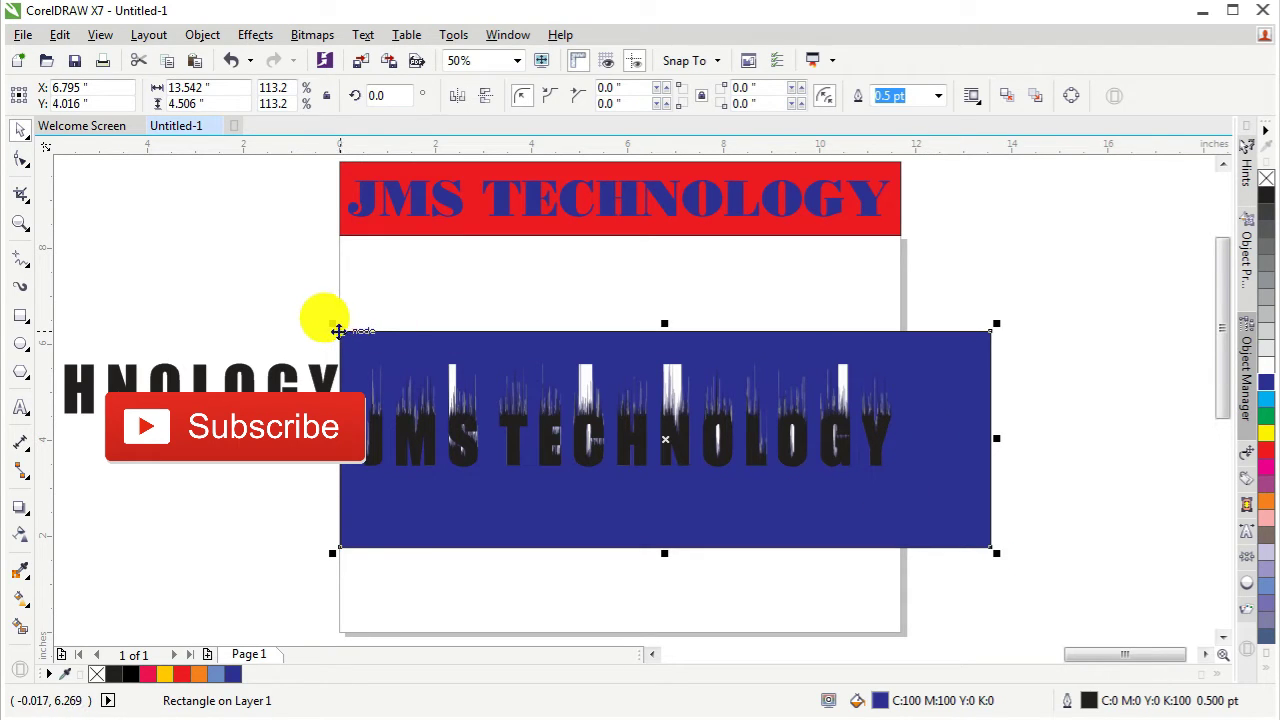
drag(332, 325, 316, 322)
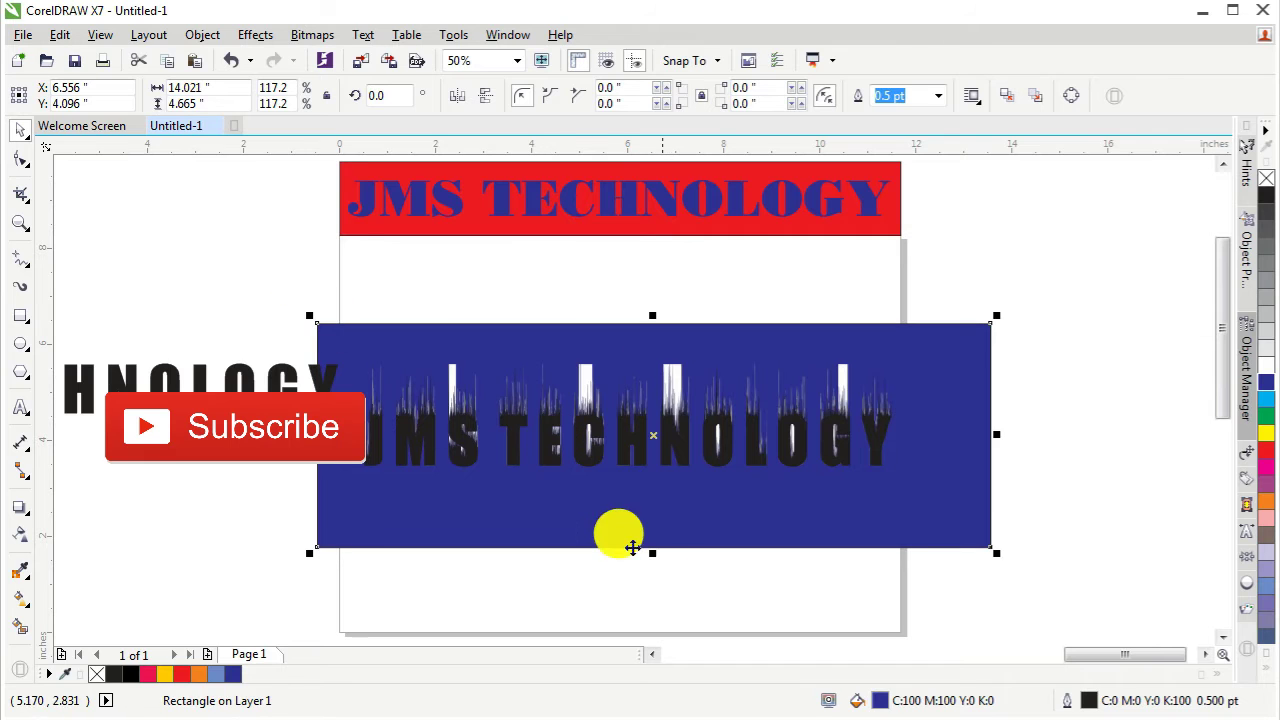
click(641, 605)
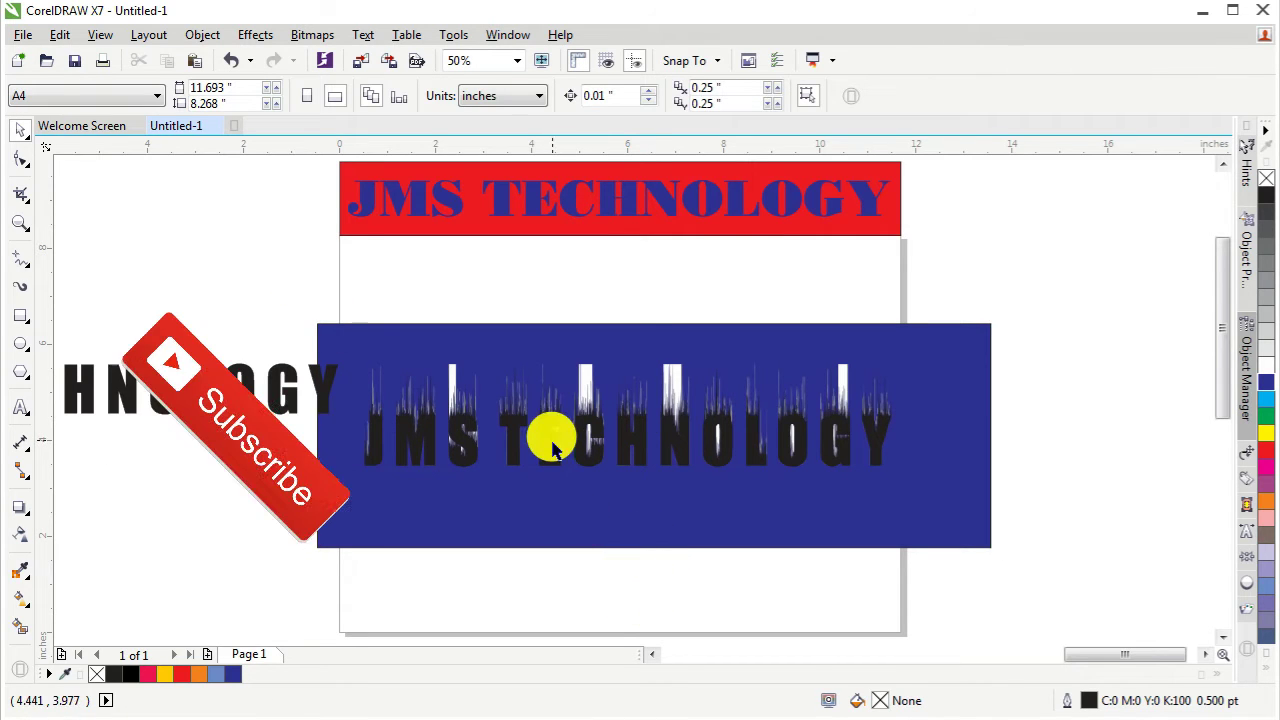
Zoom in on the text and ungroup the spiked text group into 6 separate objects
click(20, 224)
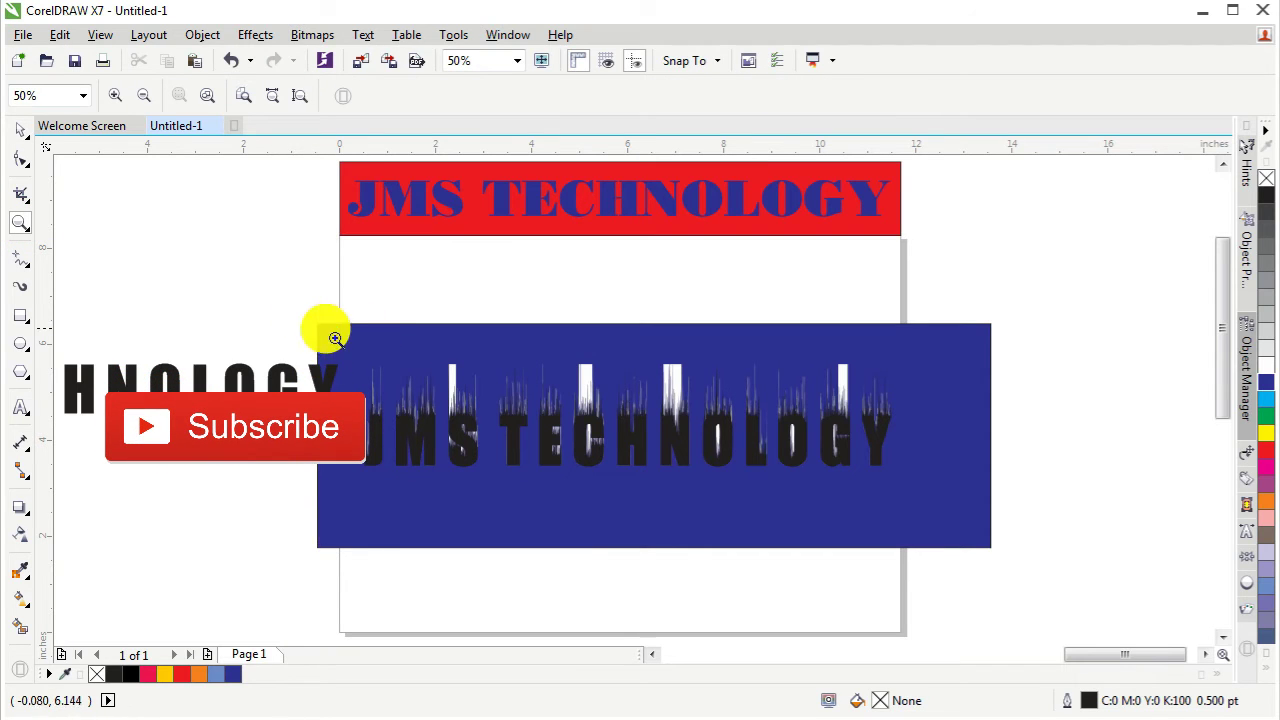
drag(322, 316, 958, 542)
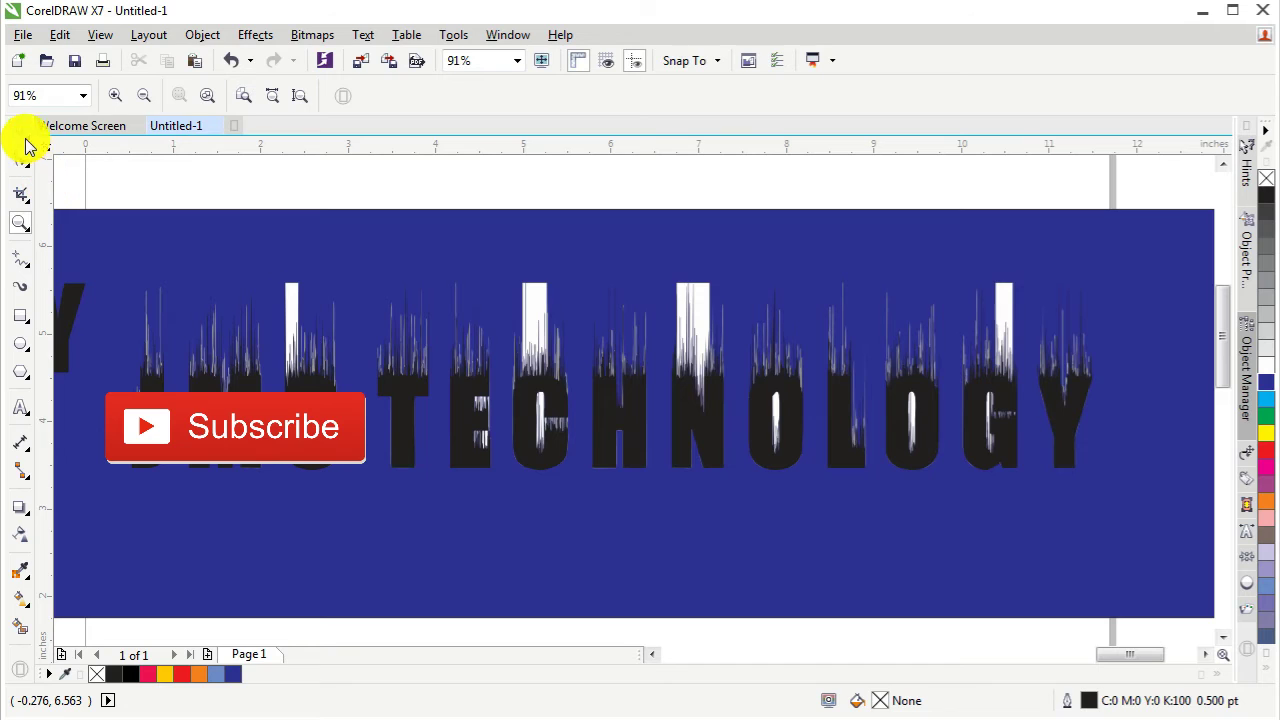
click(22, 132)
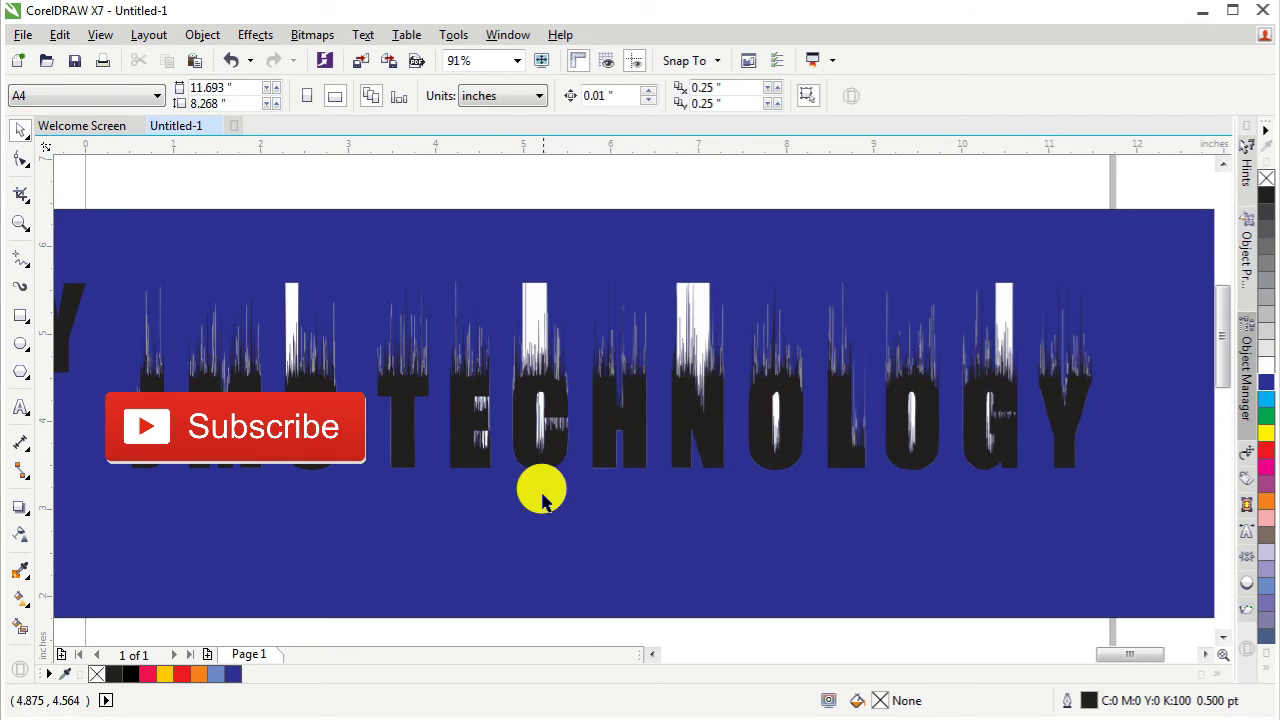
click(237, 388)
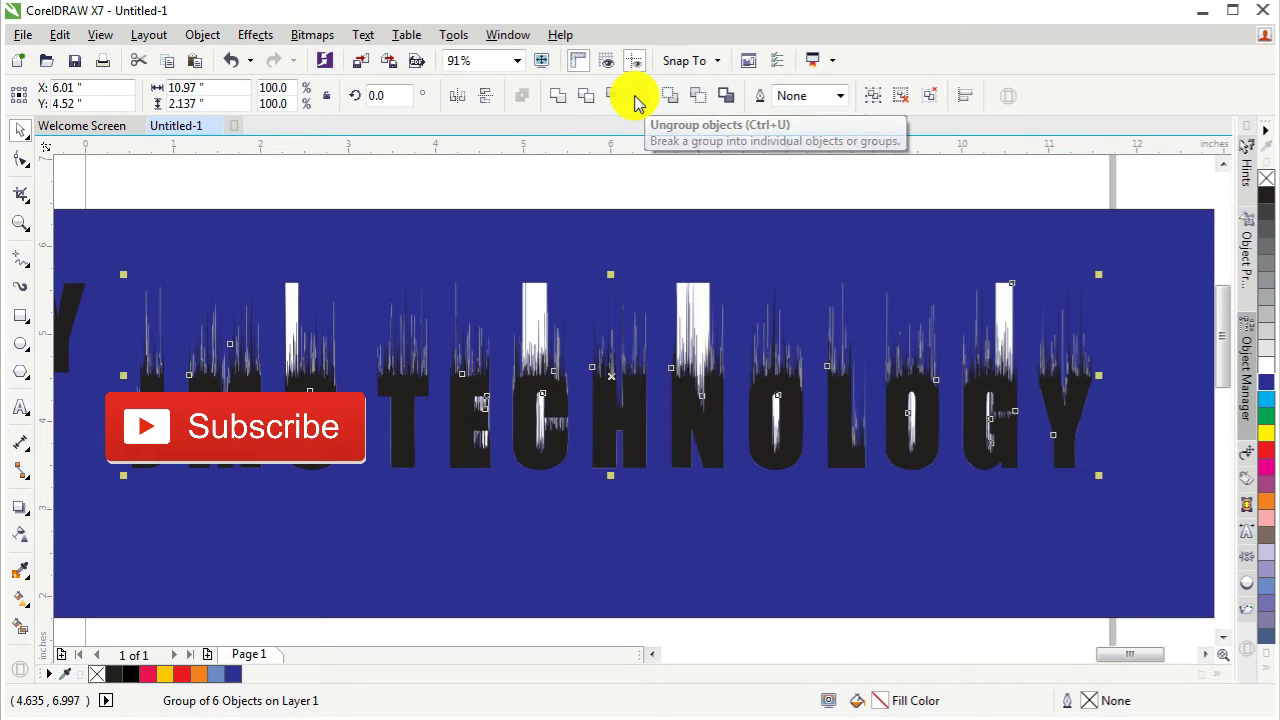
click(636, 98)
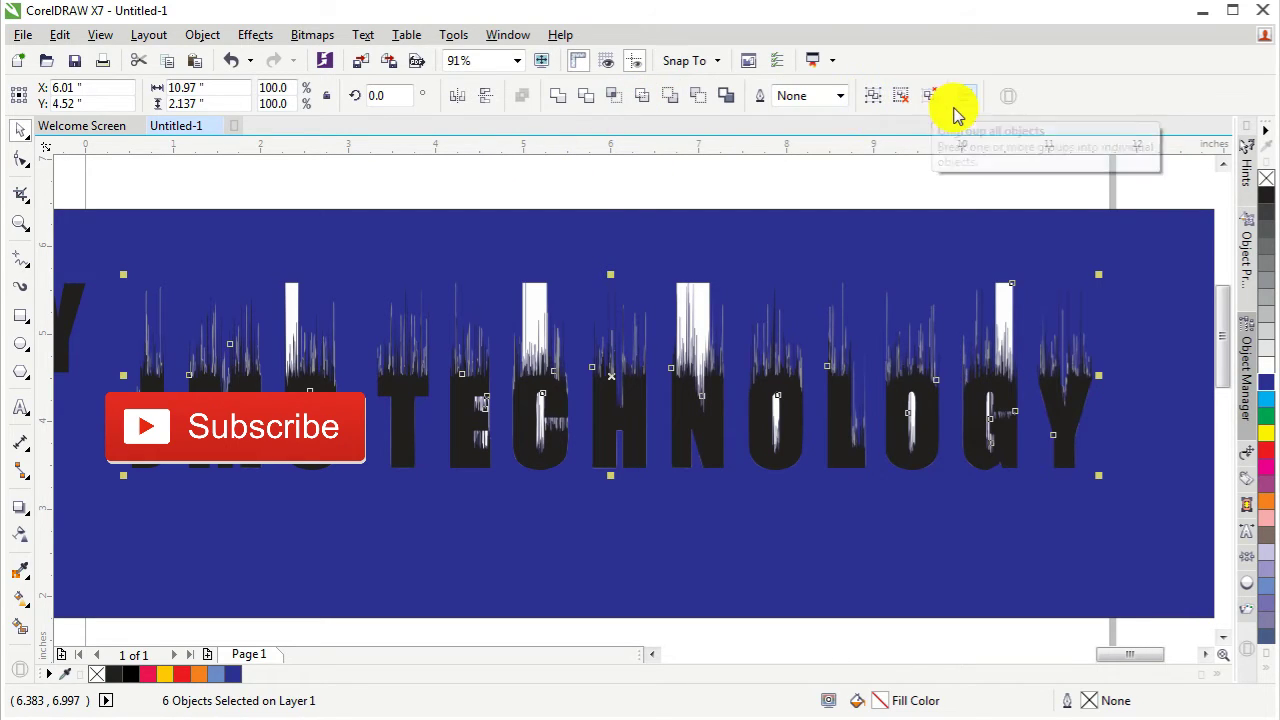
click(543, 195)
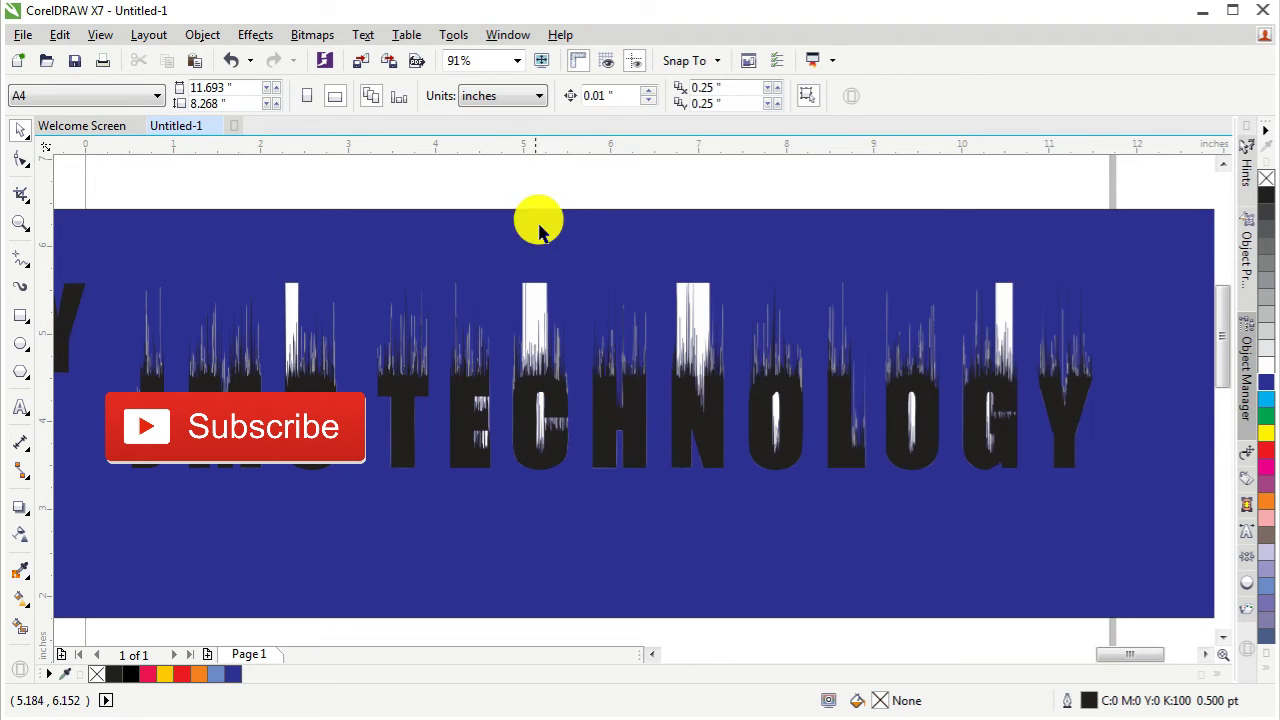
Nudge the white streak group slightly left and zoom back out to 50%
drag(295, 312, 267, 312)
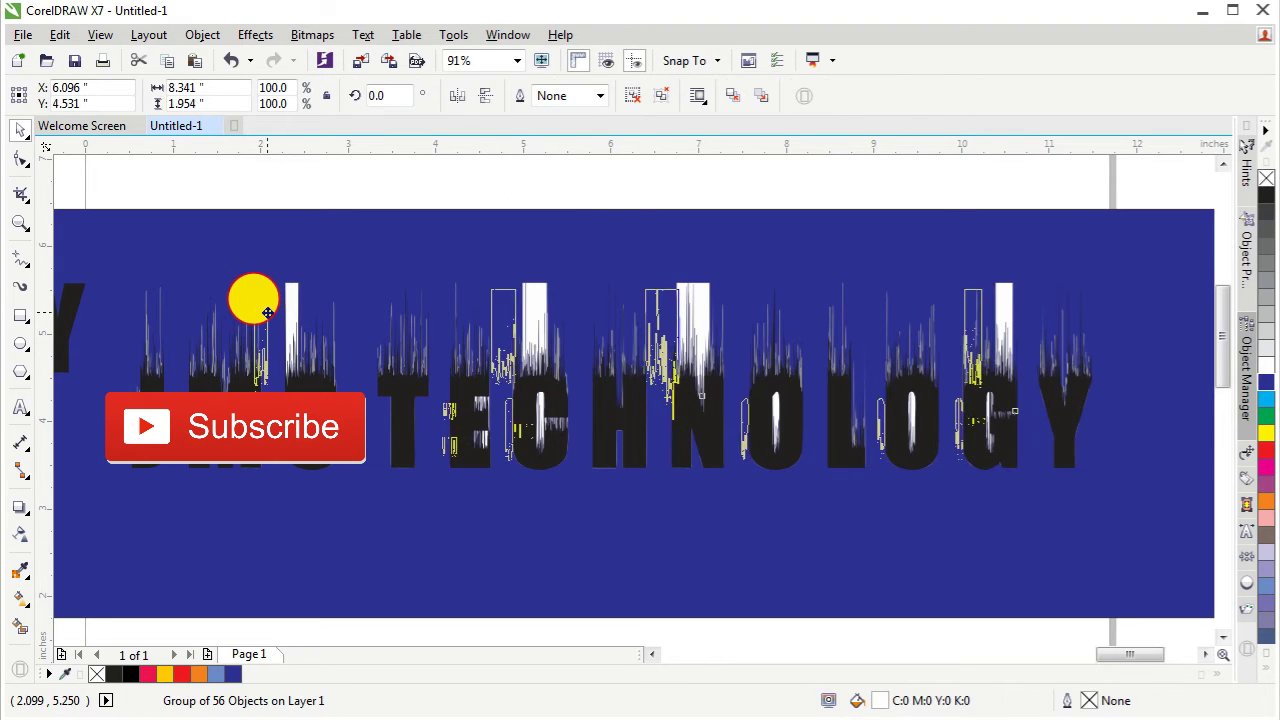
key(Escape)
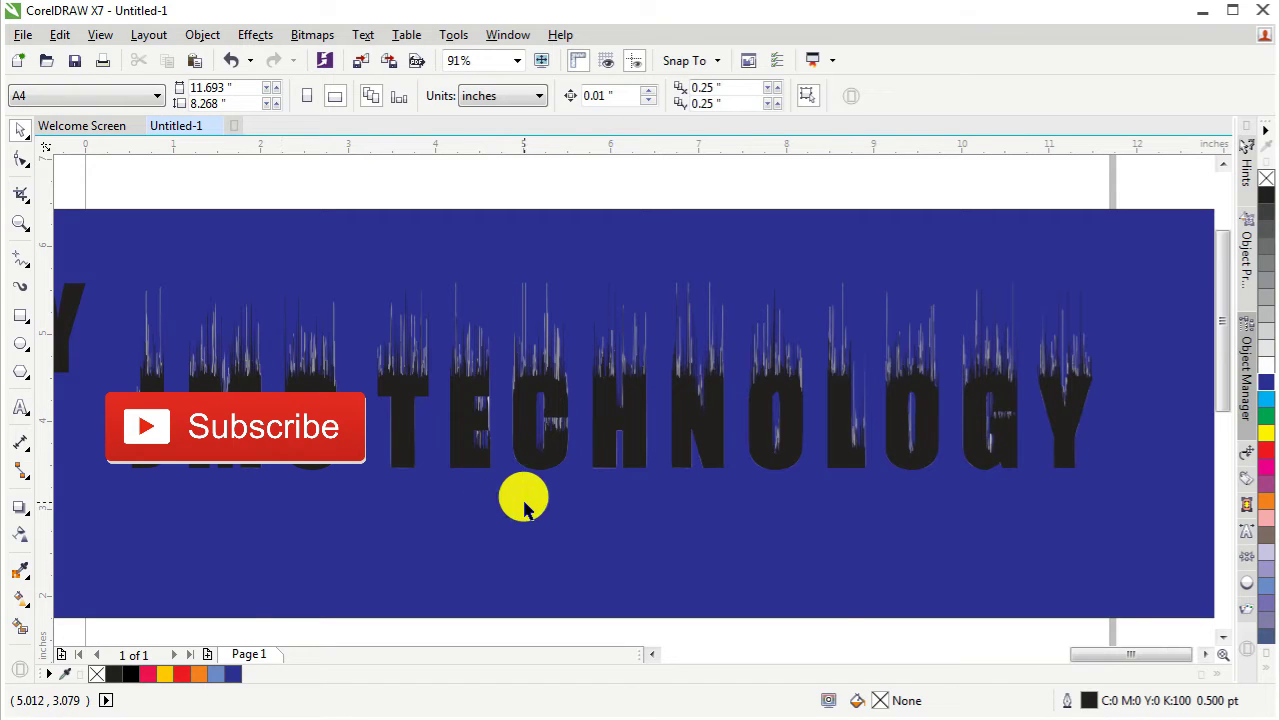
scroll(524, 505, down, 2)
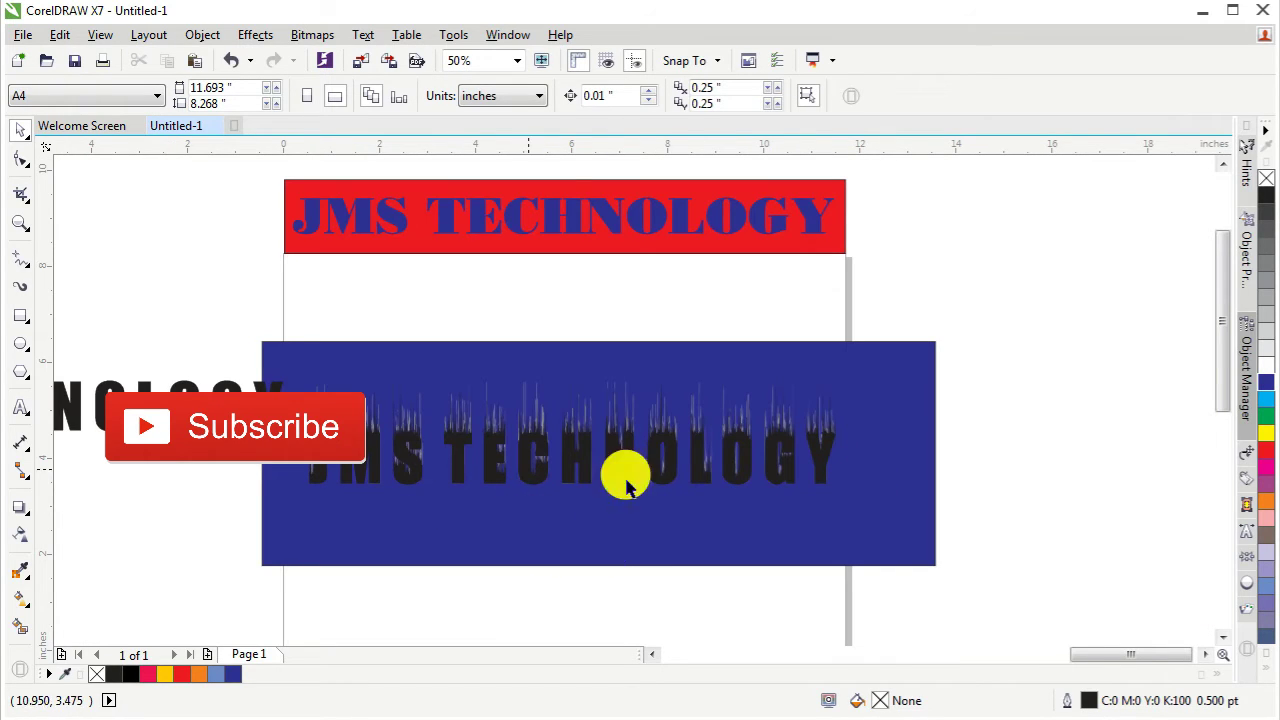
Group the five text pieces with Ctrl+G and delete the blue background rectangle
drag(230, 345, 884, 524)
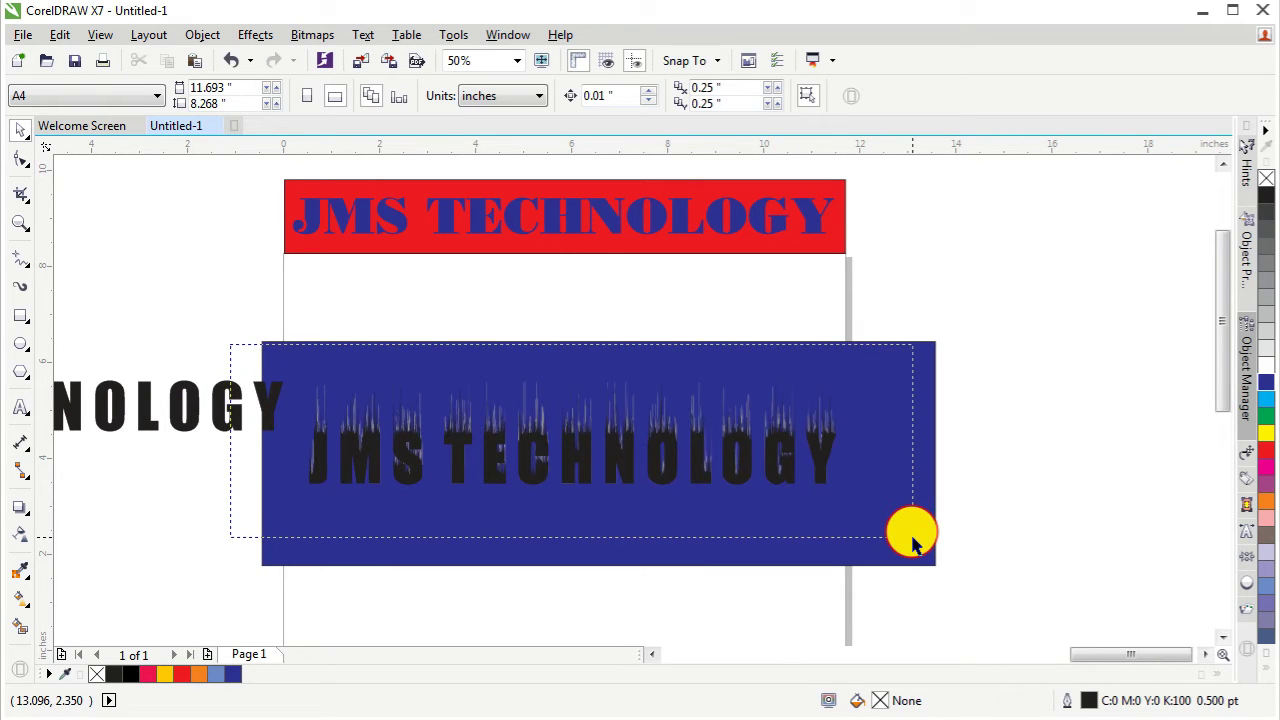
drag(912, 540, 912, 540)
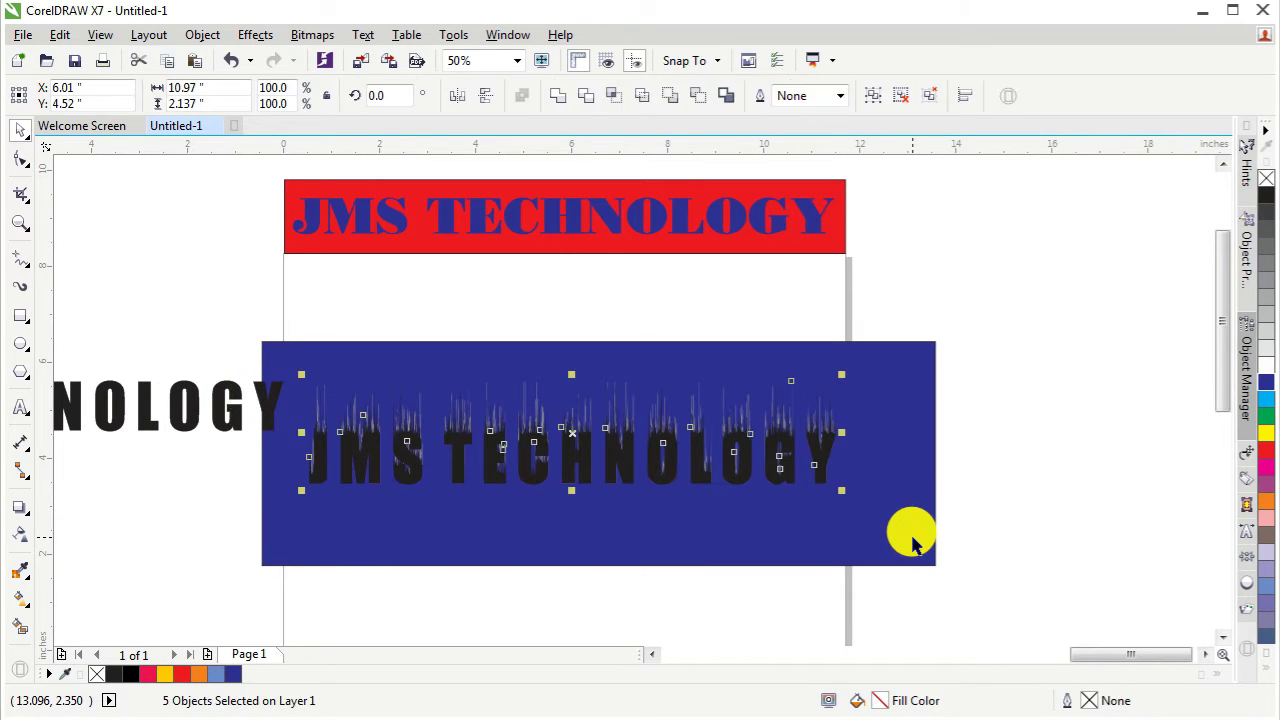
click(902, 95)
click(908, 436)
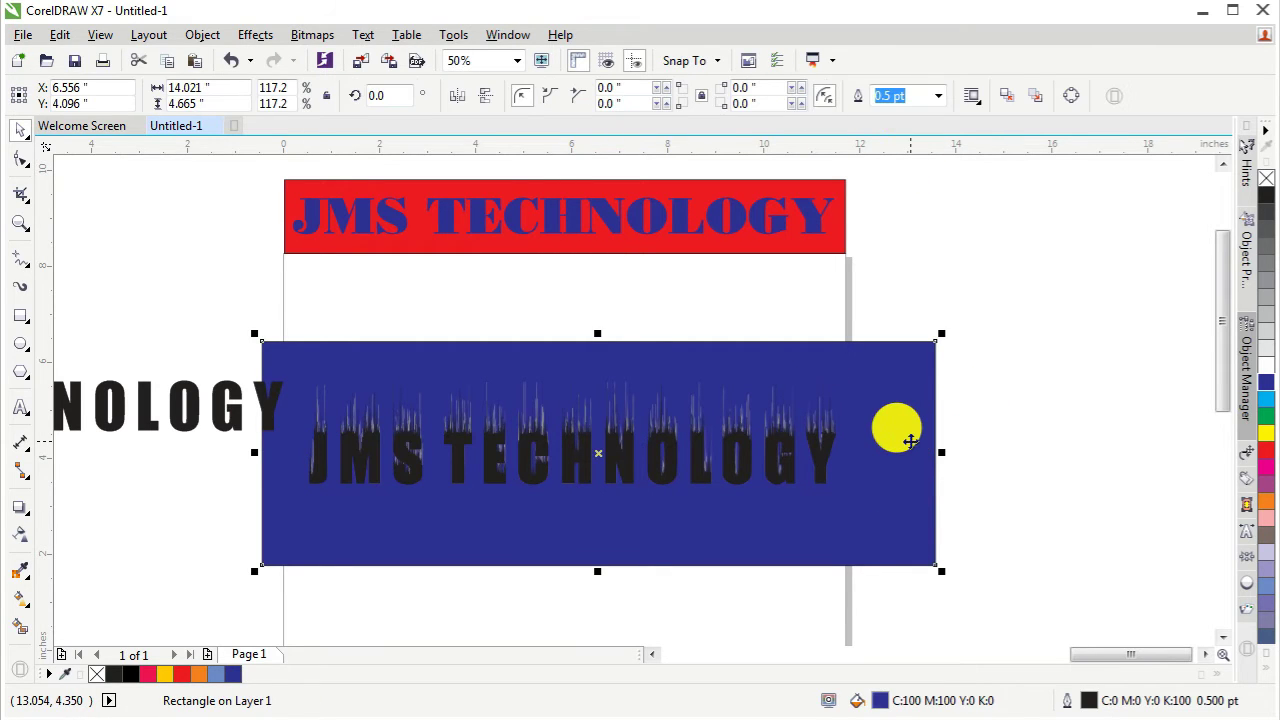
key(Delete)
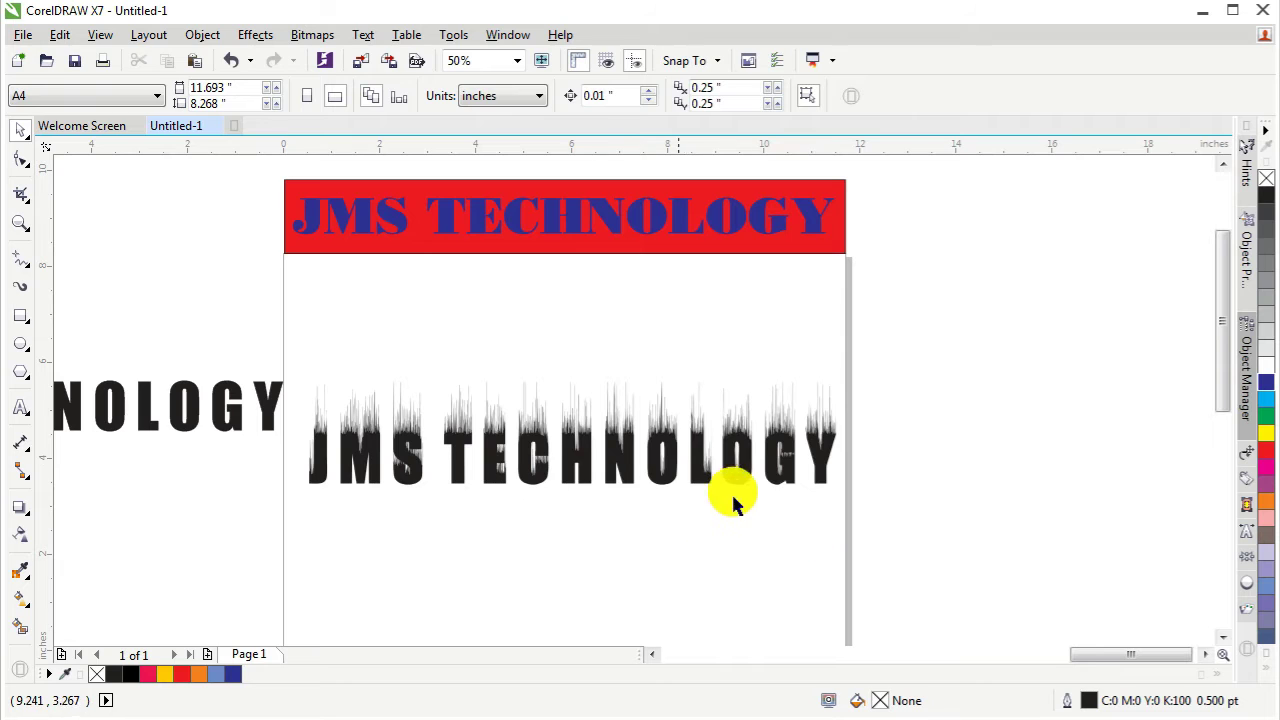
Reposition the JMS TECHNOLOGY text group slightly on the white page
click(652, 470)
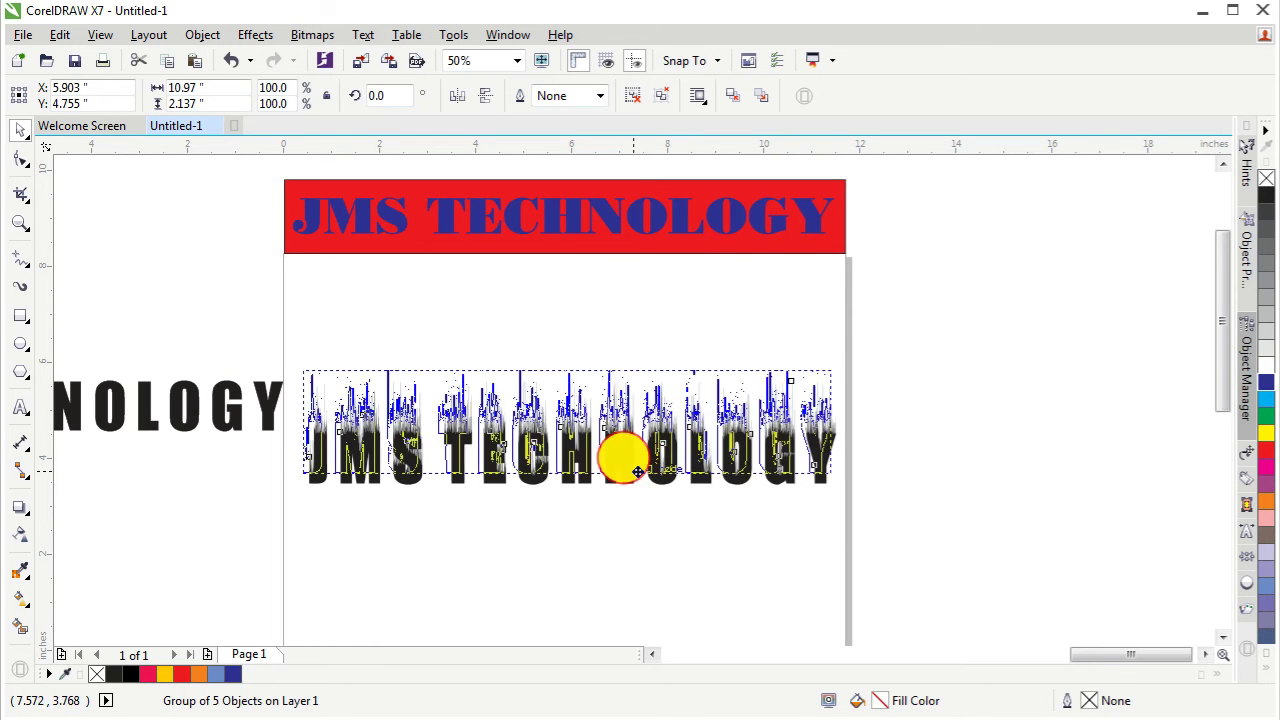
drag(648, 468, 630, 458)
click(918, 462)
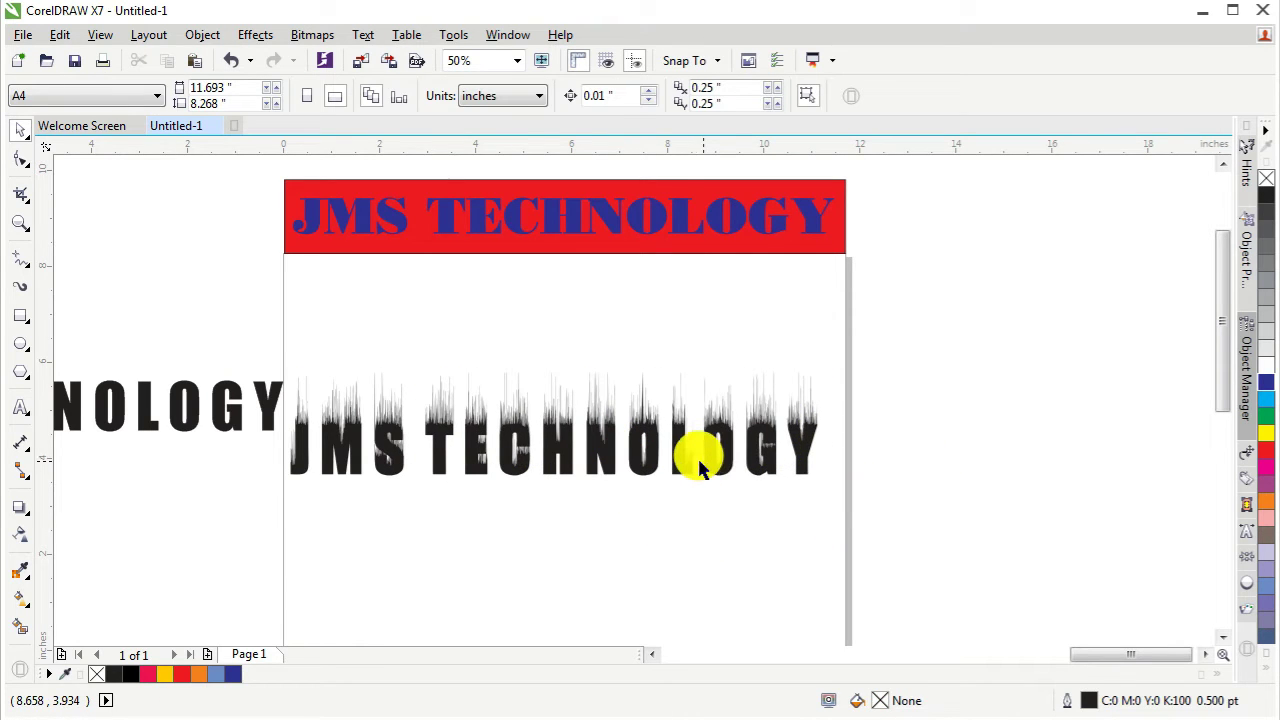
click(700, 470)
drag(700, 468, 715, 468)
Deselect the text and choose the Smear tool from the Shape tool flyout
click(872, 484)
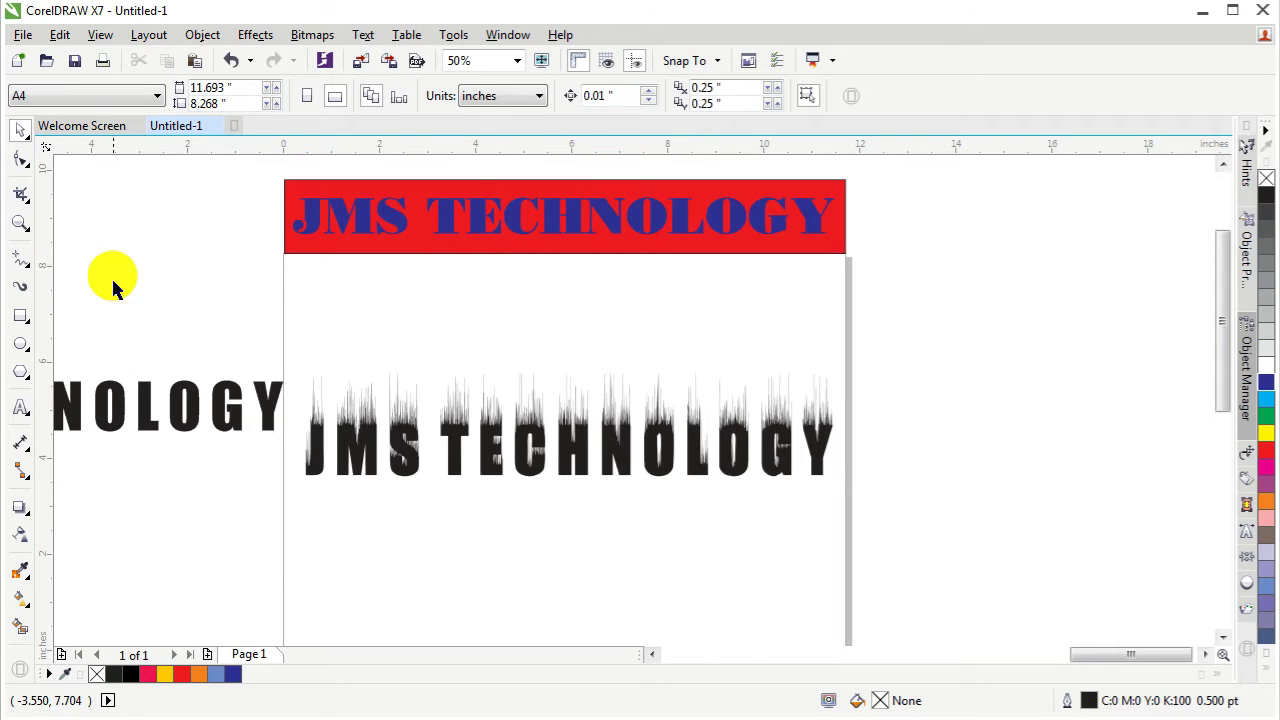
click(30, 172)
click(28, 193)
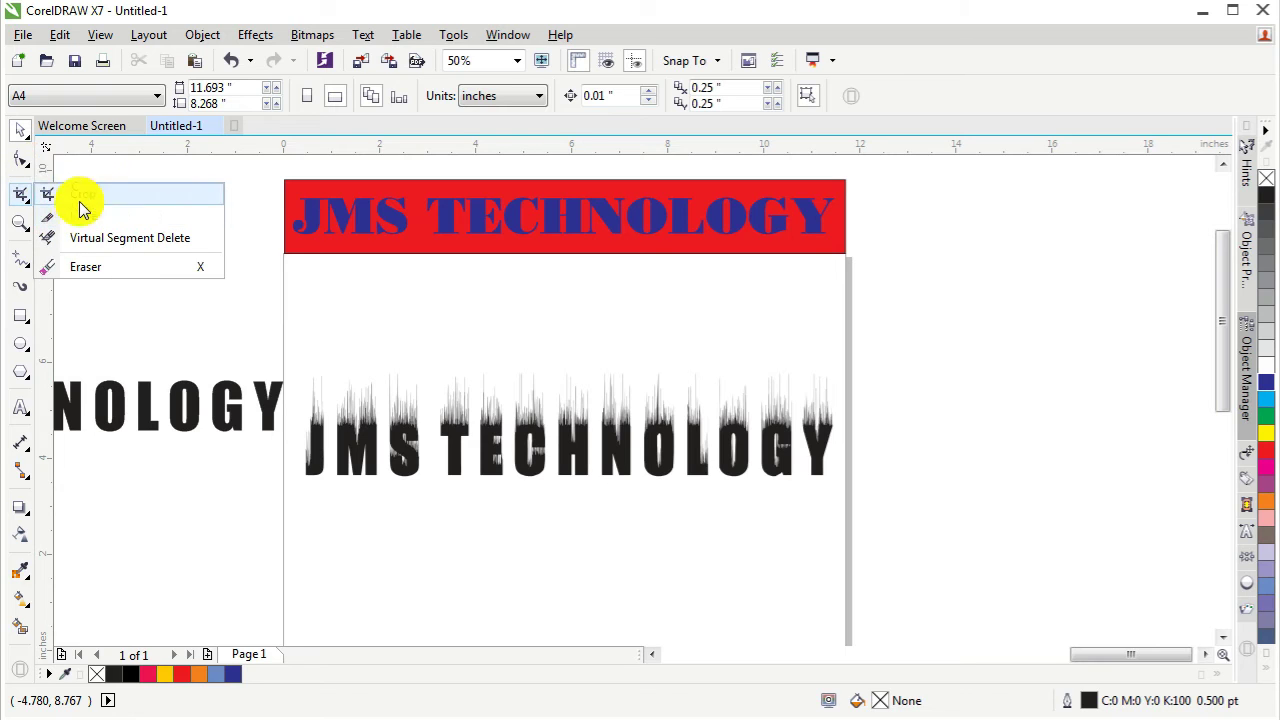
click(23, 163)
click(62, 186)
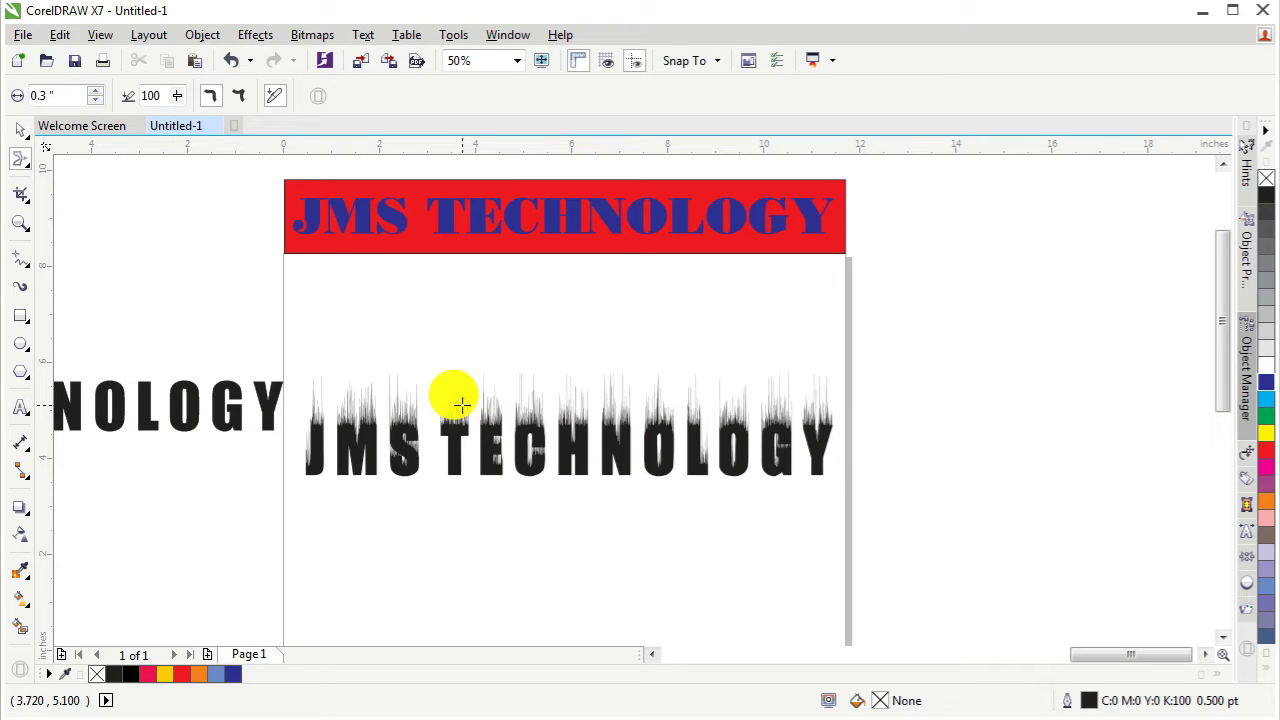
Zoom in on the JMS letters and reselect the Smear tool
click(22, 226)
drag(296, 364, 502, 512)
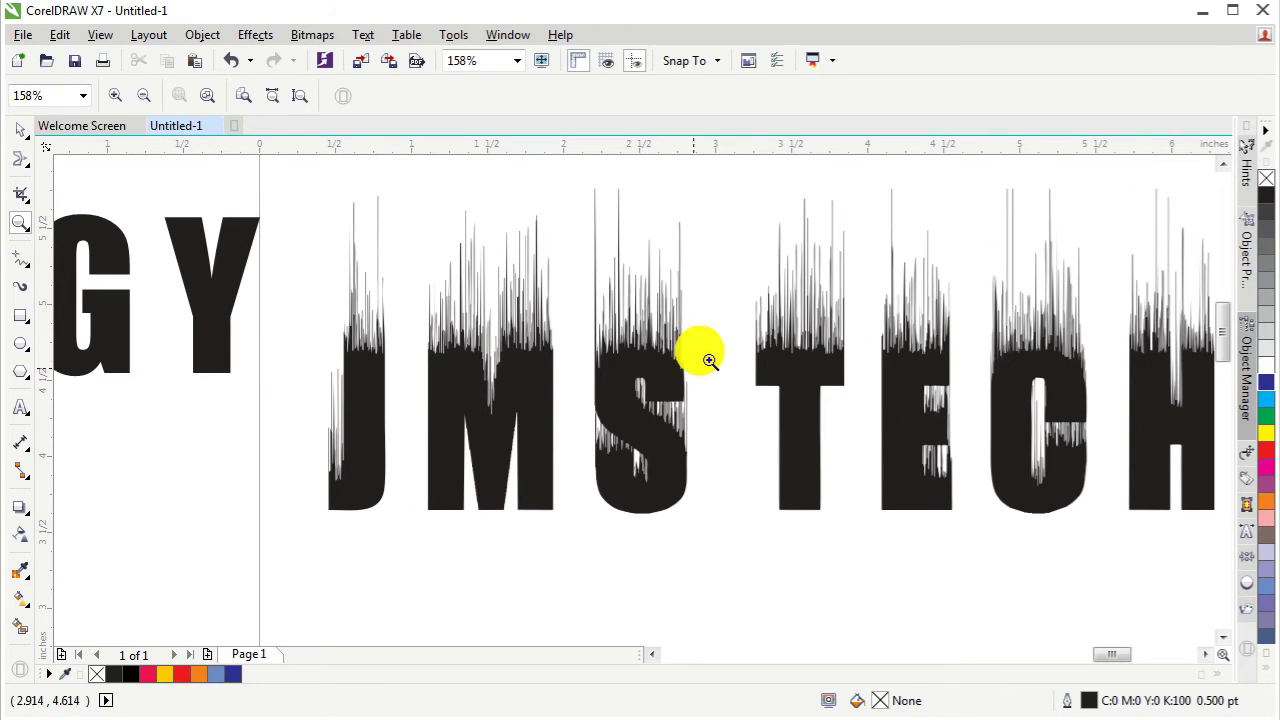
scroll(684, 226, down, 2)
scroll(684, 226, up, 4)
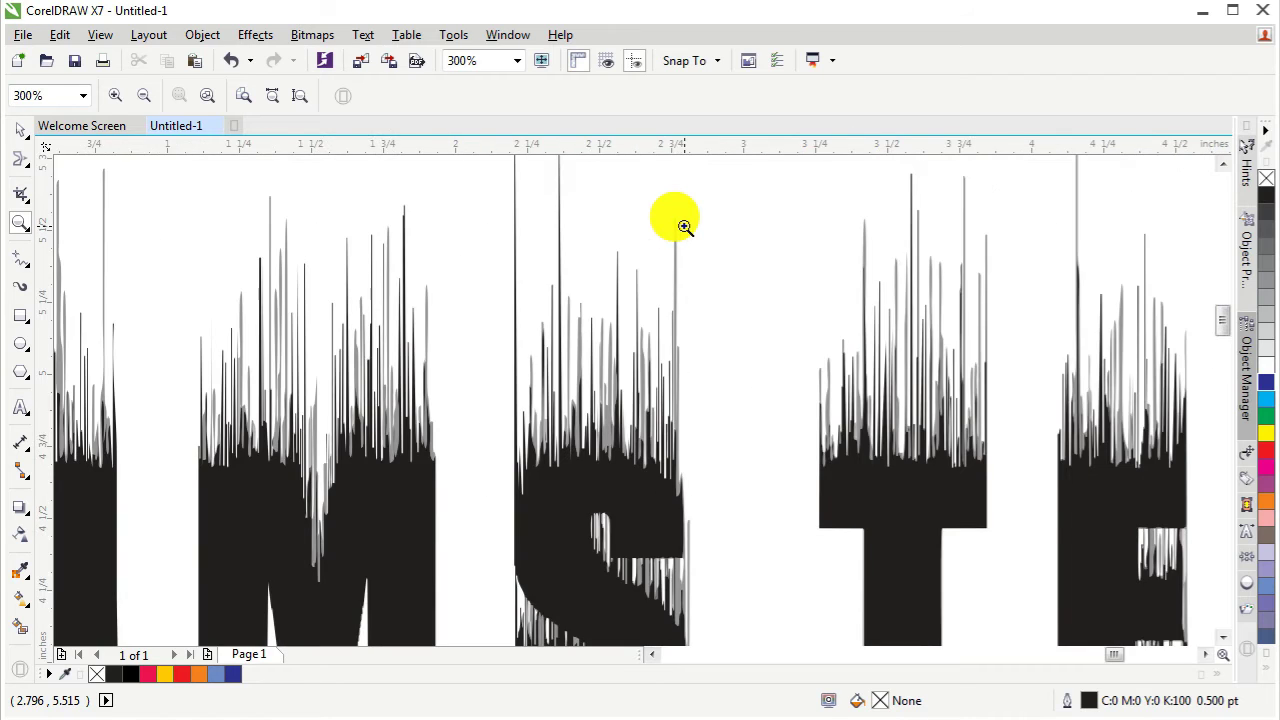
scroll(684, 226, down, 1)
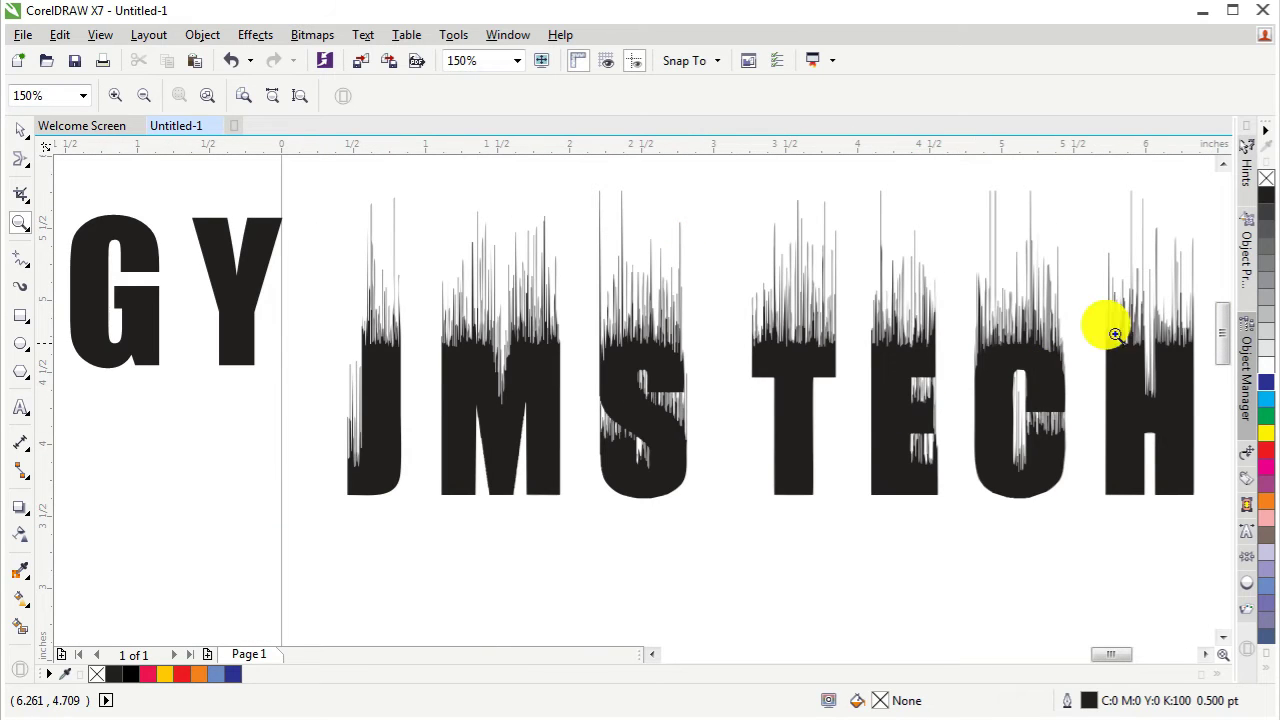
drag(1224, 340, 1214, 306)
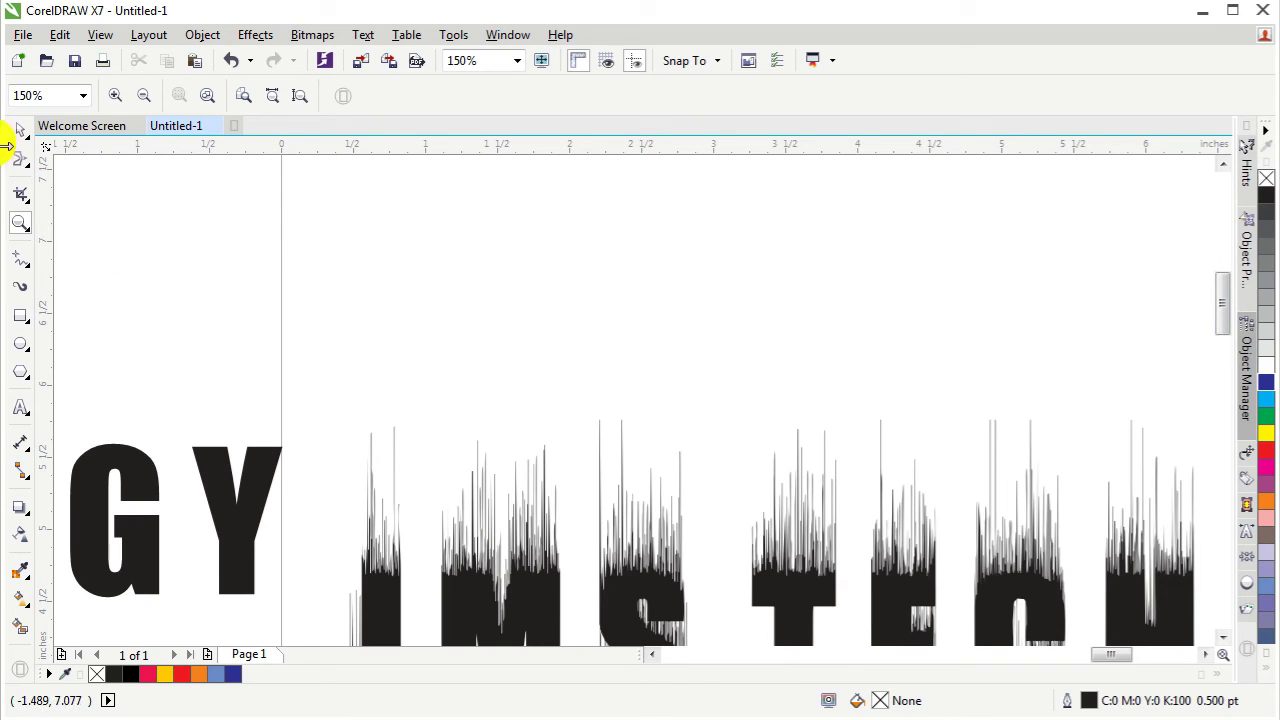
click(20, 168)
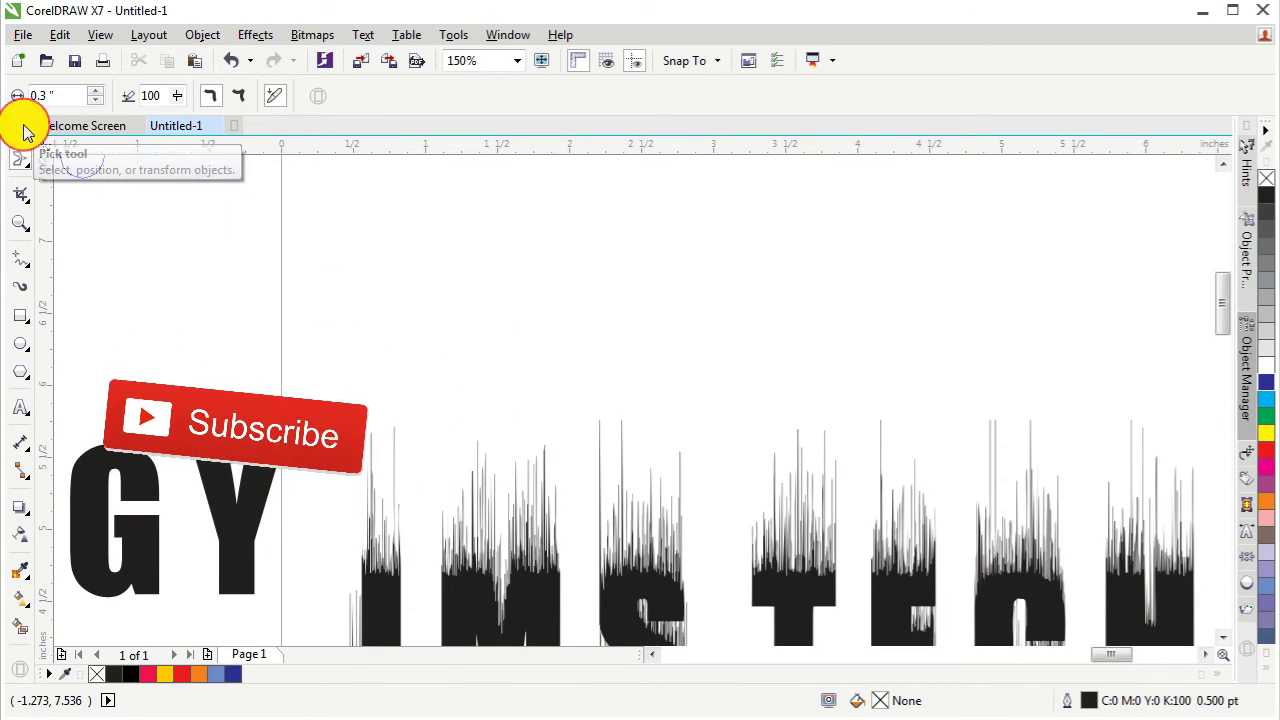
Select the spiky text group and activate the Smear tool
click(21, 130)
click(505, 500)
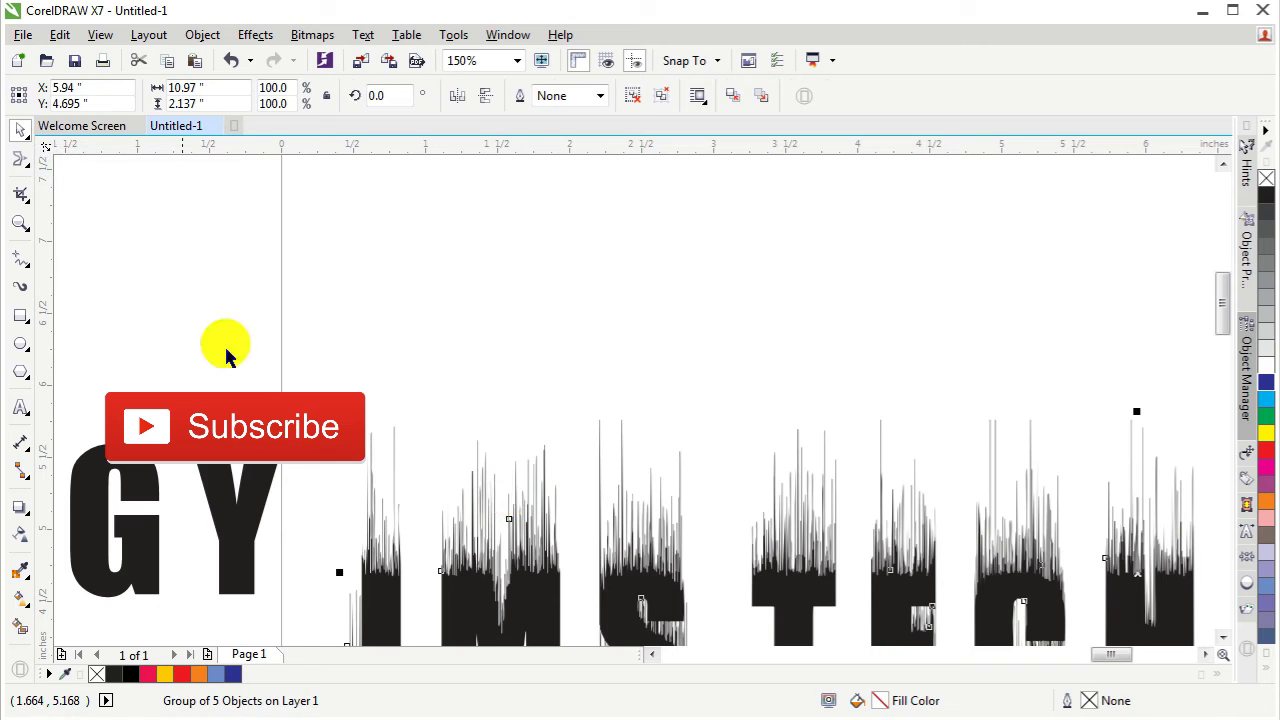
click(21, 158)
click(83, 166)
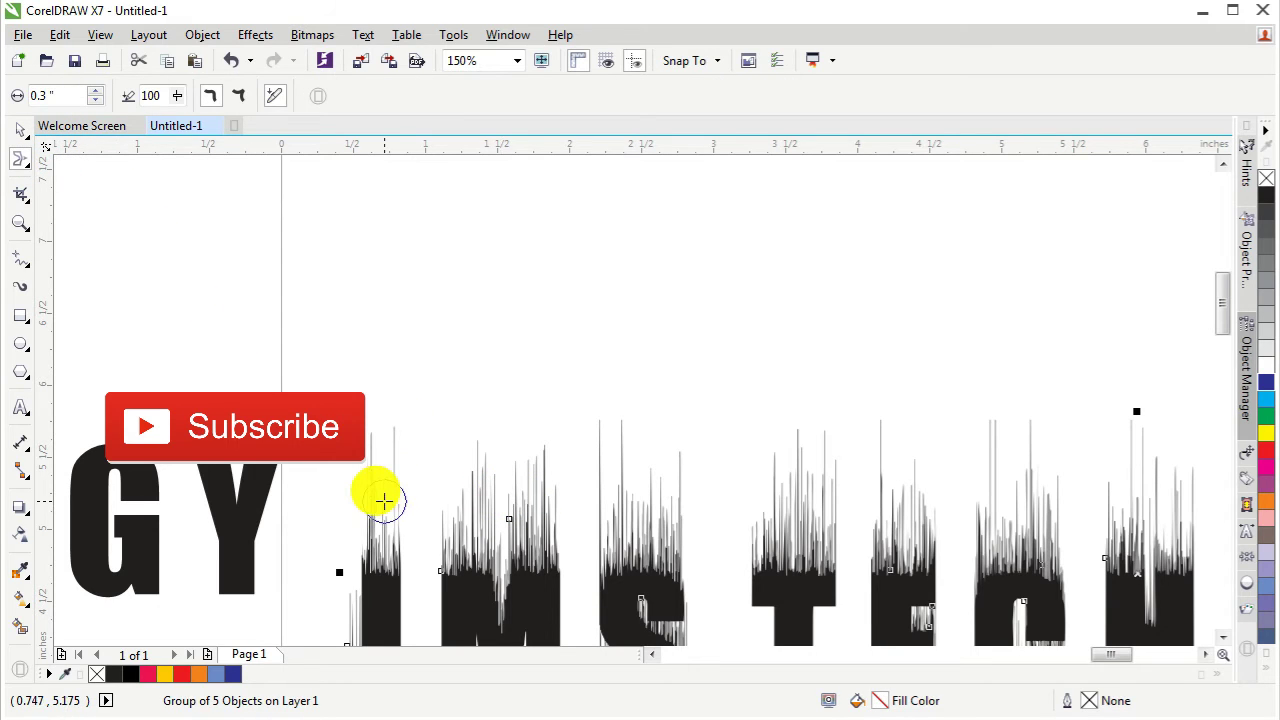
Smear the spikes on the J upward into tall flame strands
drag(381, 501, 395, 402)
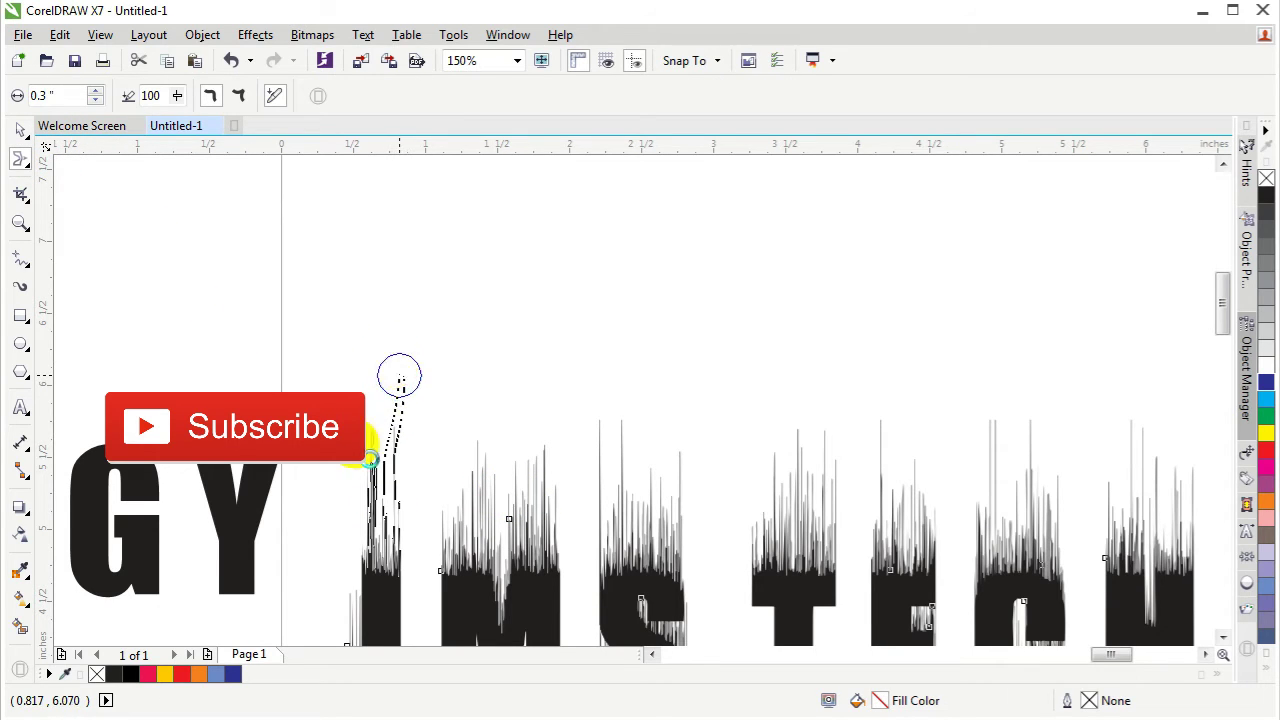
drag(380, 494, 386, 349)
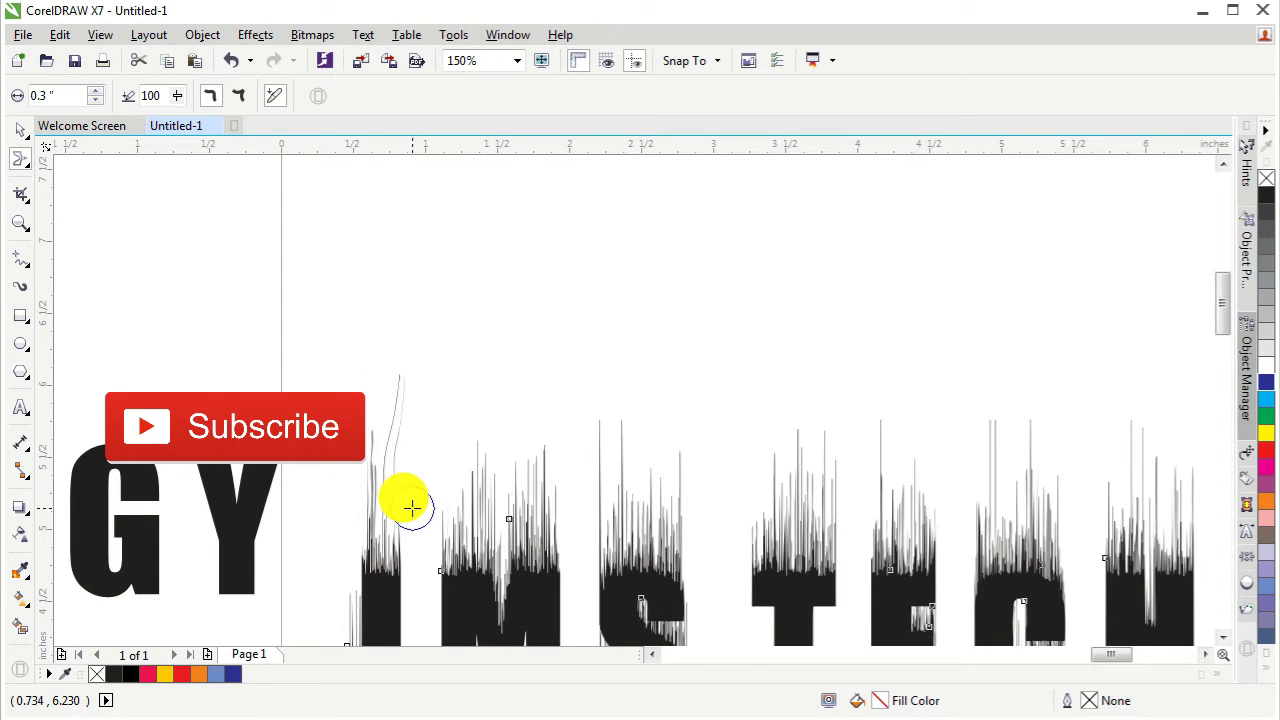
drag(395, 500, 409, 271)
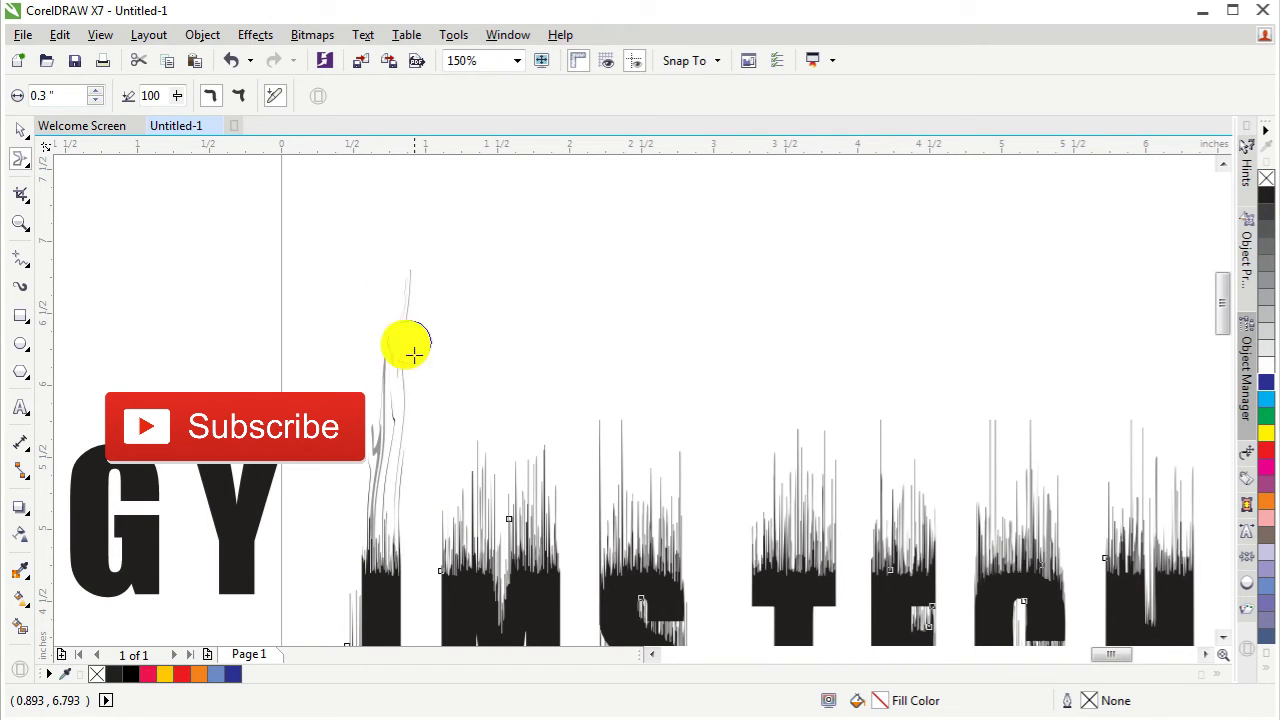
drag(381, 427, 377, 237)
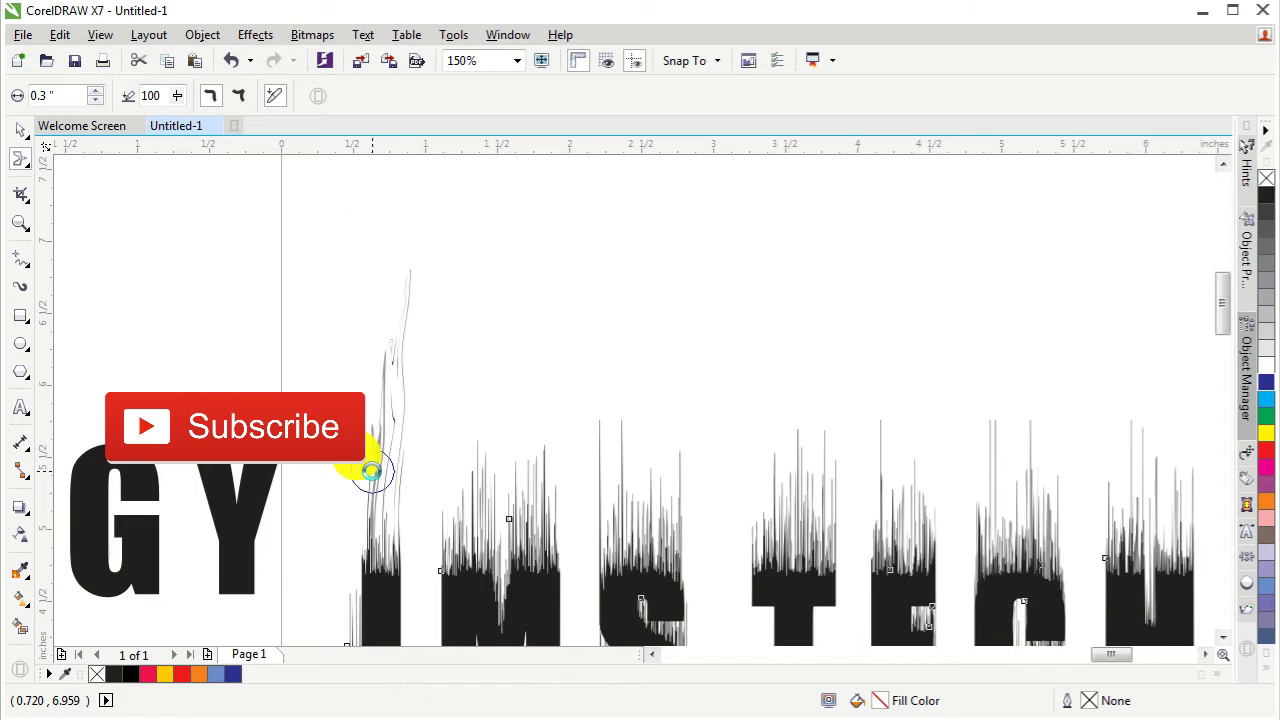
drag(371, 491, 371, 329)
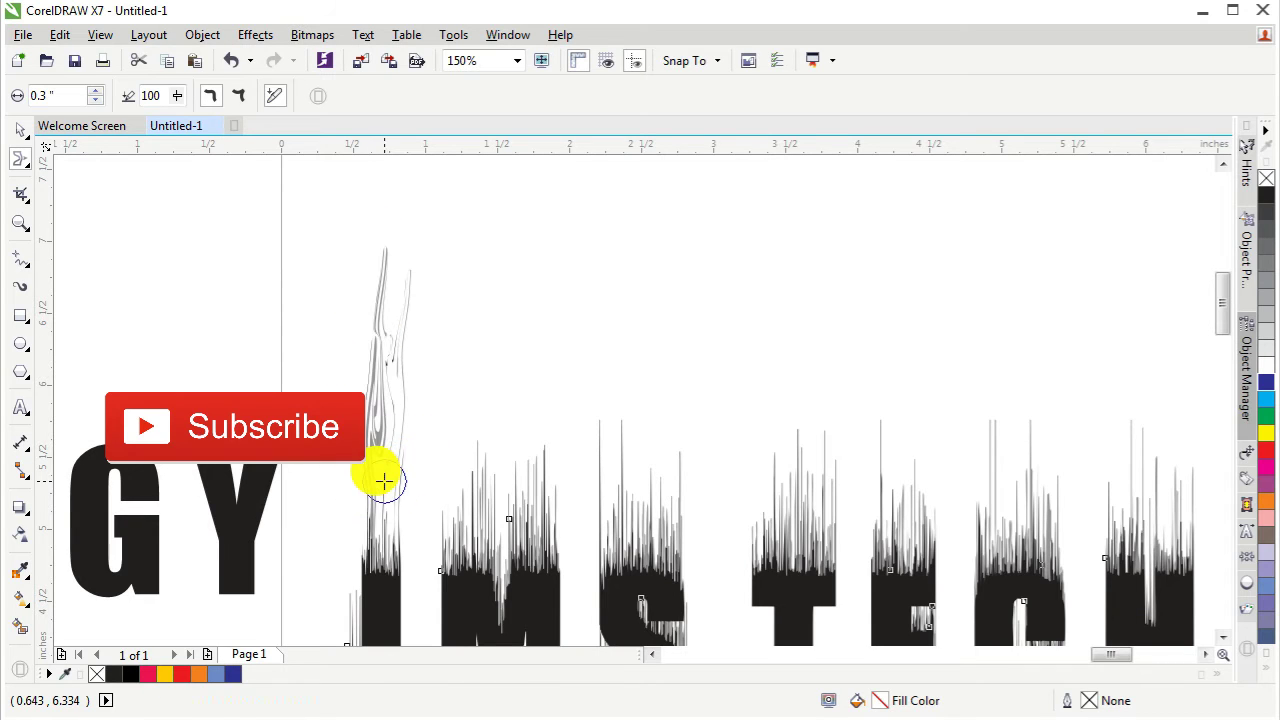
drag(380, 480, 411, 313)
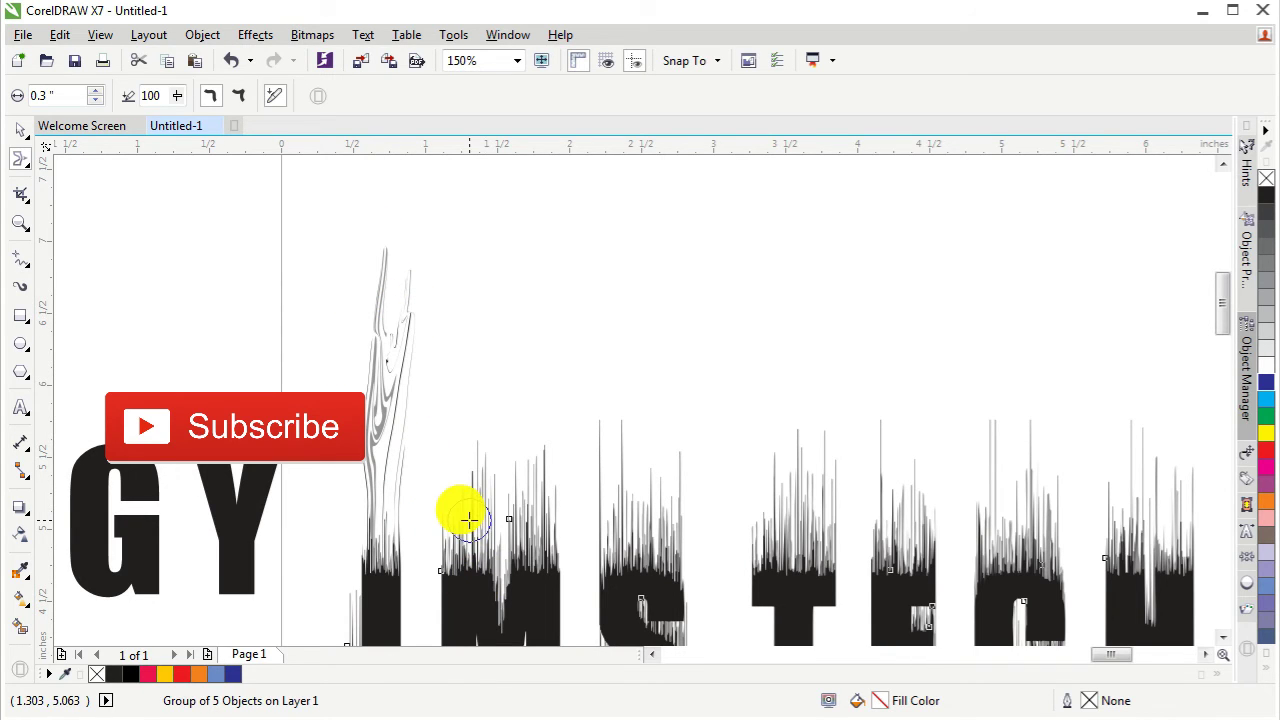
Smear the M's spikes upward, undoing a stray sideways stroke
drag(457, 514, 484, 308)
drag(457, 560, 466, 340)
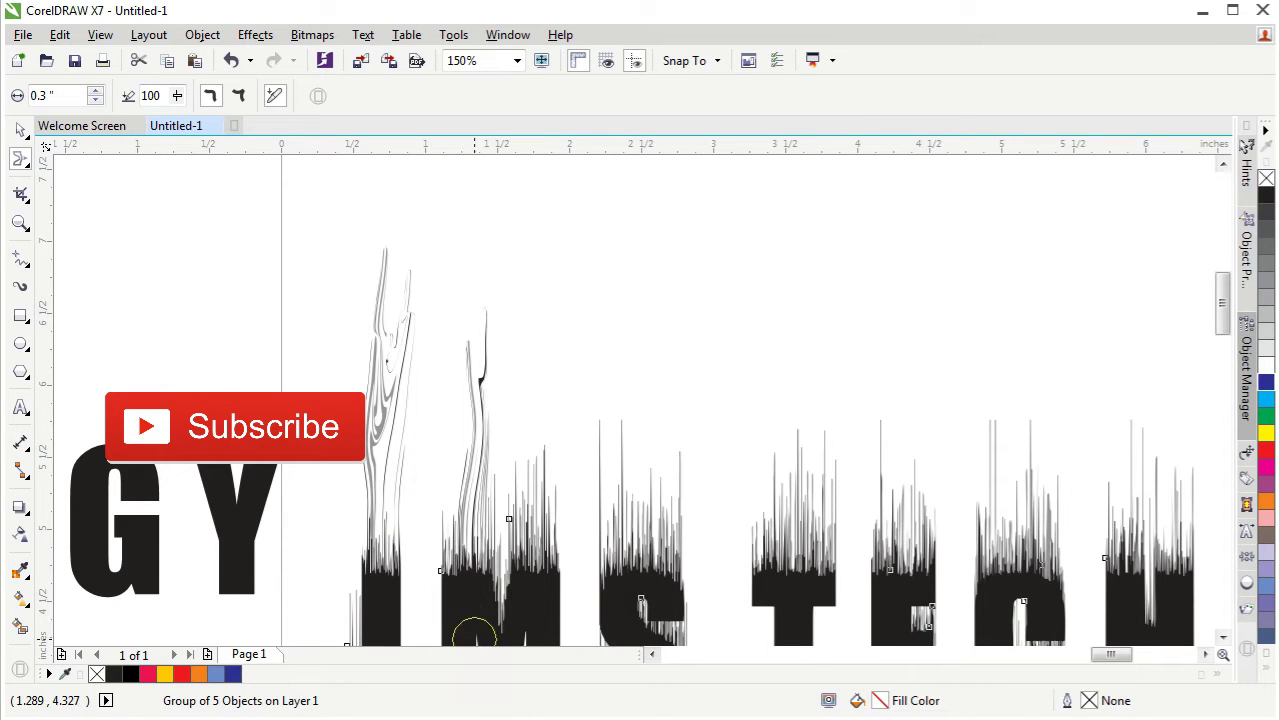
drag(479, 517, 546, 327)
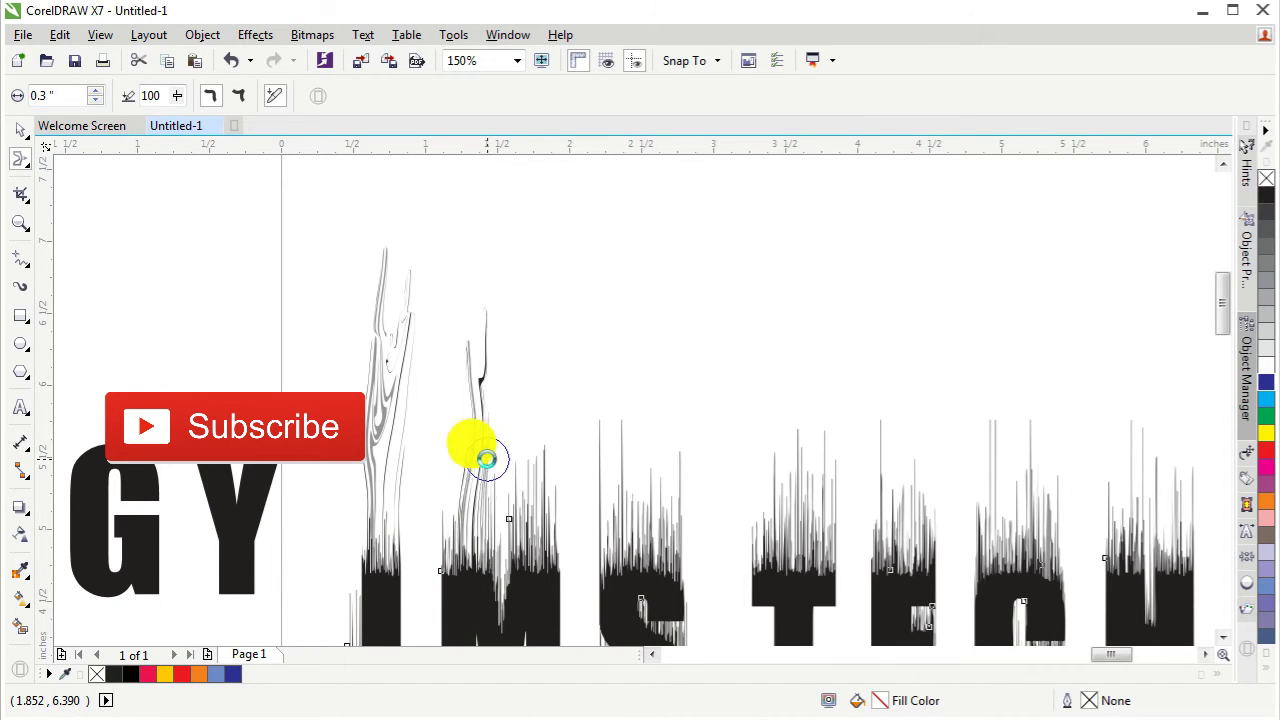
drag(486, 458, 547, 469)
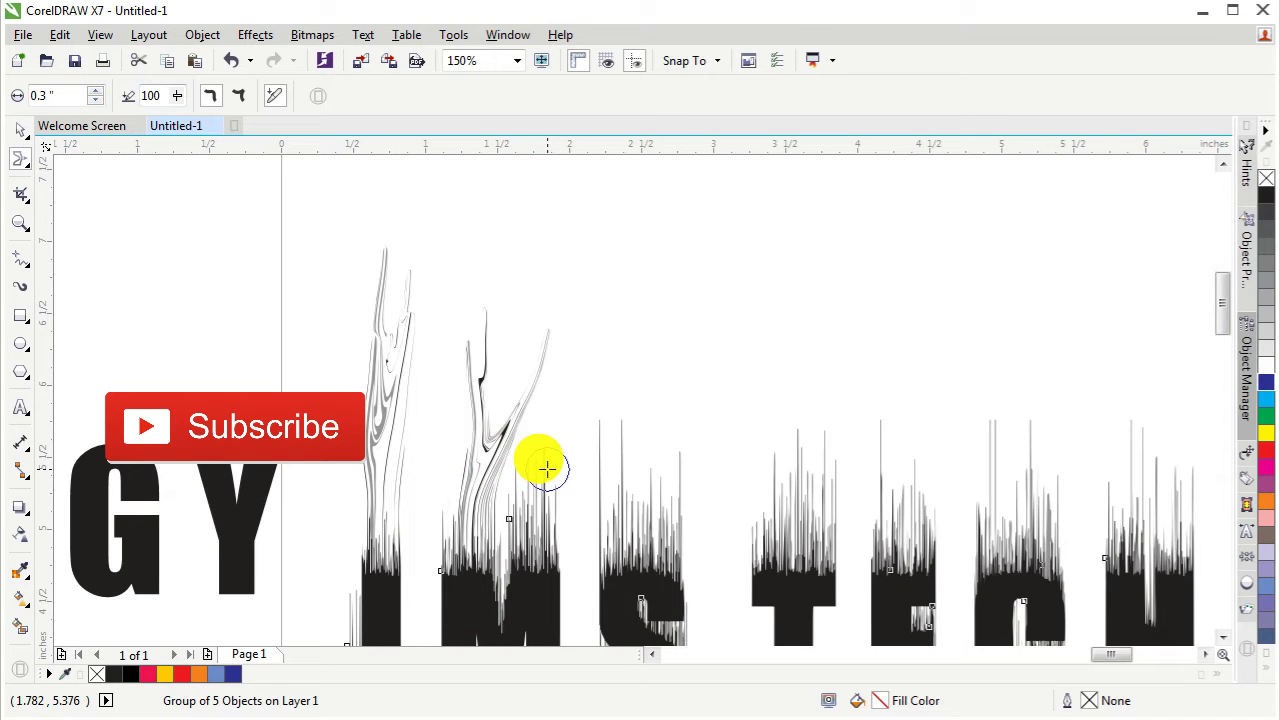
key(ctrl+z)
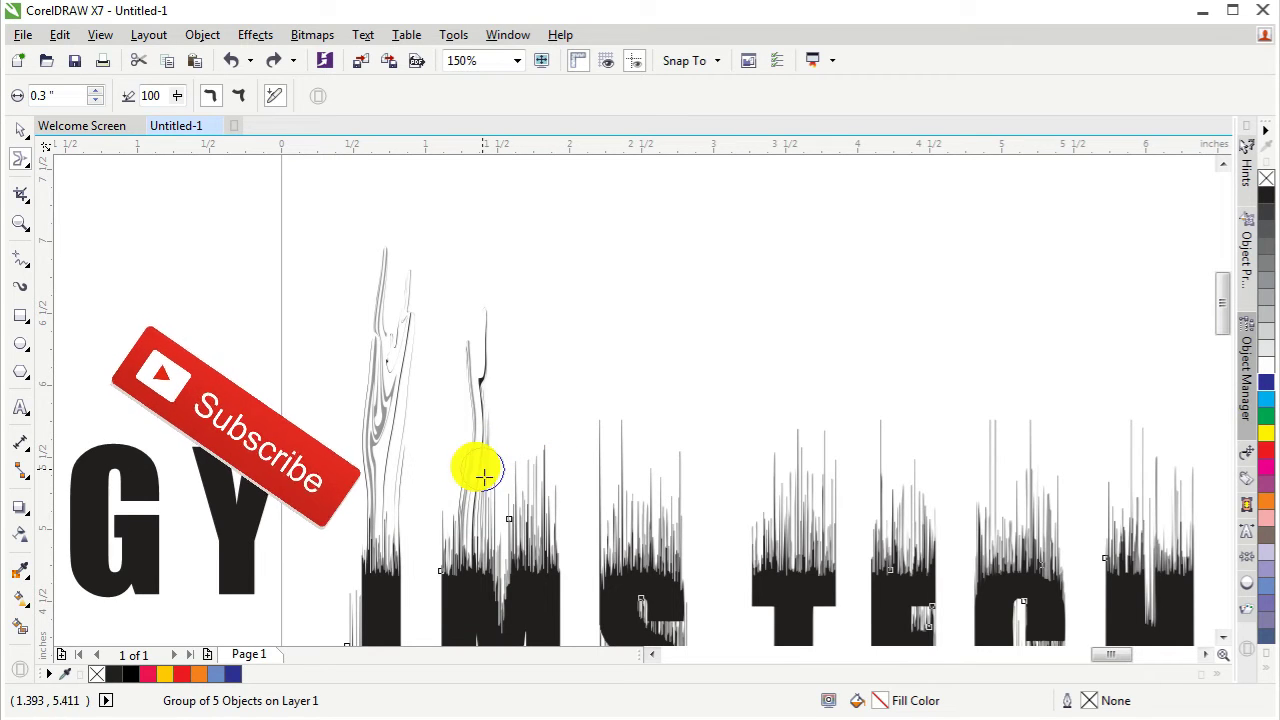
Stretch the thin spikes above and beside the M into tall wavy flame licks
drag(450, 521, 463, 350)
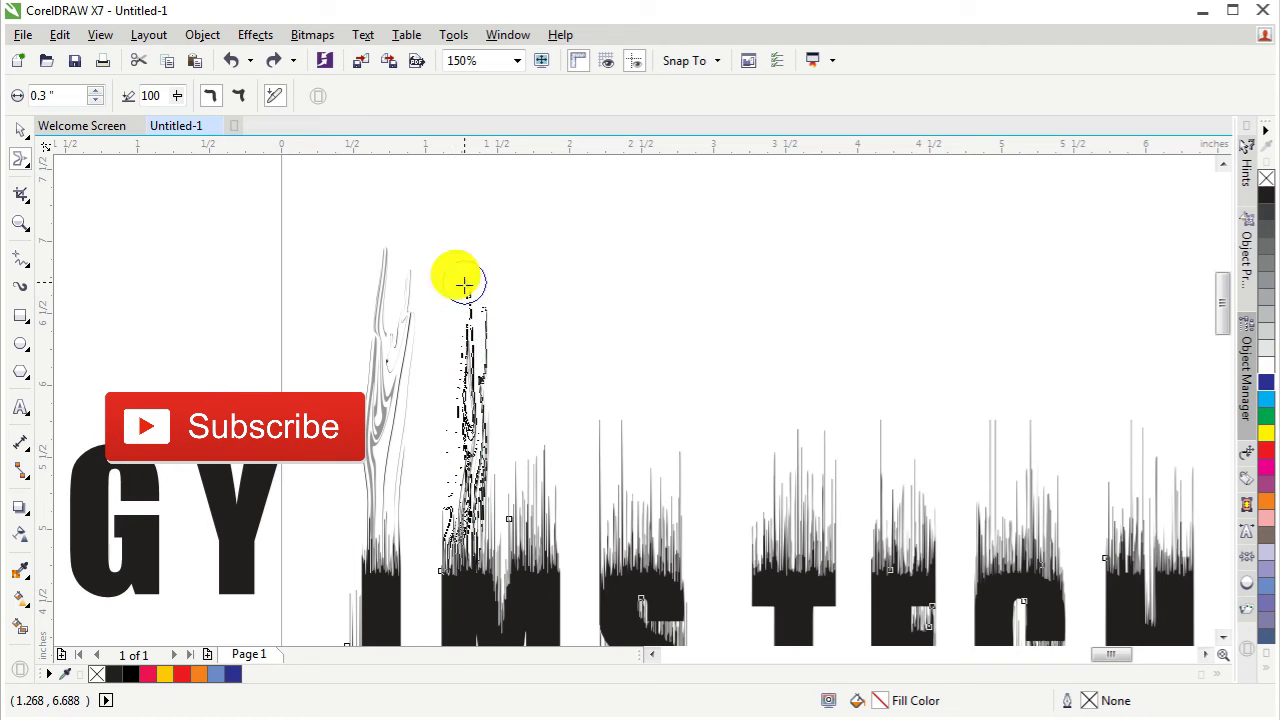
drag(463, 285, 460, 262)
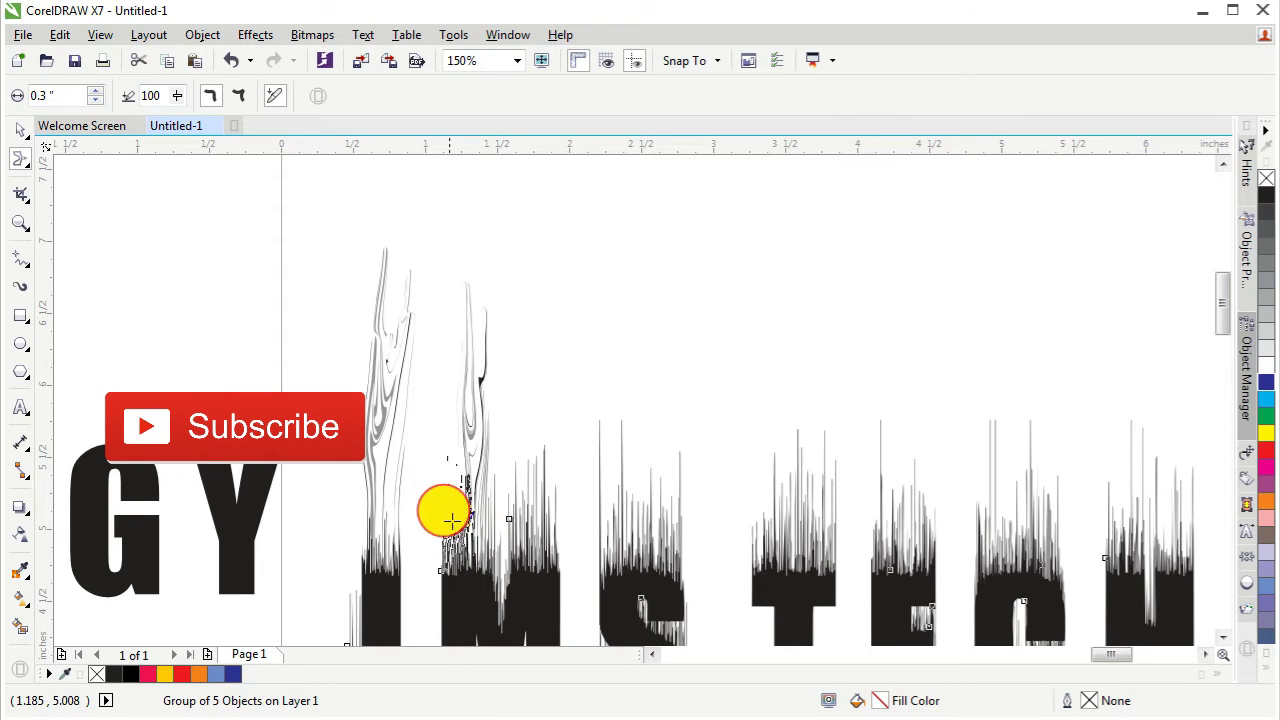
mouse_move(452, 520)
mouse_down()
mouse_move(443, 443)
mouse_move(456, 300)
mouse_up()
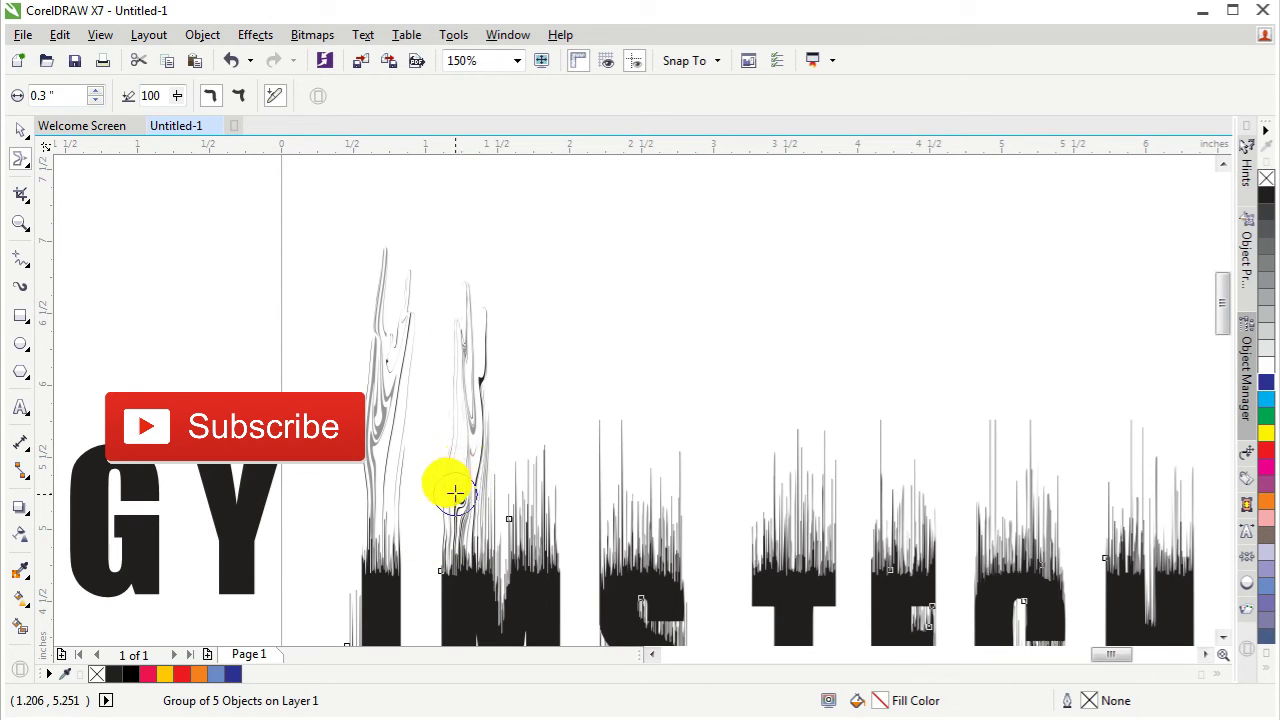
drag(456, 500, 465, 290)
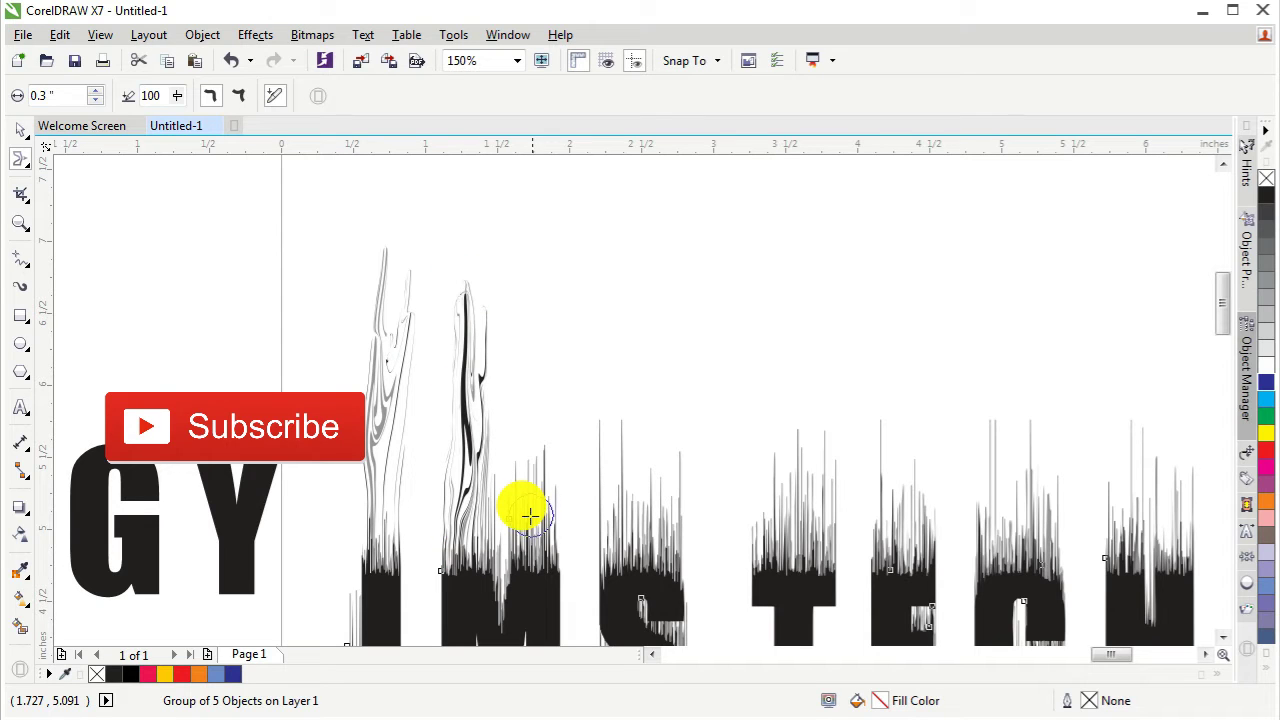
mouse_move(533, 484)
mouse_down()
mouse_move(523, 406)
mouse_move(560, 266)
mouse_up()
drag(510, 490, 540, 298)
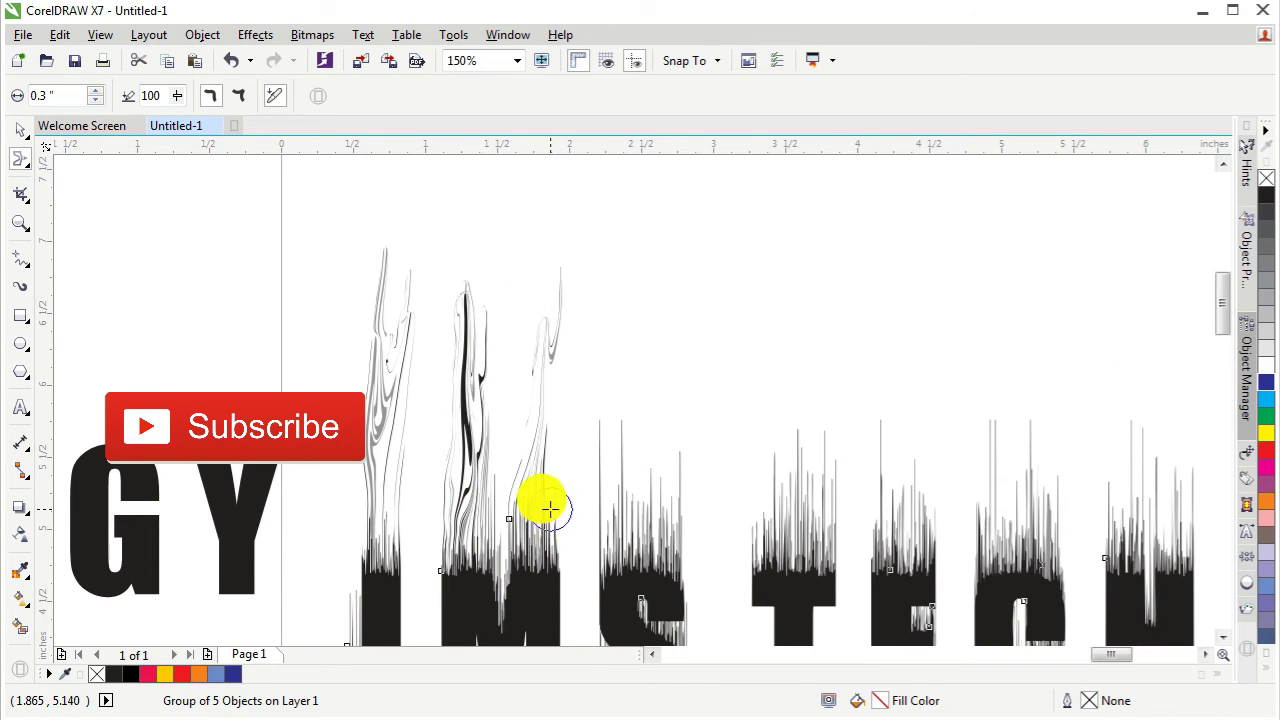
mouse_move(550, 508)
mouse_down()
mouse_move(563, 400)
mouse_move(551, 300)
mouse_up()
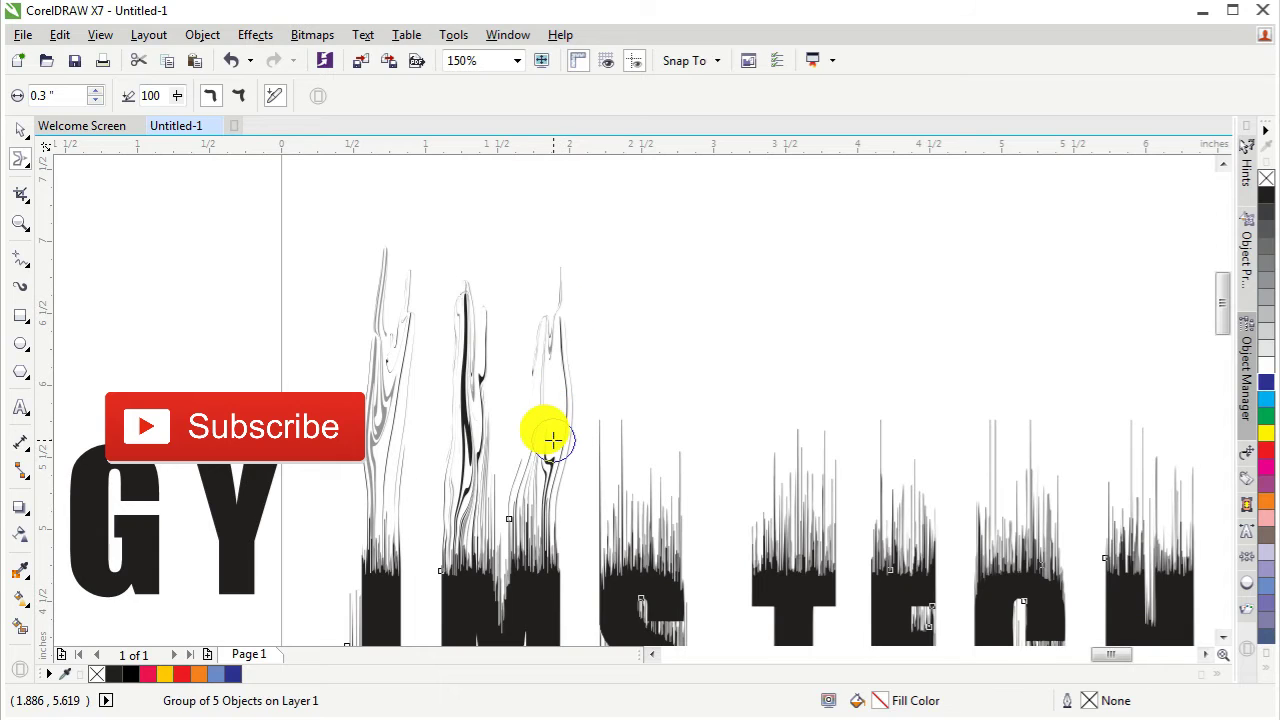
drag(545, 428, 566, 332)
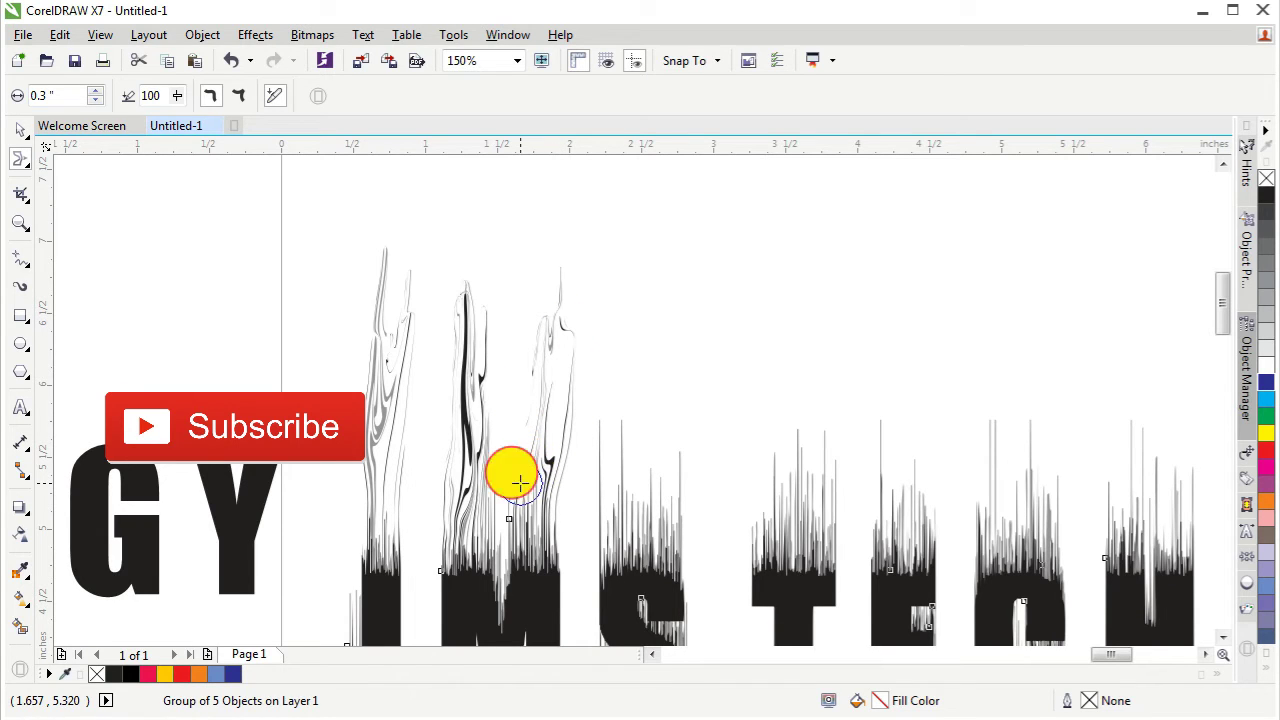
mouse_move(520, 483)
mouse_down()
mouse_move(514, 420)
mouse_move(540, 330)
mouse_up()
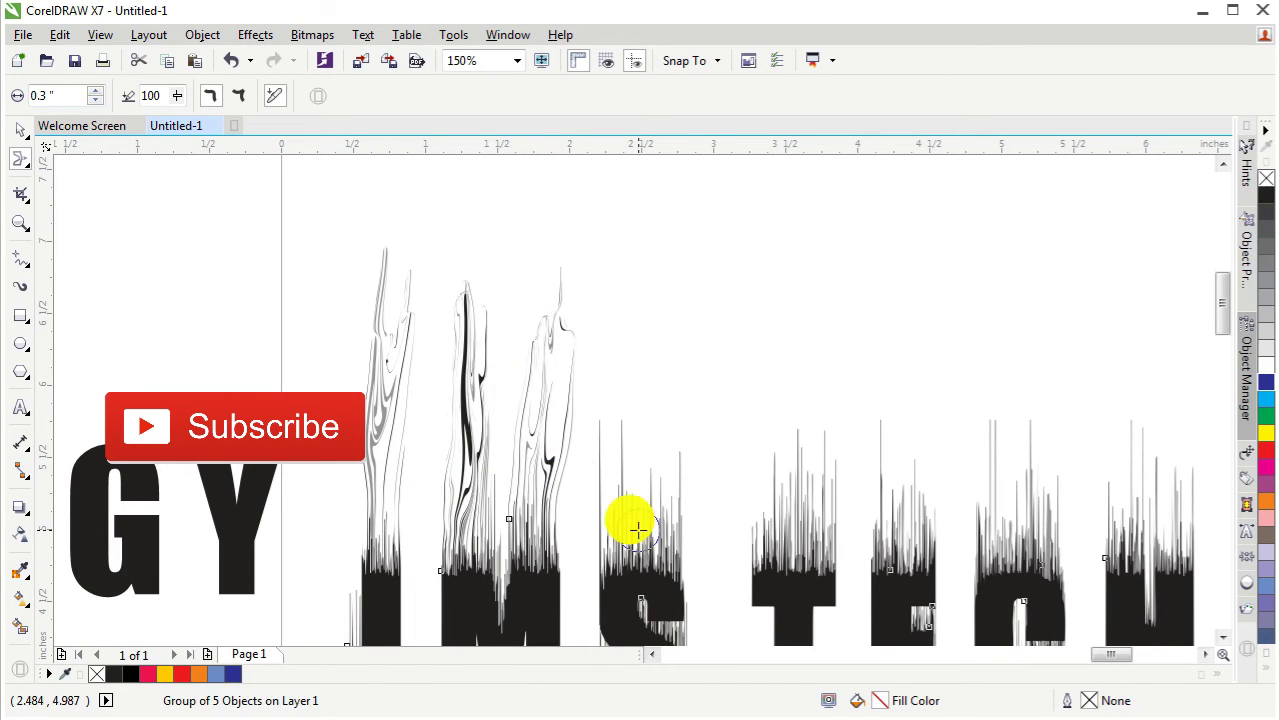
Lengthen the strands beside the M and above the S into flames
drag(635, 510, 643, 366)
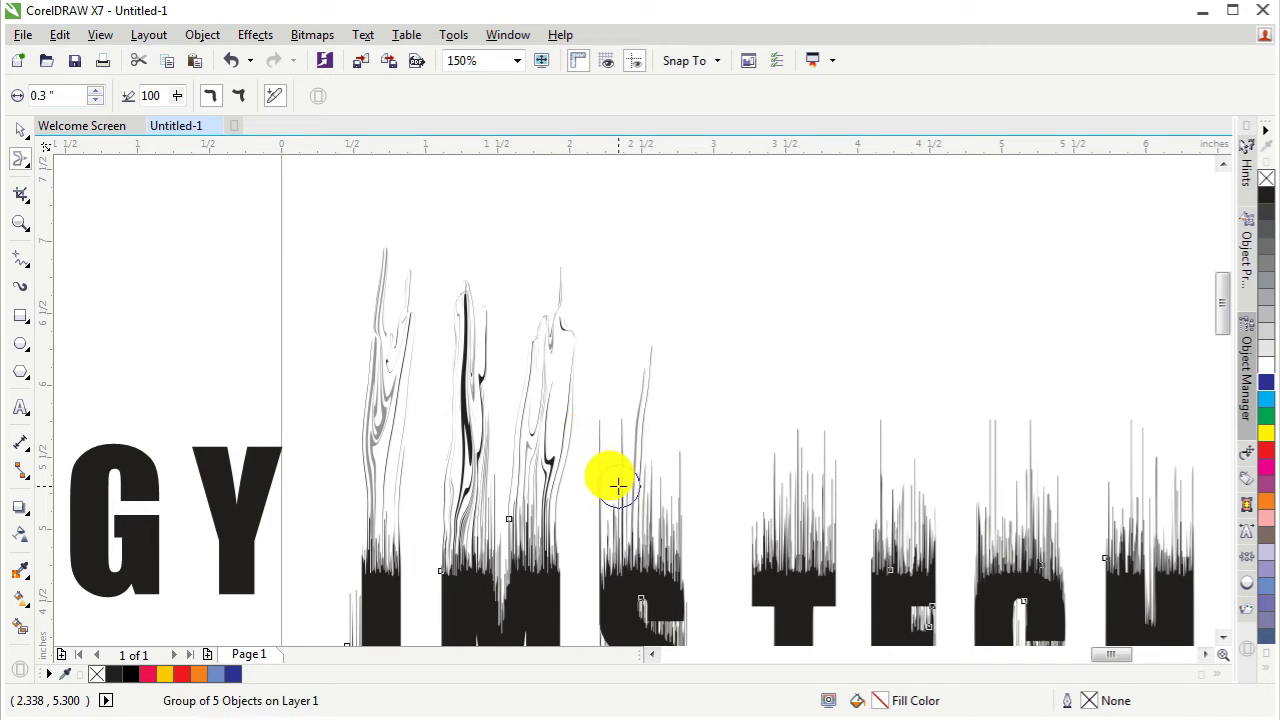
drag(609, 480, 629, 337)
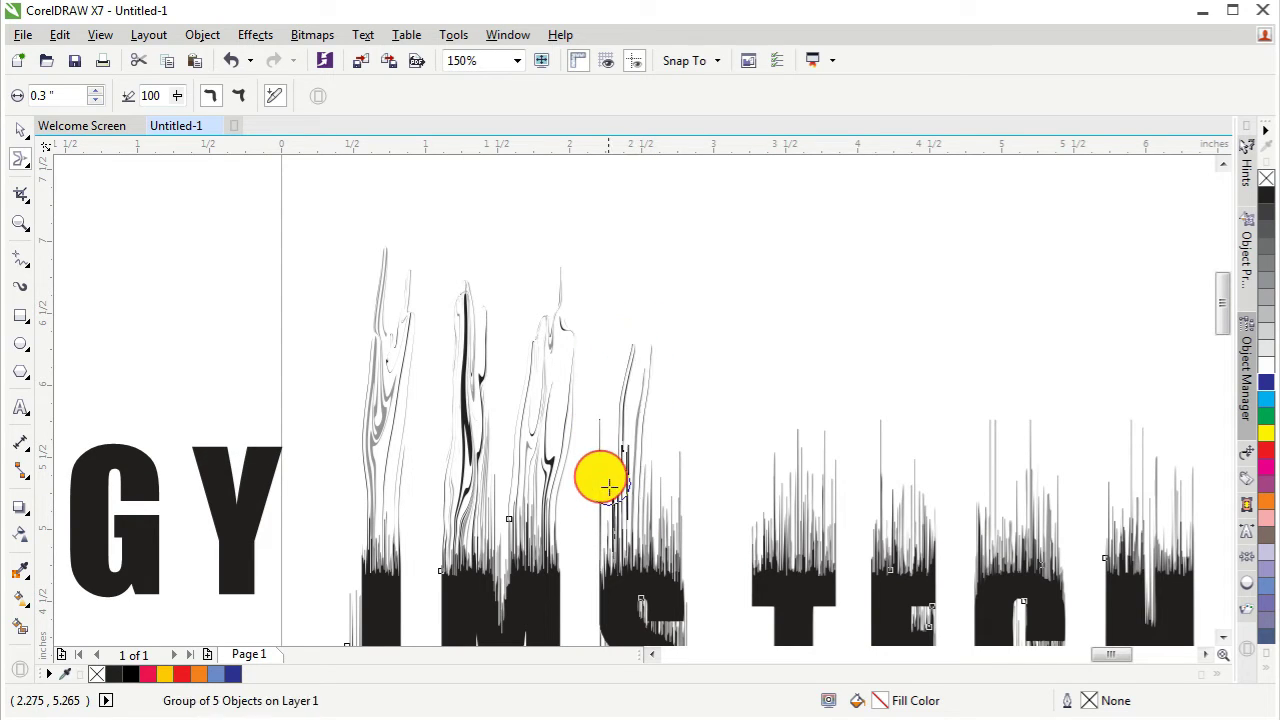
drag(609, 486, 622, 378)
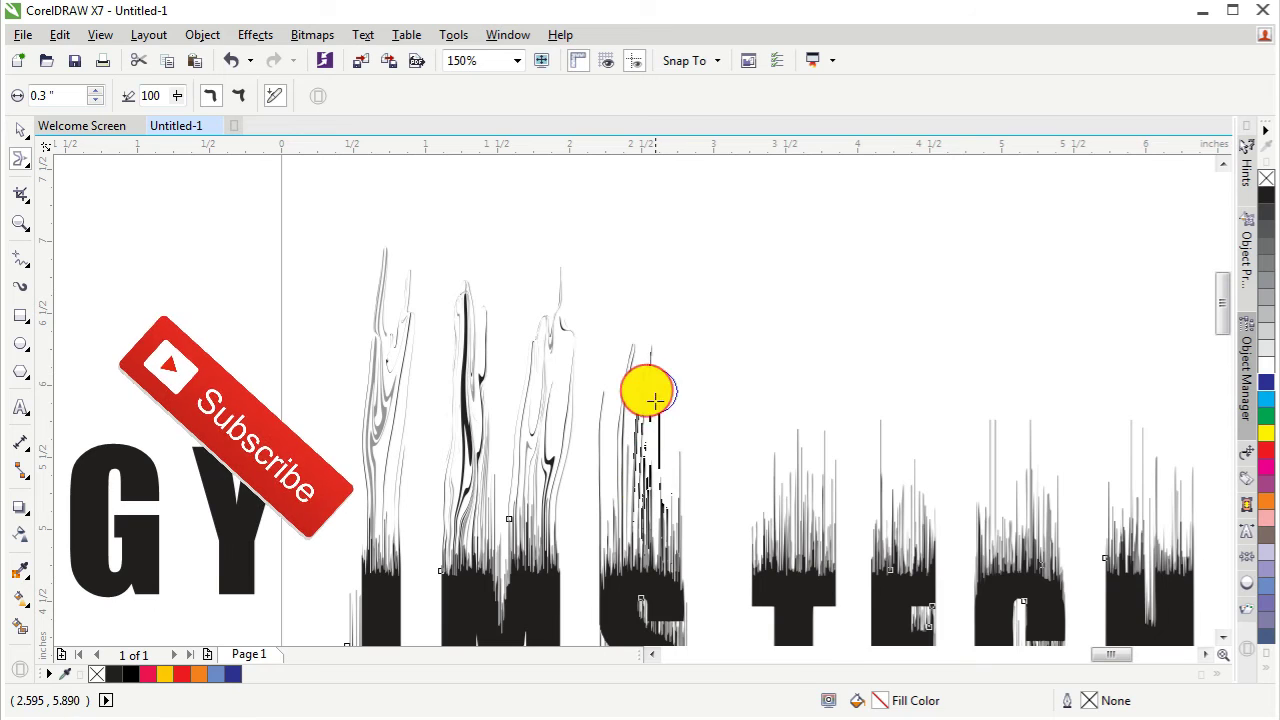
drag(665, 492, 686, 371)
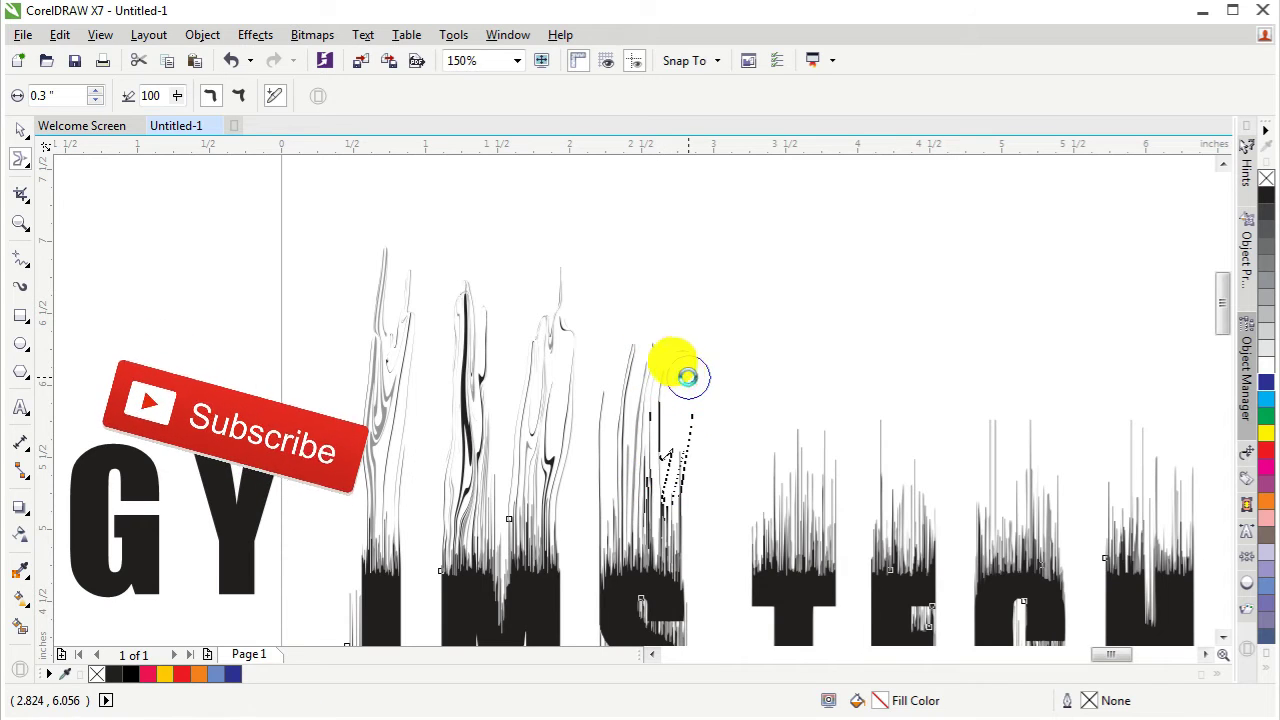
Smear the T's spikes upward into tall flame strands
drag(766, 526, 766, 371)
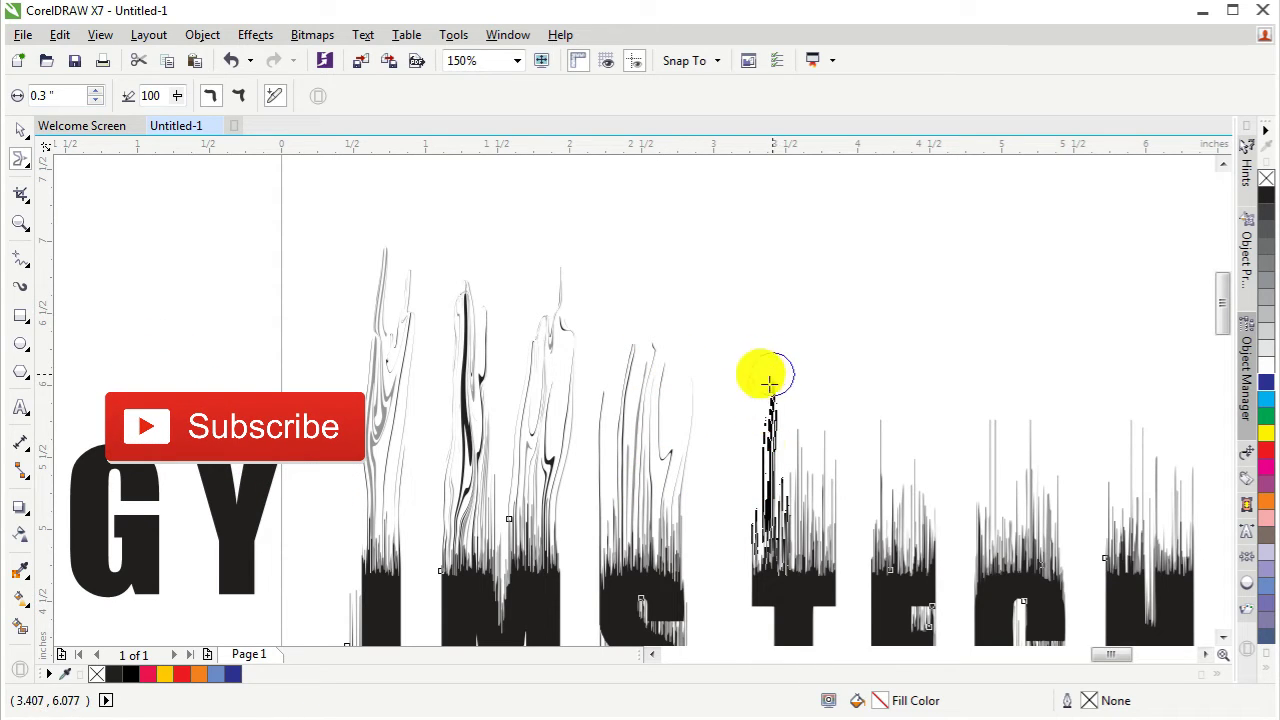
drag(797, 517, 808, 346)
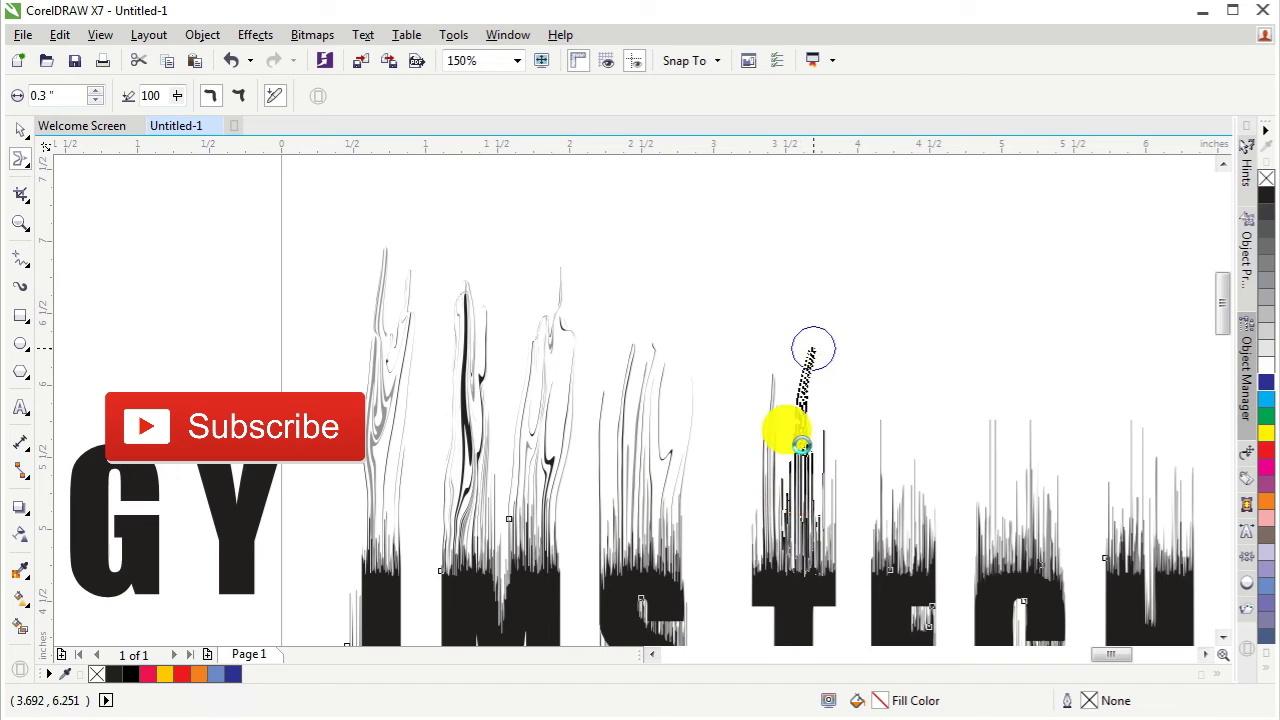
drag(774, 466, 783, 334)
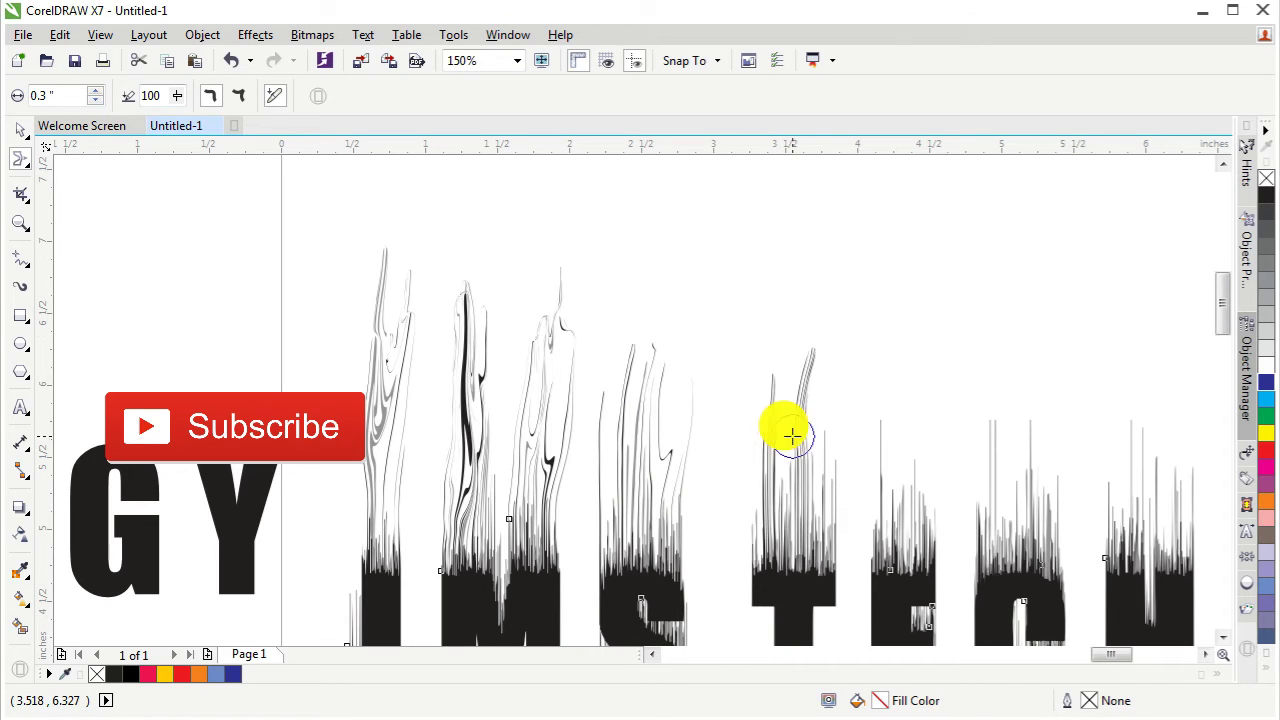
drag(823, 477, 823, 337)
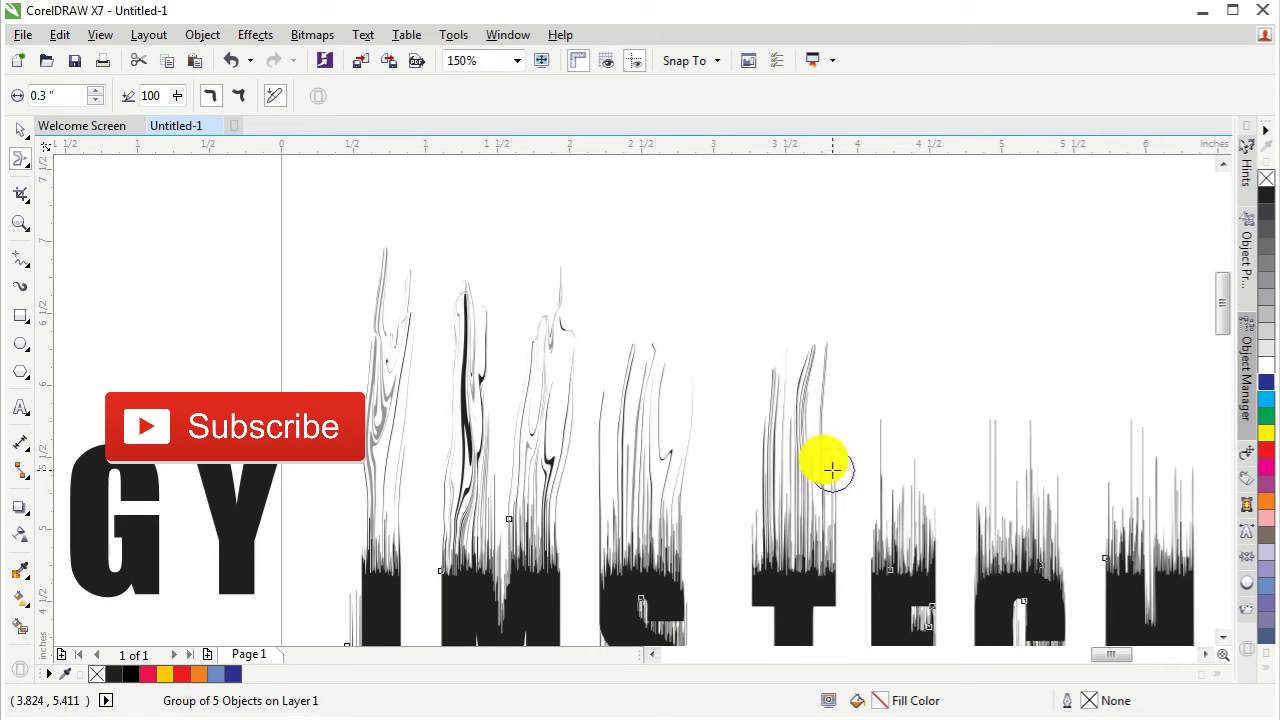
drag(826, 466, 837, 347)
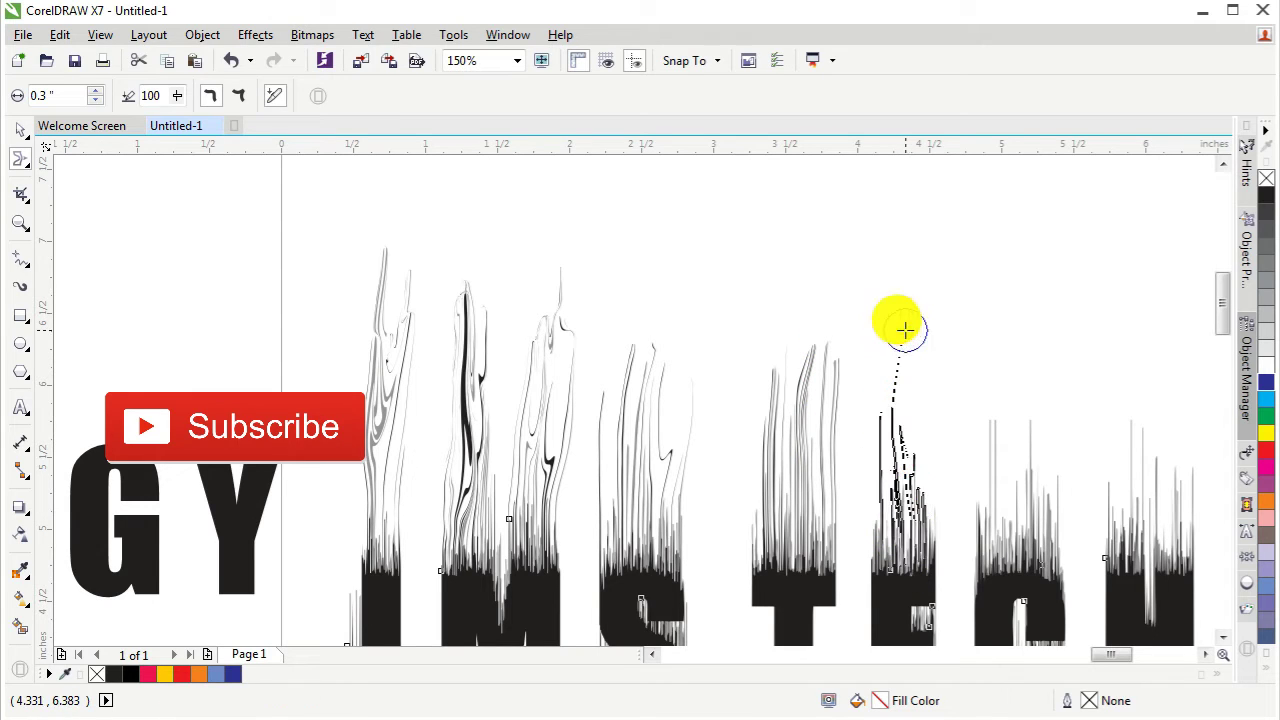
Pull the E's spikes up into wavy flames and begin smearing the C
drag(906, 505, 903, 329)
drag(906, 490, 908, 309)
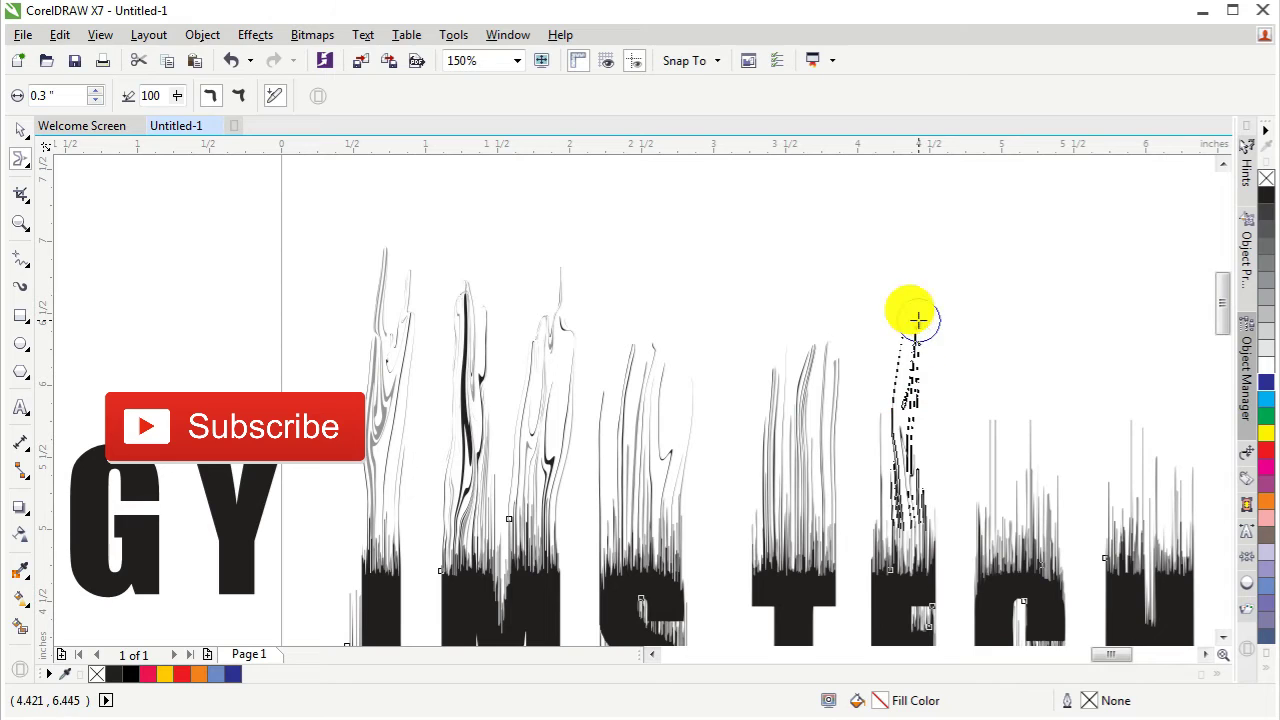
mouse_move(900, 512)
mouse_down()
mouse_move(889, 408)
mouse_move(903, 320)
mouse_up()
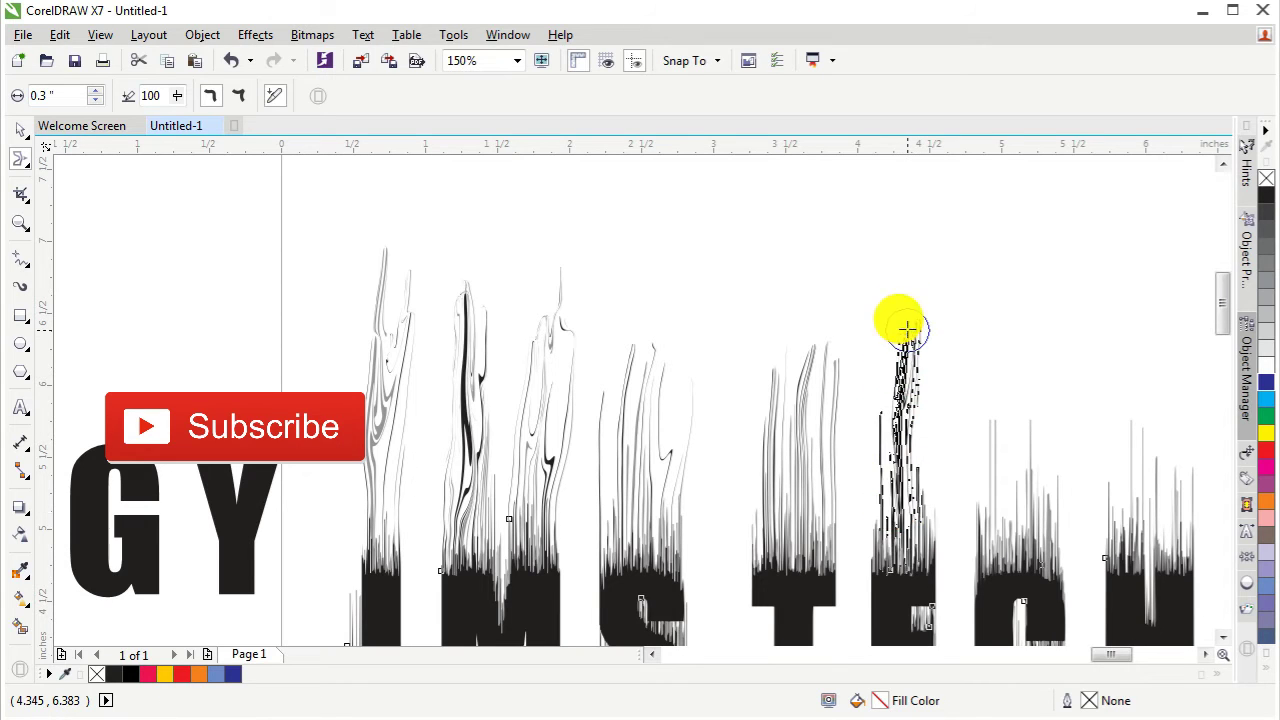
drag(876, 497, 880, 337)
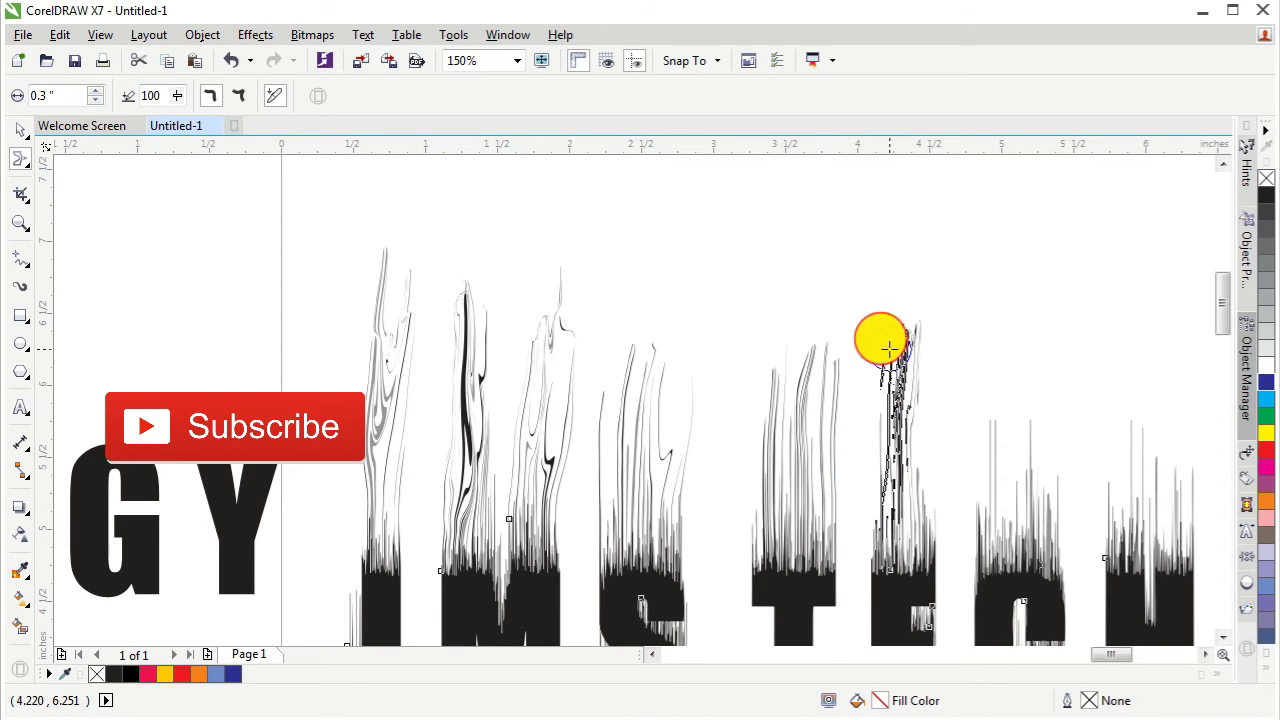
drag(877, 514, 906, 380)
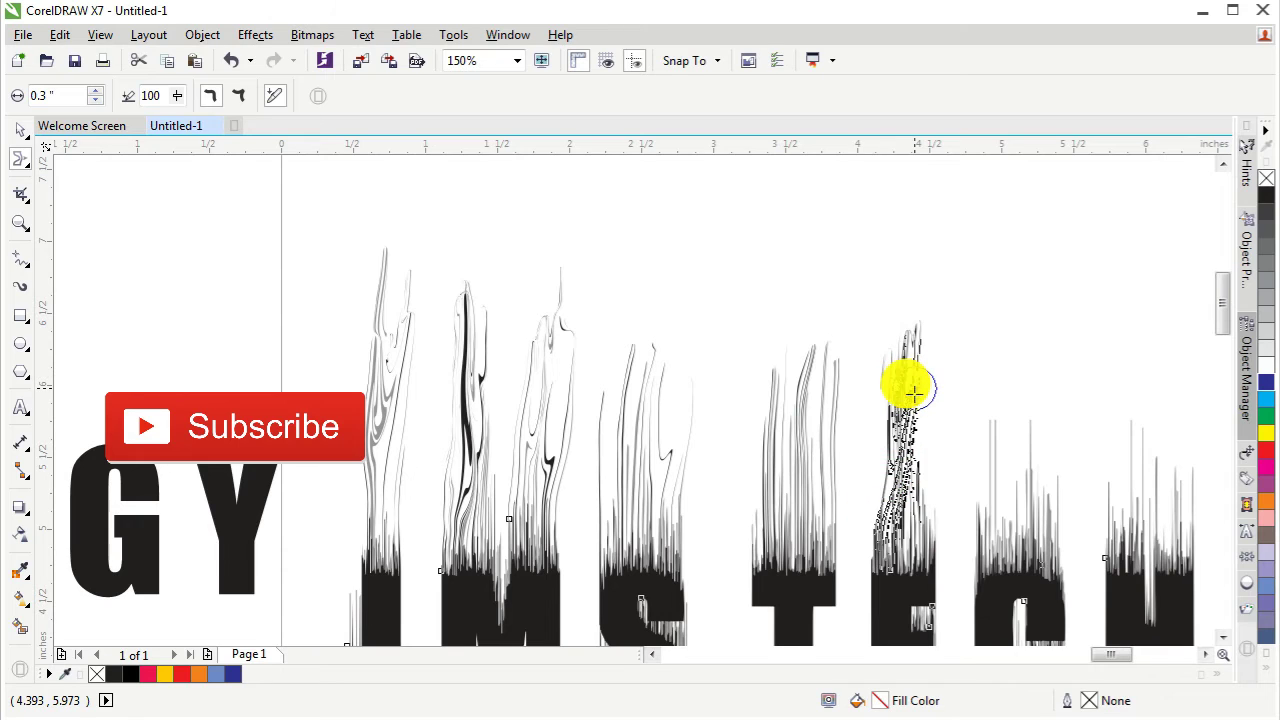
drag(923, 514, 957, 371)
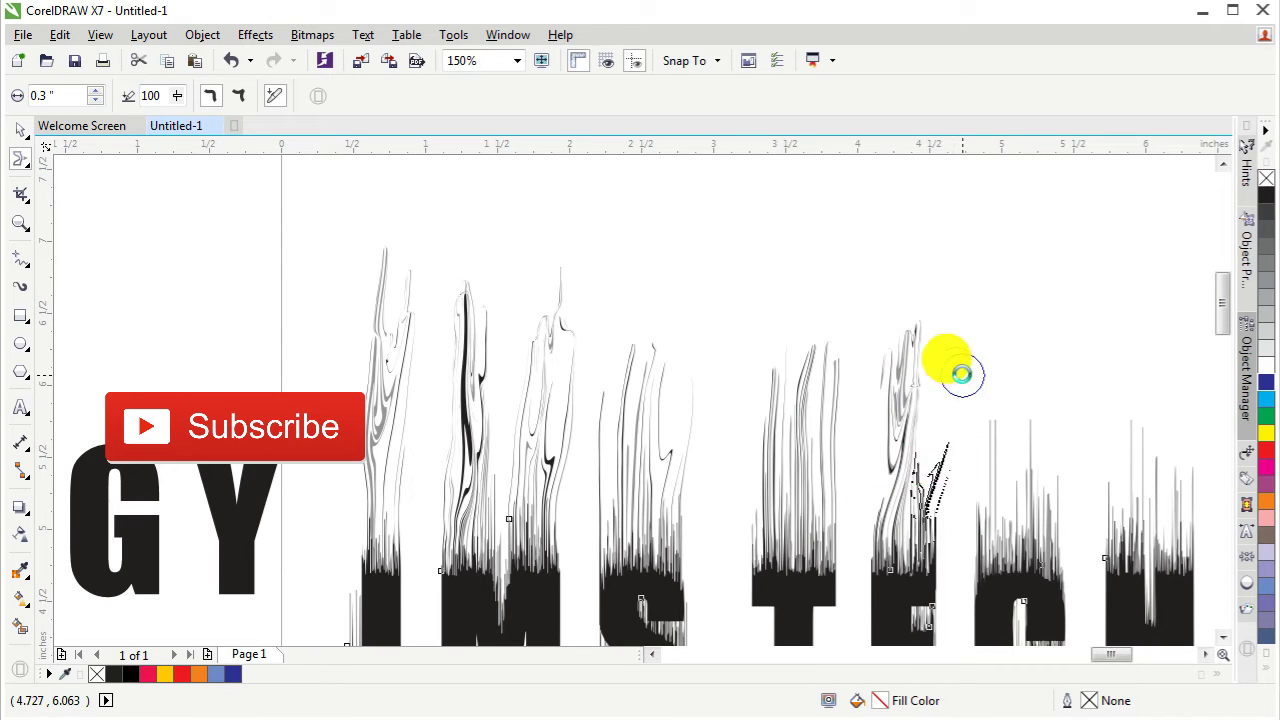
drag(908, 471, 936, 344)
drag(978, 522, 980, 395)
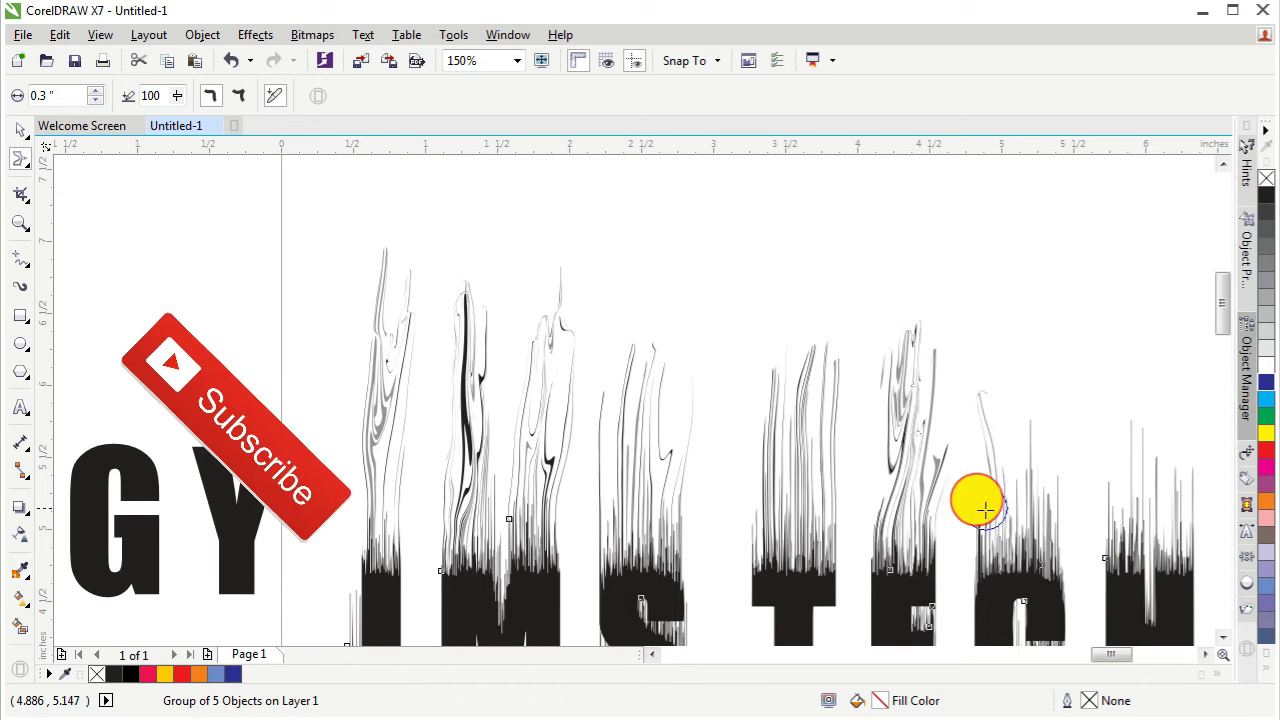
Smear the C's spikes into wavy flame strands
drag(980, 506, 992, 391)
mouse_move(1018, 495)
mouse_down()
mouse_move(1033, 470)
mouse_move(1025, 382)
mouse_up()
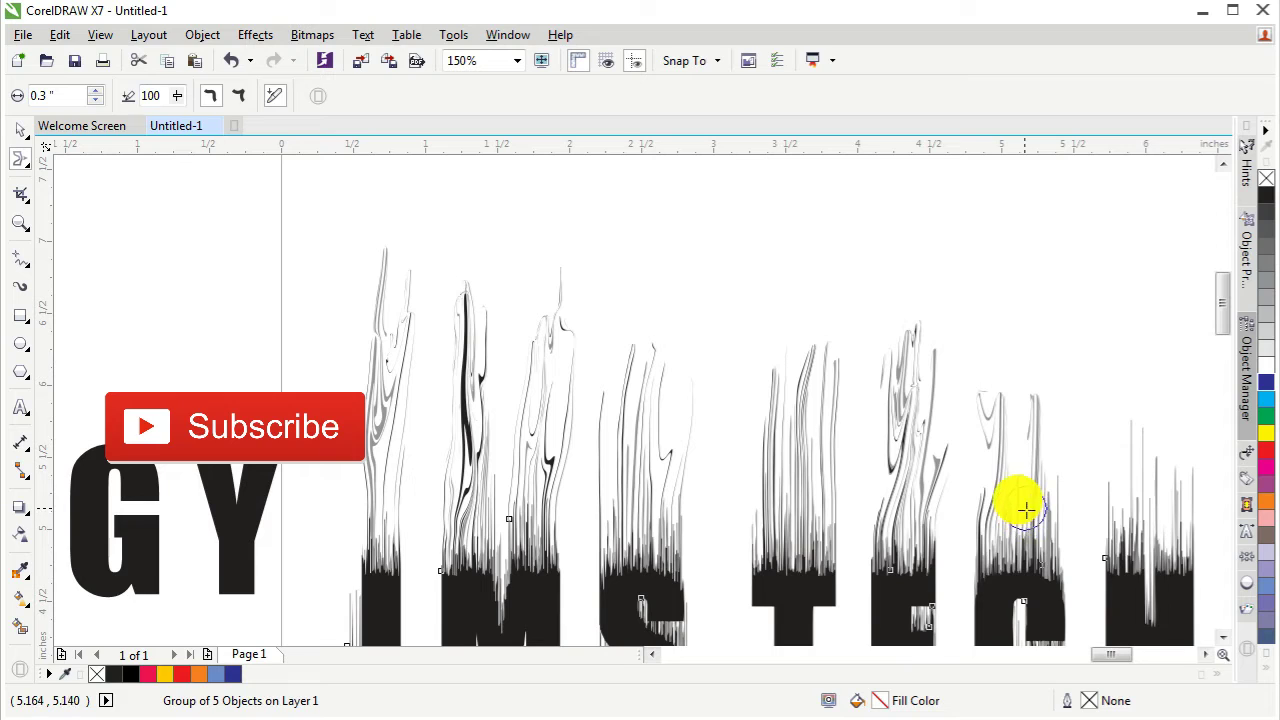
mouse_move(1025, 510)
mouse_down()
mouse_move(1022, 418)
mouse_move(1000, 566)
mouse_up()
mouse_move(1062, 501)
mouse_down()
mouse_move(1059, 372)
mouse_move(1092, 557)
mouse_up()
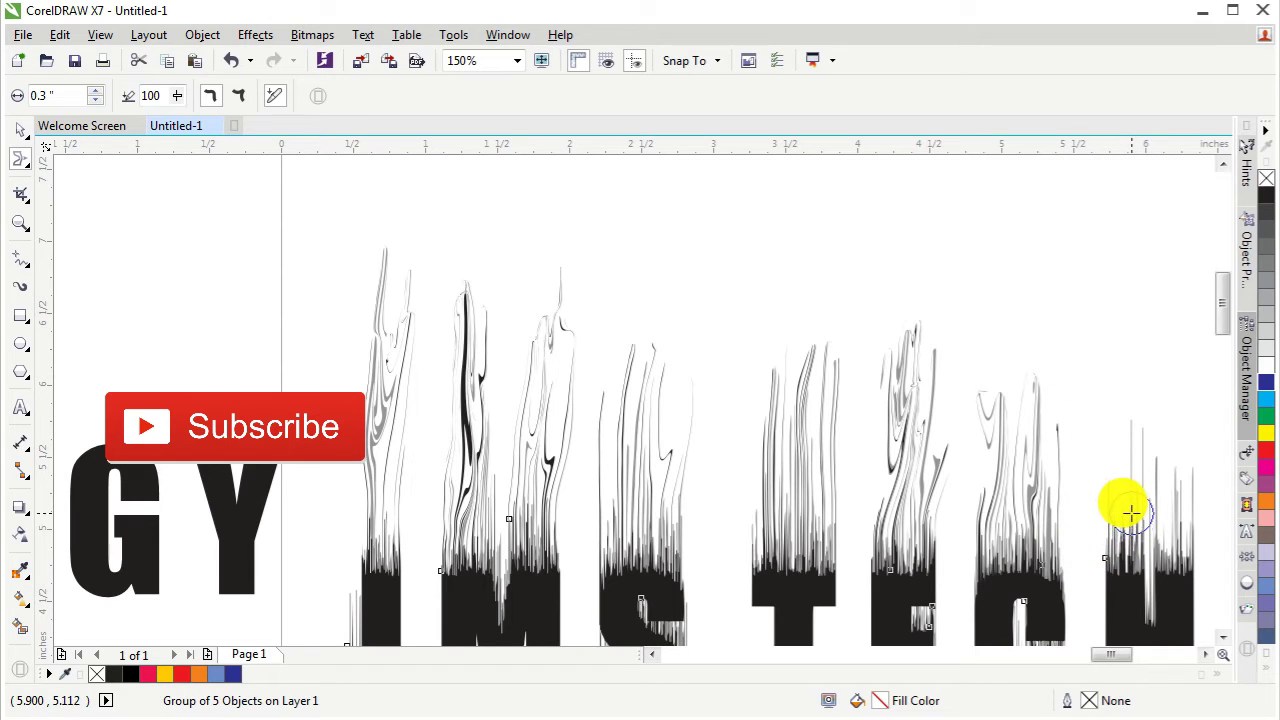
Pull the H's left and right spikes upward into tall flames
drag(1130, 513, 1131, 414)
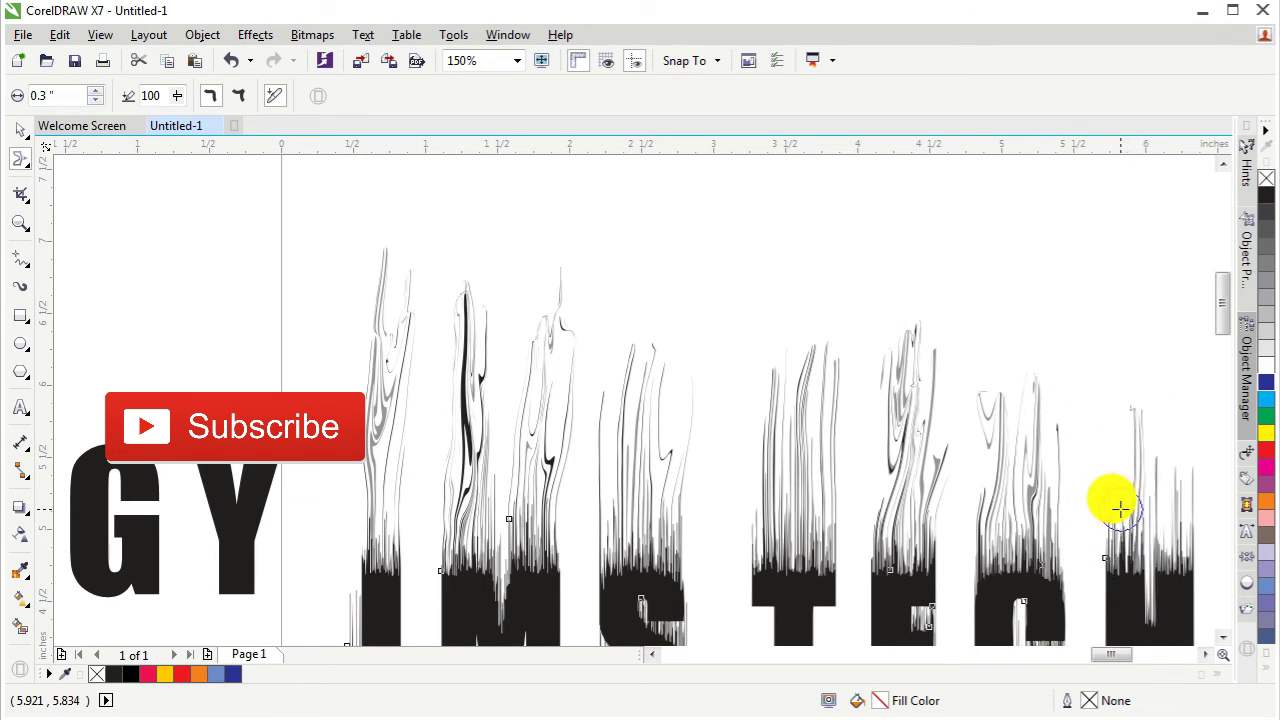
drag(1119, 508, 1111, 400)
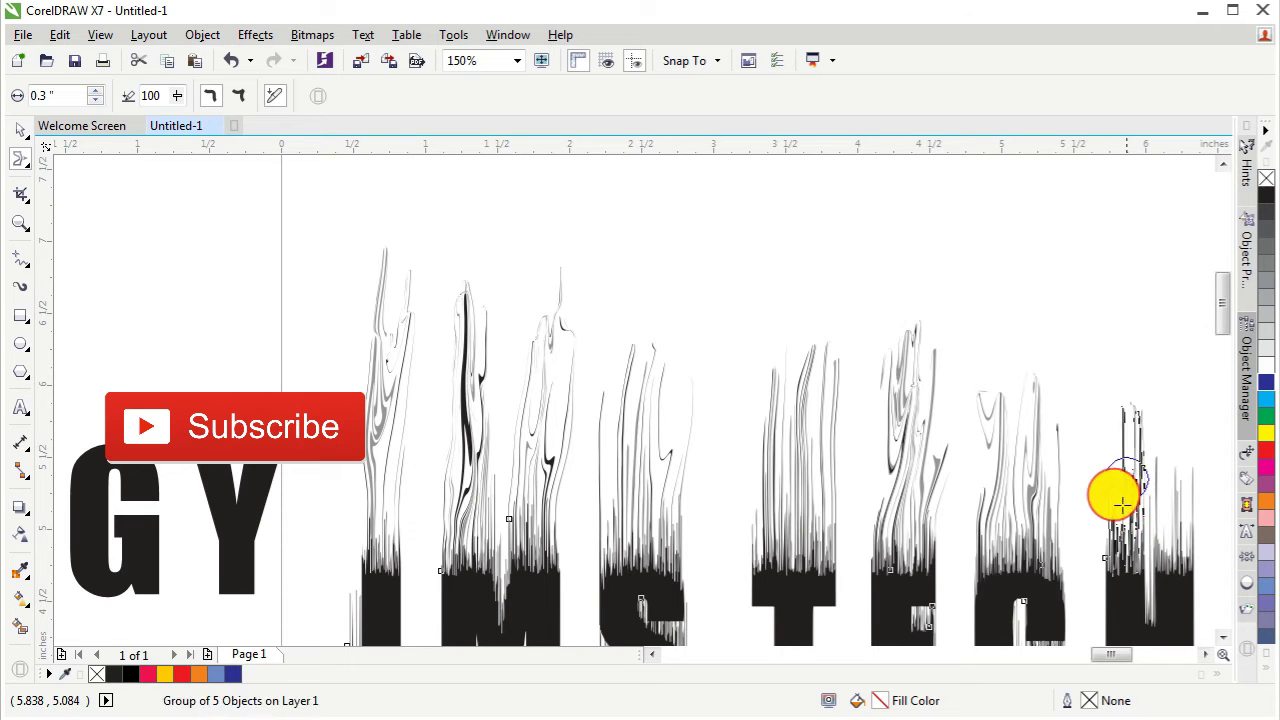
drag(1111, 491, 1139, 392)
drag(1166, 529, 1171, 394)
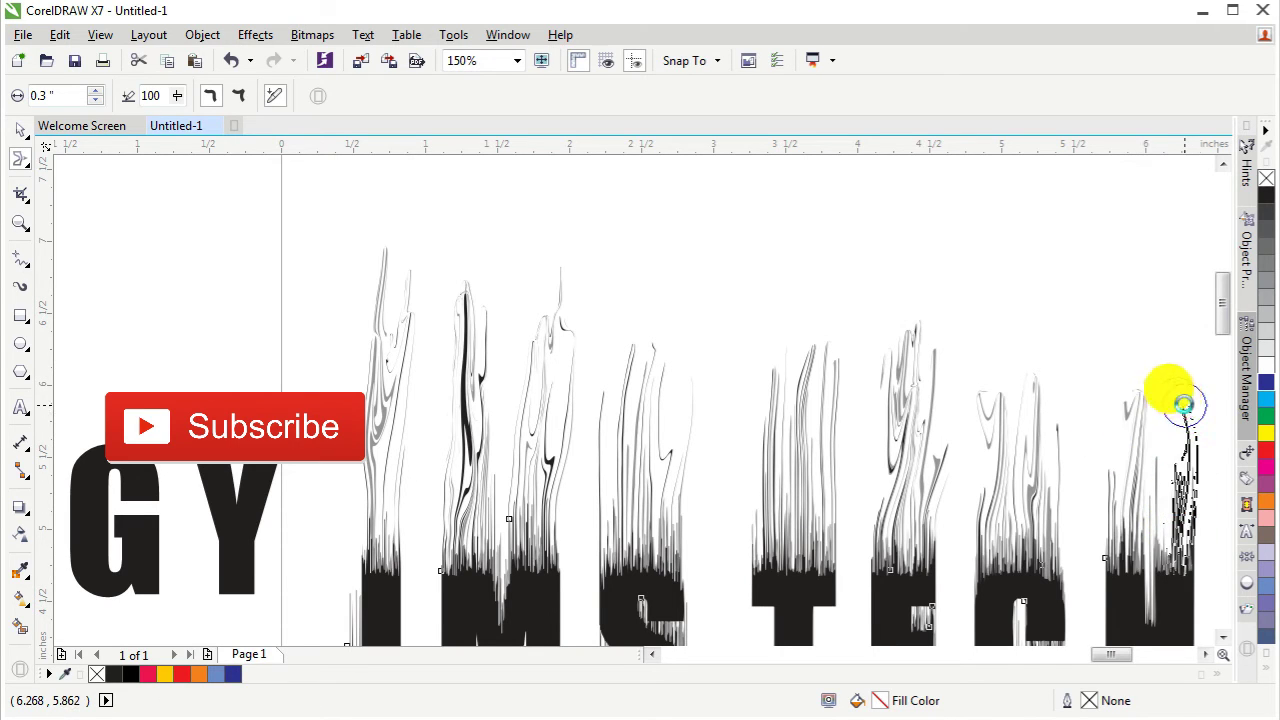
drag(1168, 533, 1146, 363)
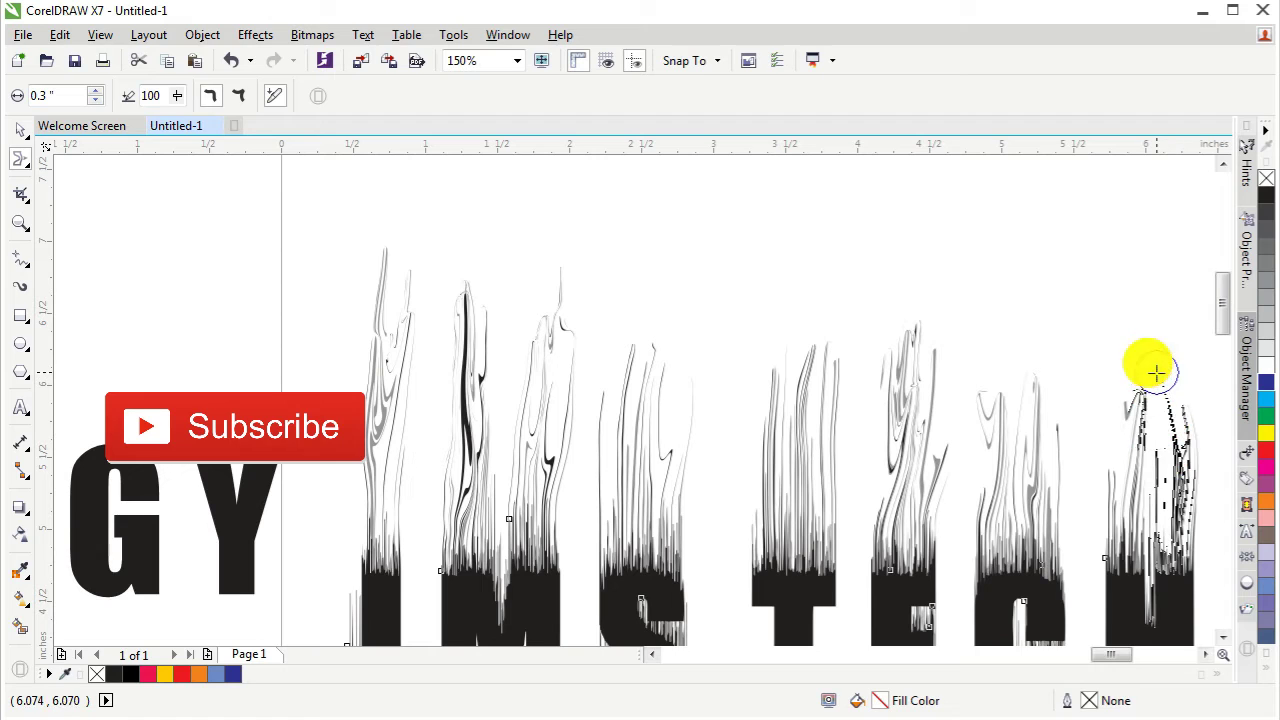
drag(1168, 511, 1162, 384)
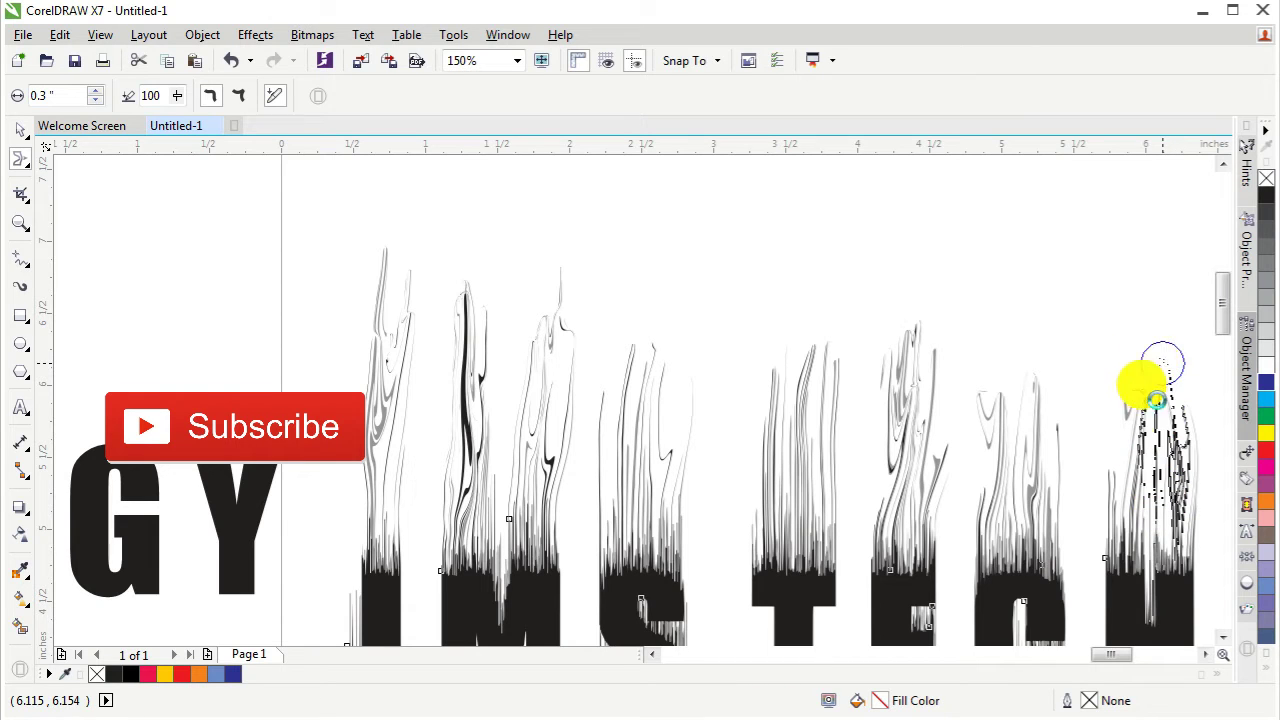
drag(1116, 510, 1123, 402)
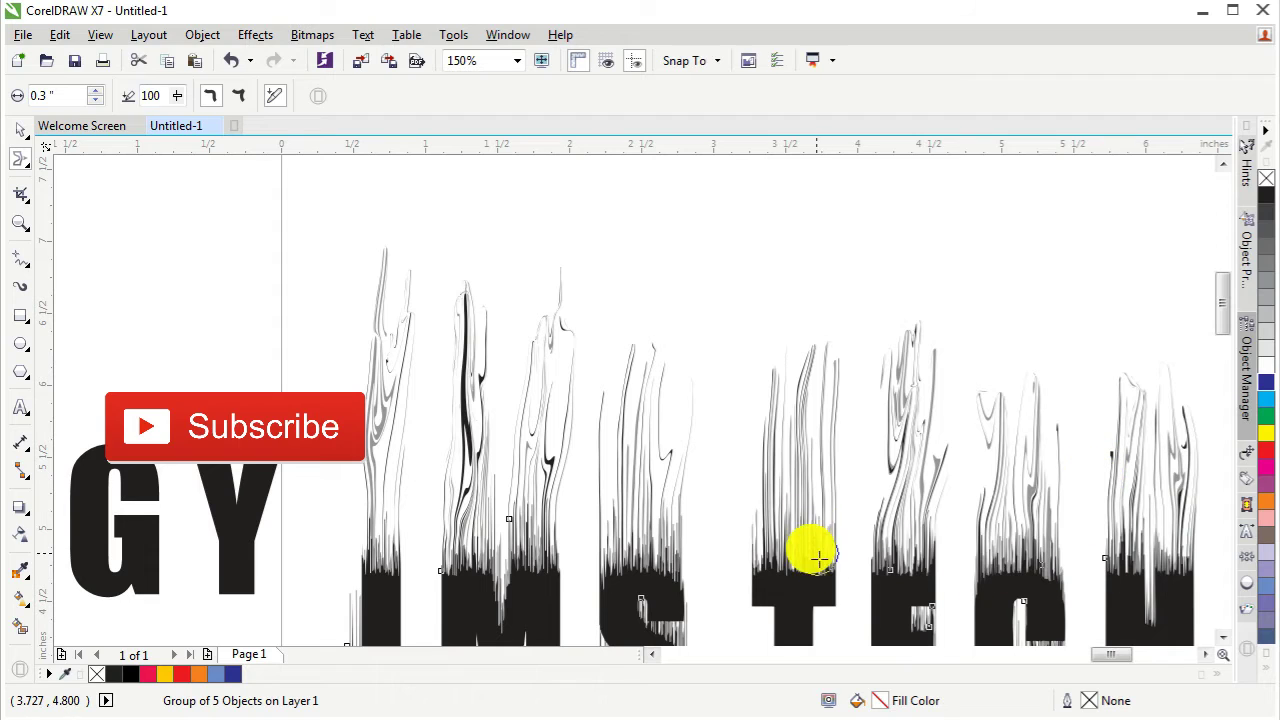
Add sweeping smears across the T, the last letter and the S for more flame wisps
drag(807, 520, 1080, 514)
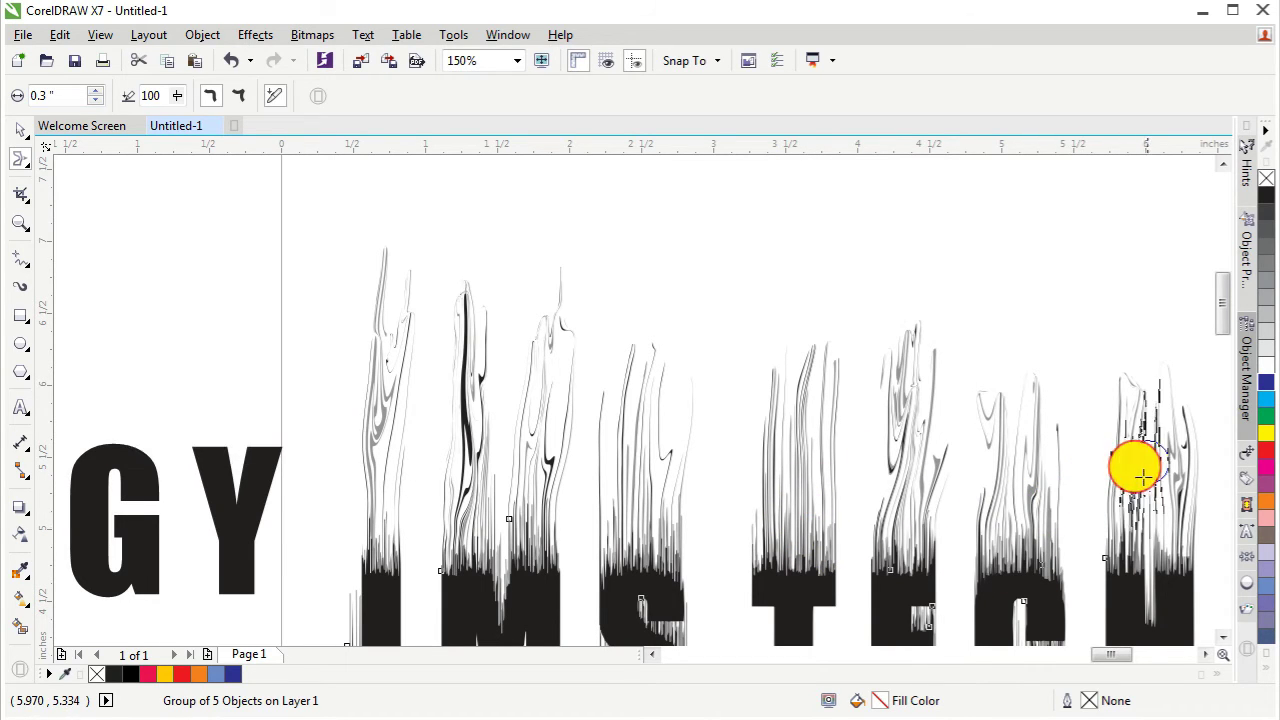
drag(1090, 328, 1124, 456)
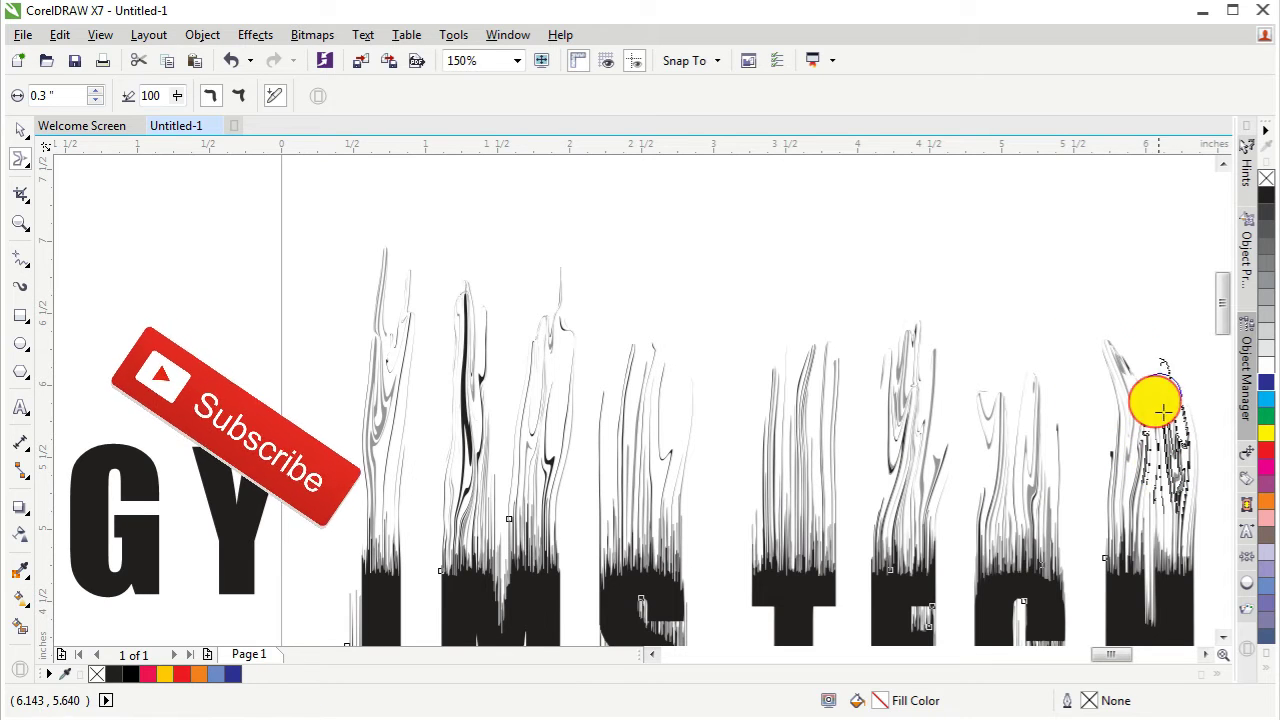
drag(1140, 334, 1196, 440)
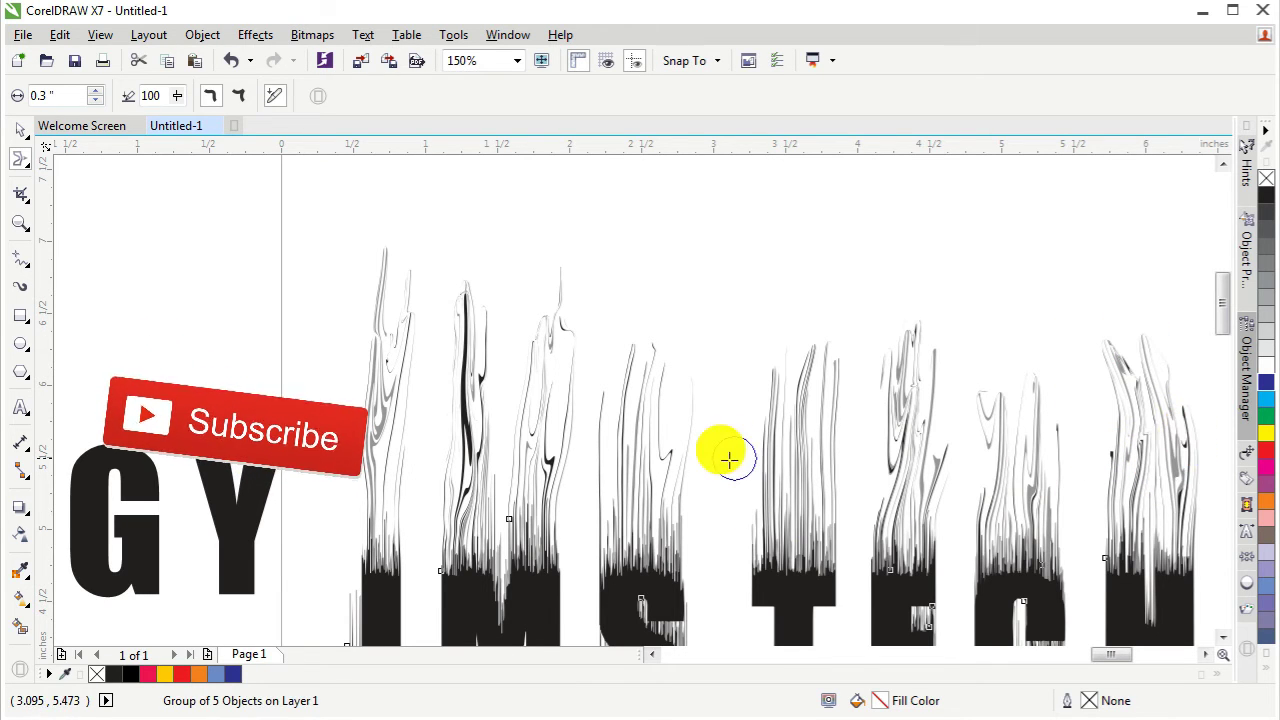
drag(662, 508, 672, 336)
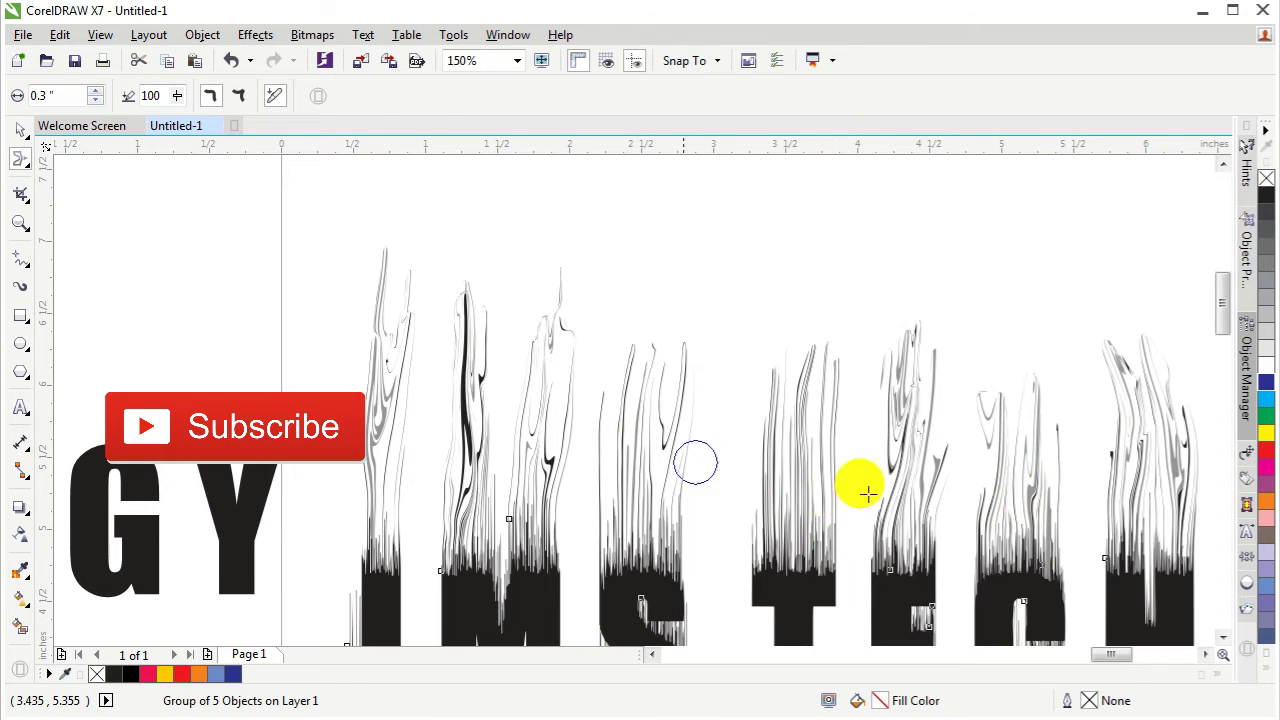
Zoom in close on the NOLOGY letters and their still-straight spikes
scroll(563, 443, down, 1)
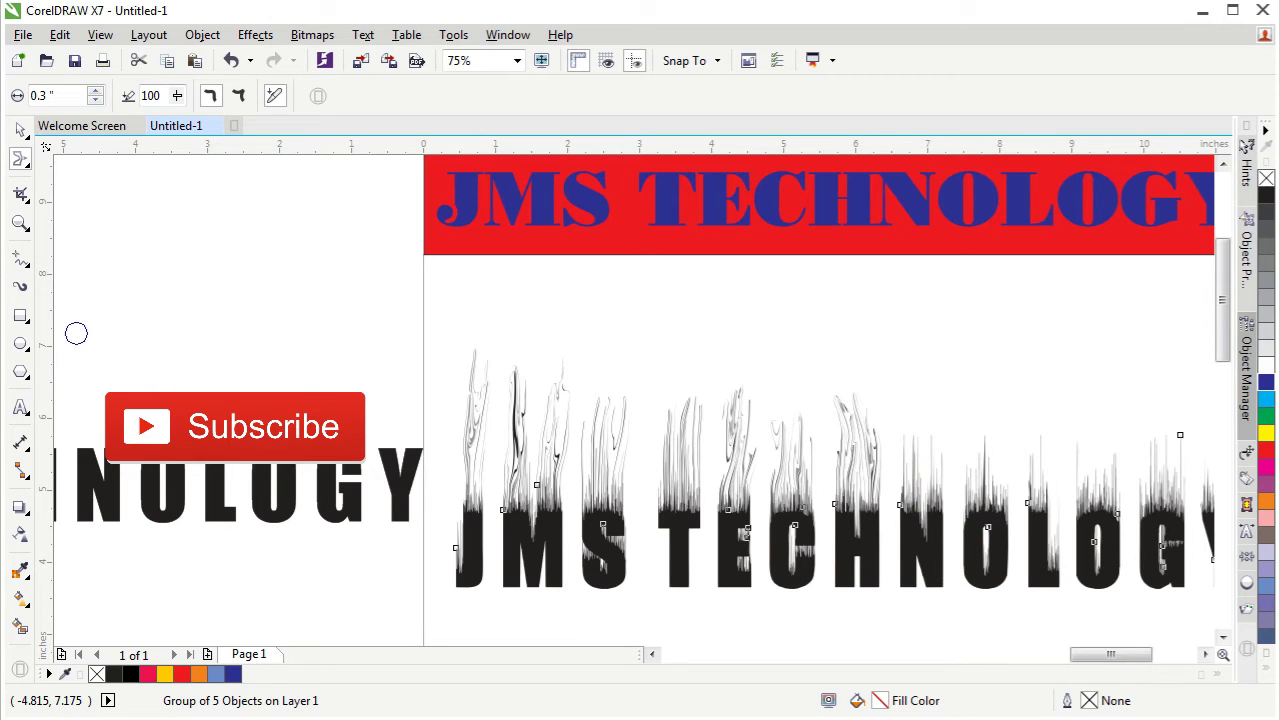
click(21, 228)
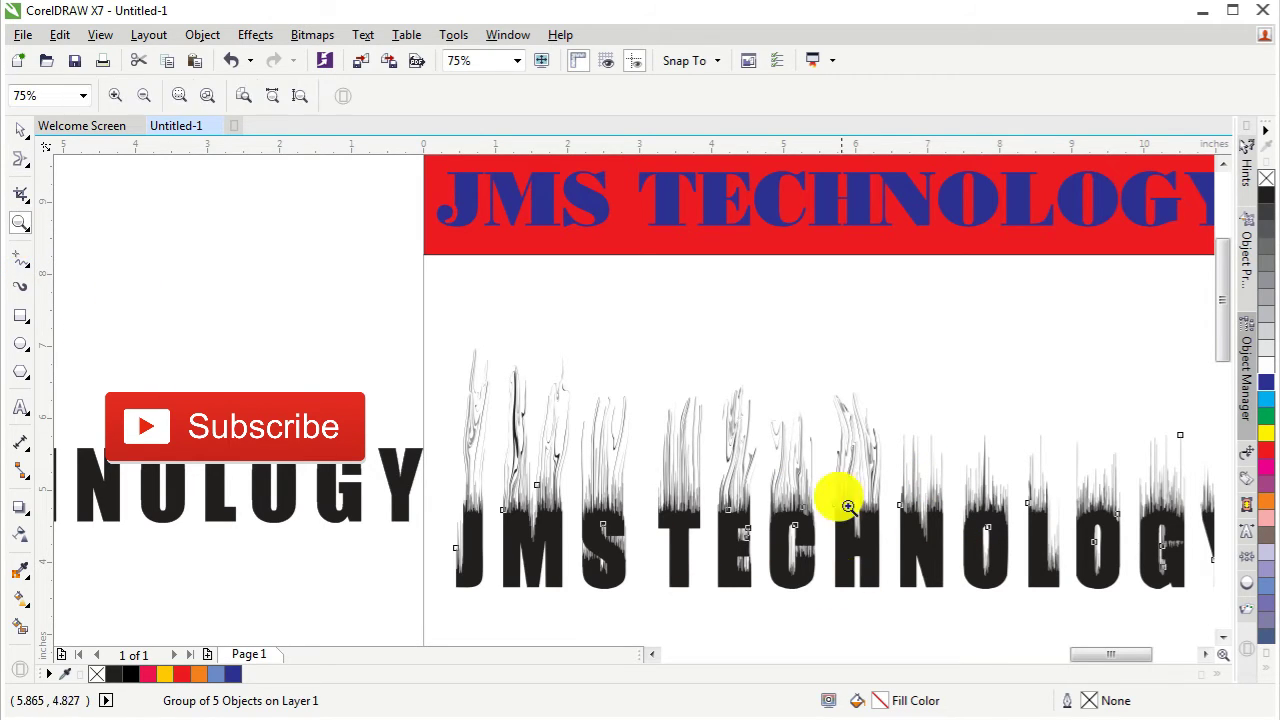
drag(894, 405, 1114, 621)
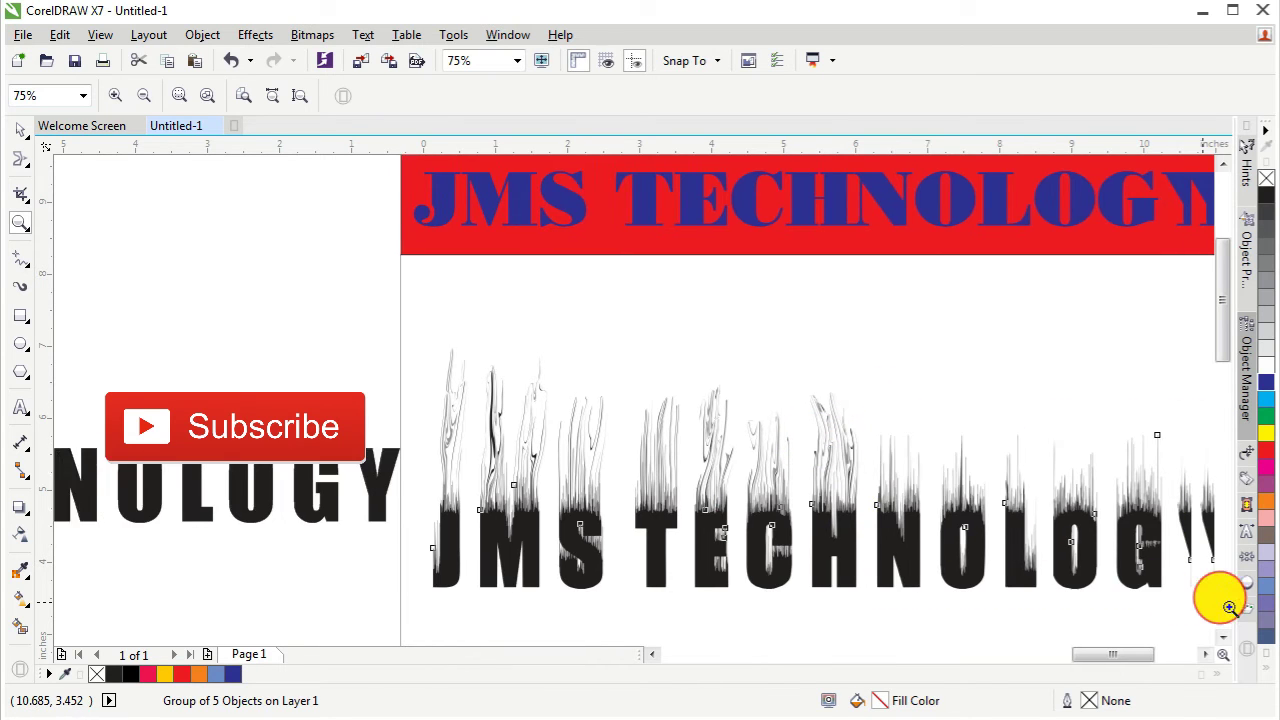
click(1113, 624)
scroll(1107, 603, down, 2)
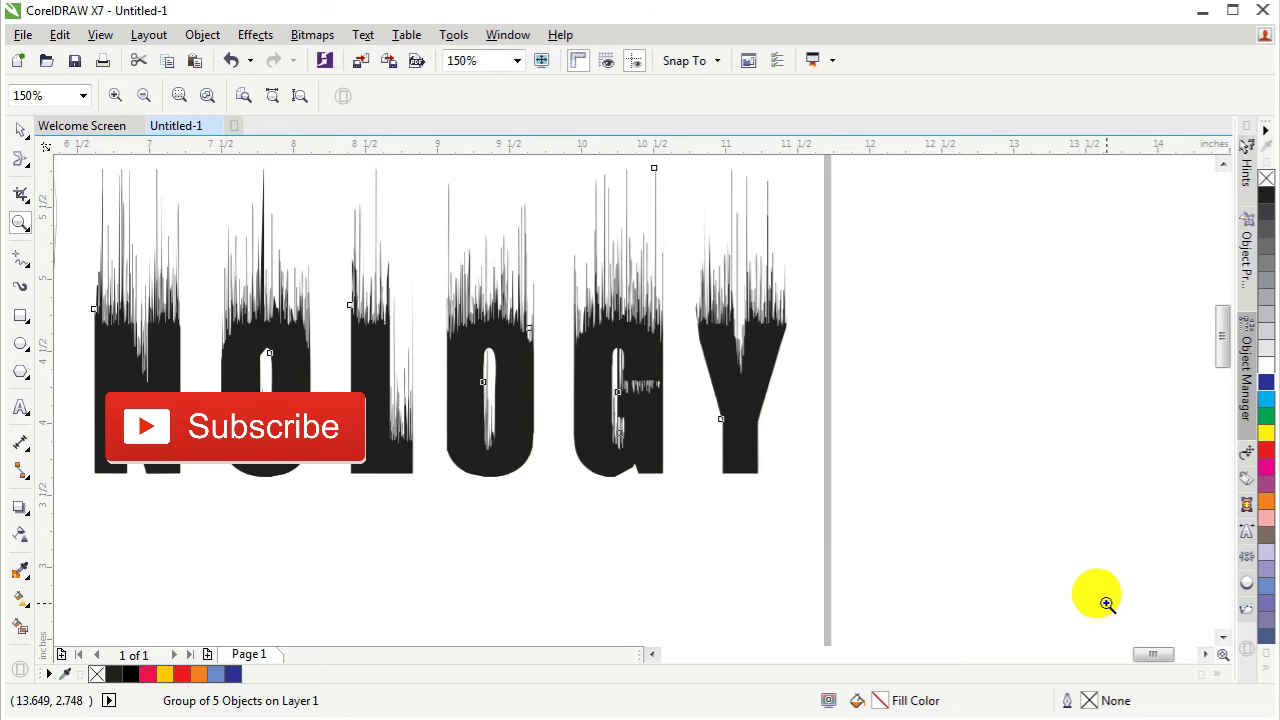
right_click(1107, 603)
mouse_move(572, 362)
mouse_down()
mouse_move(765, 606)
mouse_move(990, 588)
mouse_up()
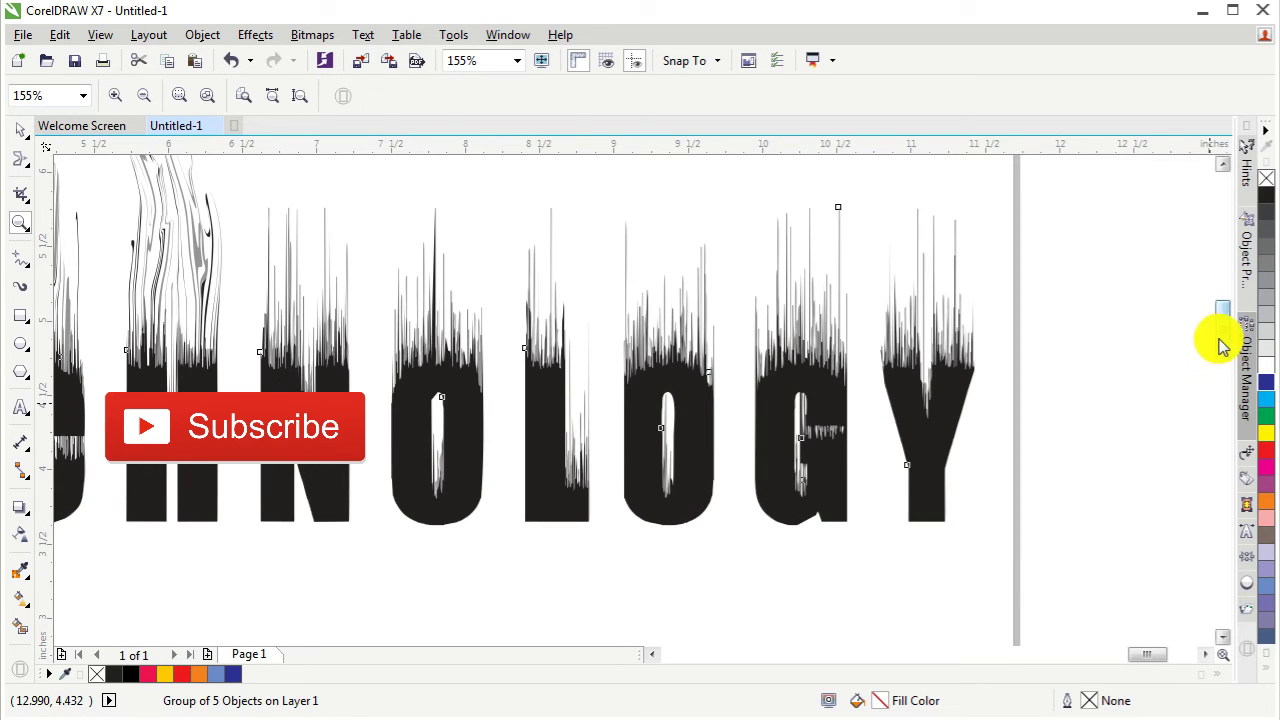
mouse_move(1222, 318)
mouse_down()
mouse_move(1222, 296)
mouse_move(1226, 318)
mouse_up()
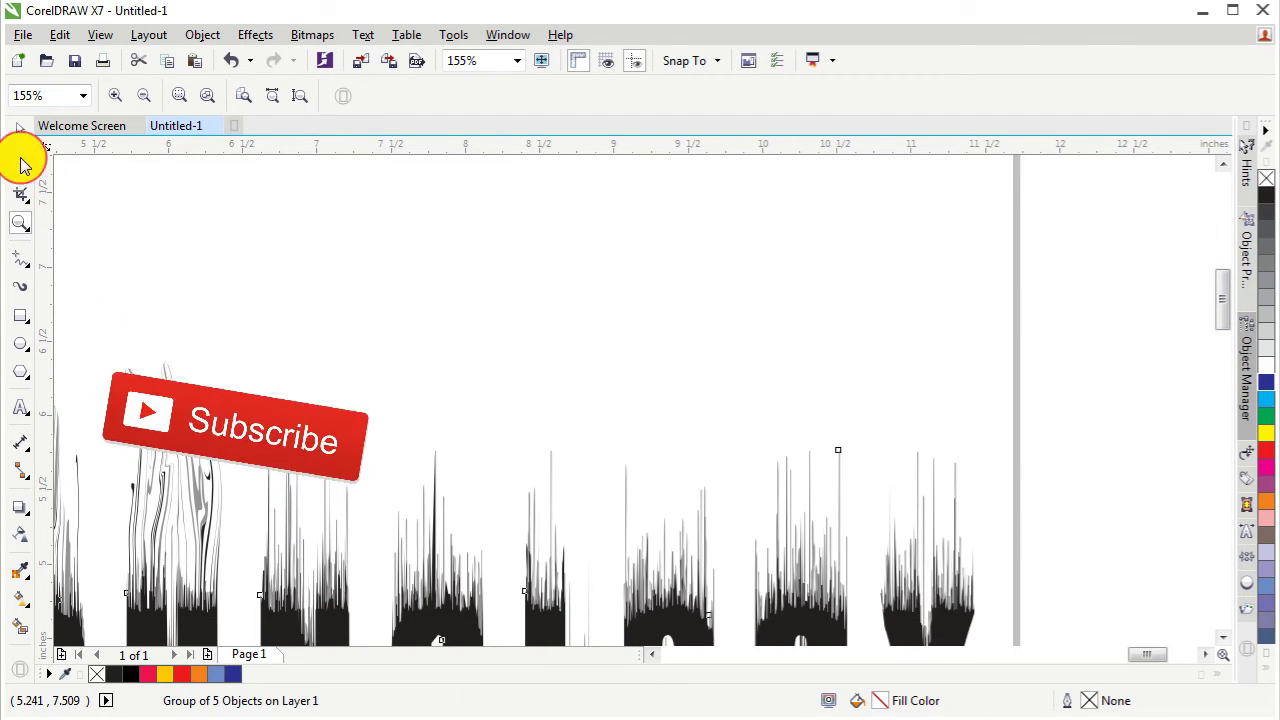
Select the whole lettering group with the Pick tool
click(20, 131)
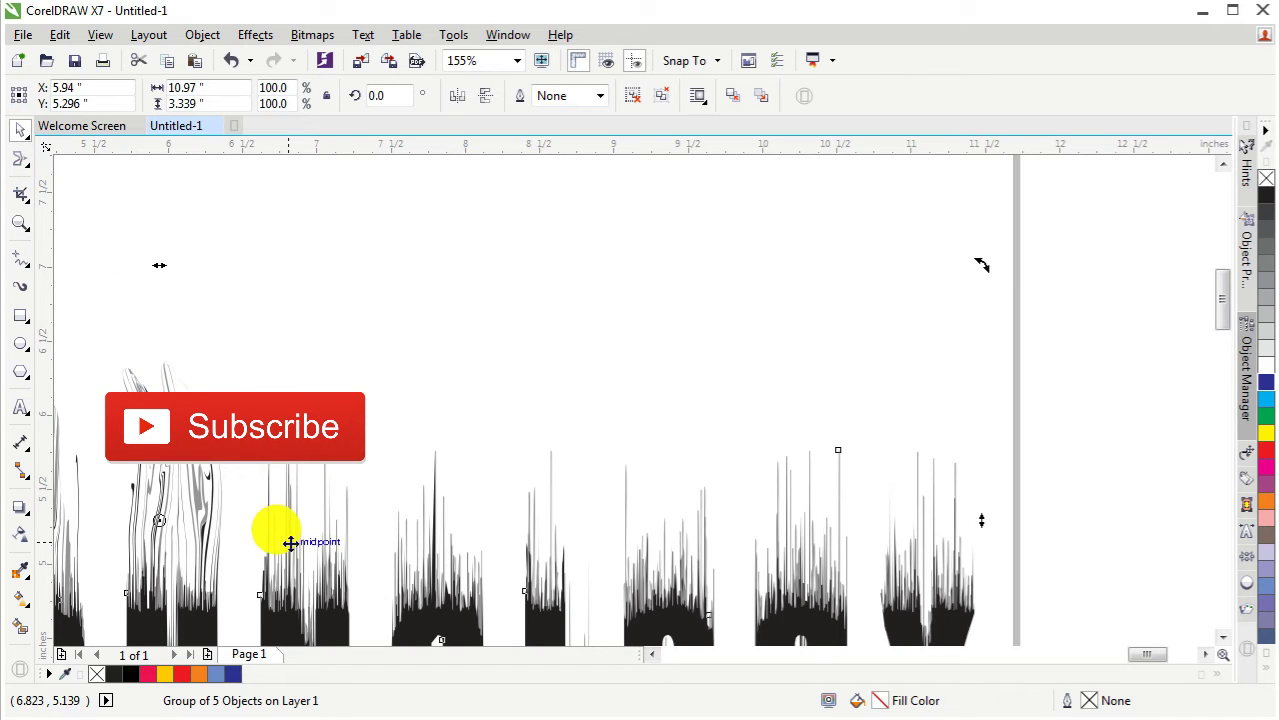
click(737, 420)
click(834, 555)
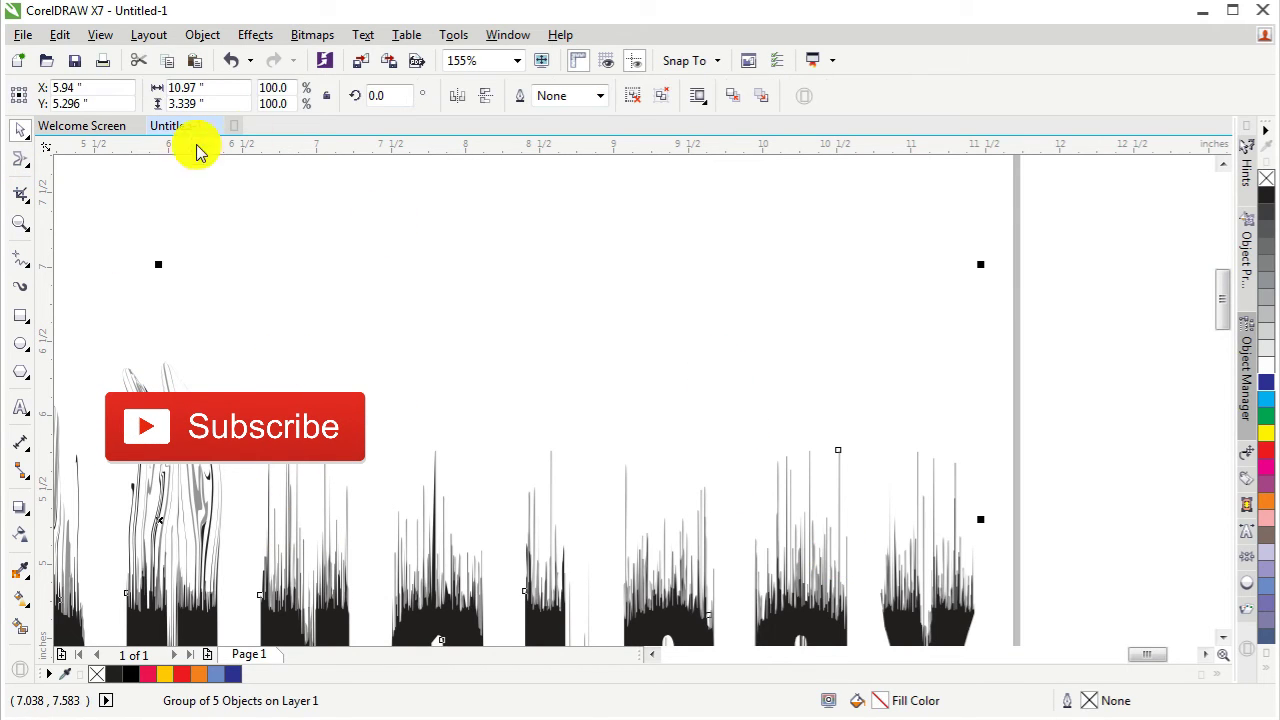
With the Smear tool, drag the third, fourth and fifth flame clumps upward into tall spikes
click(24, 162)
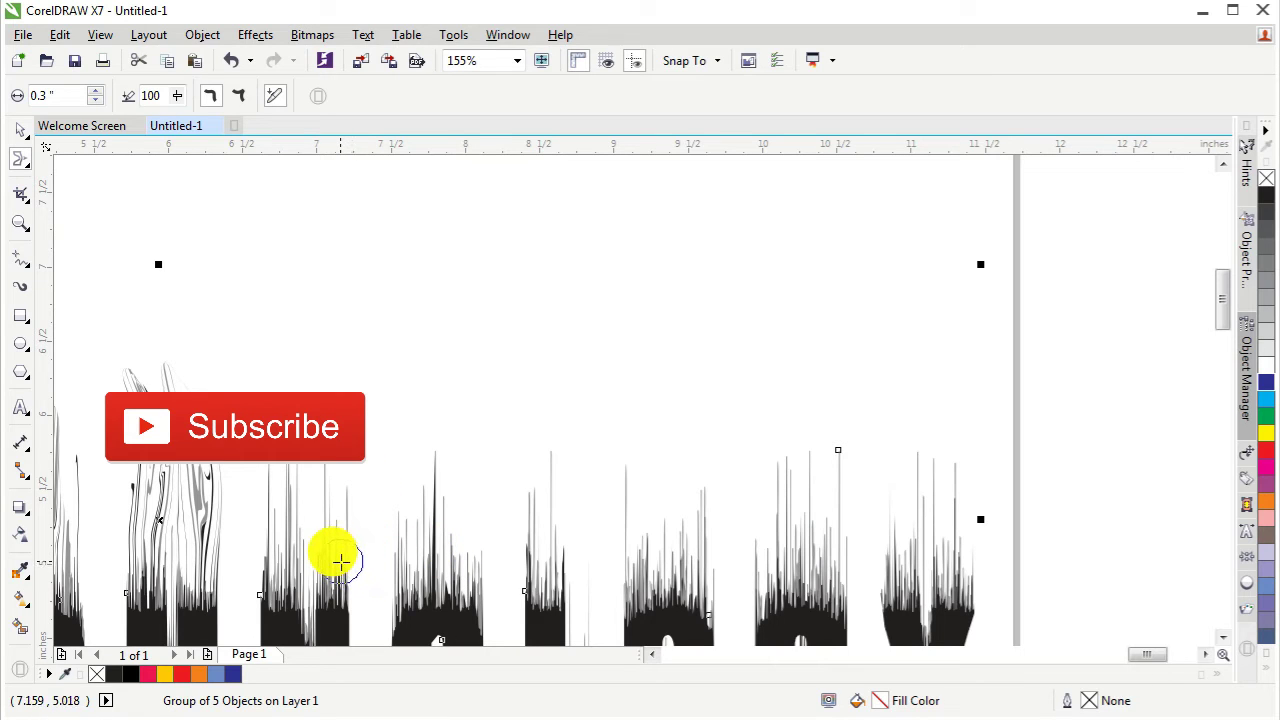
drag(339, 557, 334, 507)
mouse_move(339, 373)
mouse_down()
mouse_move(286, 494)
mouse_move(303, 418)
mouse_move(260, 510)
mouse_move(278, 385)
mouse_up()
mouse_move(404, 597)
mouse_down()
mouse_move(414, 369)
mouse_move(429, 491)
mouse_move(447, 511)
mouse_move(449, 371)
mouse_up()
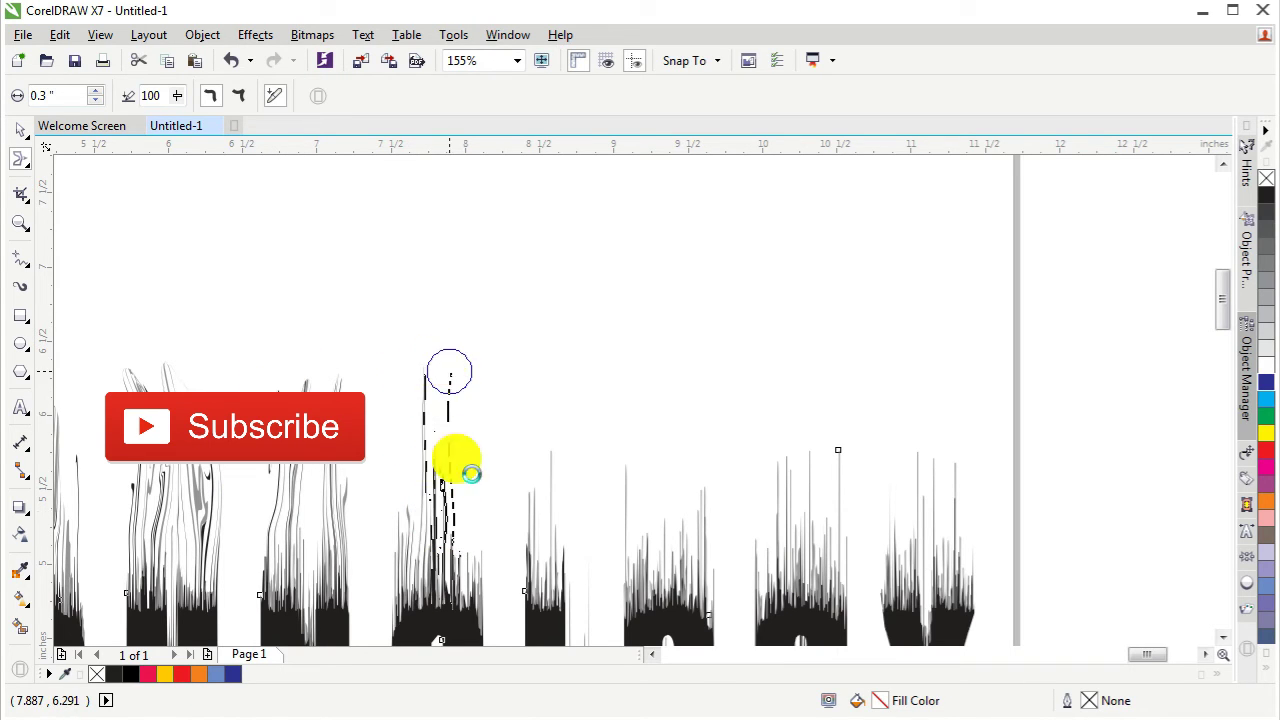
drag(466, 543, 480, 371)
mouse_move(457, 493)
mouse_down()
mouse_move(426, 537)
mouse_move(443, 363)
mouse_up()
drag(394, 517, 437, 367)
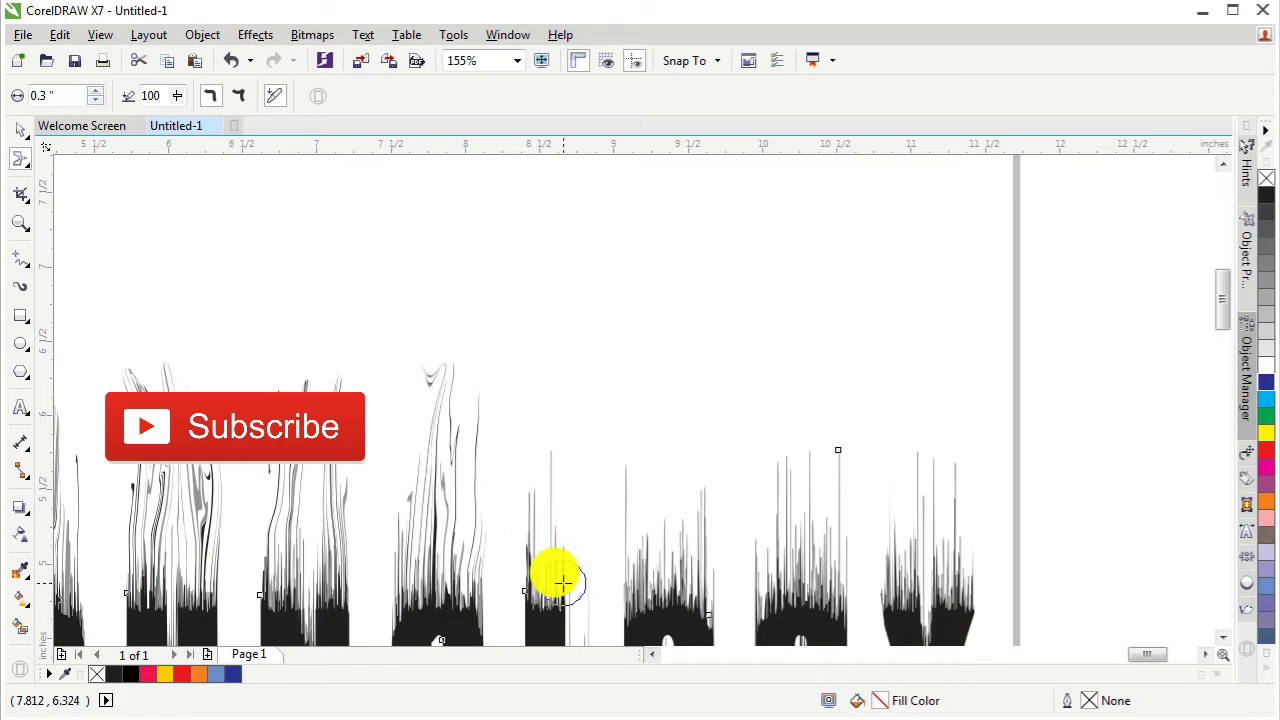
drag(557, 580, 572, 408)
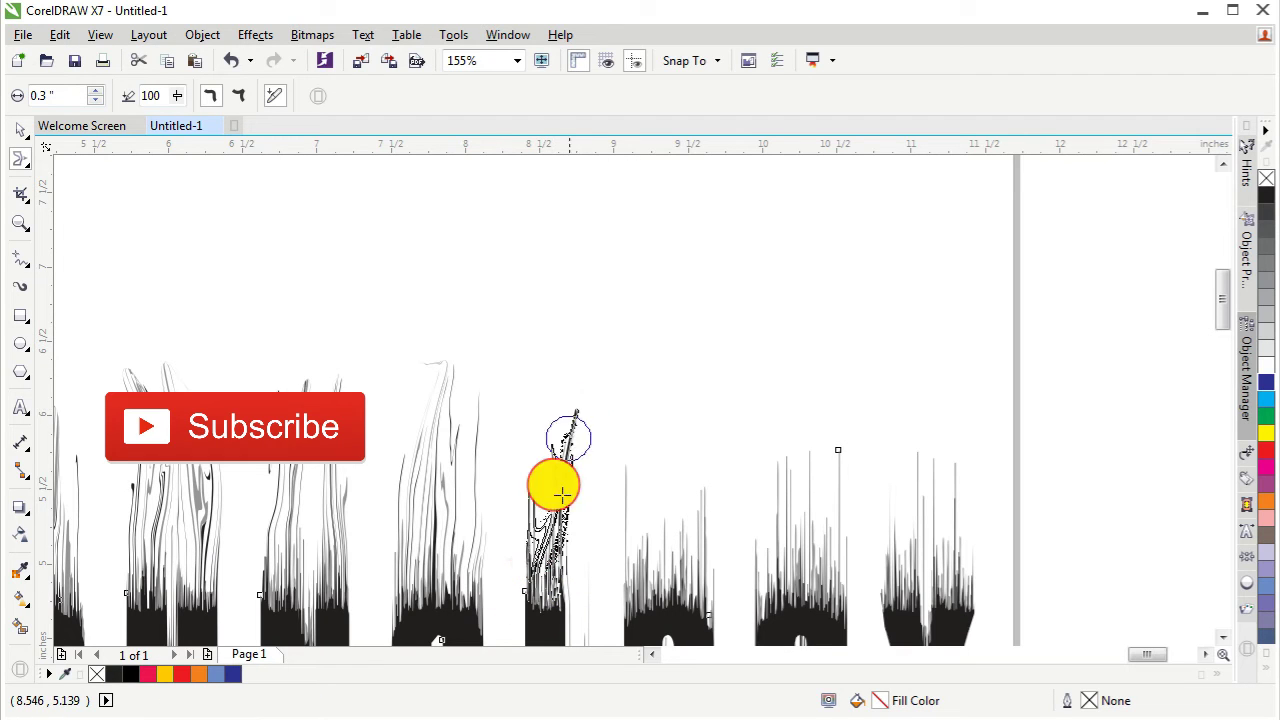
drag(543, 570, 577, 366)
drag(534, 520, 541, 410)
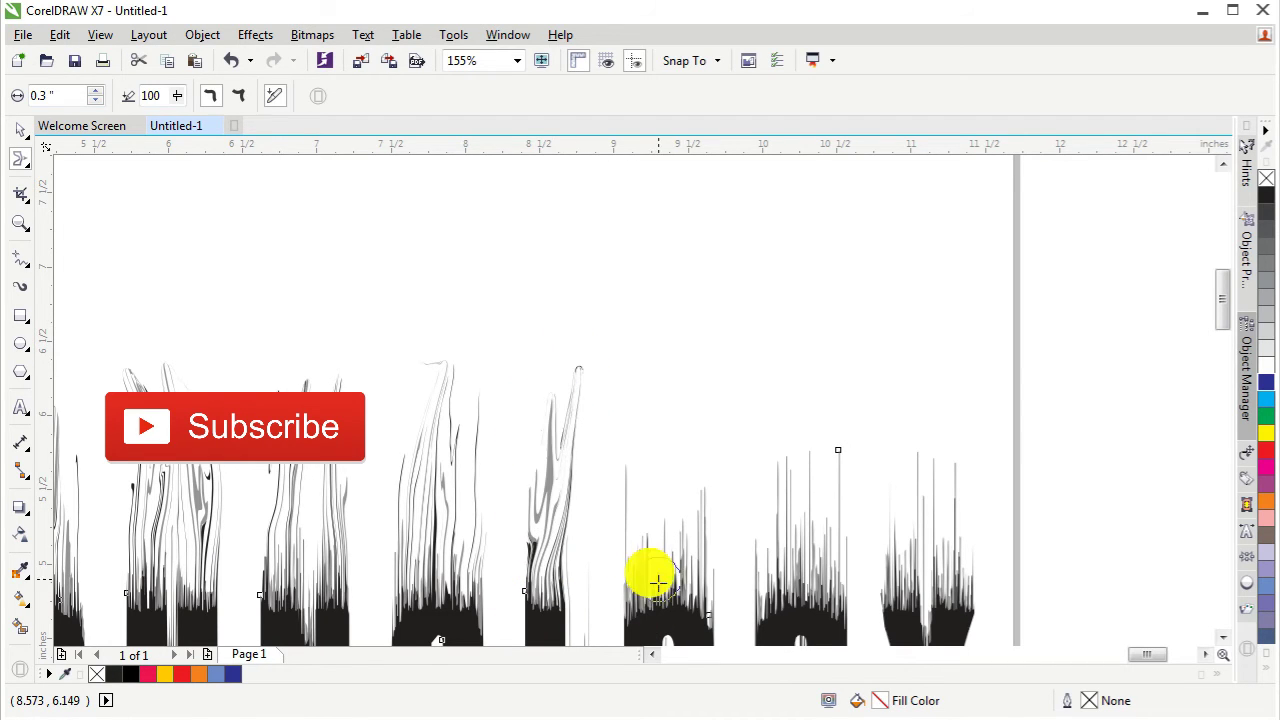
Smear the sixth and seventh clumps' strands upward into tall, wavy flame wisps
drag(651, 580, 666, 508)
drag(662, 555, 651, 391)
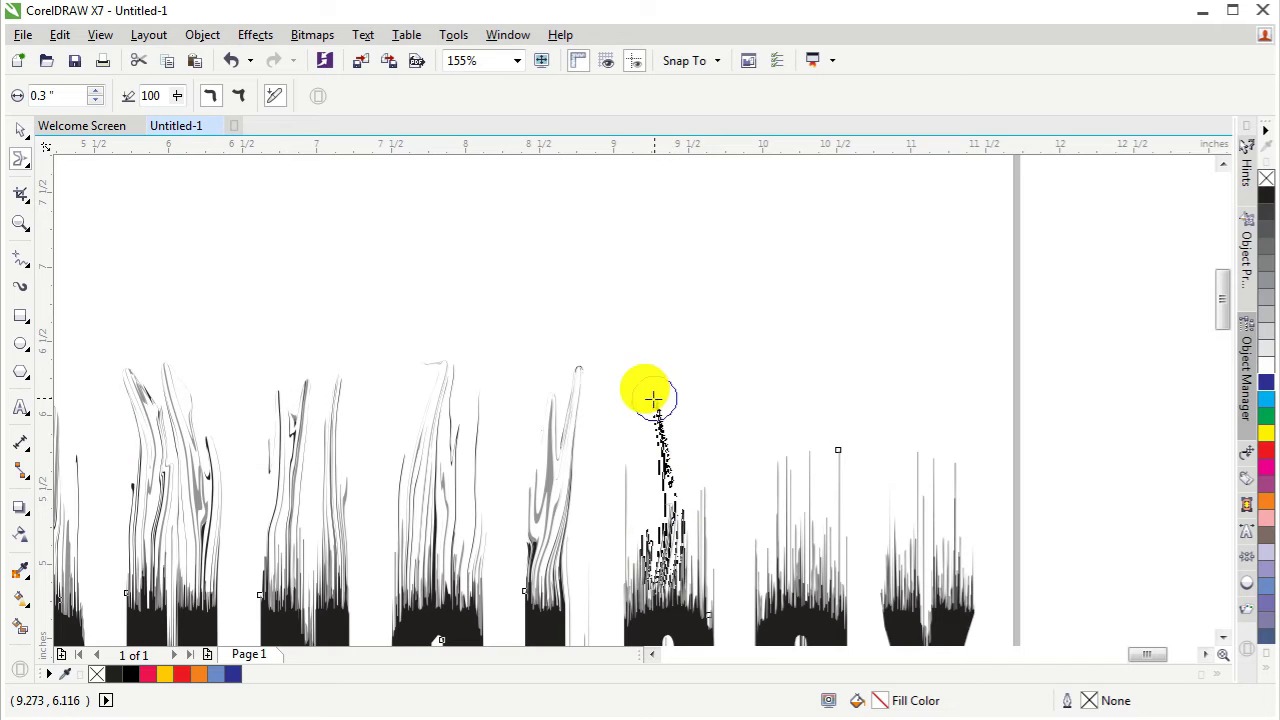
drag(640, 537, 626, 411)
drag(633, 563, 625, 423)
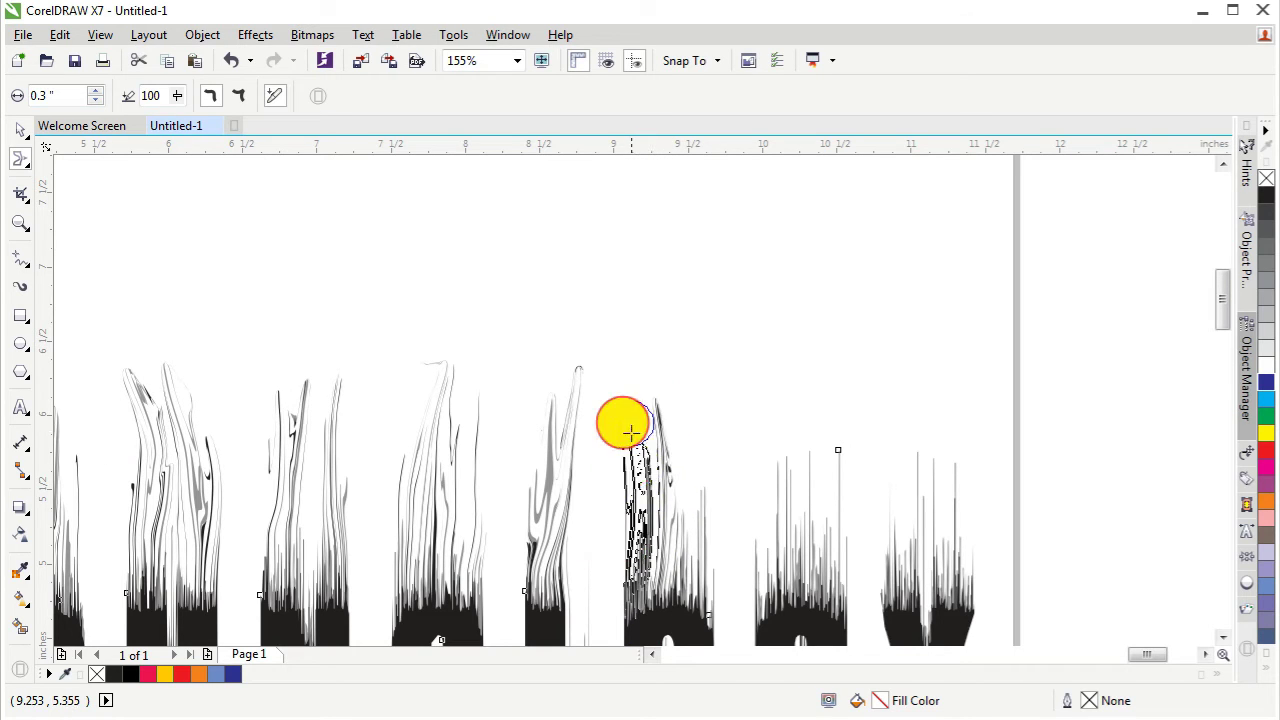
drag(678, 557, 691, 404)
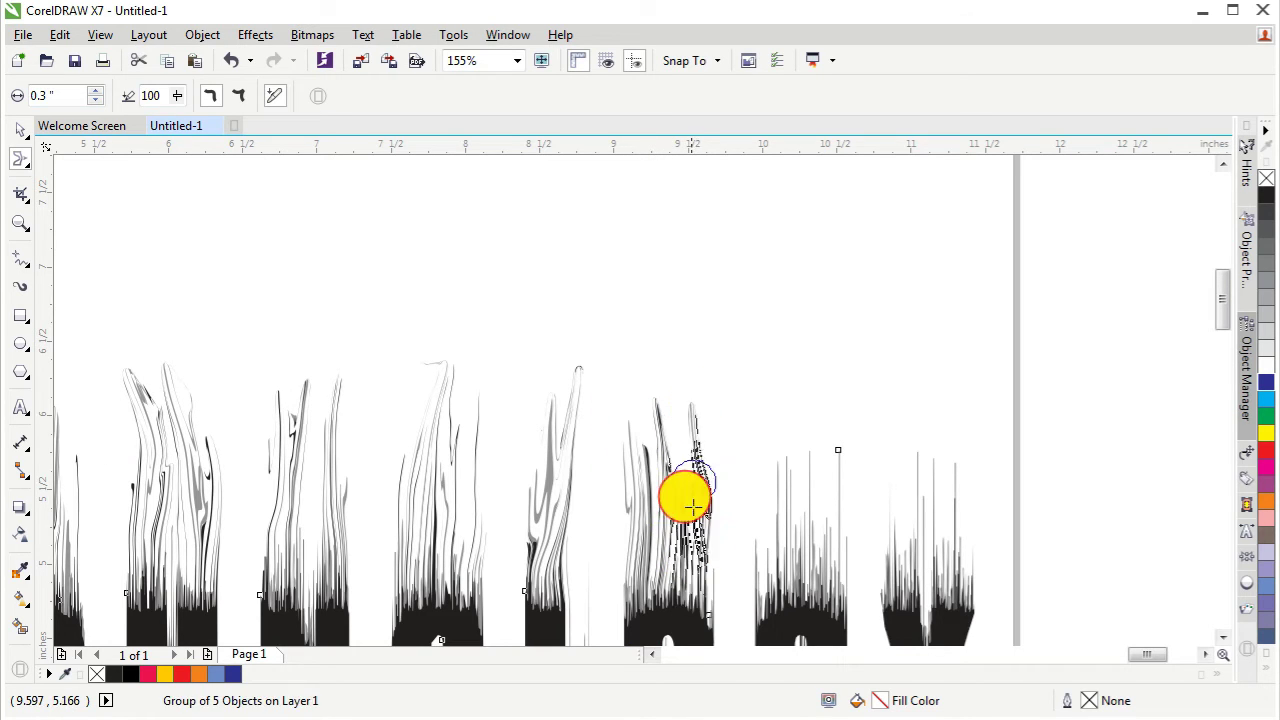
drag(686, 527, 660, 374)
drag(671, 503, 662, 400)
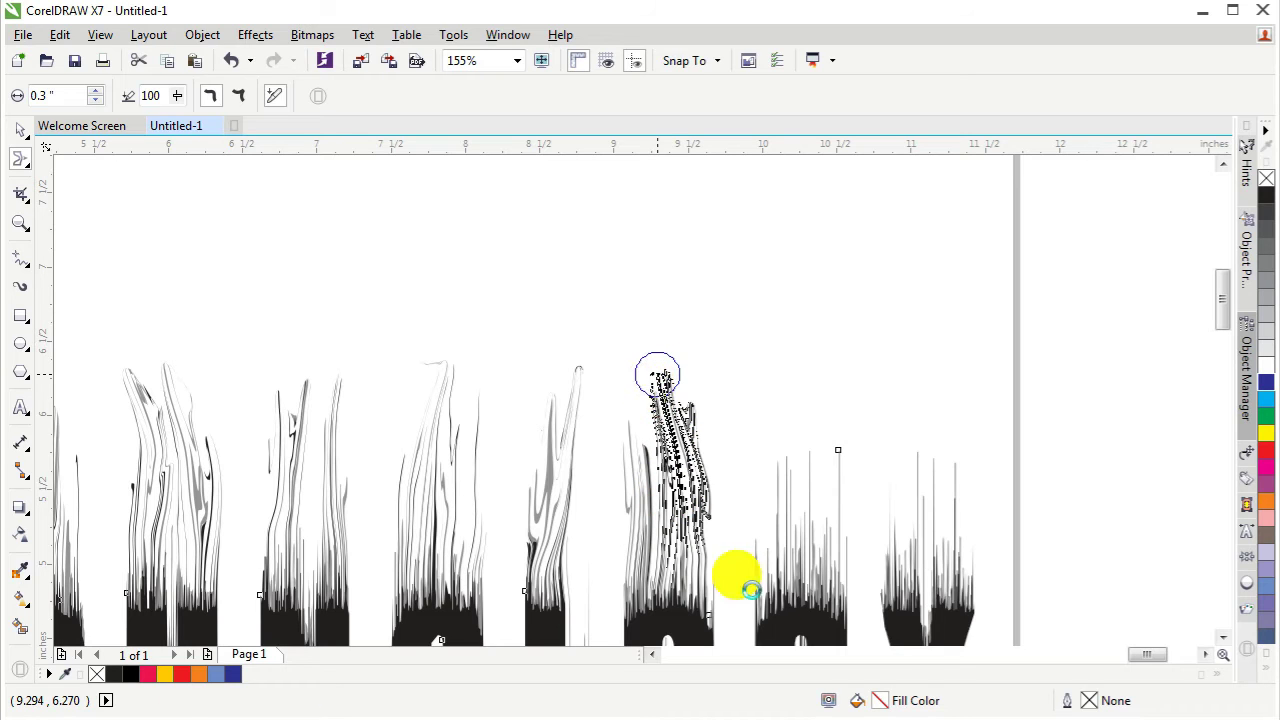
drag(795, 550, 791, 412)
drag(800, 514, 811, 400)
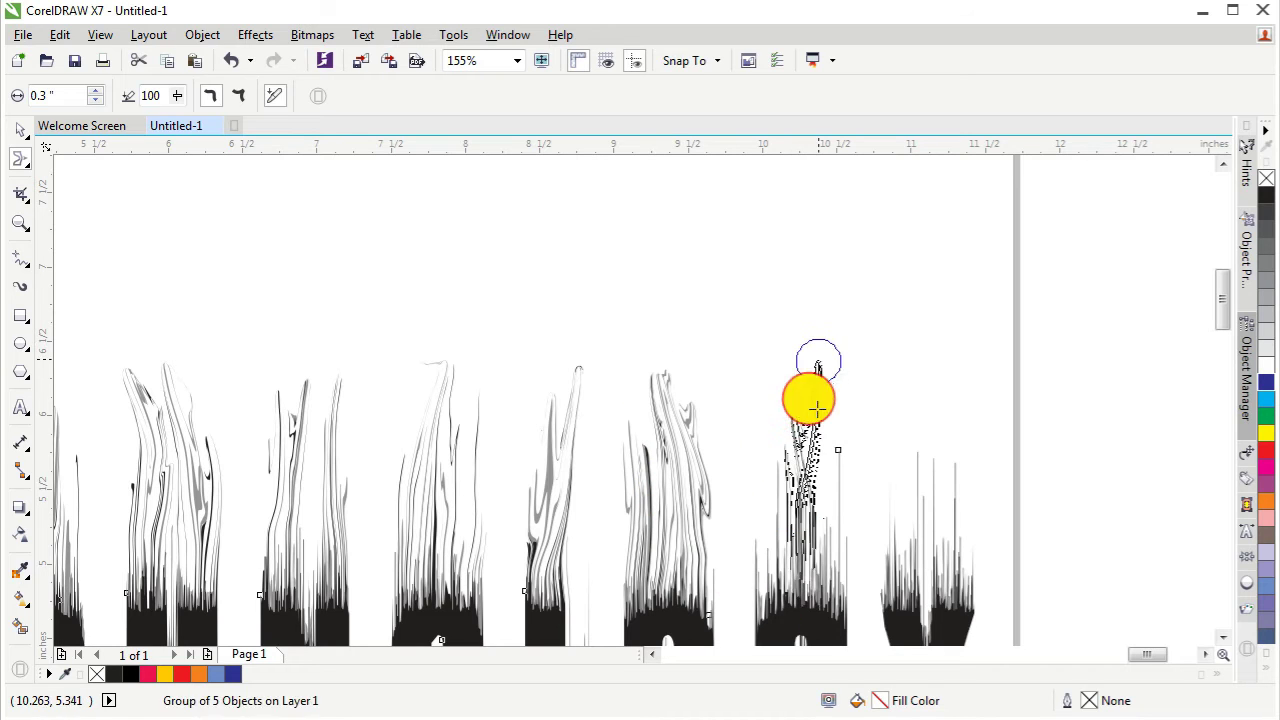
drag(814, 534, 825, 386)
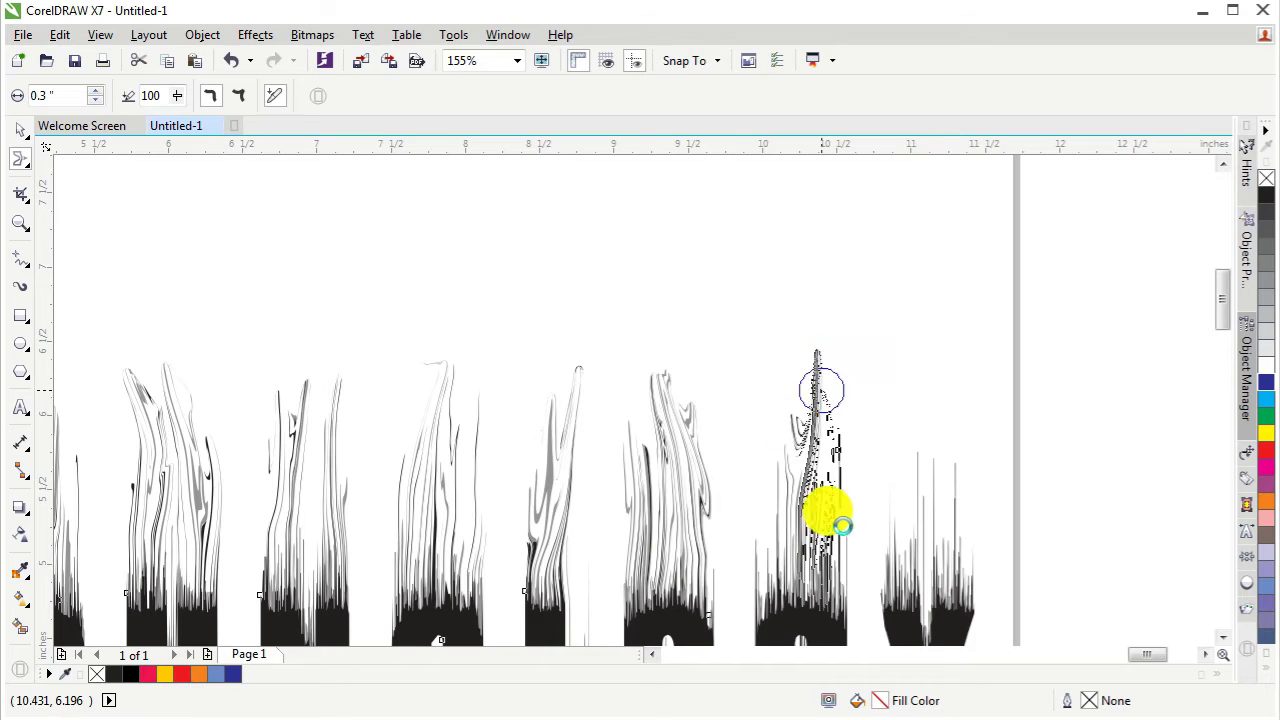
drag(779, 500, 795, 368)
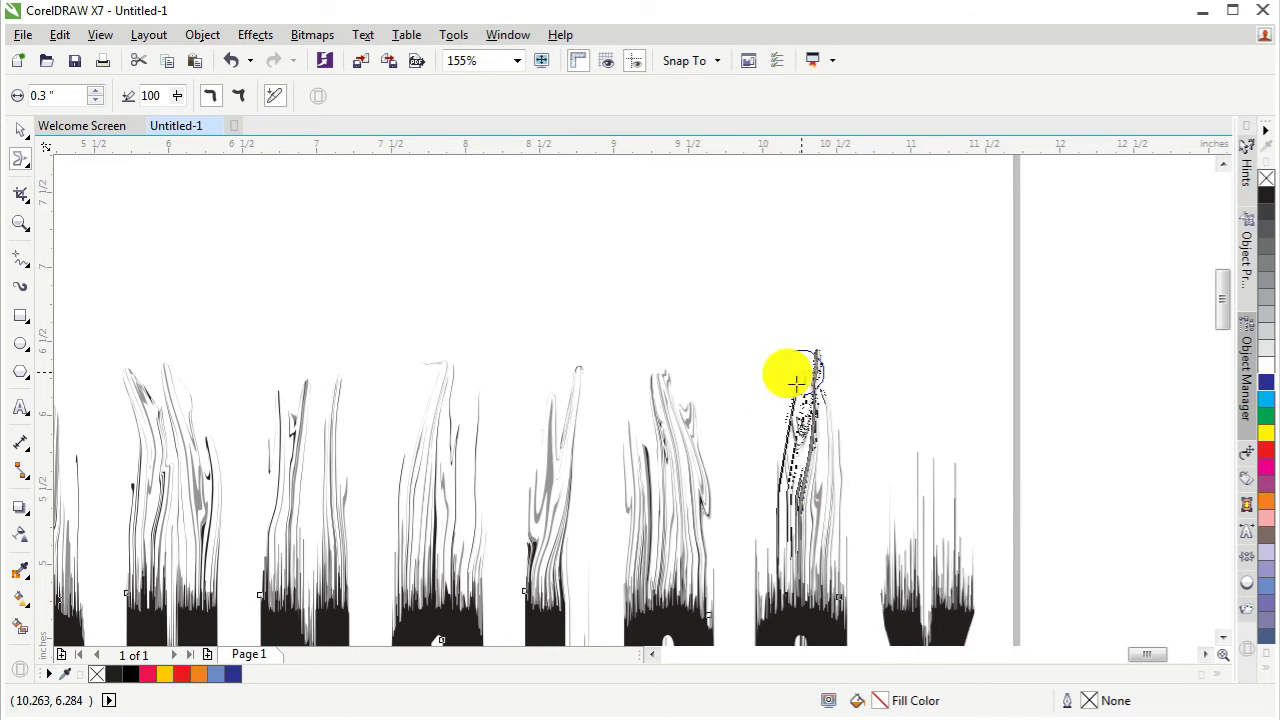
drag(757, 565, 757, 422)
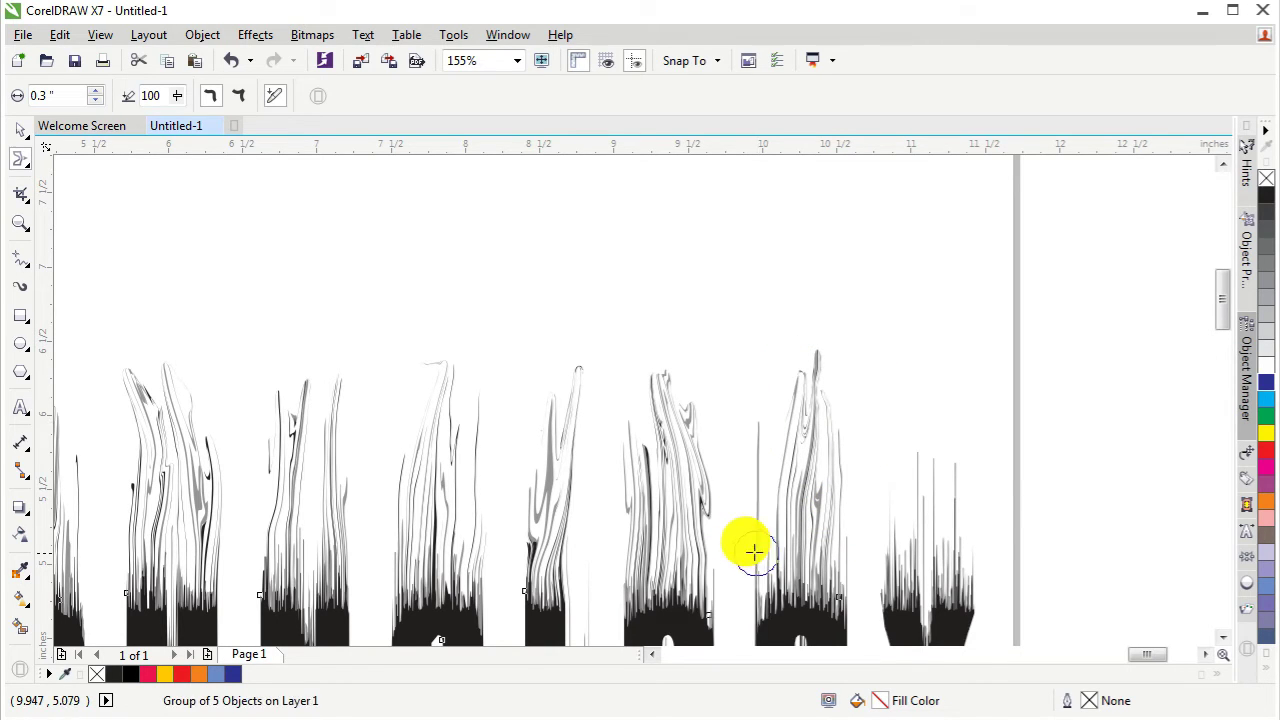
drag(764, 557, 789, 337)
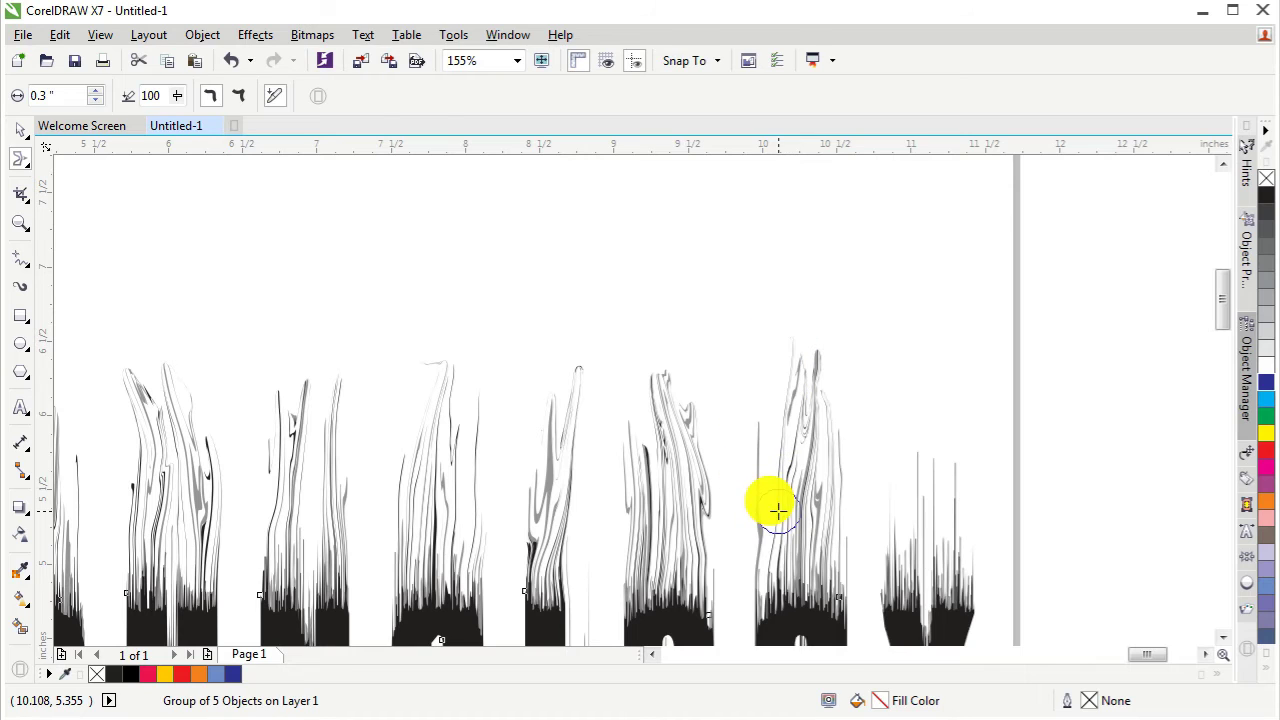
drag(771, 506, 789, 395)
Stretch the rightmost clump's strands upward into tall flame spikes over the last letter
drag(908, 563, 903, 440)
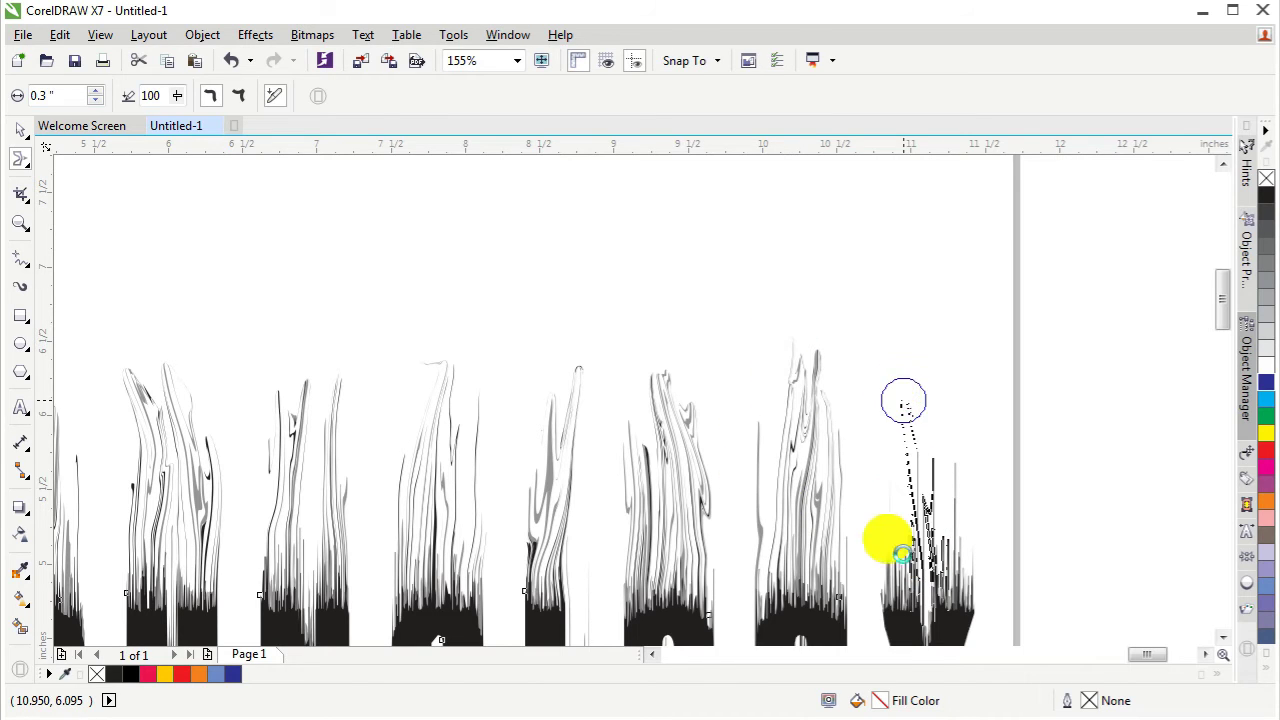
drag(908, 568, 894, 400)
drag(889, 534, 889, 371)
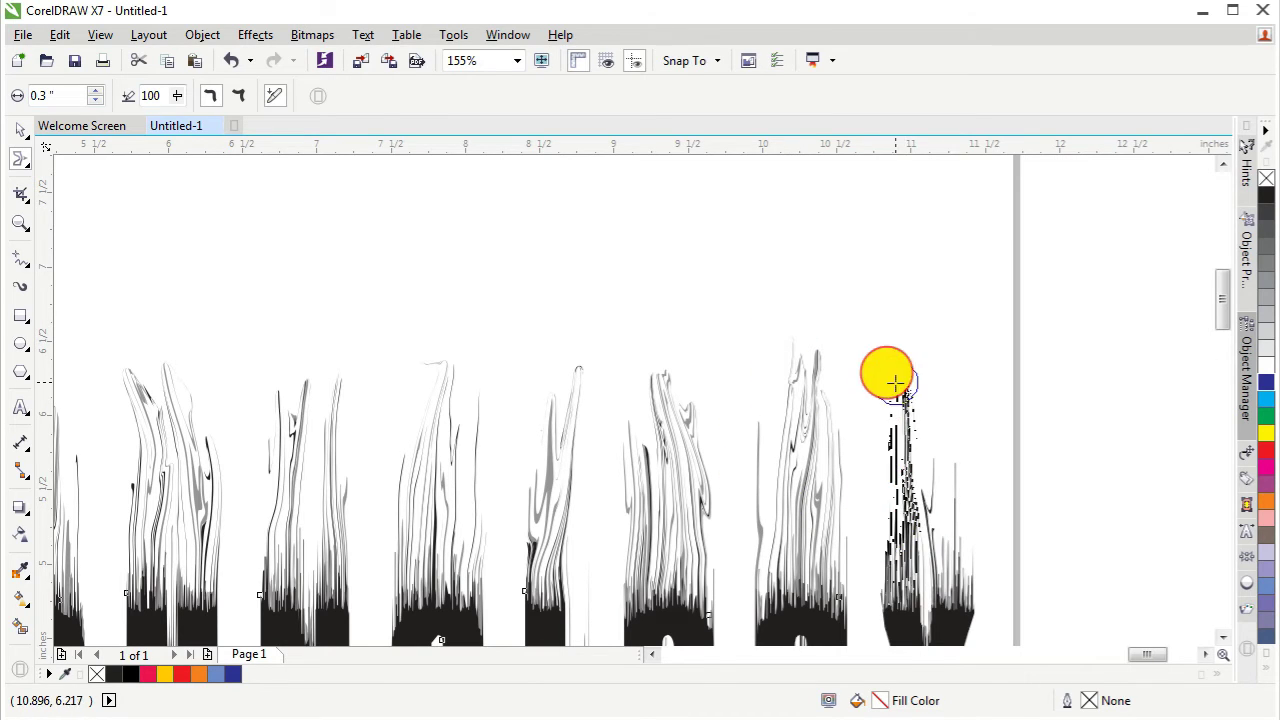
drag(907, 497, 895, 383)
drag(947, 553, 937, 391)
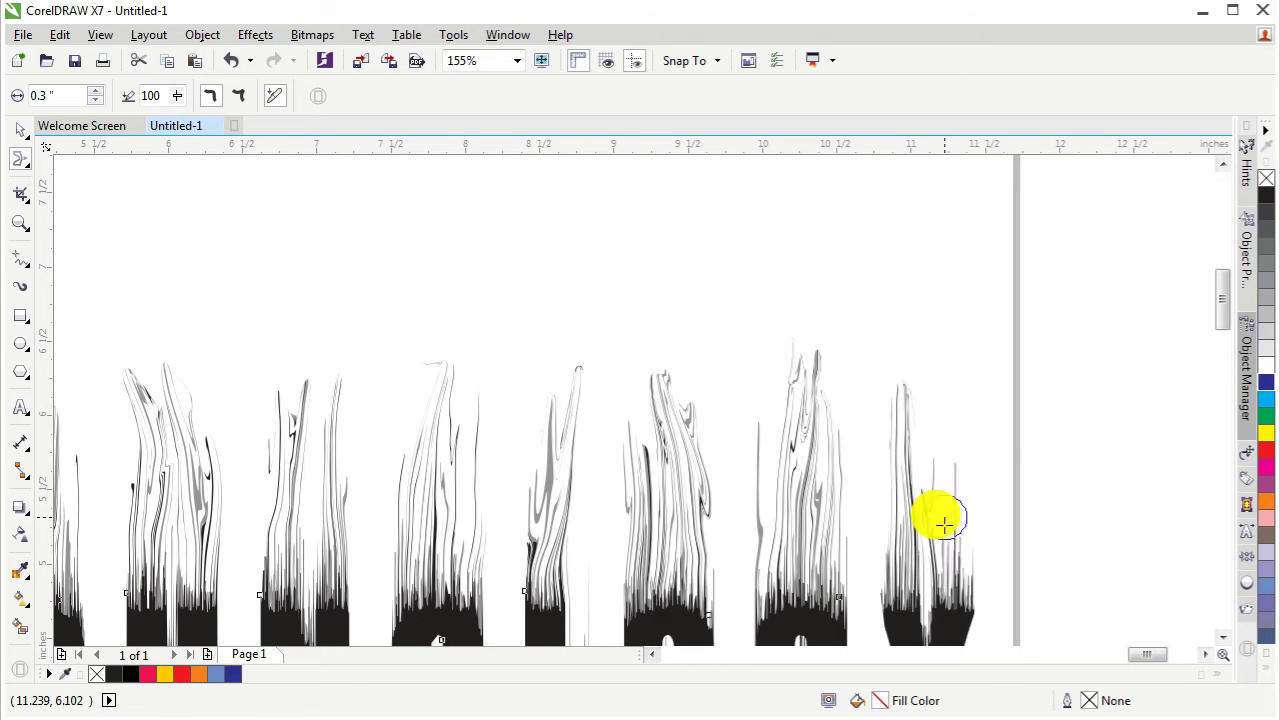
drag(947, 533, 954, 452)
drag(952, 526, 964, 362)
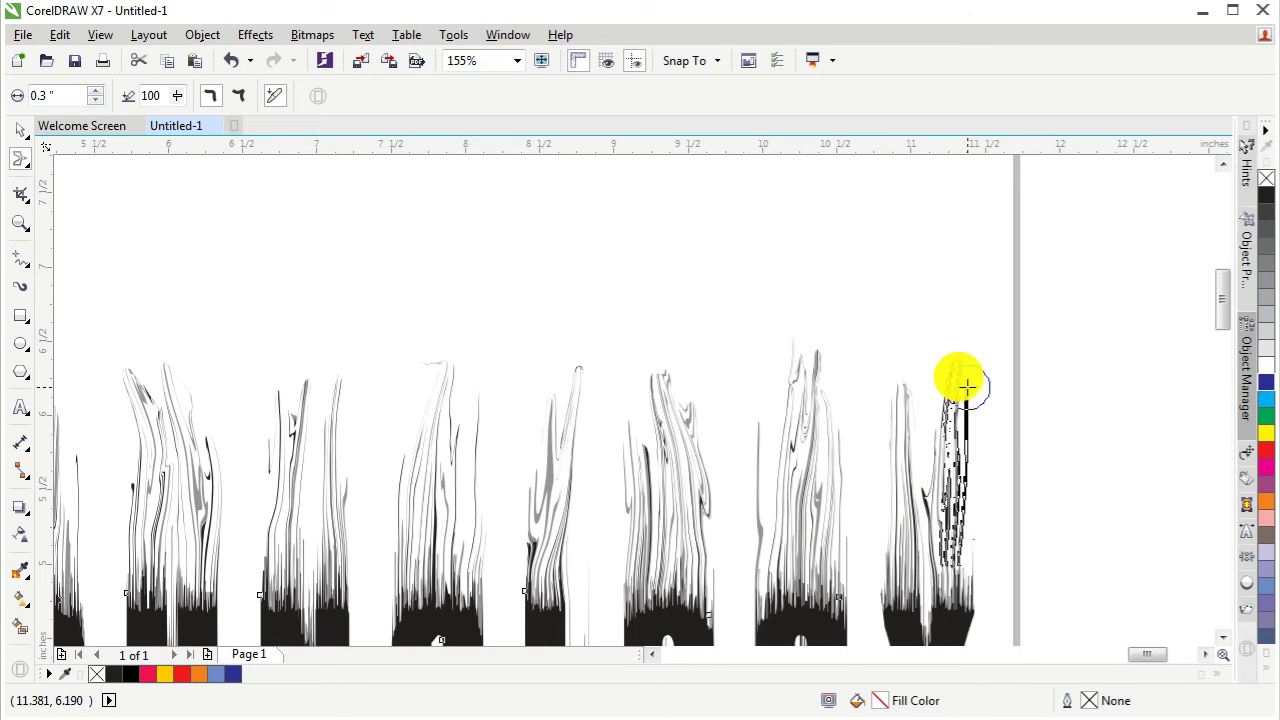
drag(963, 563, 991, 354)
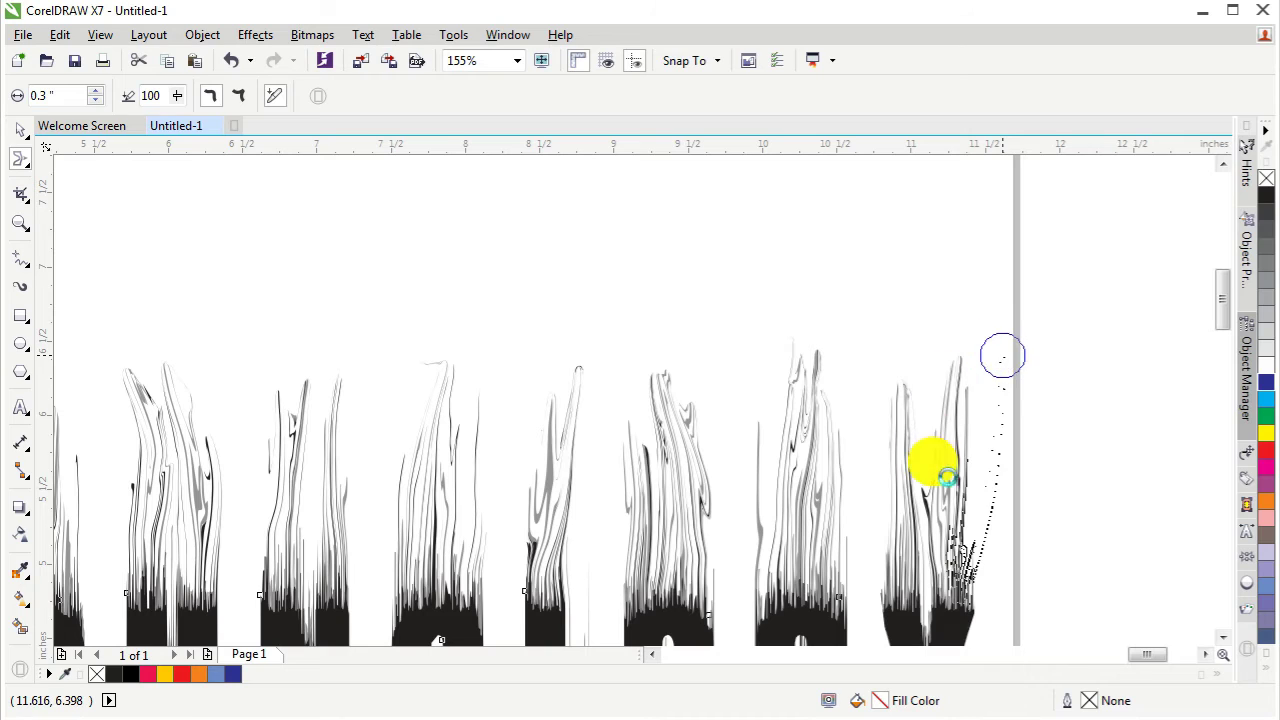
drag(975, 532, 957, 371)
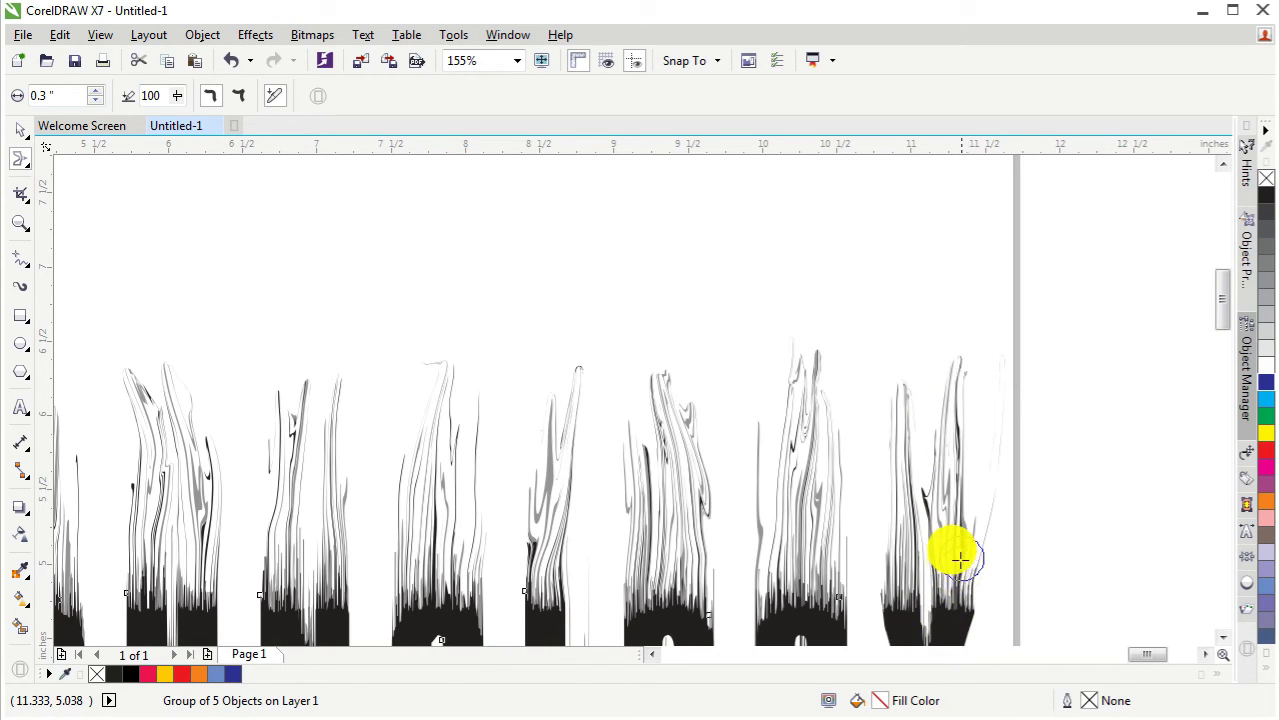
drag(968, 553, 920, 357)
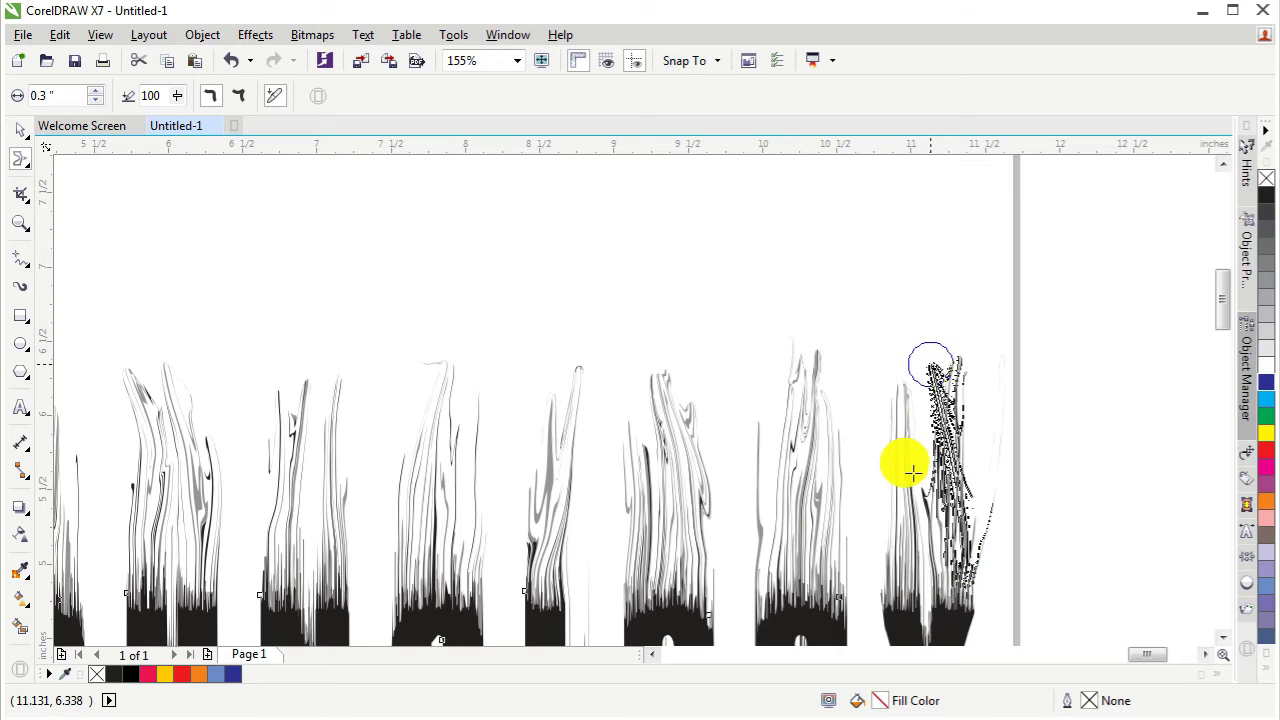
drag(934, 537, 945, 397)
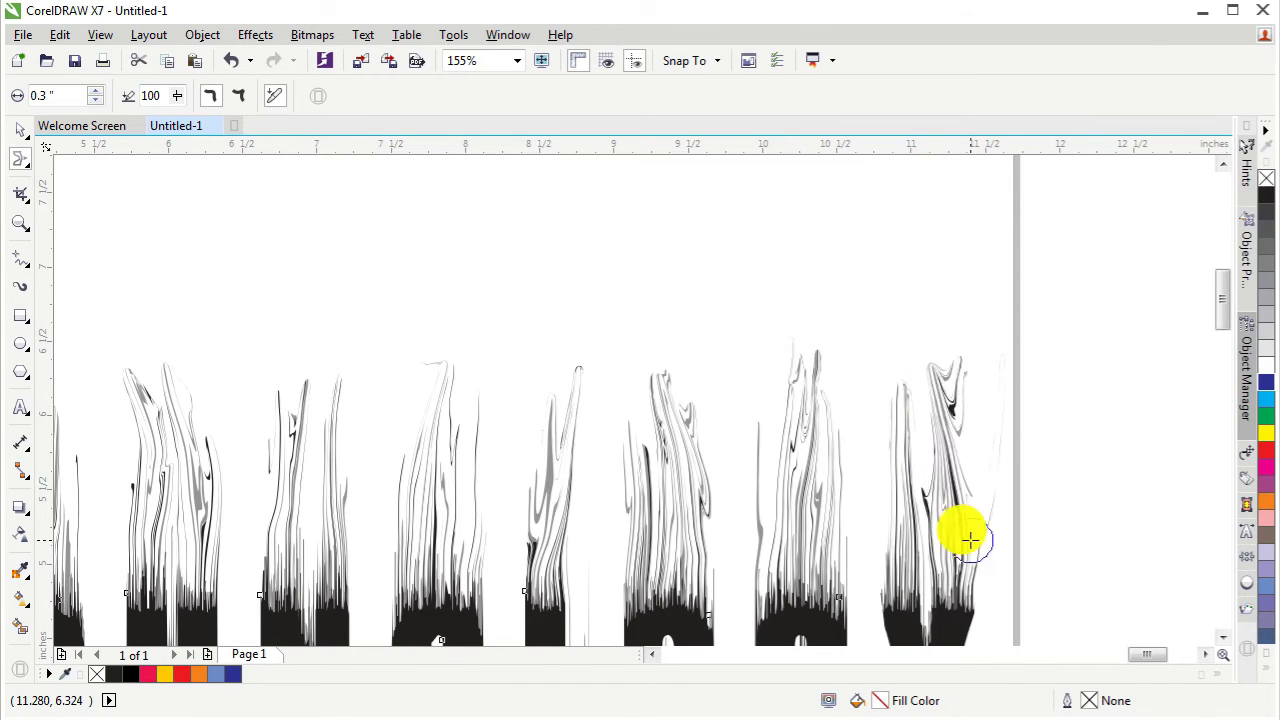
drag(971, 537, 971, 407)
drag(968, 500, 957, 371)
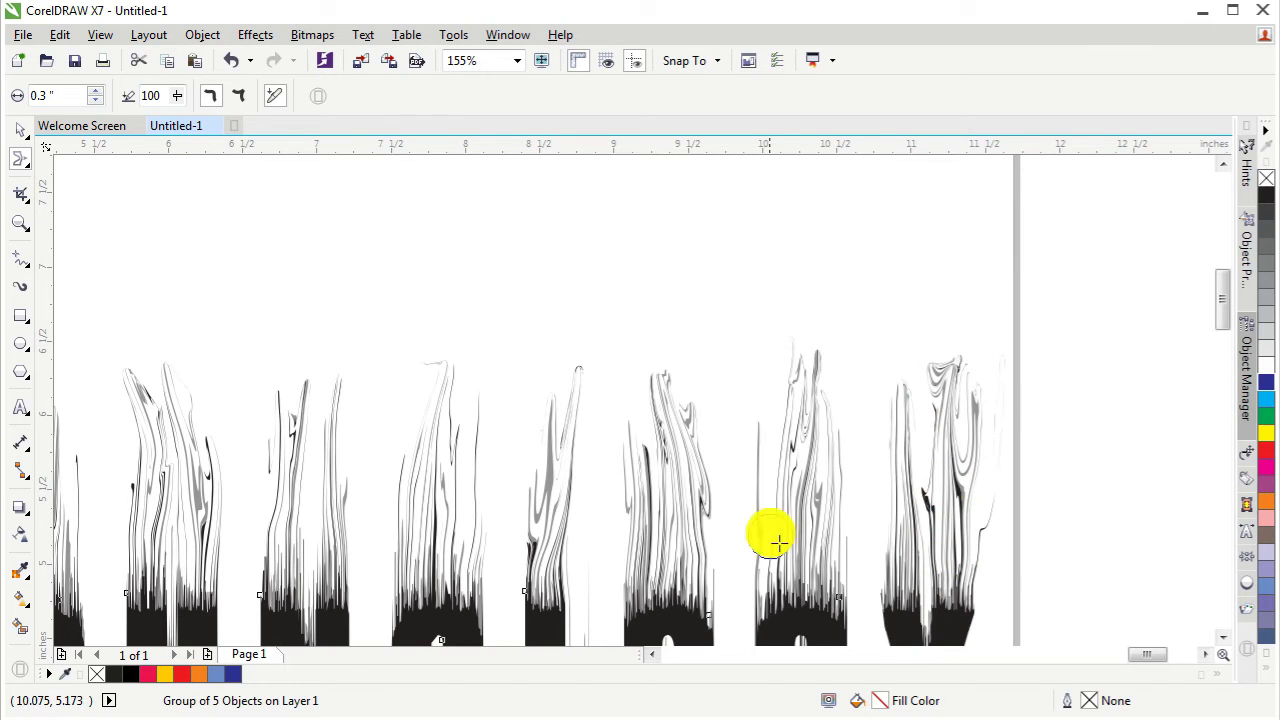
Add one thin flame smear, then move the plain JMS TECHNOLOGY copy off the page's right side
scroll(555, 472, down, 4)
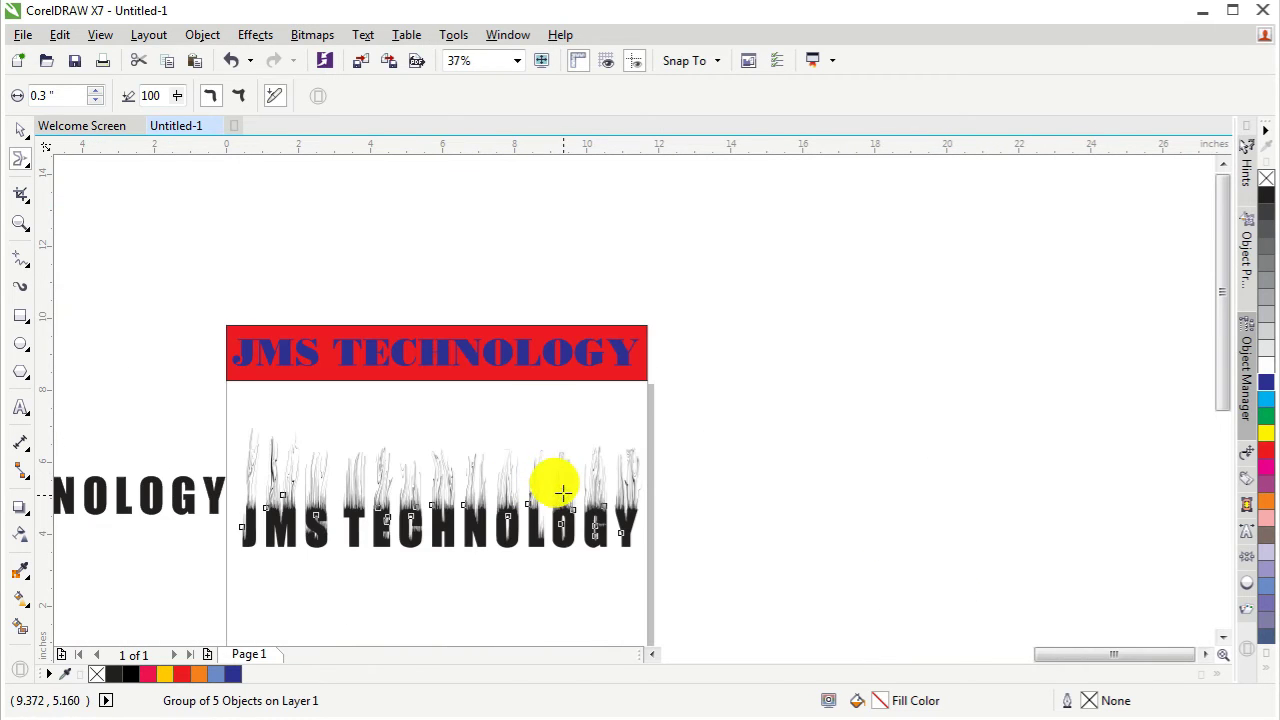
mouse_move(410, 475)
mouse_down()
mouse_move(408, 423)
mouse_move(412, 440)
mouse_up()
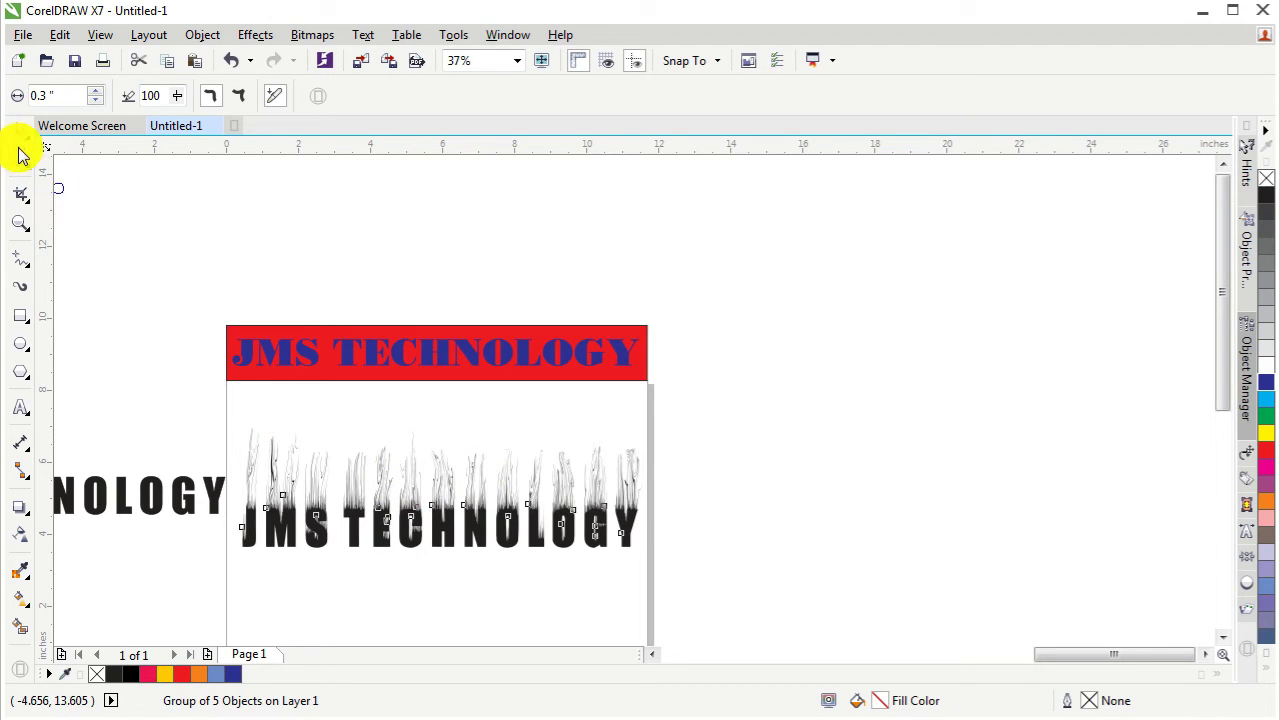
click(19, 147)
scroll(825, 507, down, 2)
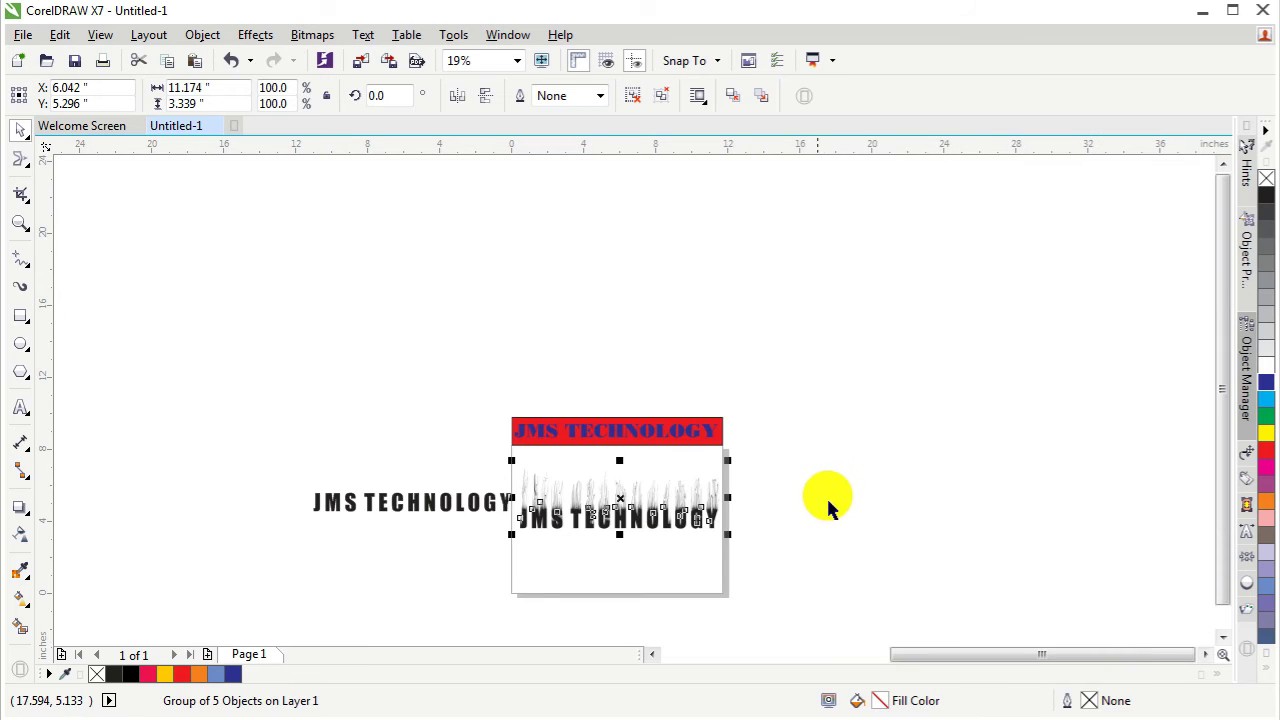
drag(428, 505, 849, 483)
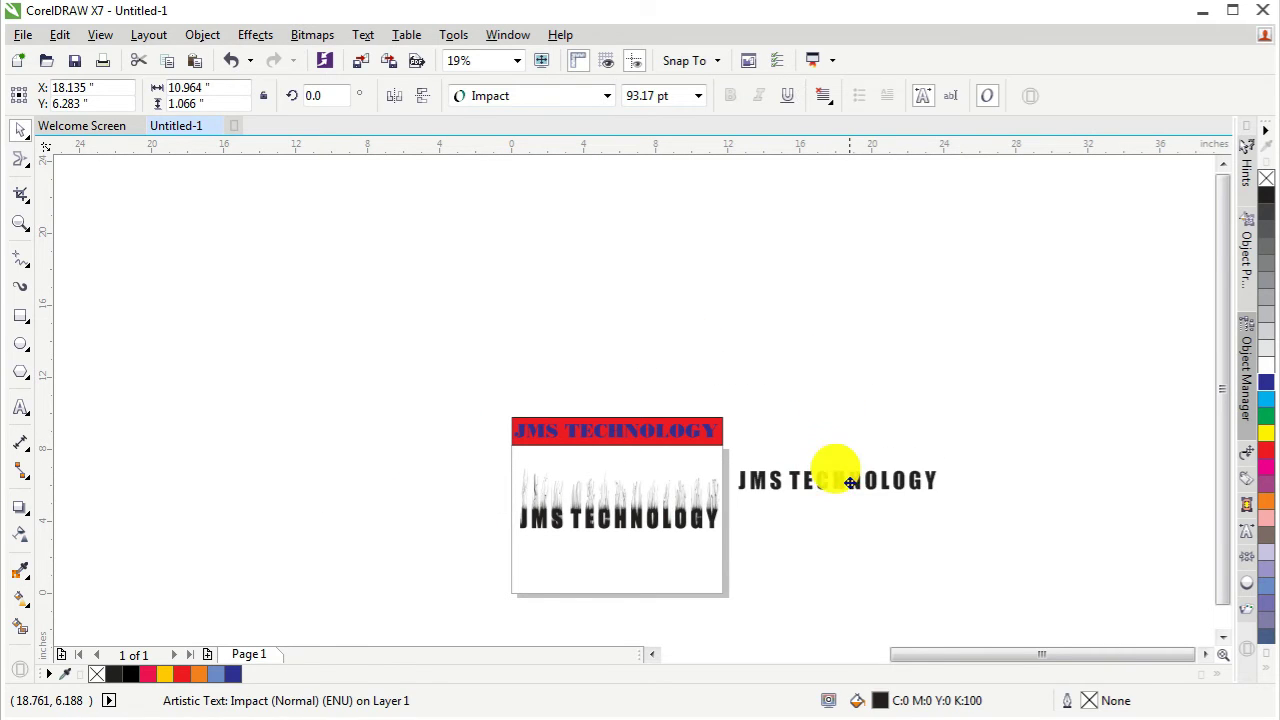
click(385, 521)
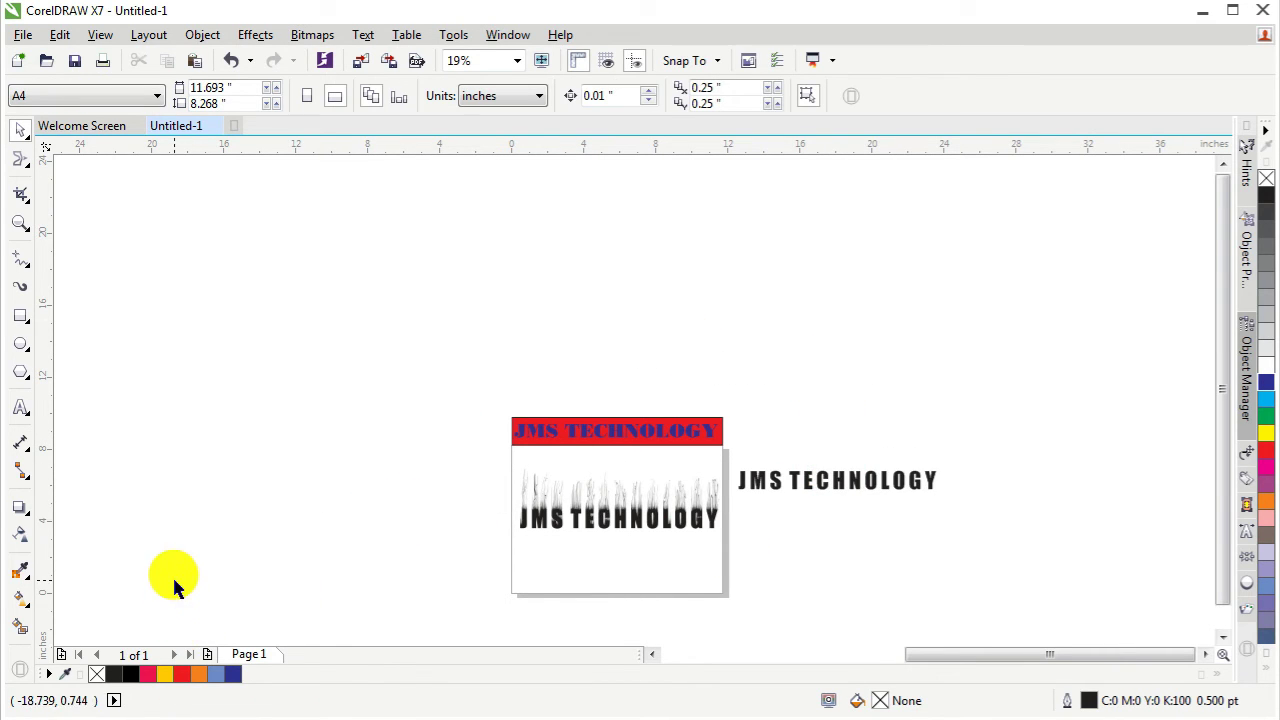
Select both fire photos together and move them beneath the page
click(365, 68)
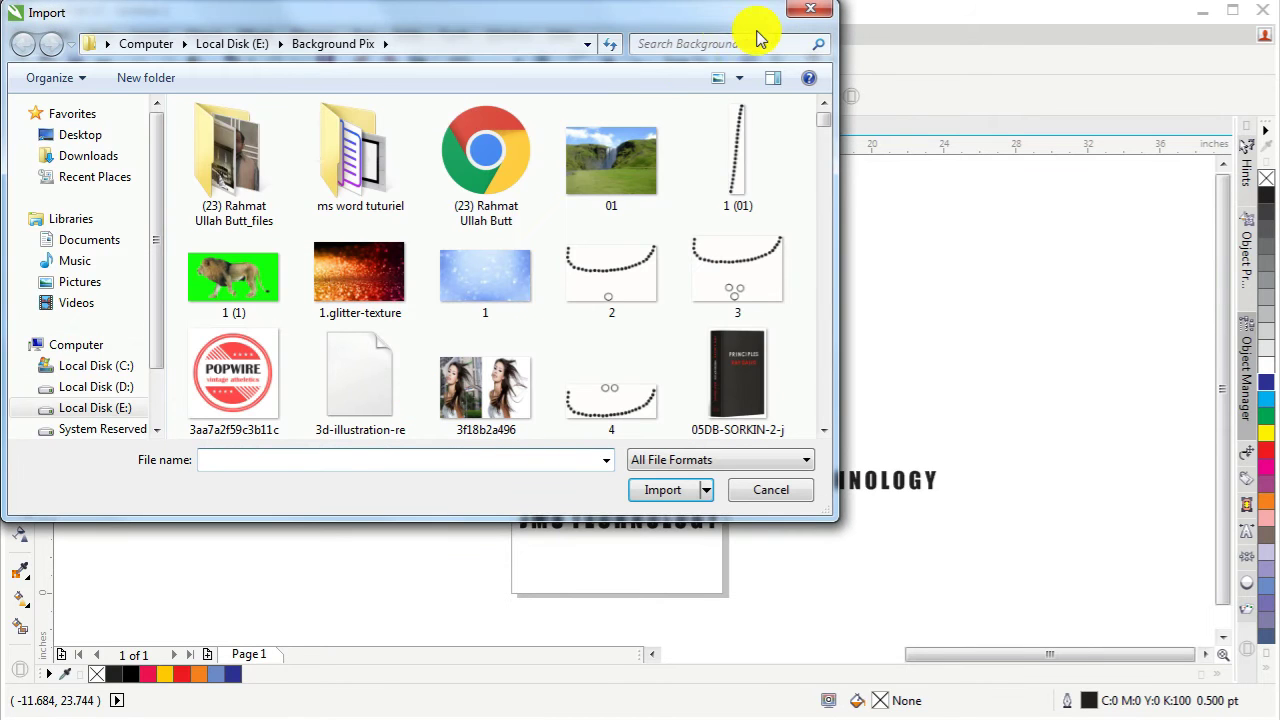
click(818, 12)
scroll(400, 415, down, 2)
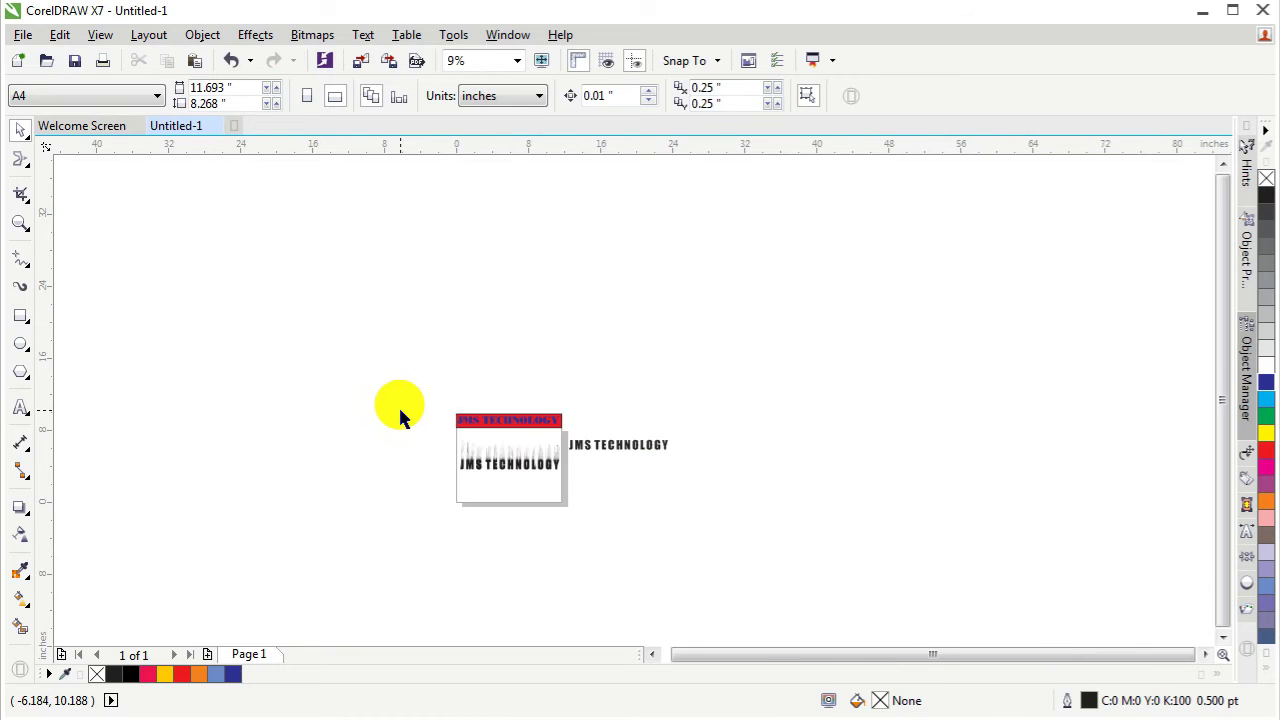
scroll(400, 415, down, 1)
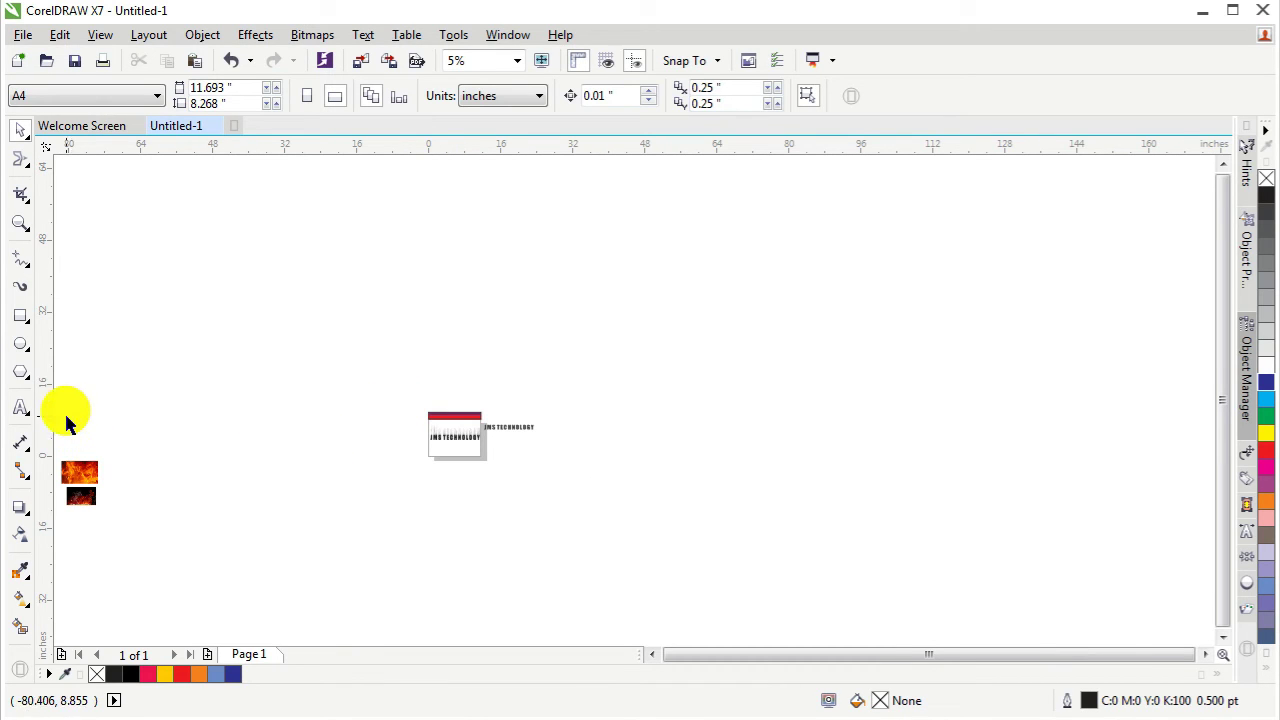
mouse_move(73, 547)
mouse_down()
mouse_move(114, 452)
mouse_move(80, 480)
mouse_up()
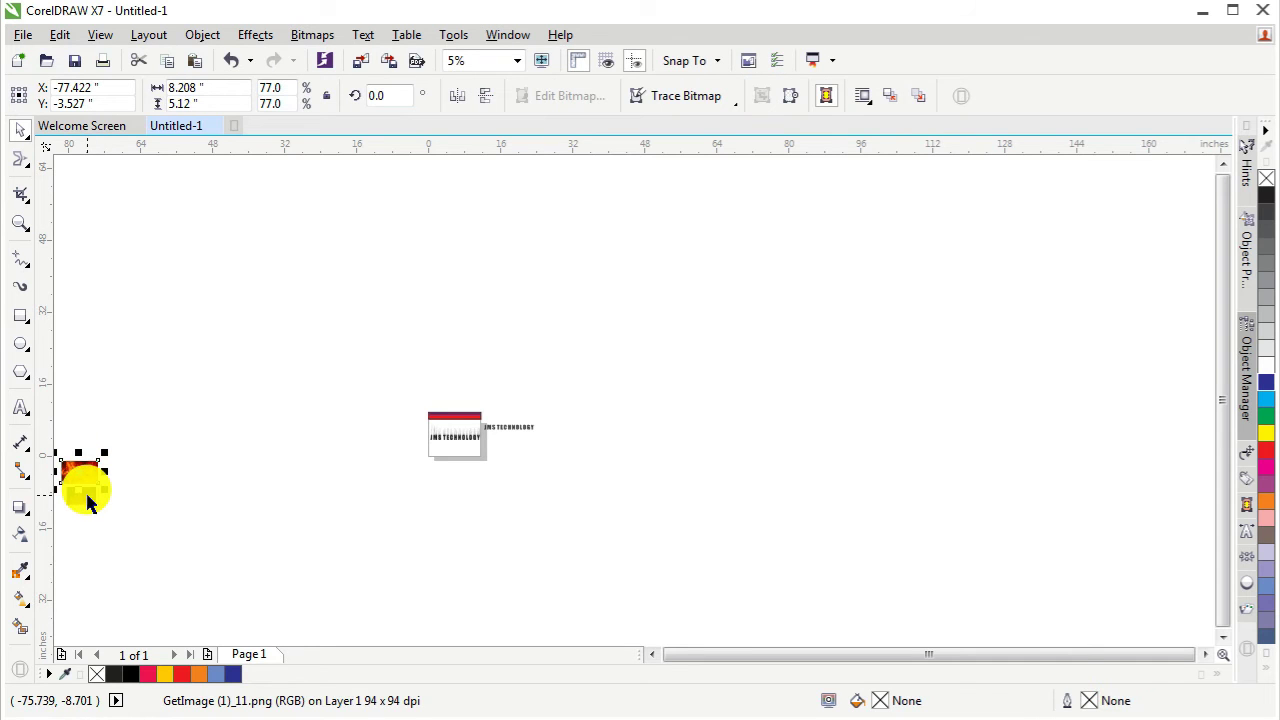
shift+click(87, 498)
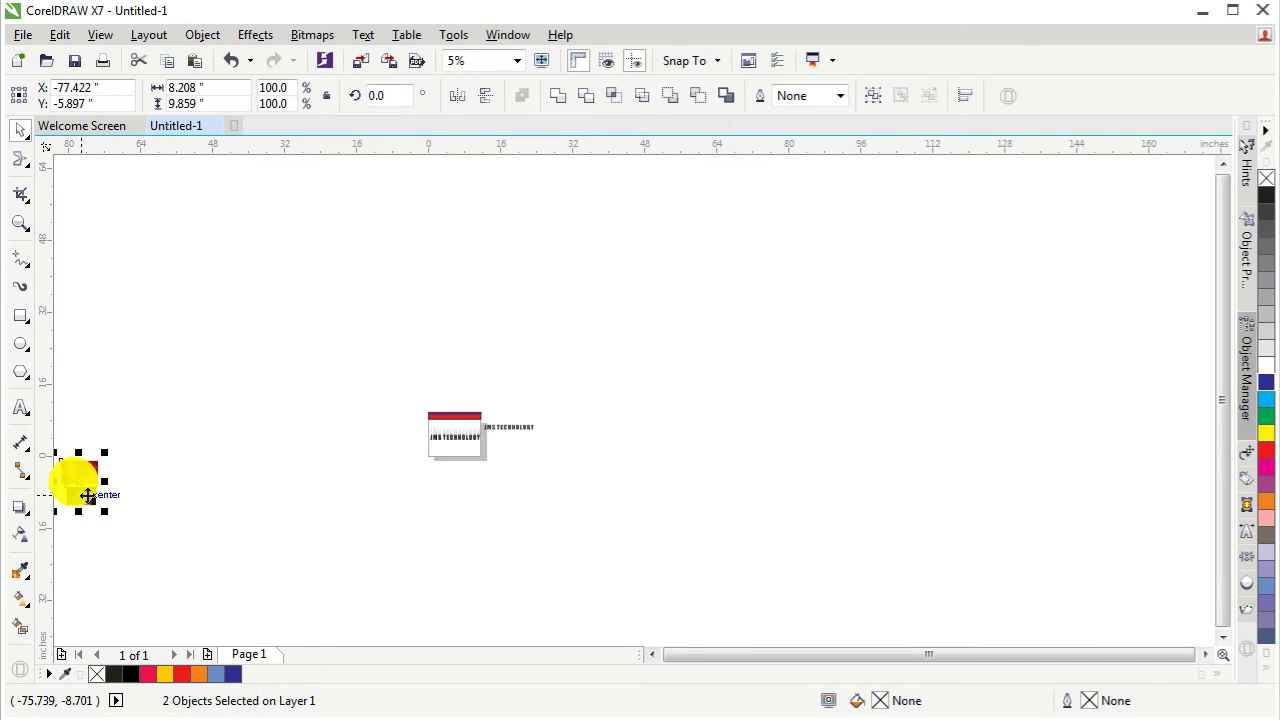
mouse_move(82, 487)
mouse_down()
mouse_move(555, 482)
mouse_move(481, 484)
mouse_up()
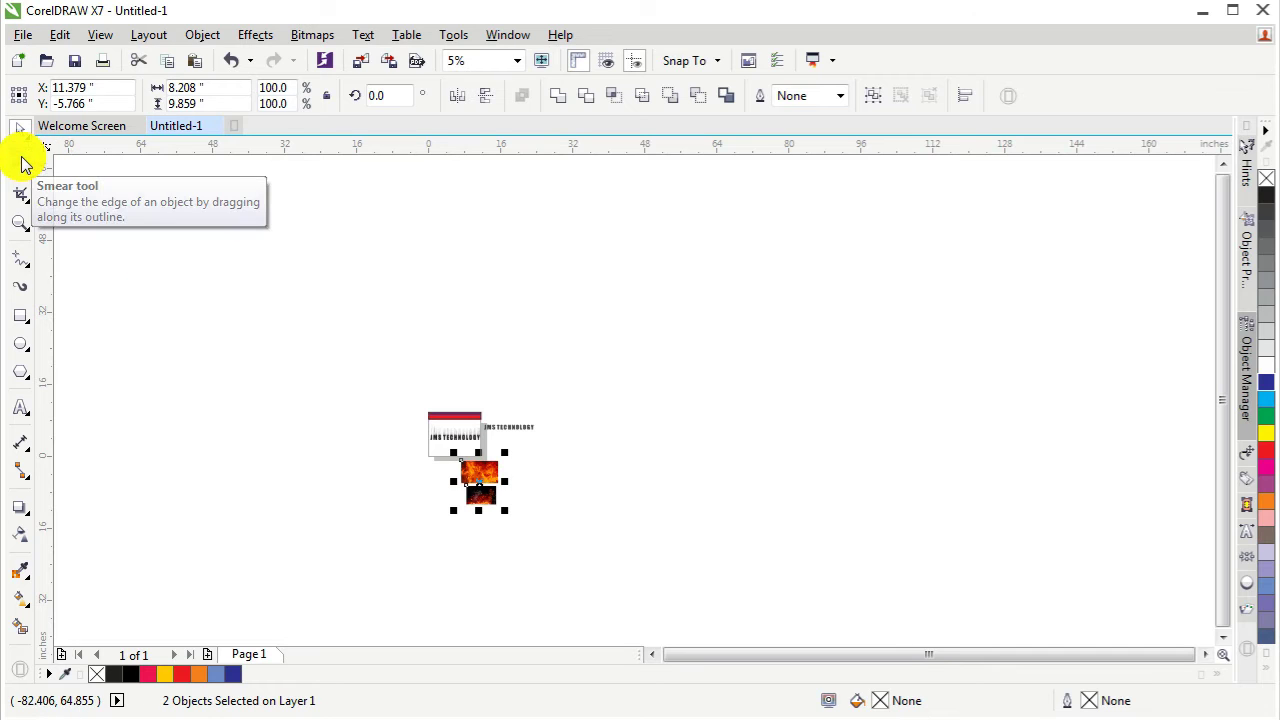
Zoom in on the logo and photos, and move the bright fire photo left of the page
click(21, 223)
drag(354, 372, 541, 518)
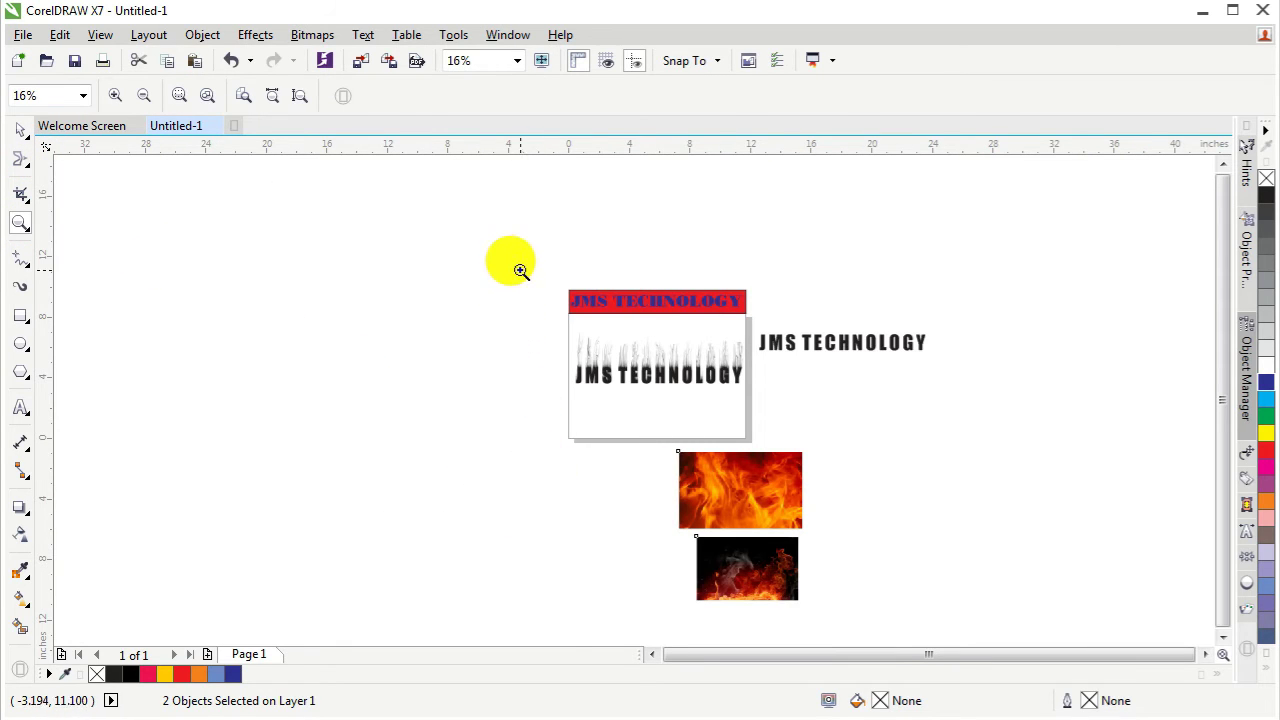
mouse_move(520, 270)
mouse_down()
mouse_move(871, 551)
mouse_move(910, 598)
mouse_up()
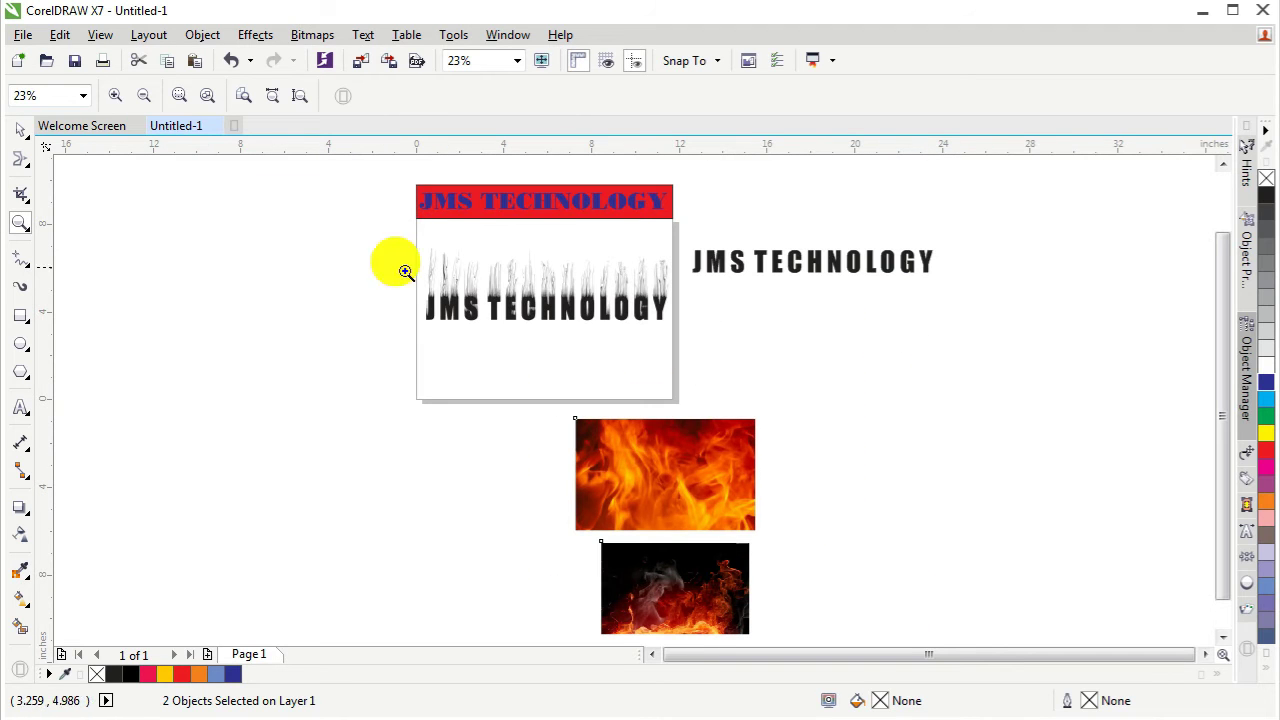
click(20, 125)
click(686, 538)
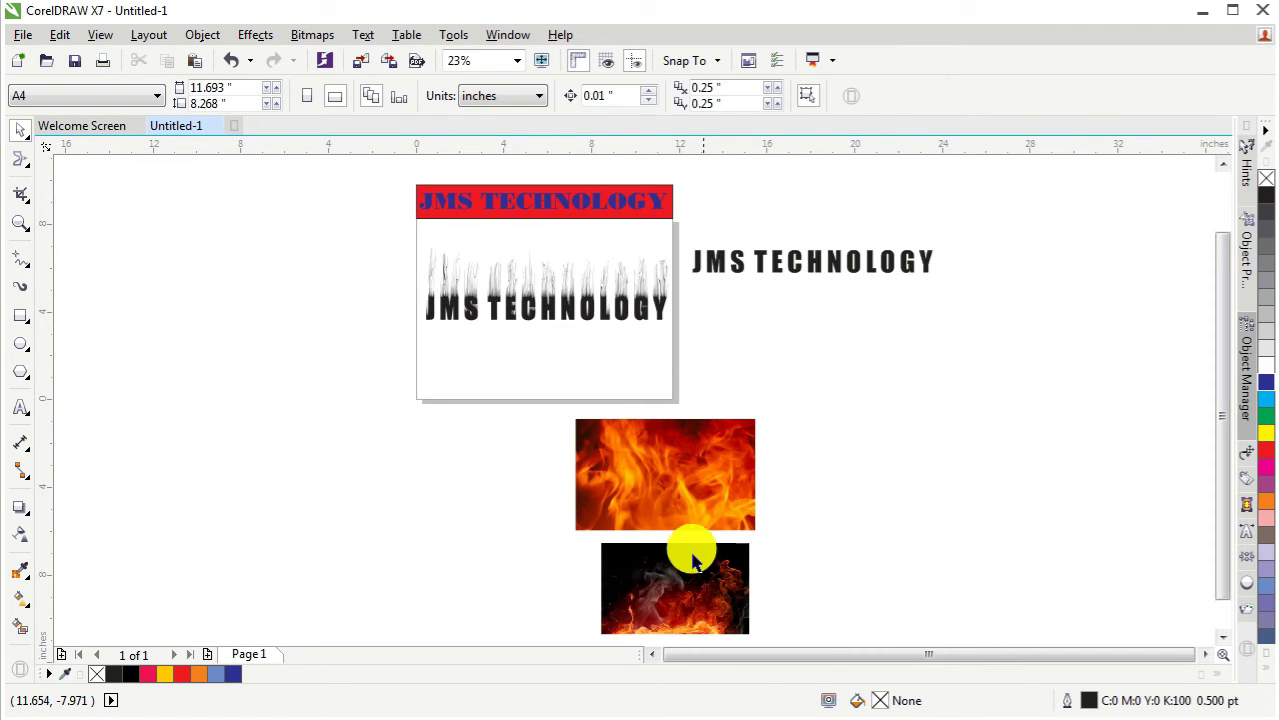
click(702, 515)
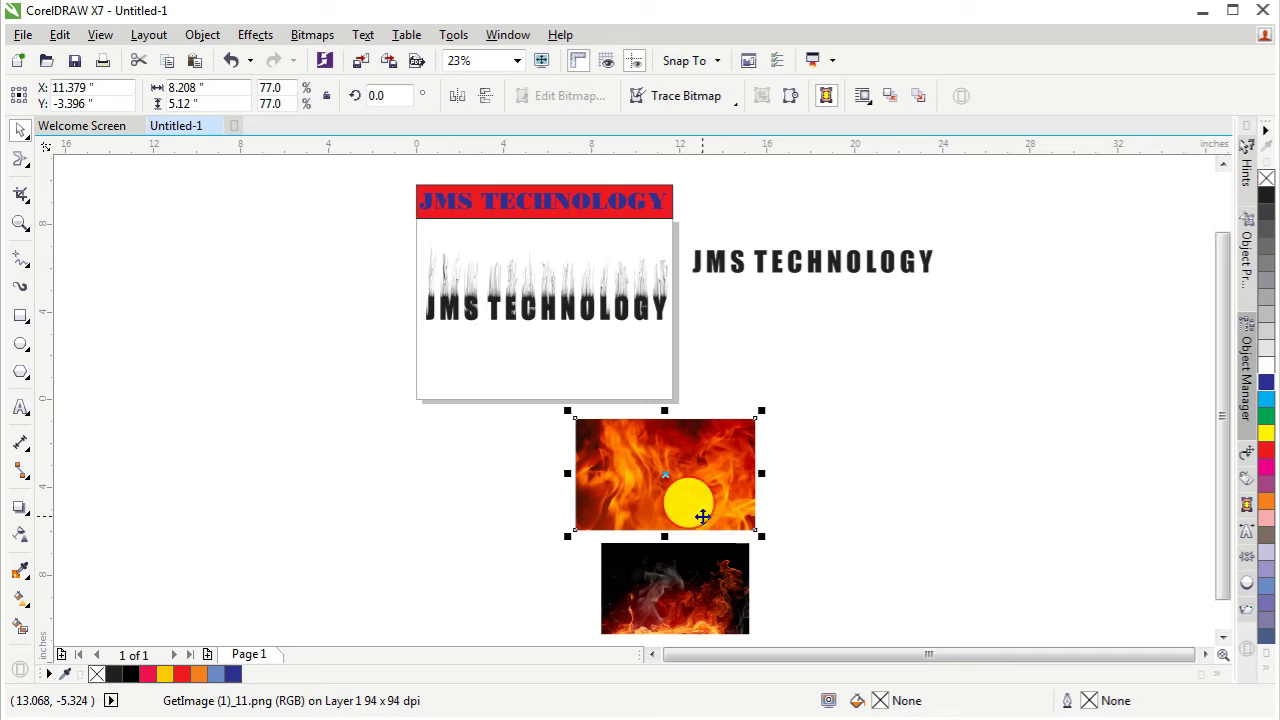
drag(702, 516, 346, 463)
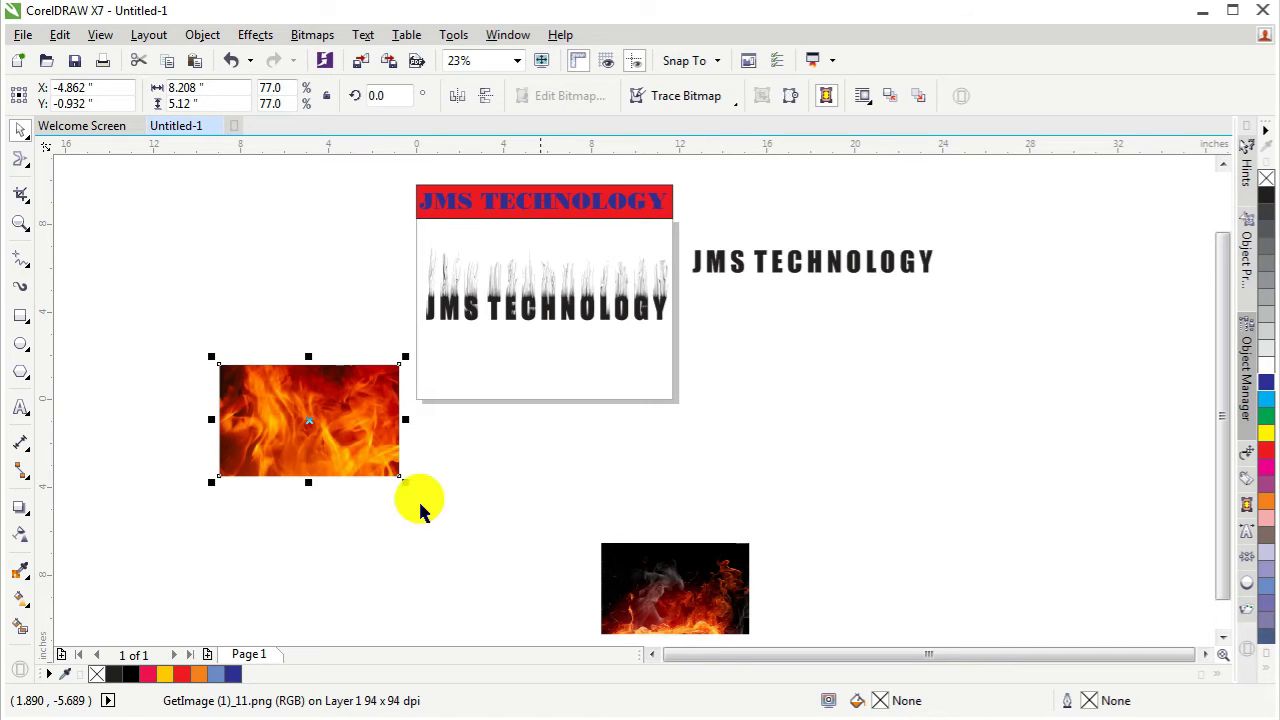
click(498, 313)
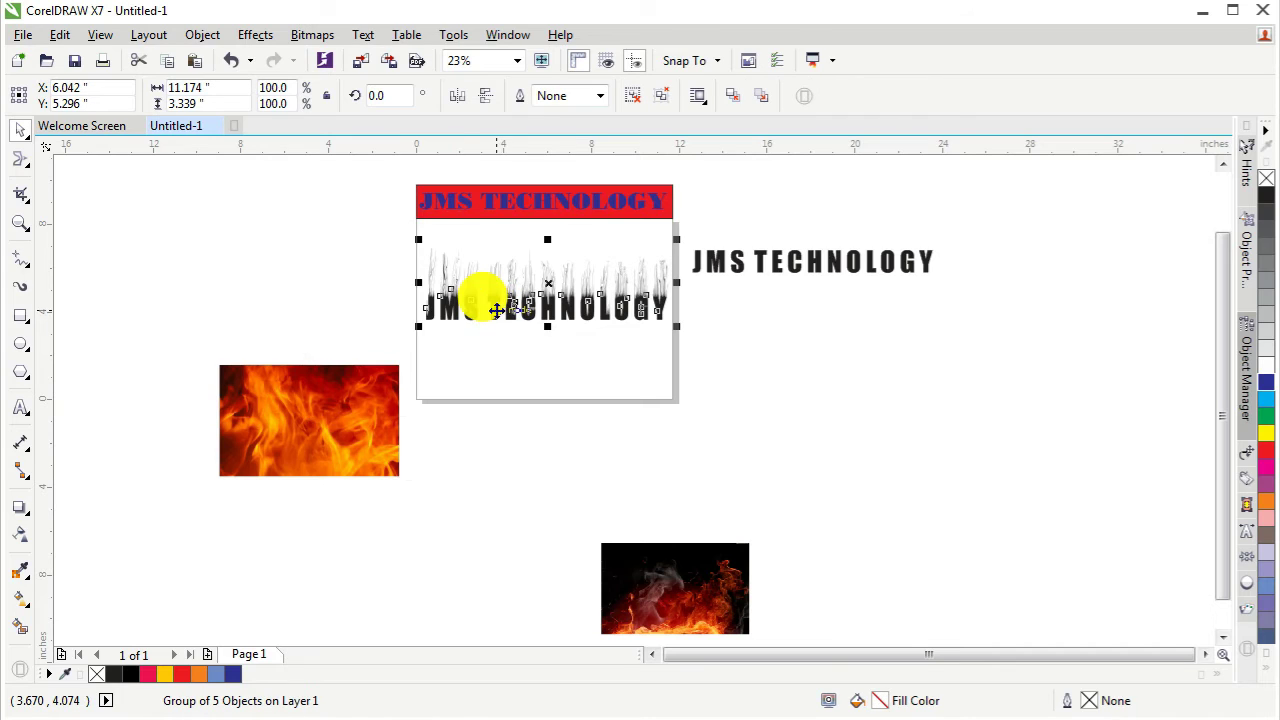
click(308, 392)
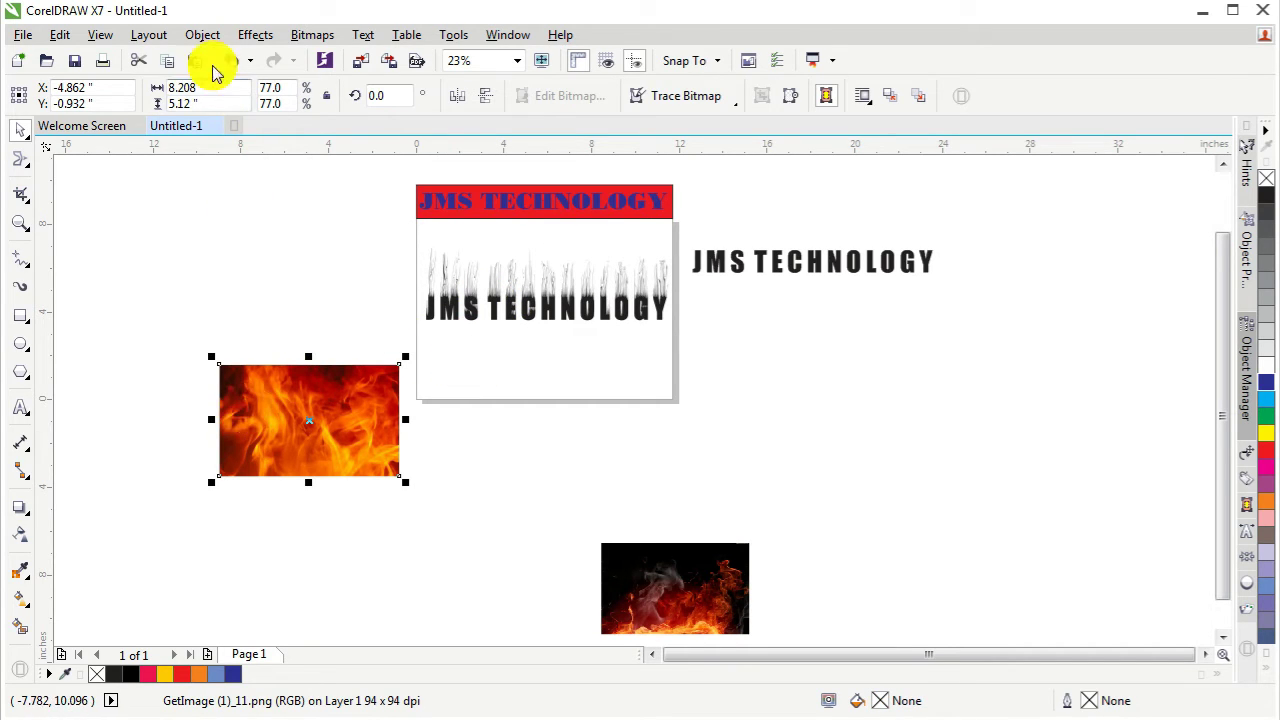
PowerClip the bright fire photo inside the JMS TECHNOLOGY flame text with Place Inside Frame
click(202, 35)
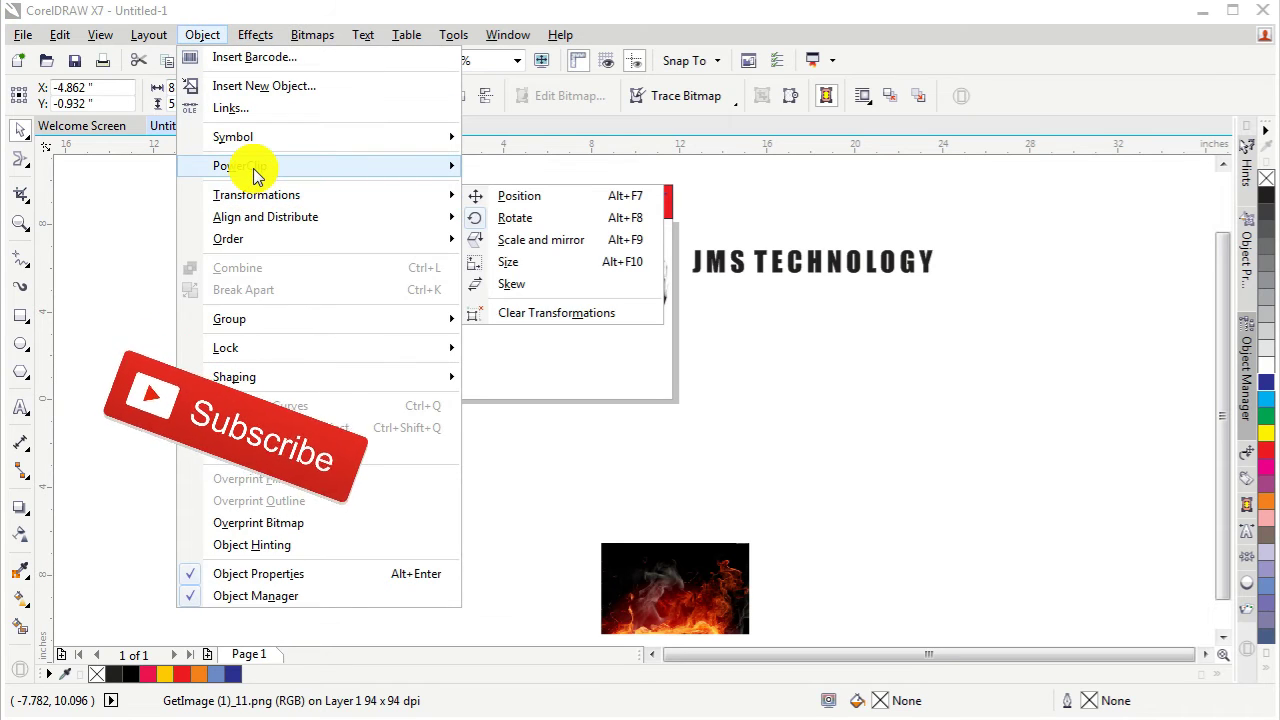
click(523, 166)
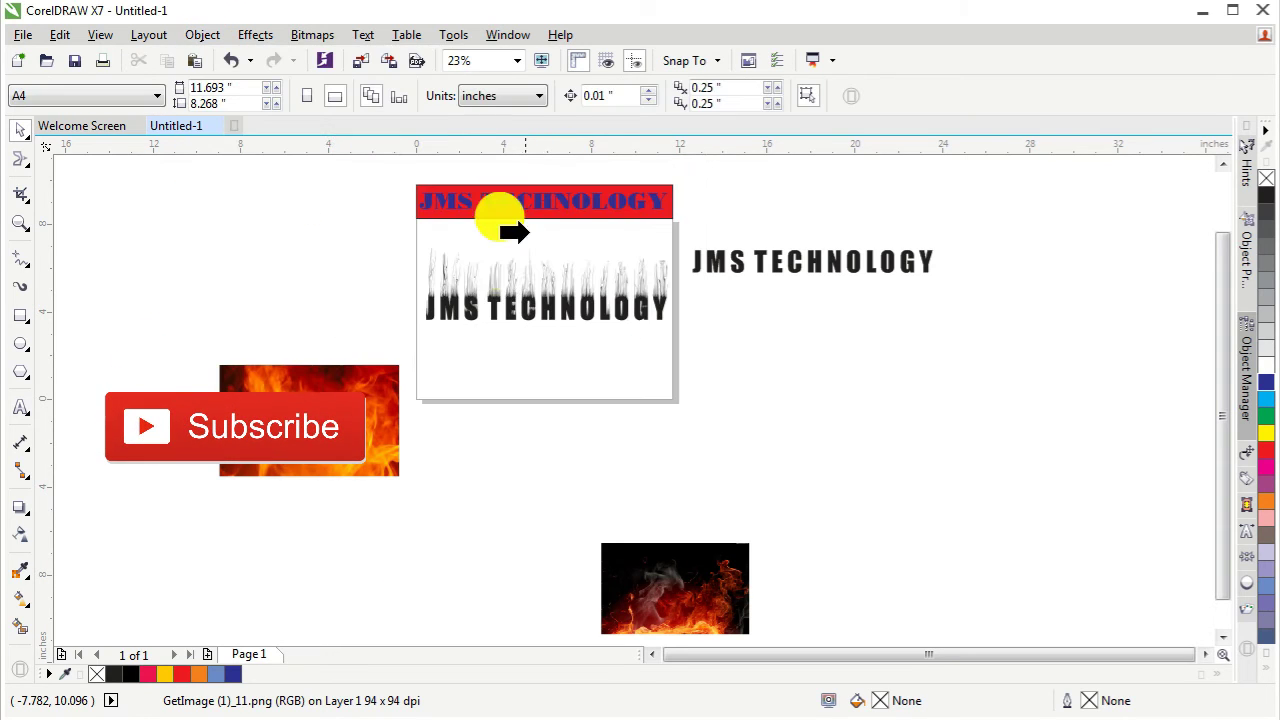
click(508, 312)
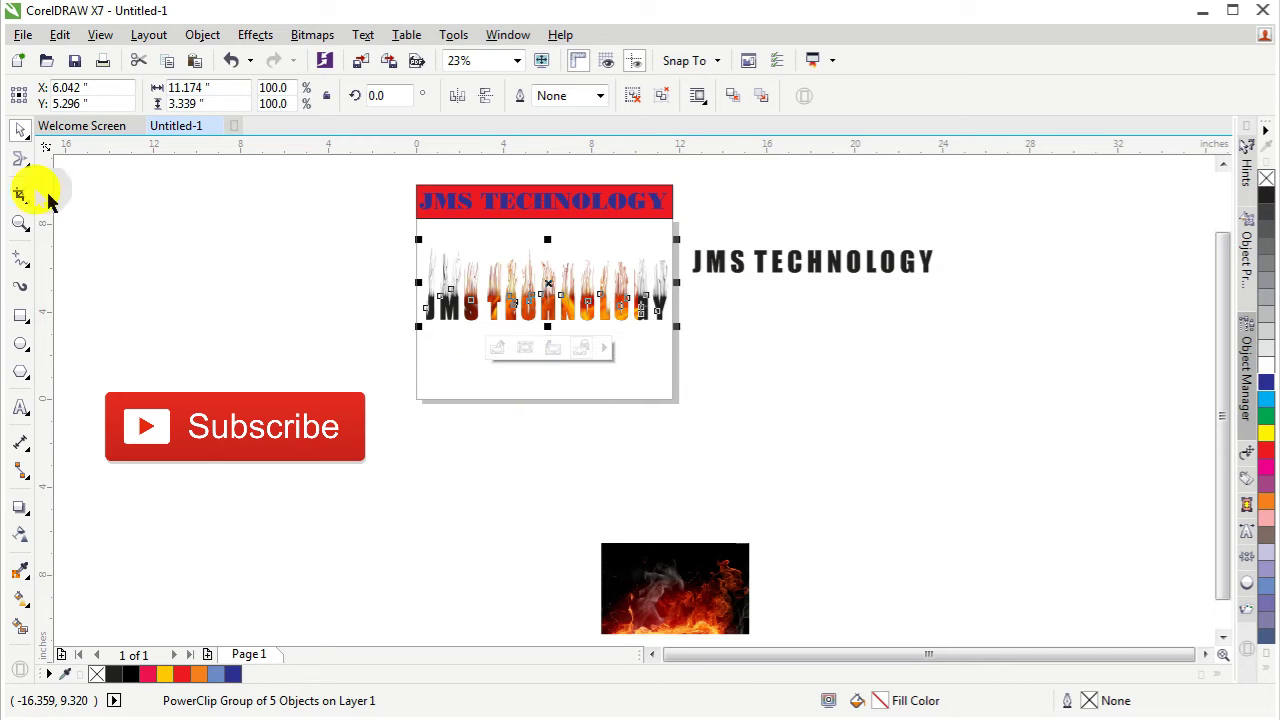
Zoom in and out to inspect the fire-filled lettering, then select the group
click(21, 222)
drag(386, 214, 460, 175)
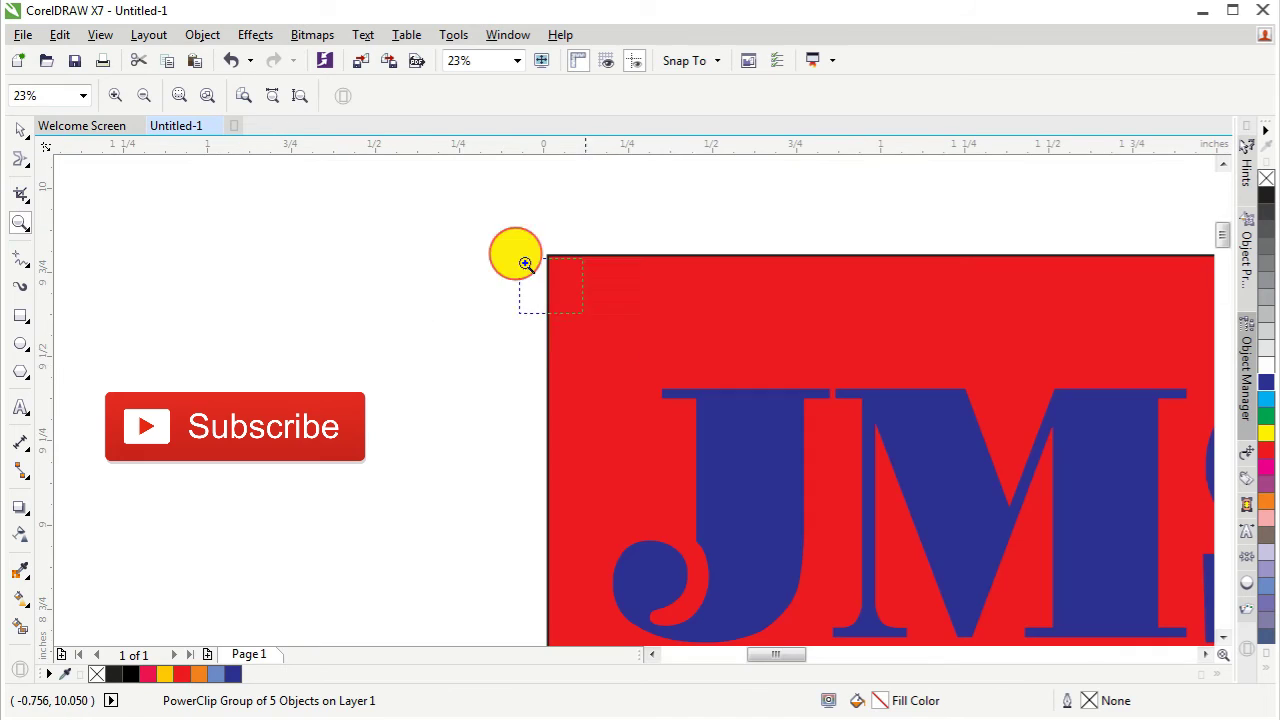
drag(519, 258, 641, 366)
right_click(641, 366)
right_click(641, 366)
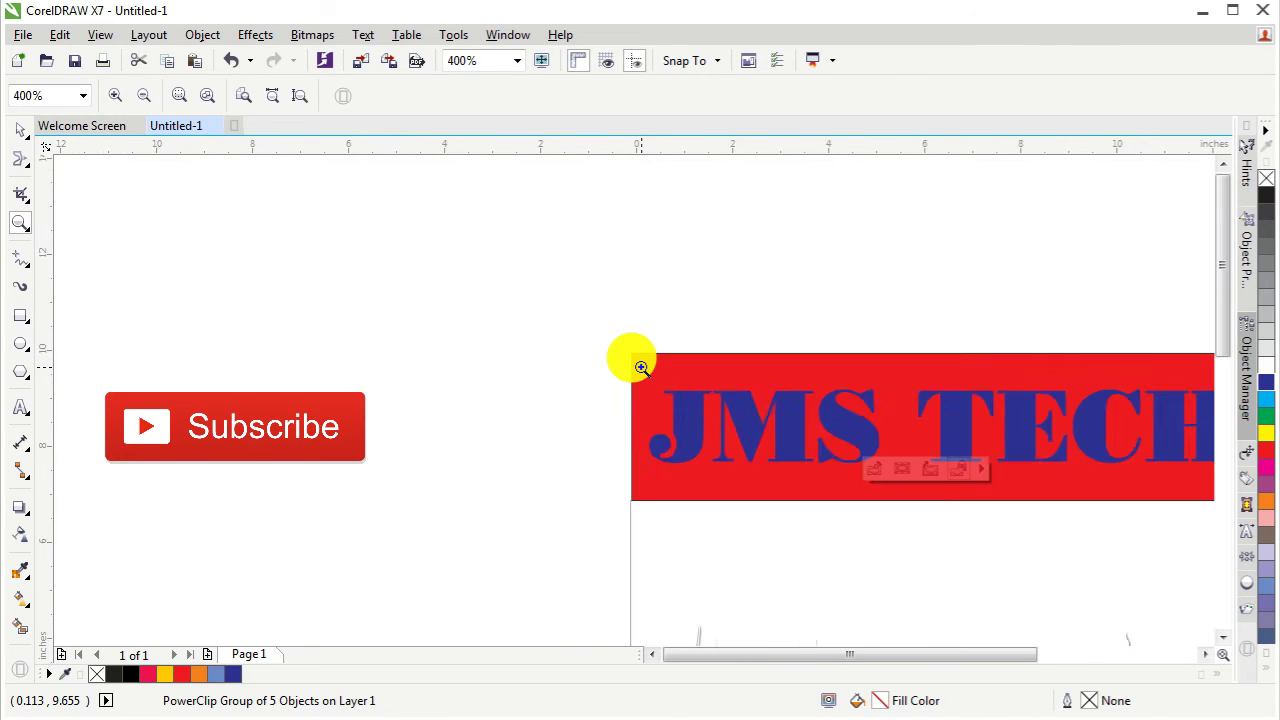
right_click(641, 366)
drag(591, 409, 944, 590)
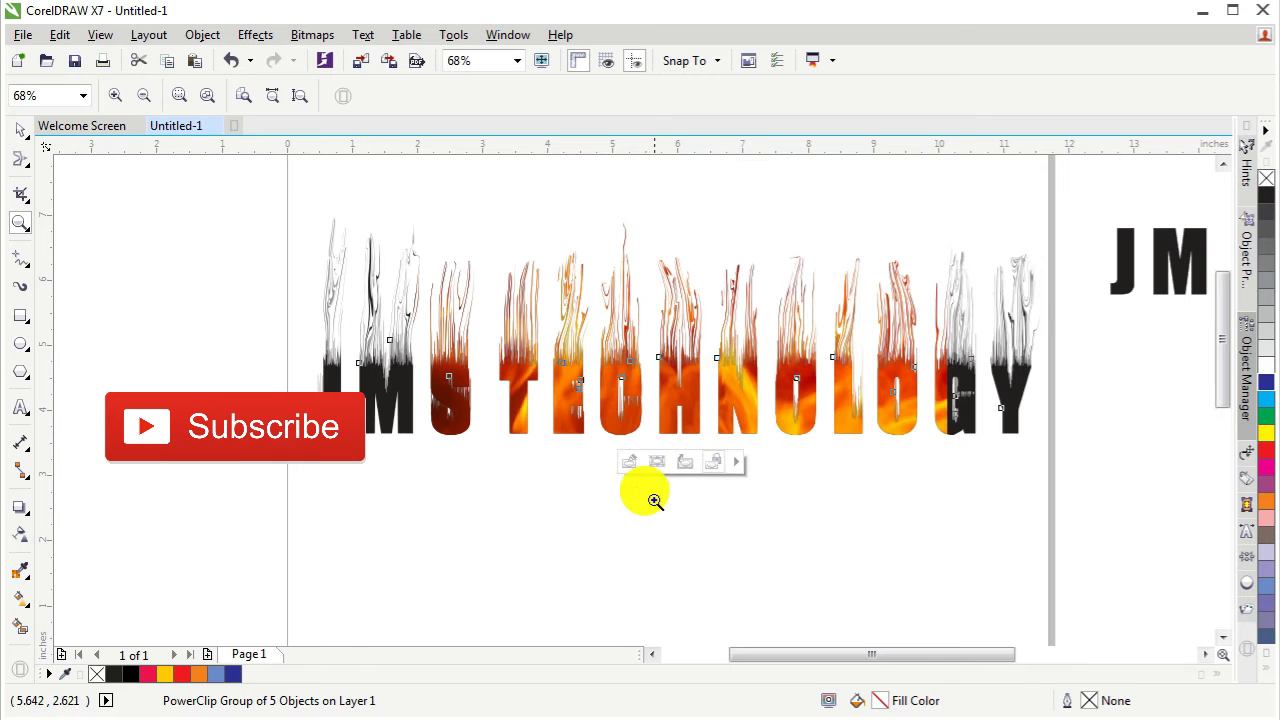
click(20, 131)
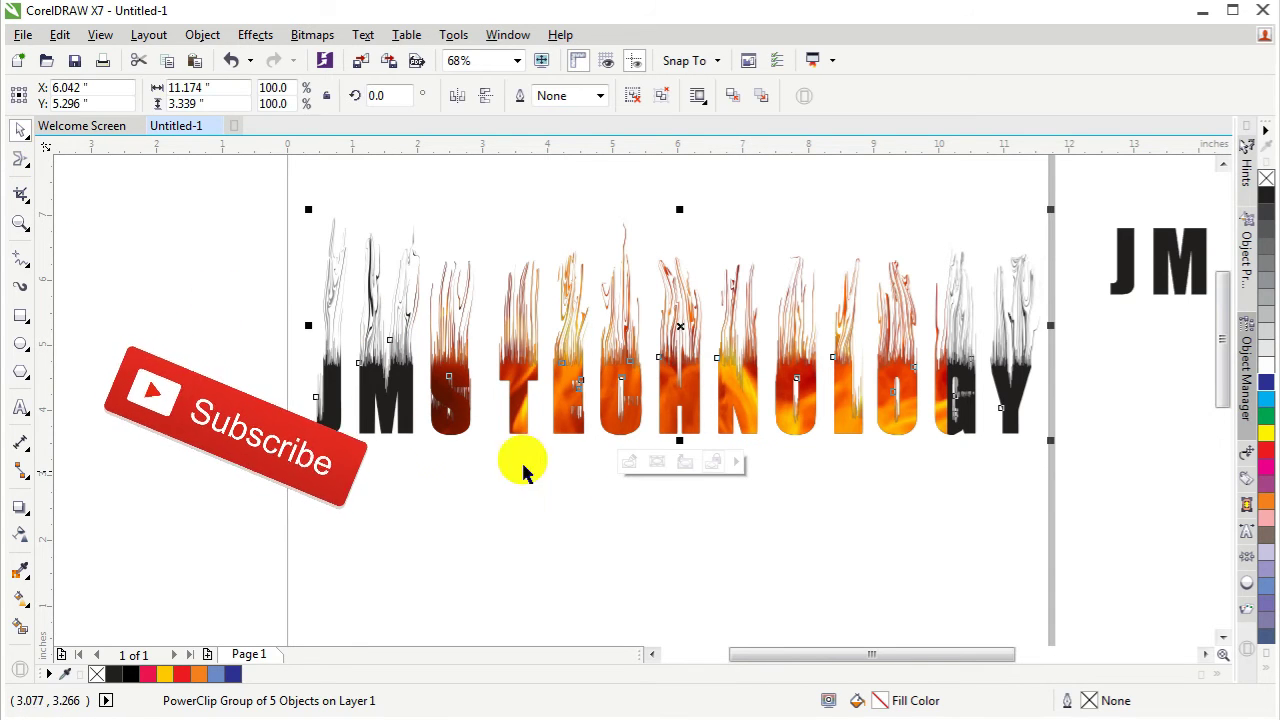
Edit the PowerClip contents and enlarge the fire photo to cover every letter
click(634, 464)
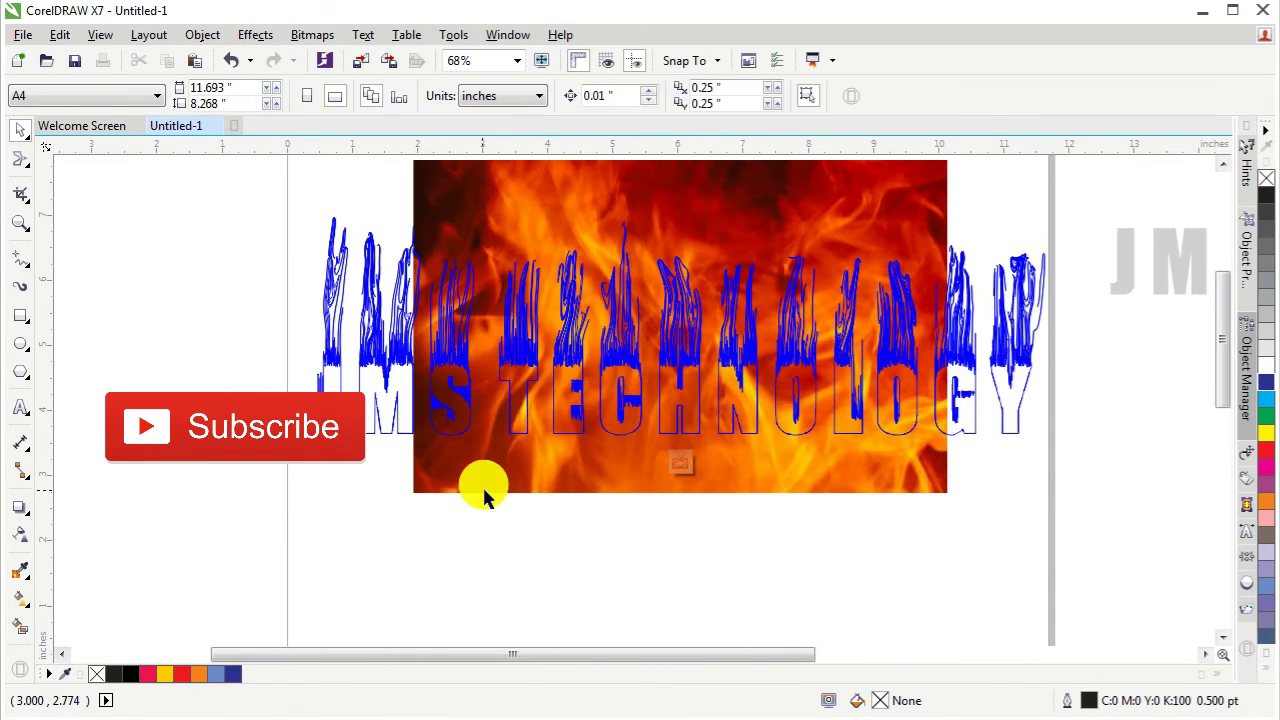
click(481, 493)
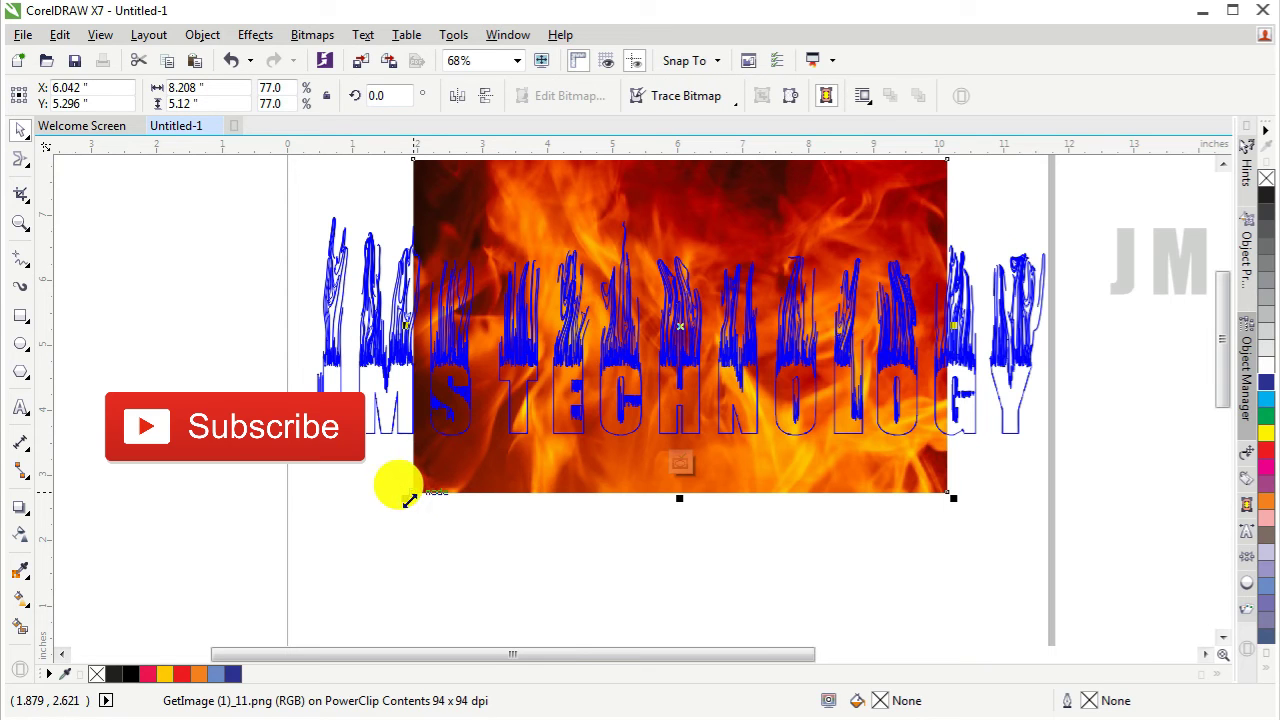
drag(409, 500, 350, 580)
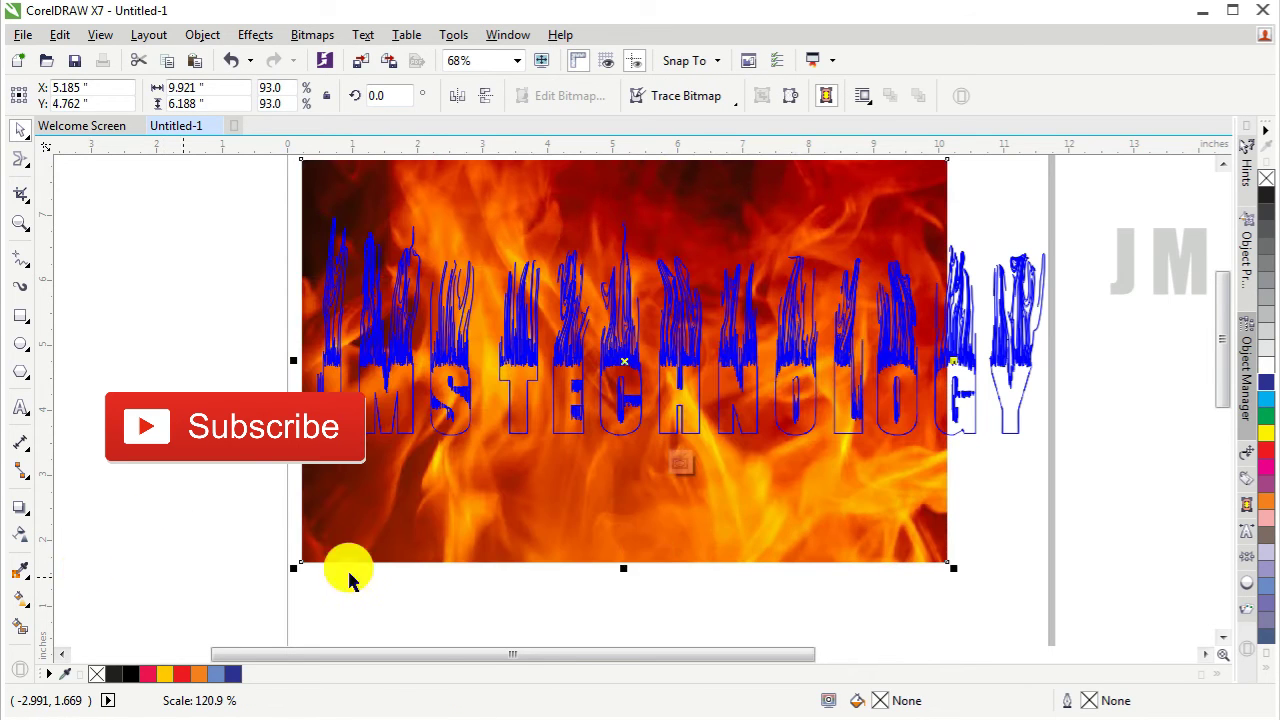
drag(948, 571, 1058, 645)
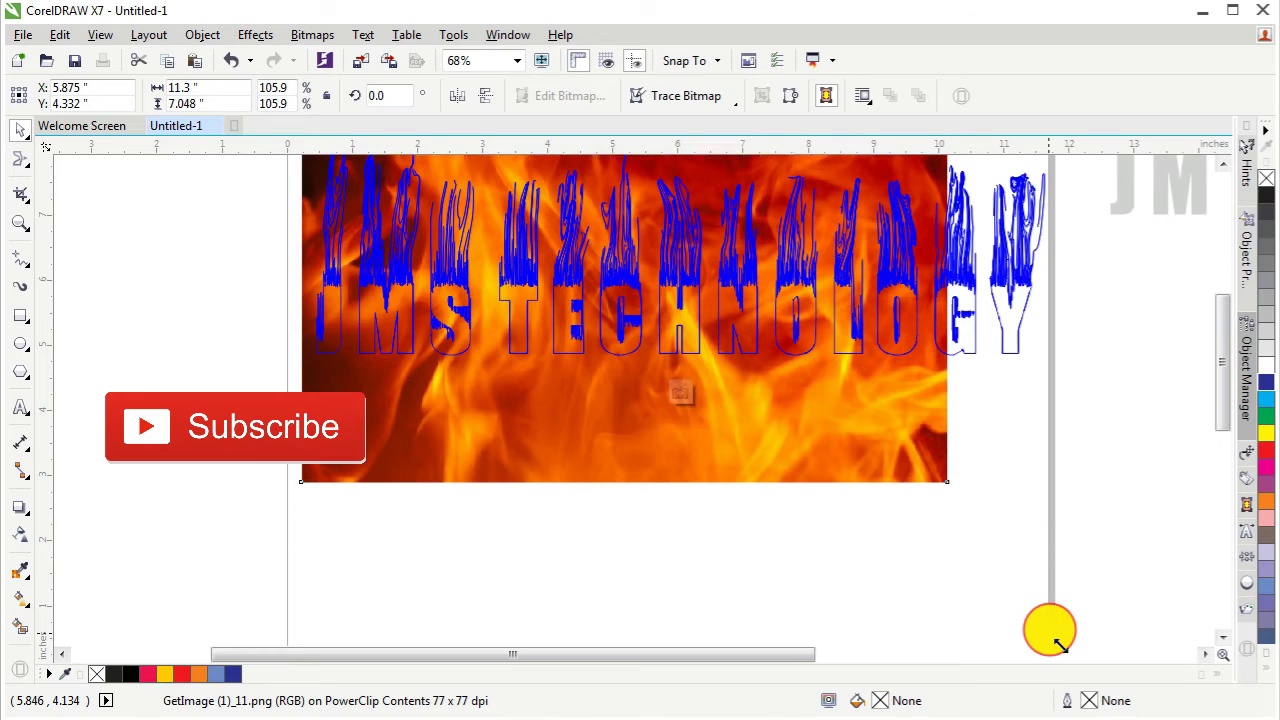
drag(950, 480, 1090, 512)
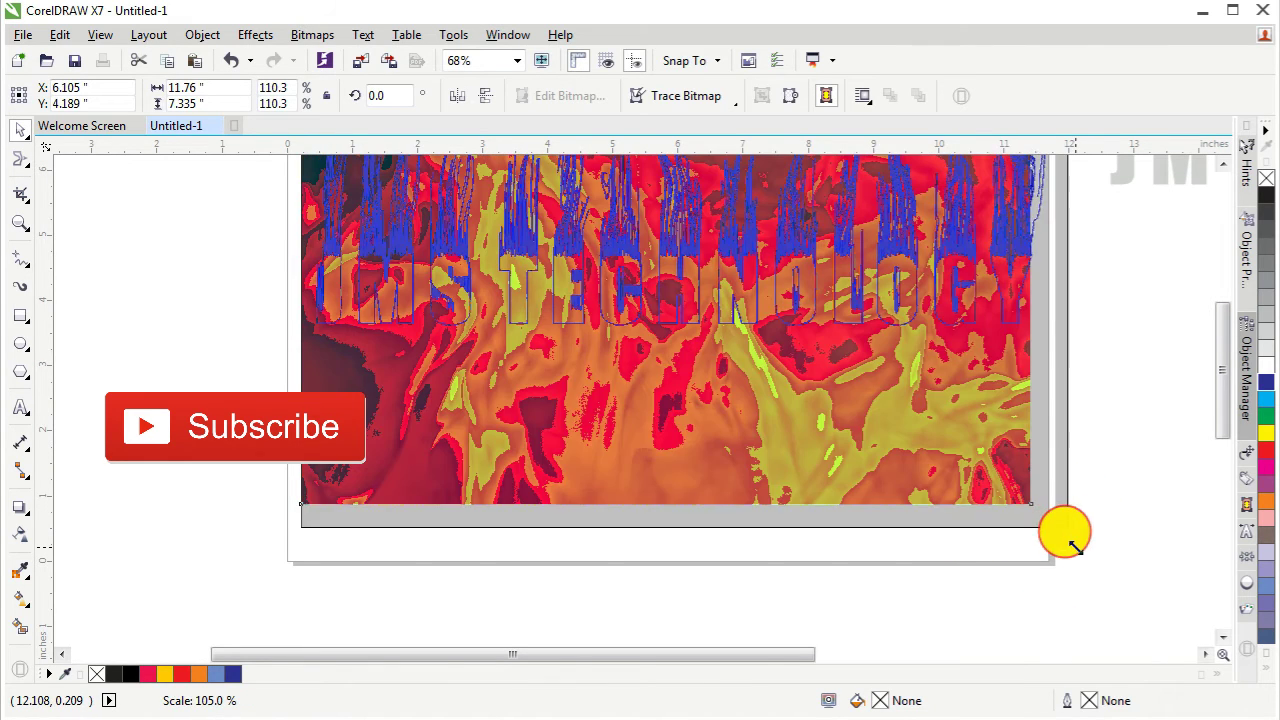
drag(1040, 508, 1066, 530)
Position the fire photo so flames sit above the letters, then stop editing contents
mouse_move(846, 451)
mouse_down()
mouse_move(860, 362)
mouse_move(829, 357)
mouse_up()
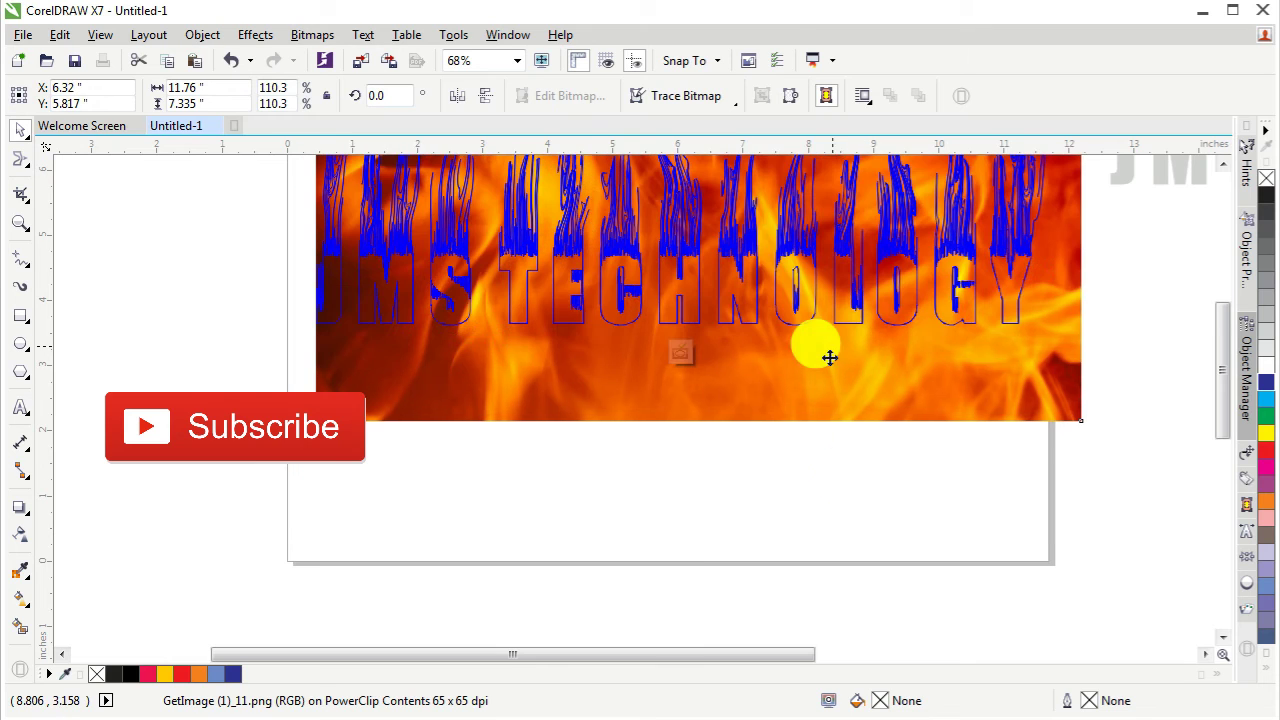
scroll(837, 508, down, 5)
scroll(838, 512, up, 2)
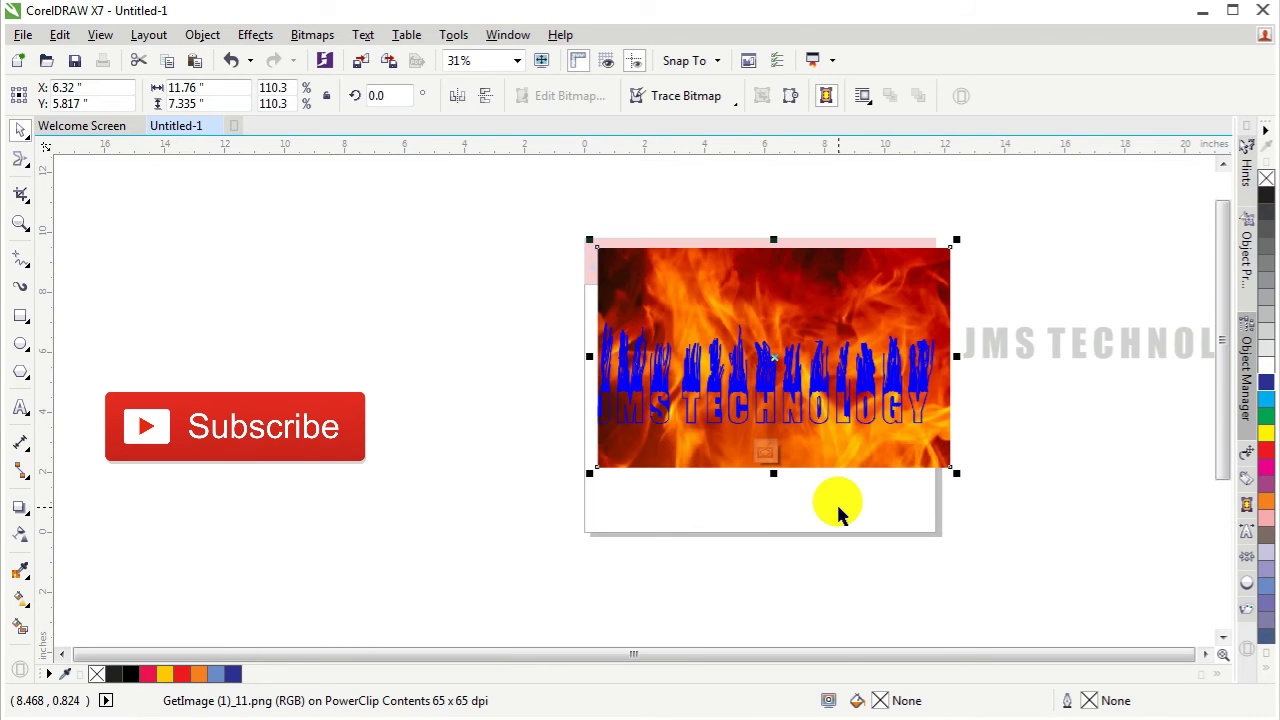
drag(818, 320, 817, 289)
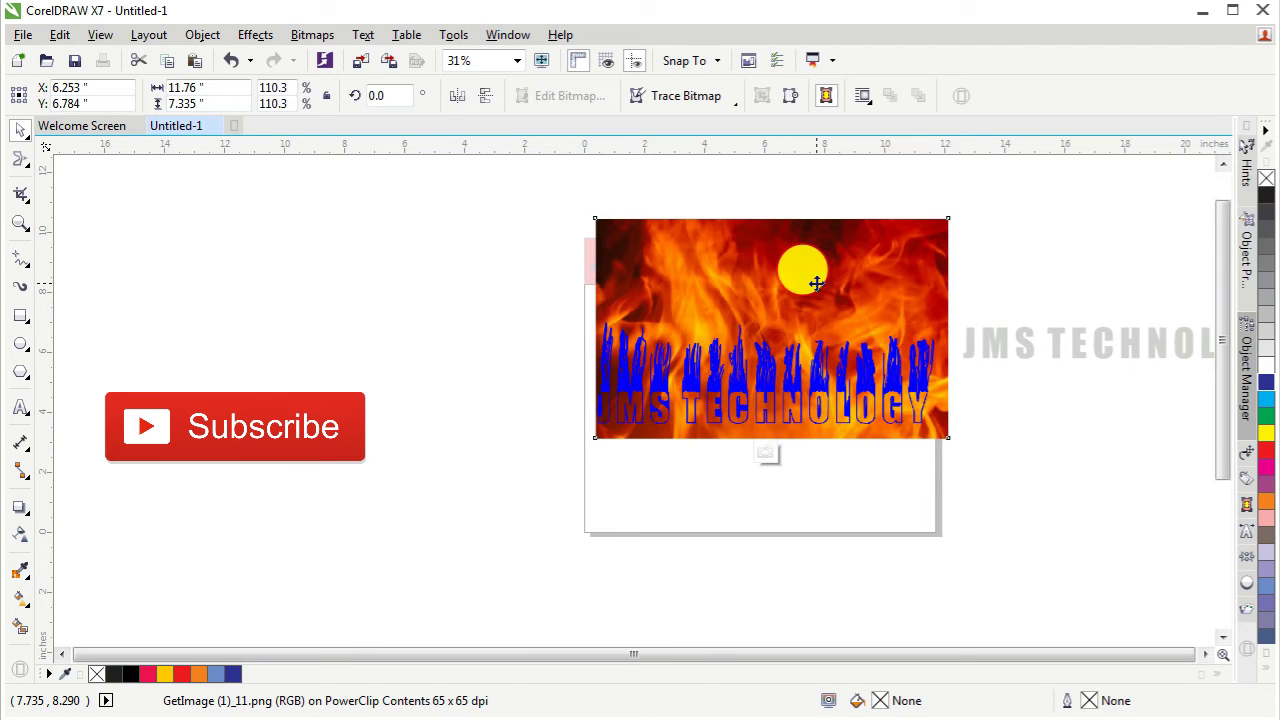
drag(816, 283, 817, 274)
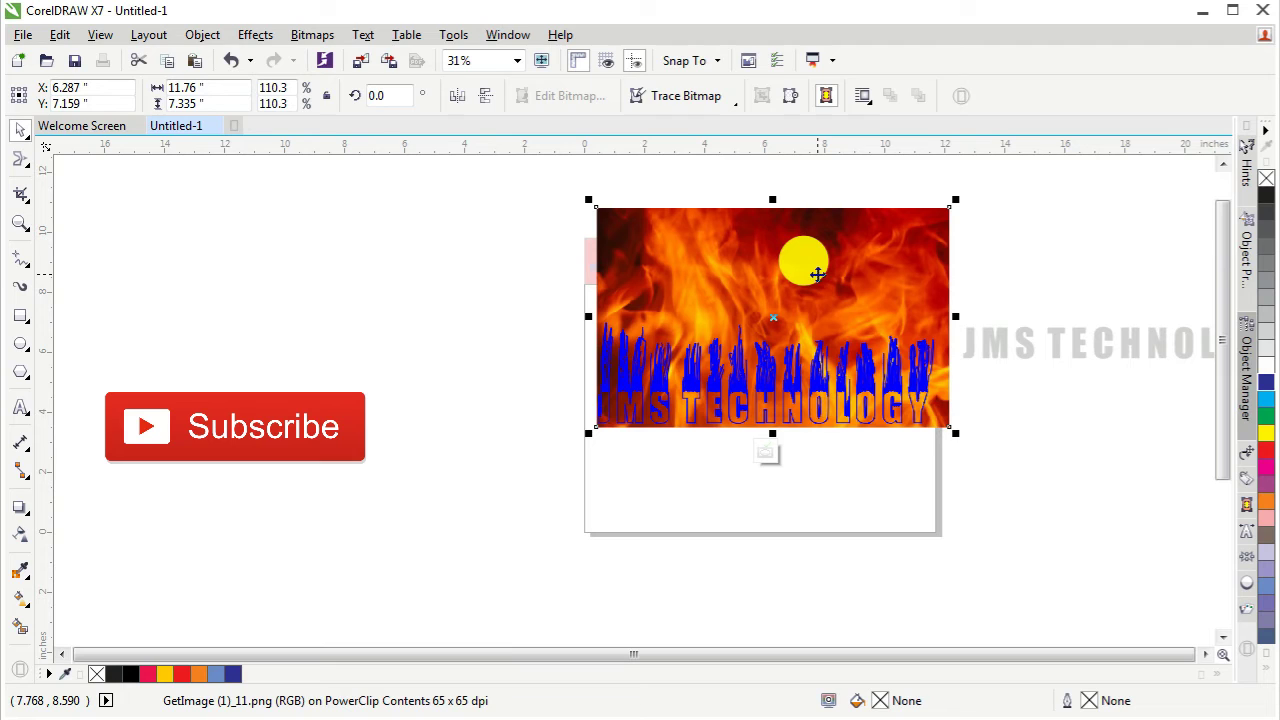
drag(817, 274, 812, 272)
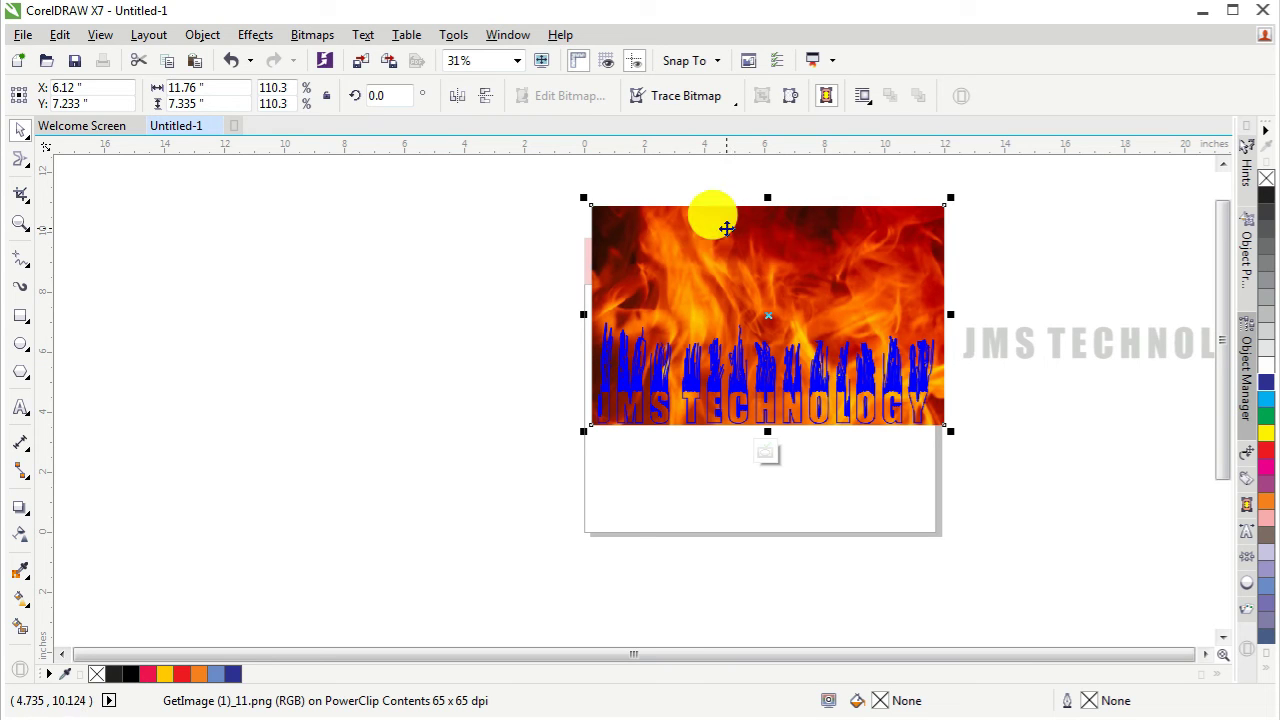
drag(725, 228, 719, 246)
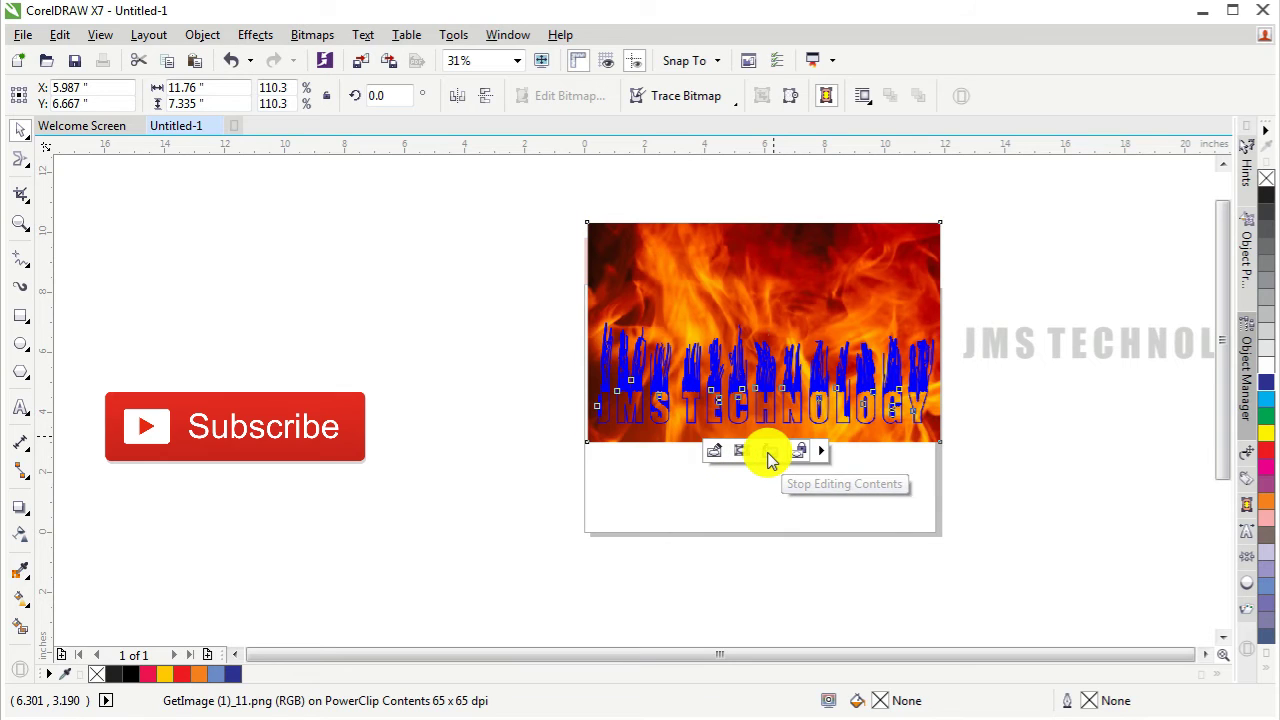
click(770, 458)
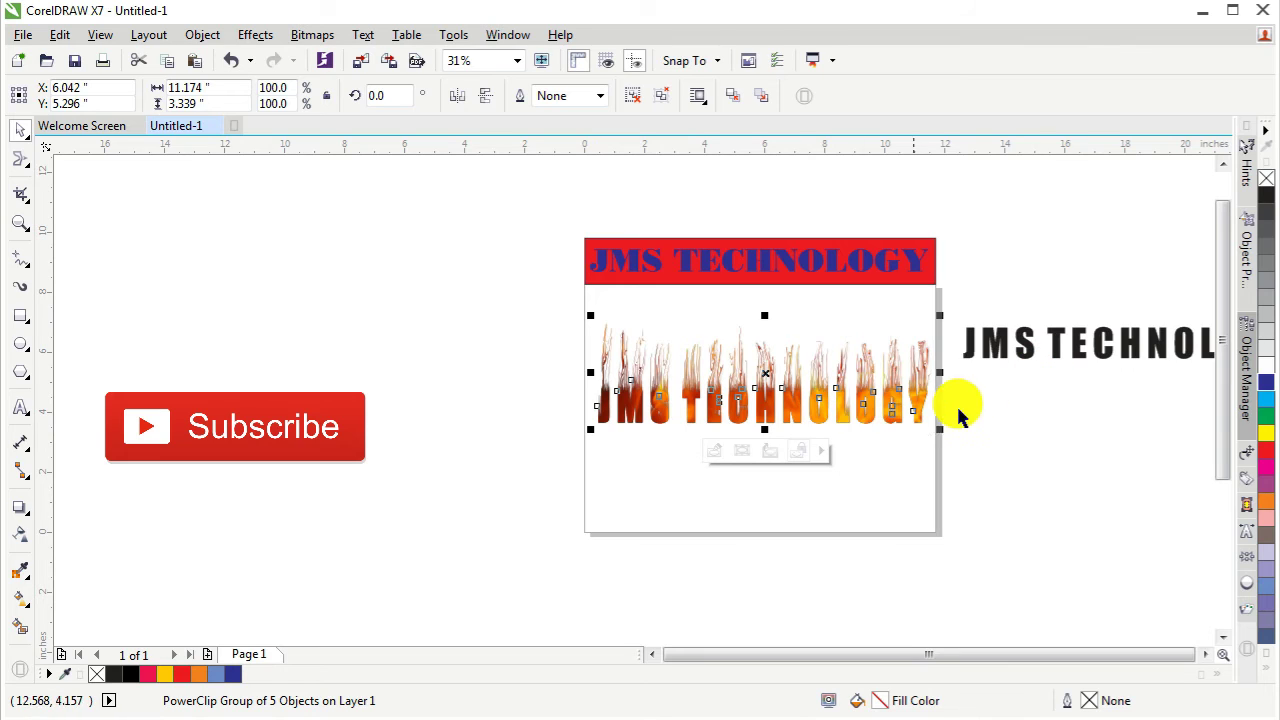
Zoom in on the flame lettering and give the PowerClip group No Fill
click(22, 223)
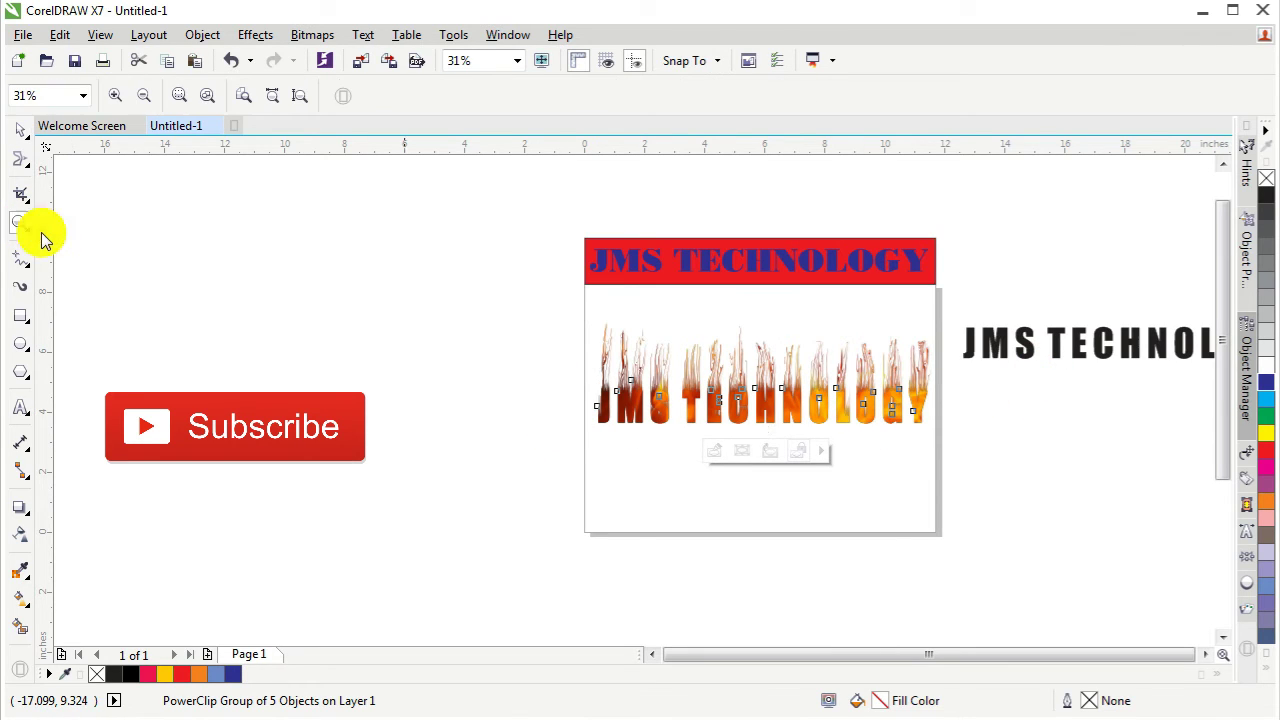
mouse_move(557, 346)
mouse_down()
mouse_move(895, 473)
mouse_move(936, 456)
mouse_up()
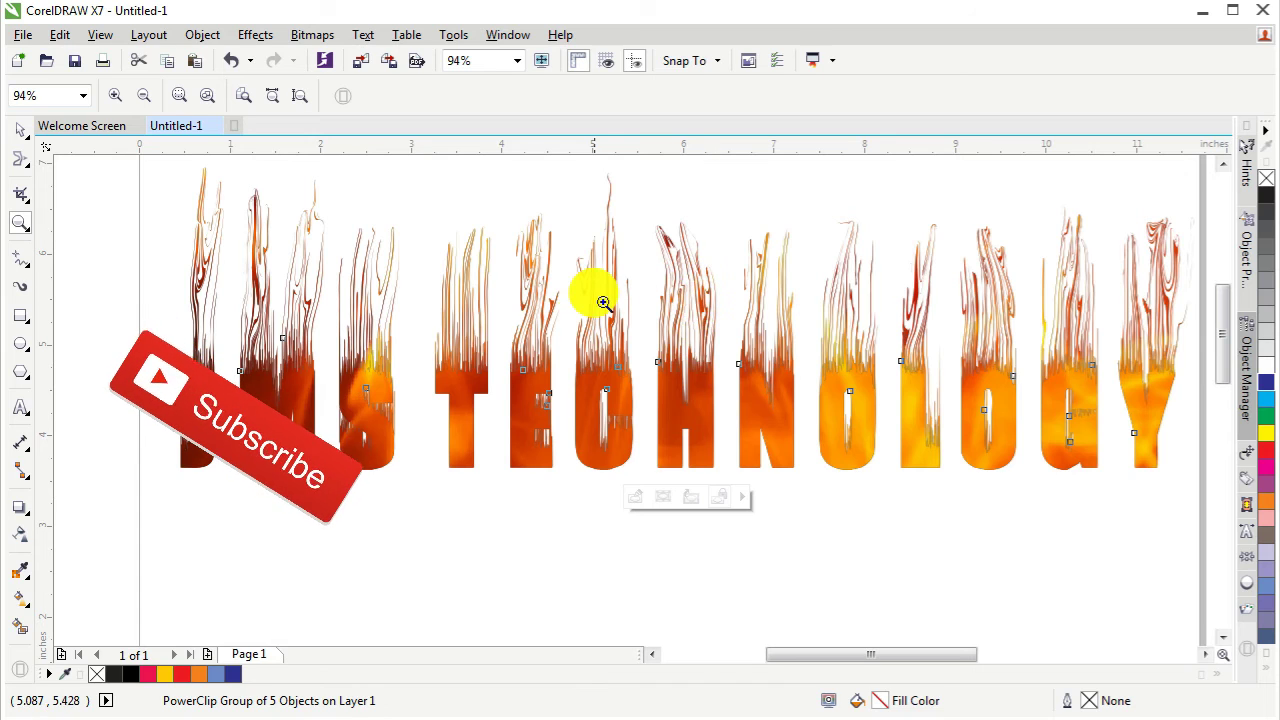
click(20, 130)
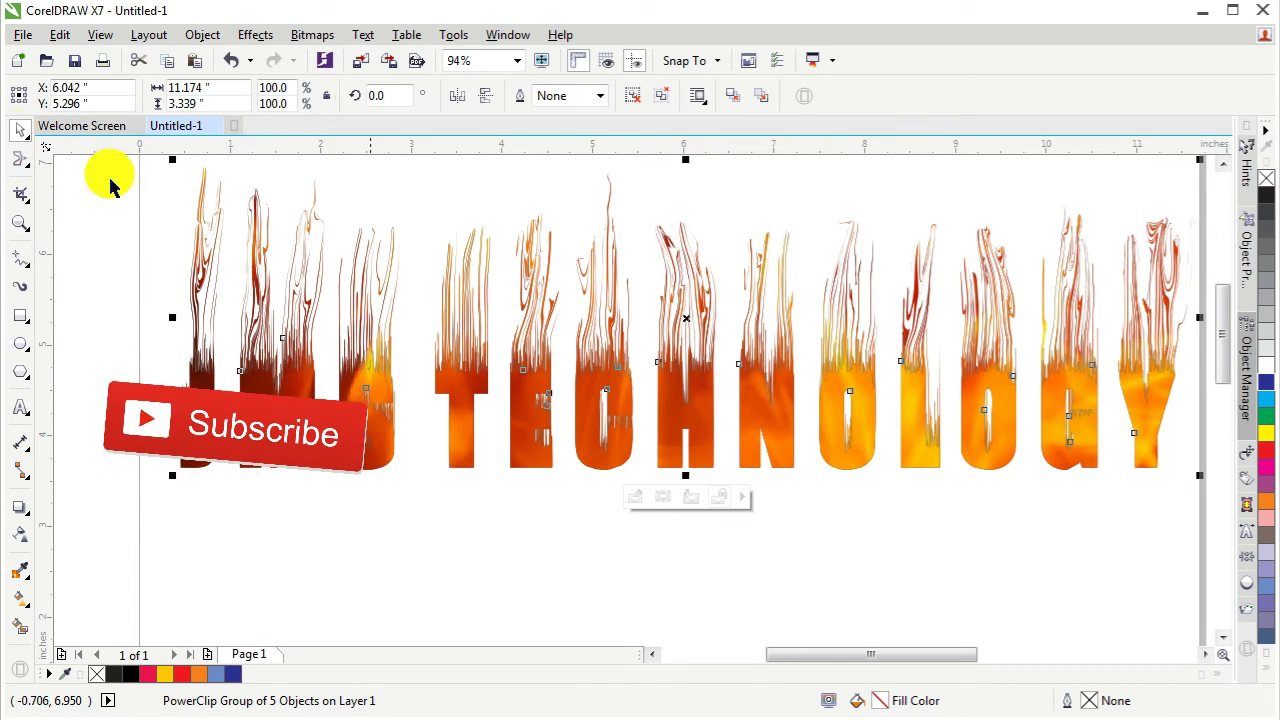
click(1266, 178)
click(876, 553)
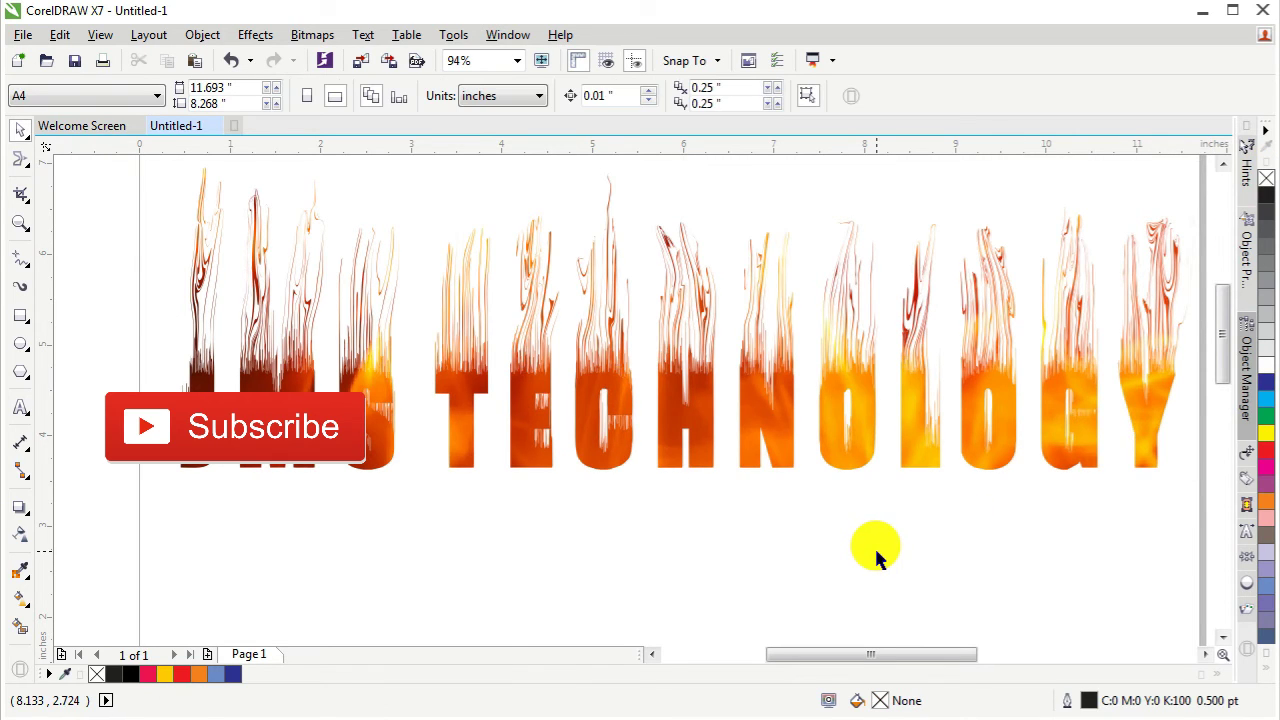
click(605, 435)
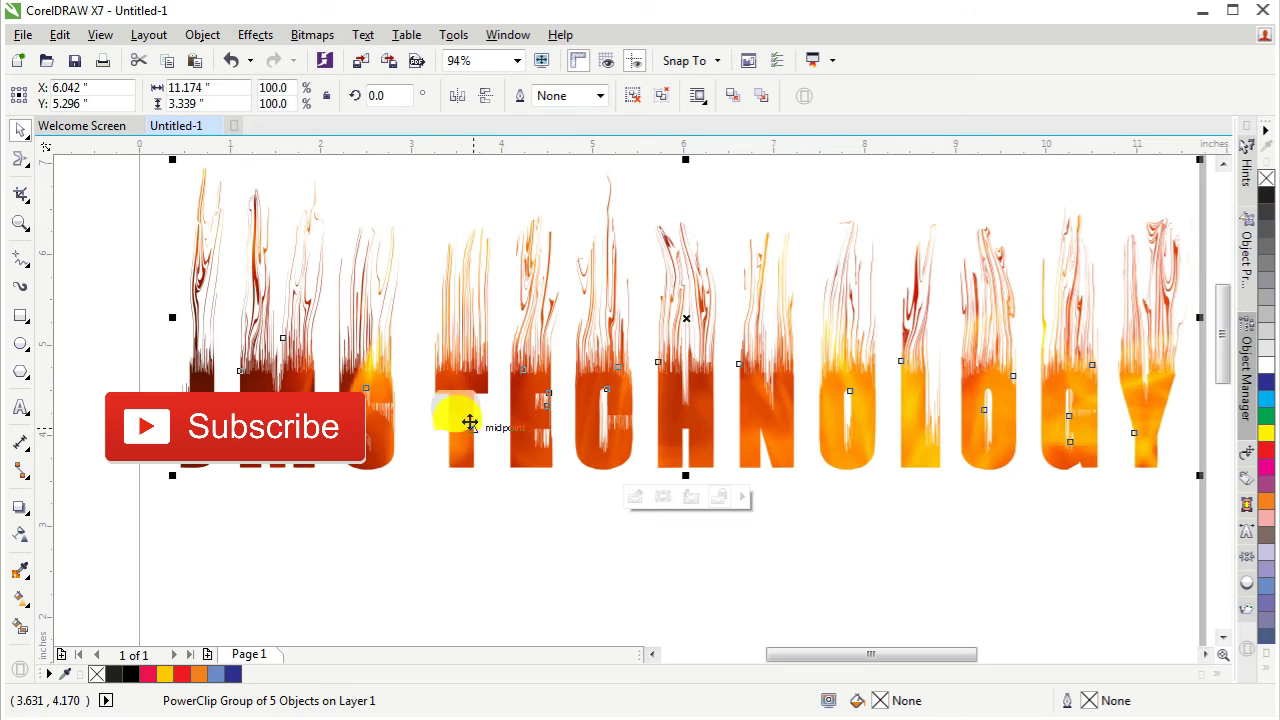
Smear drips from the bottoms of the S, T, E, C, H and N
click(22, 158)
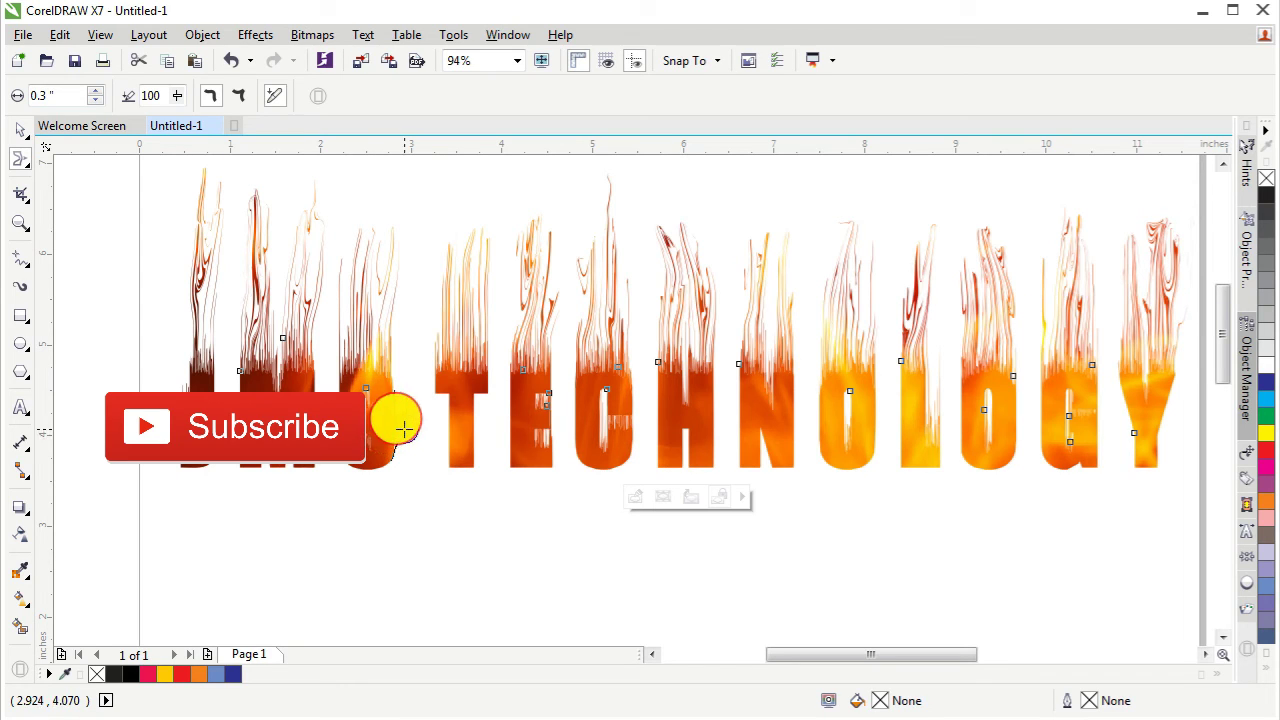
mouse_move(403, 428)
mouse_down()
mouse_move(467, 438)
mouse_move(478, 427)
mouse_up()
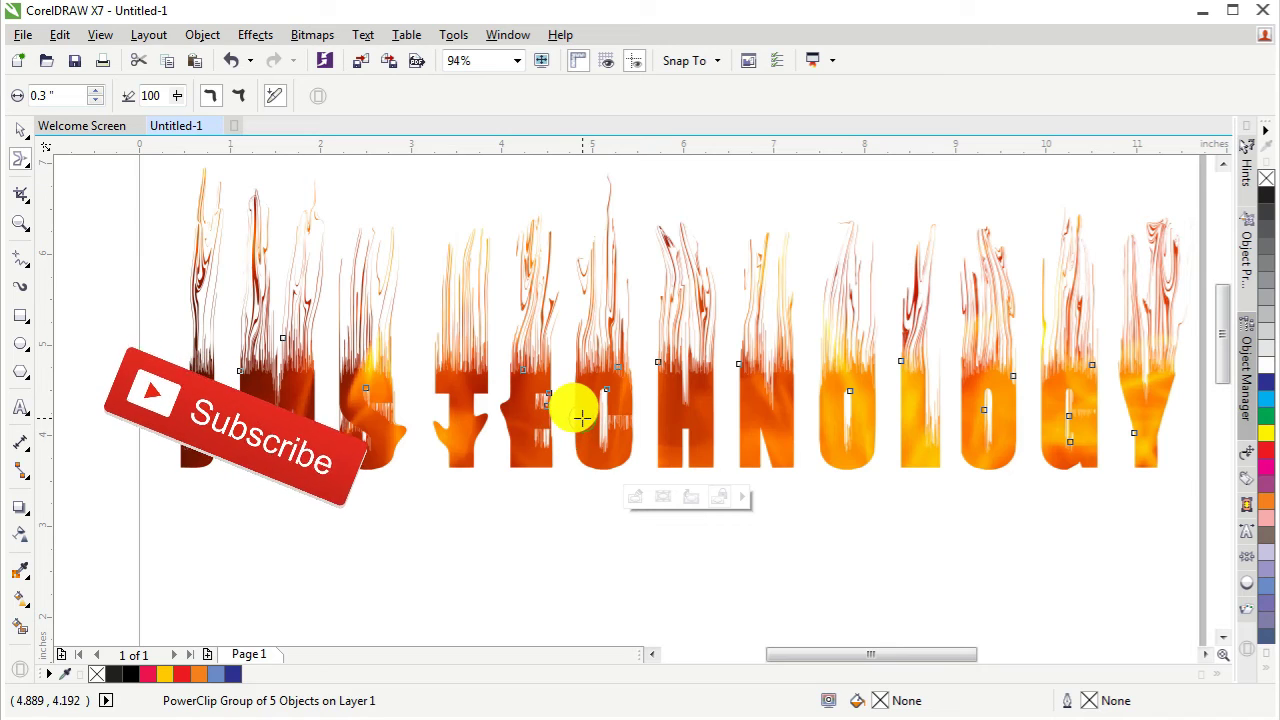
drag(571, 414, 551, 389)
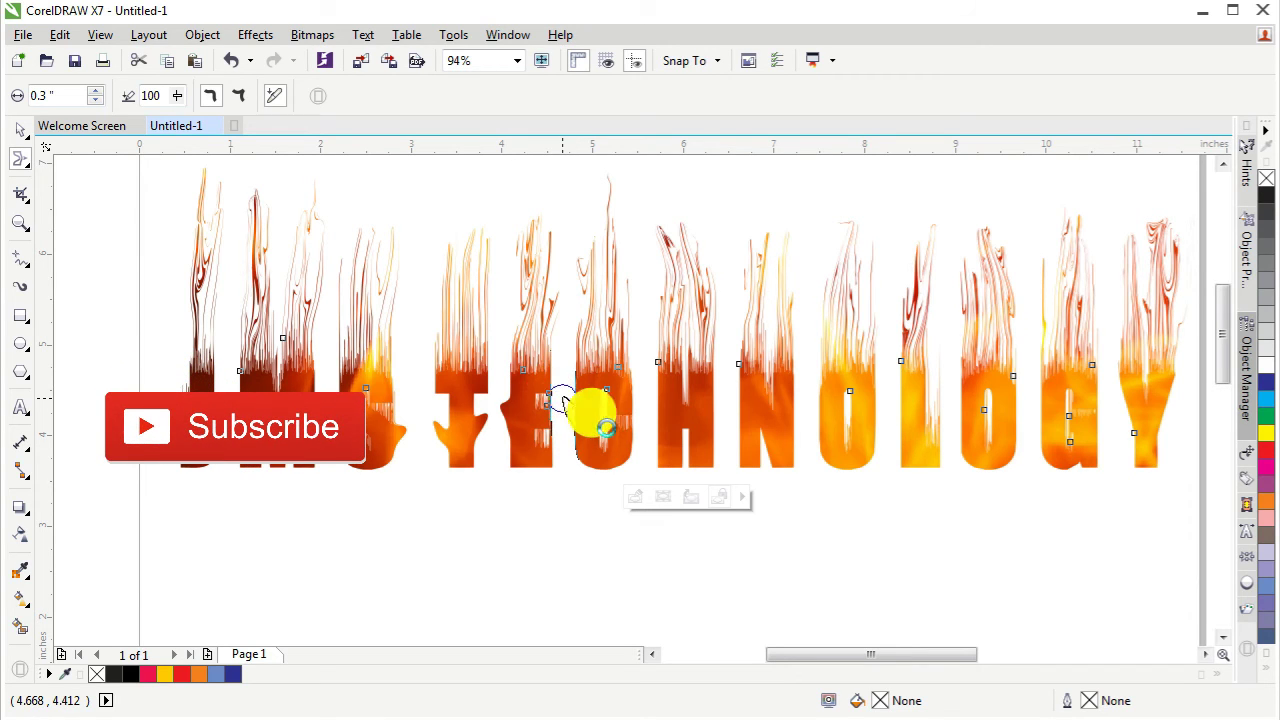
drag(656, 402, 651, 400)
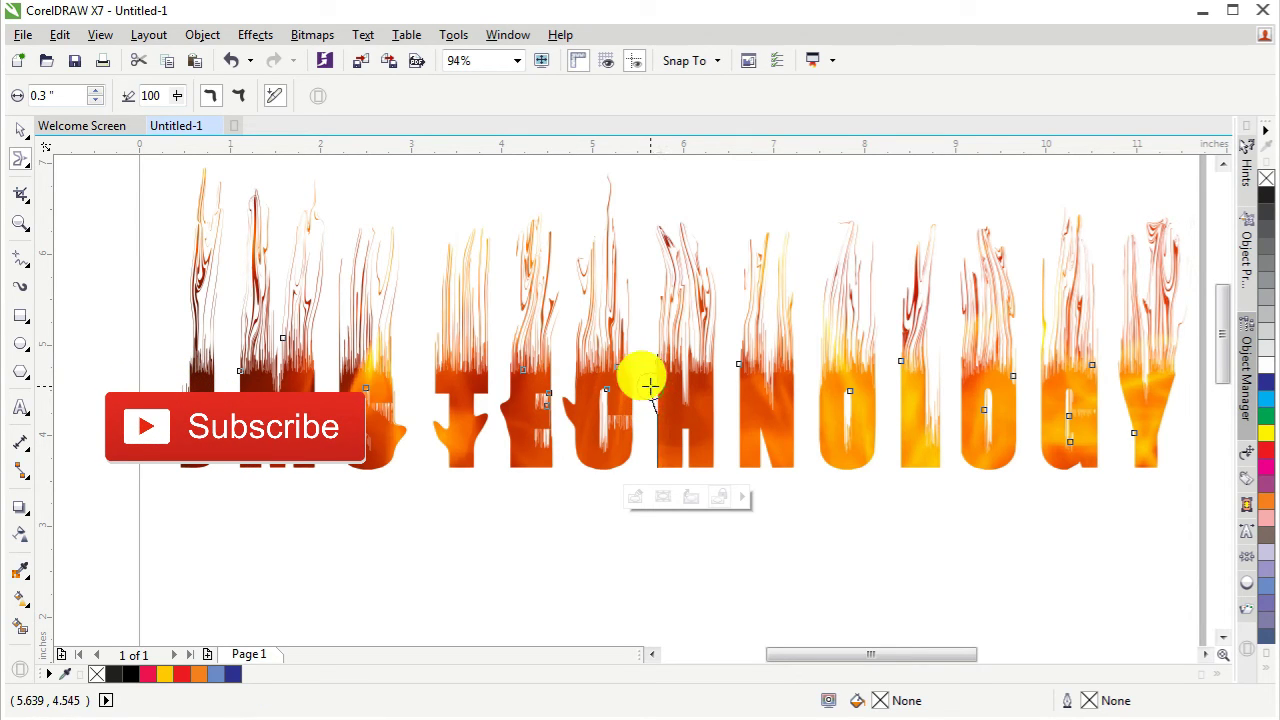
drag(658, 450, 652, 432)
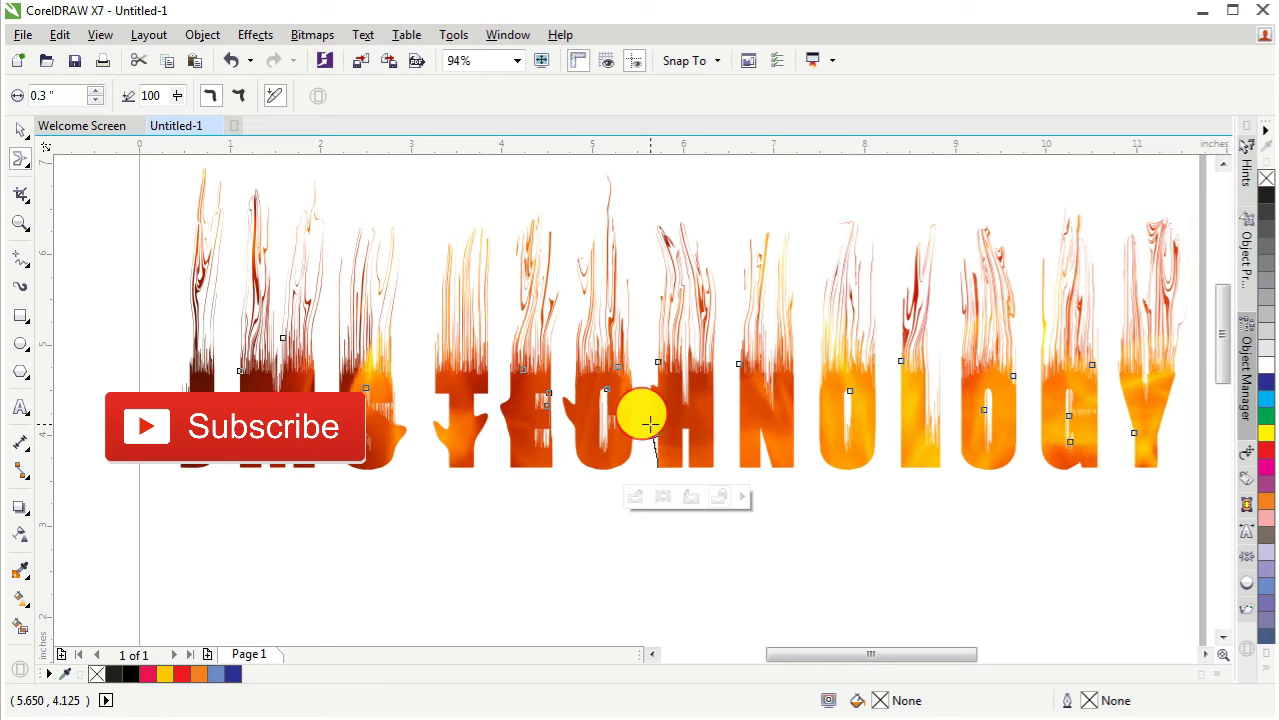
drag(743, 428, 736, 408)
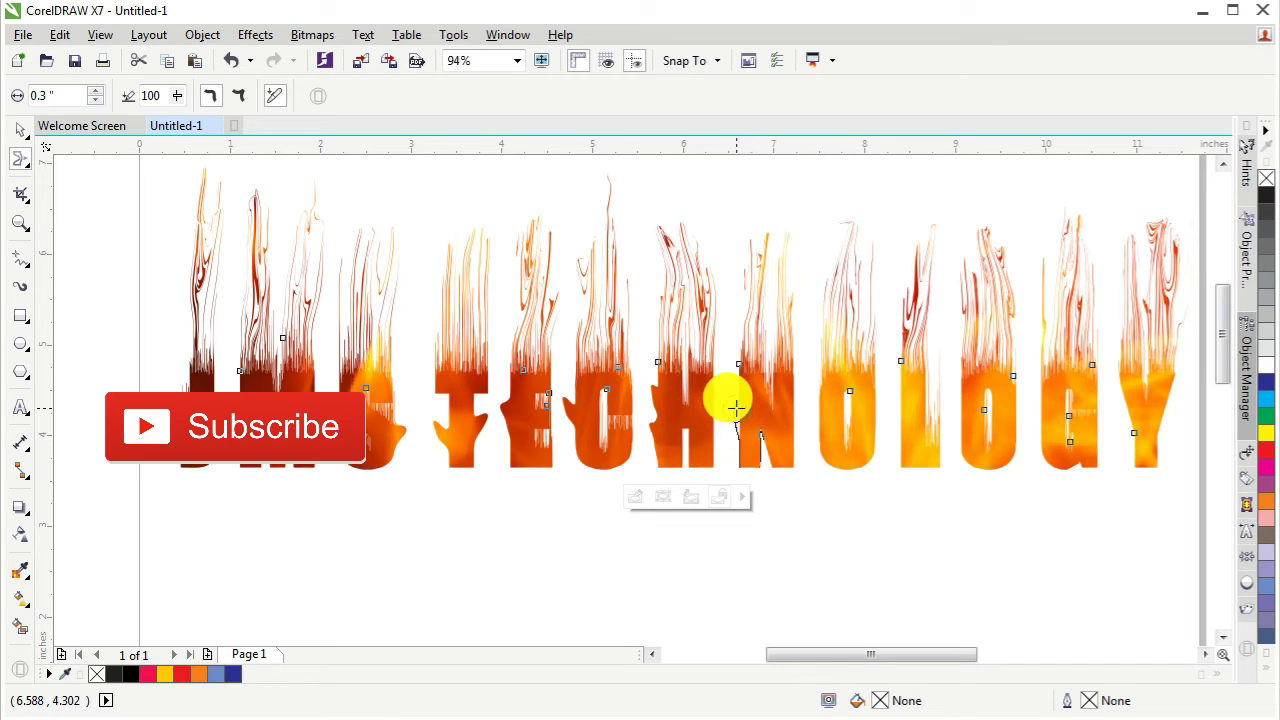
Smear drips from the lower edges of the O, L, O, G and Y
drag(817, 426, 816, 415)
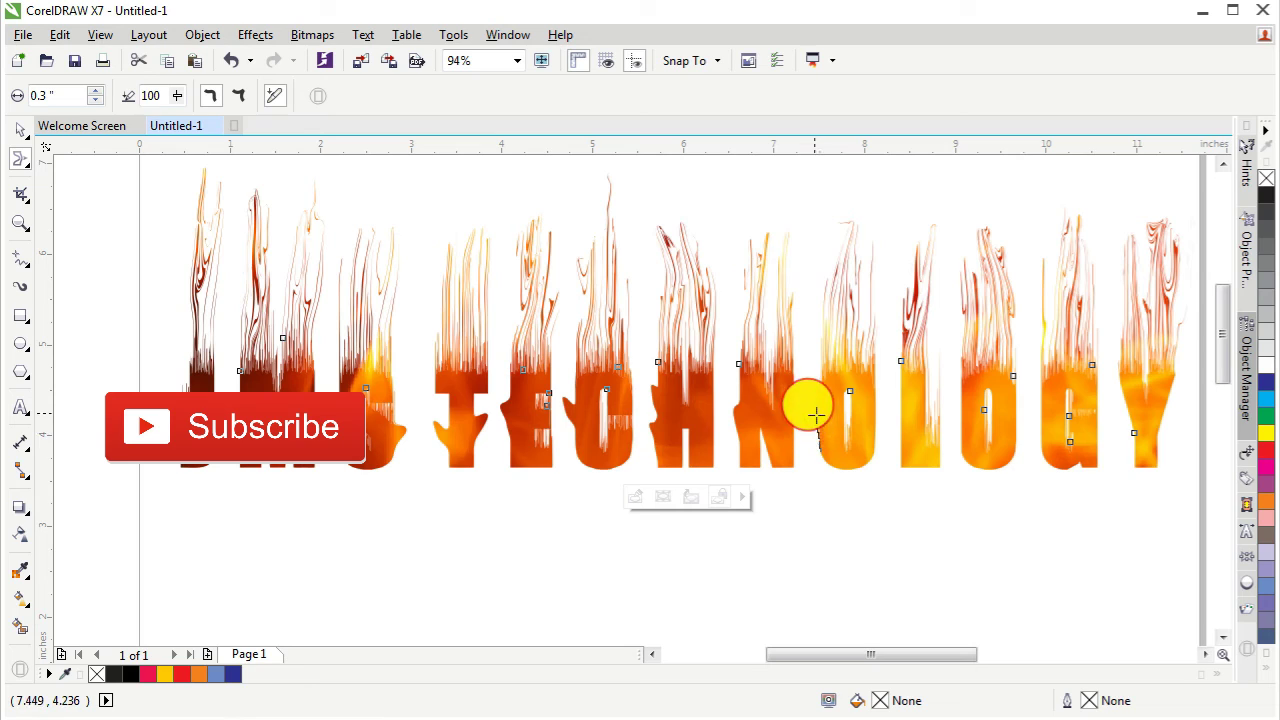
drag(894, 429, 895, 383)
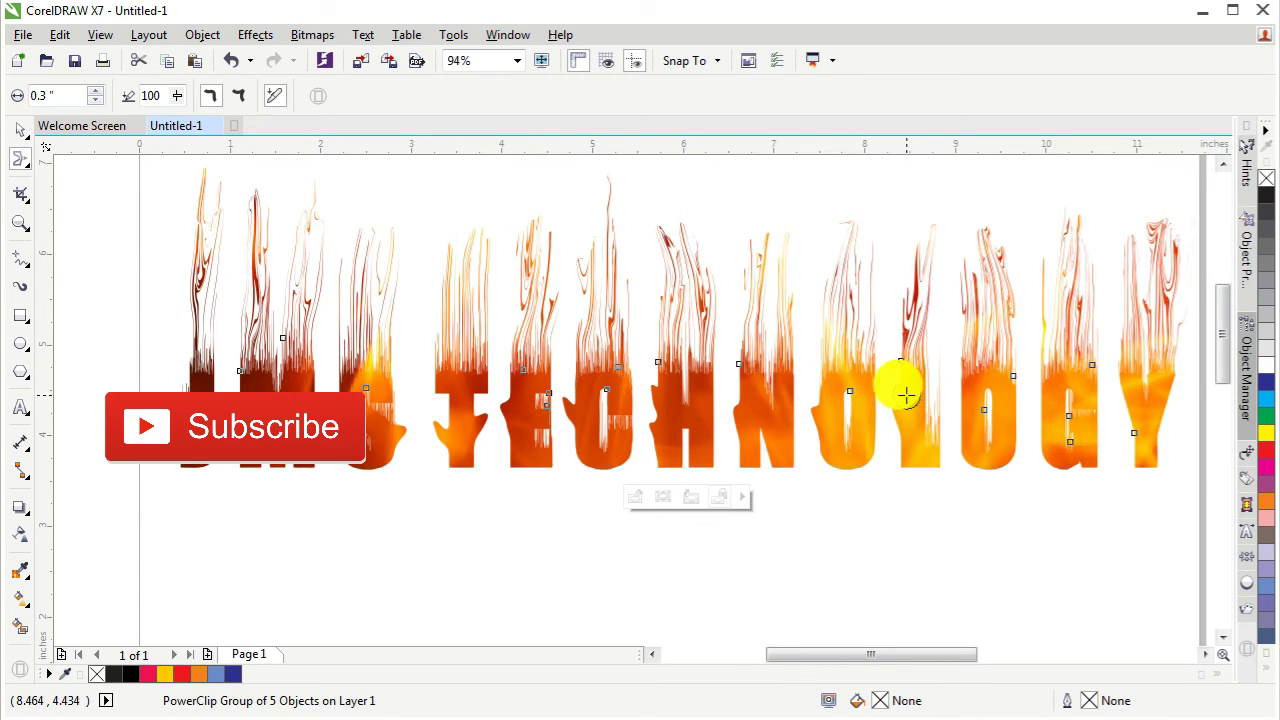
drag(971, 414, 937, 386)
mouse_move(975, 467)
mouse_down()
mouse_move(943, 417)
mouse_move(1023, 457)
mouse_move(1007, 420)
mouse_move(1037, 446)
mouse_up()
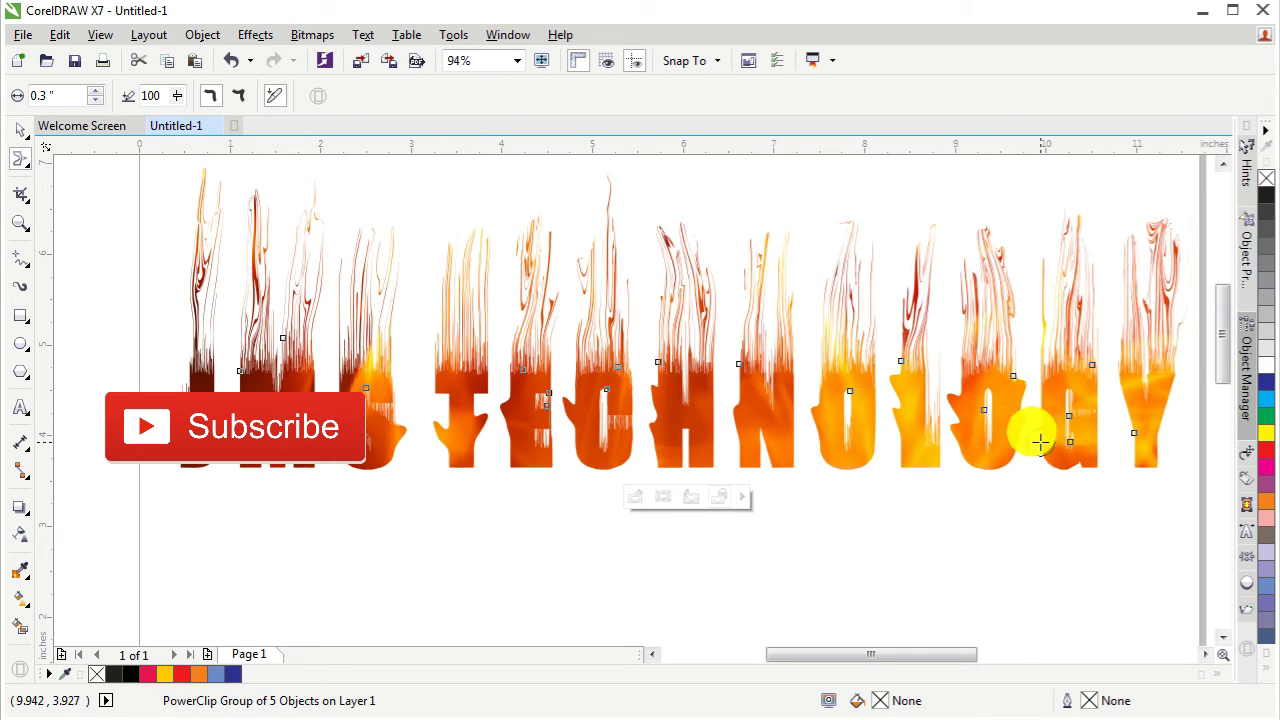
mouse_move(1080, 429)
mouse_down()
mouse_move(1095, 402)
mouse_move(1130, 448)
mouse_up()
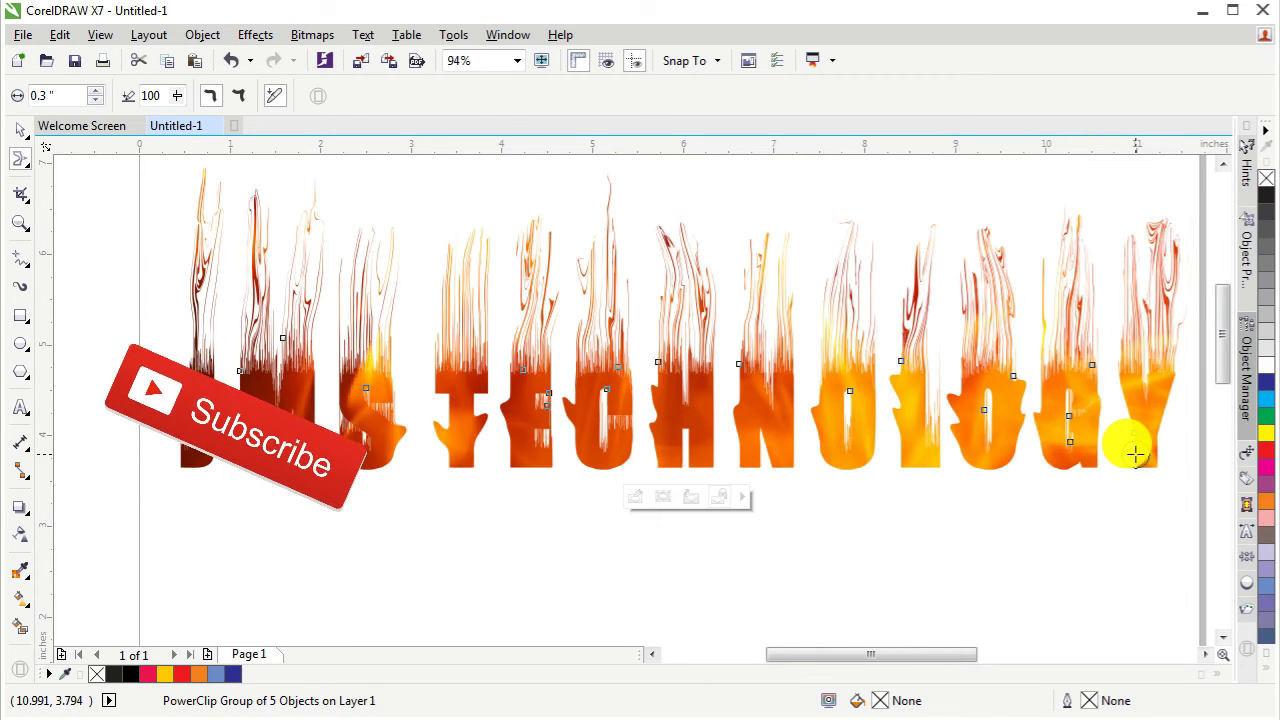
mouse_move(1128, 457)
mouse_down()
mouse_move(1165, 440)
mouse_move(1180, 391)
mouse_up()
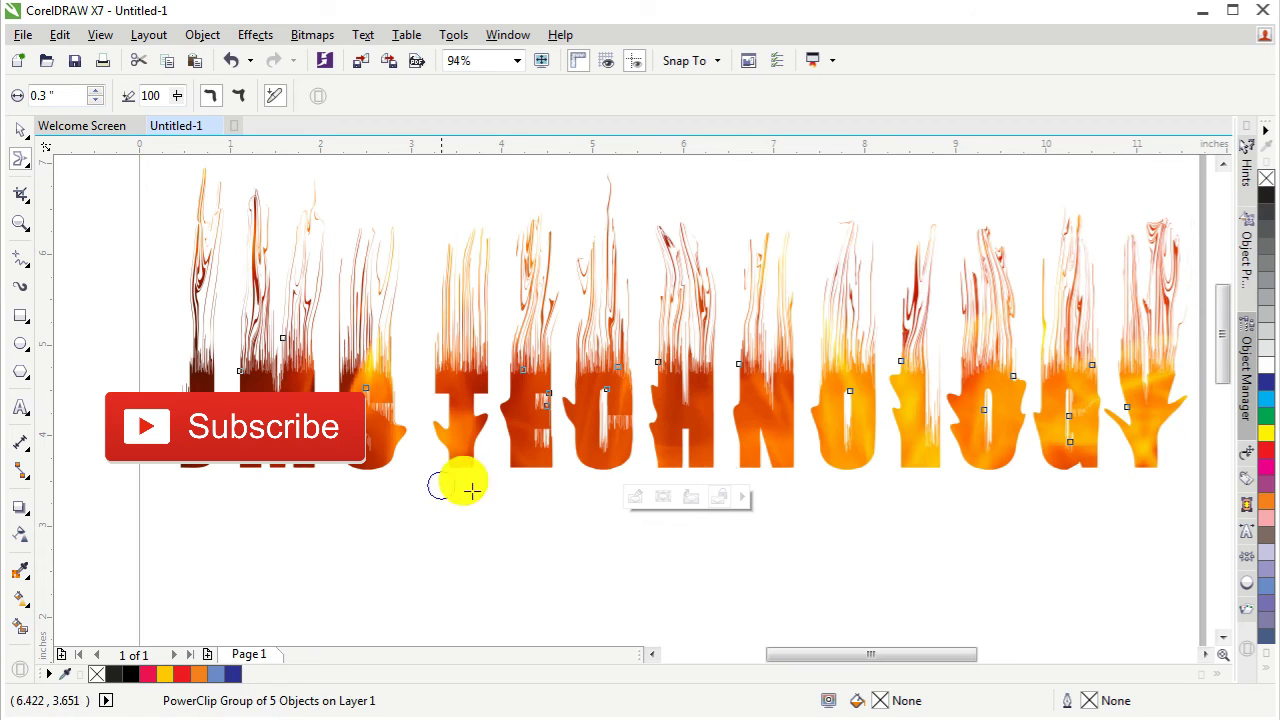
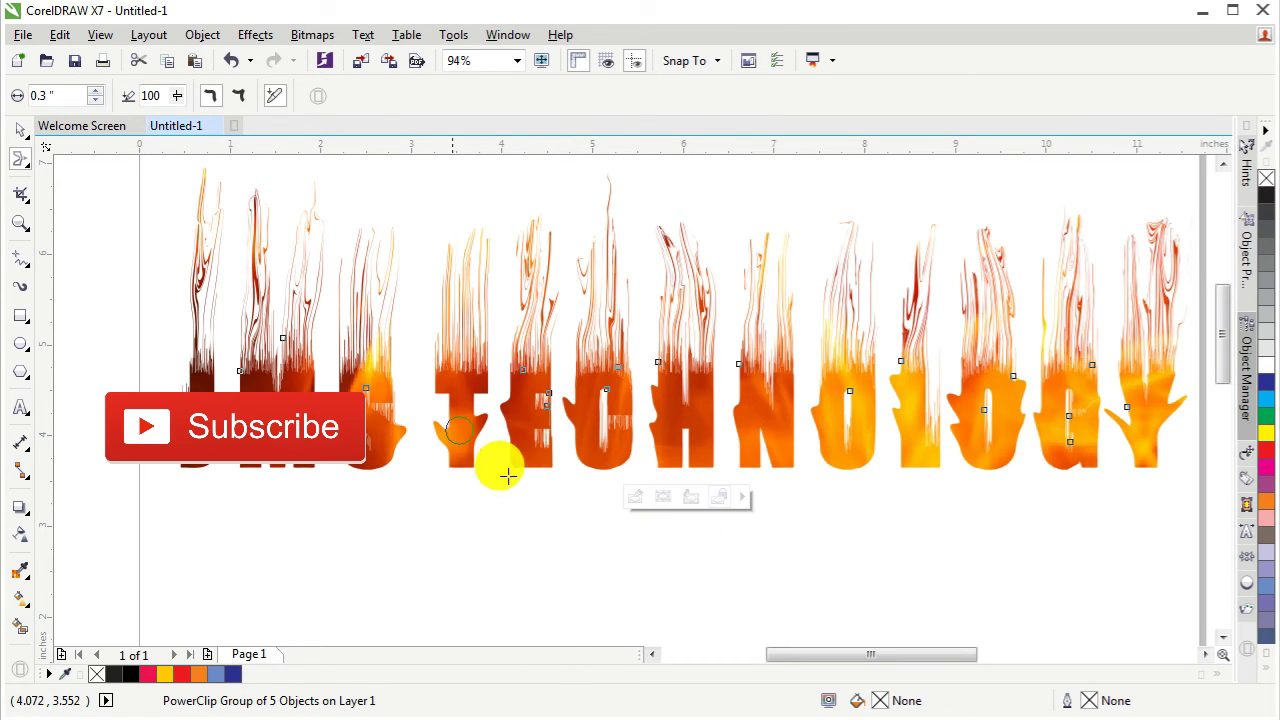
Move the black Impact 'JMS TECHNOLOGY' text to the upper left, just above the flame letters
scroll(561, 527, down, 3)
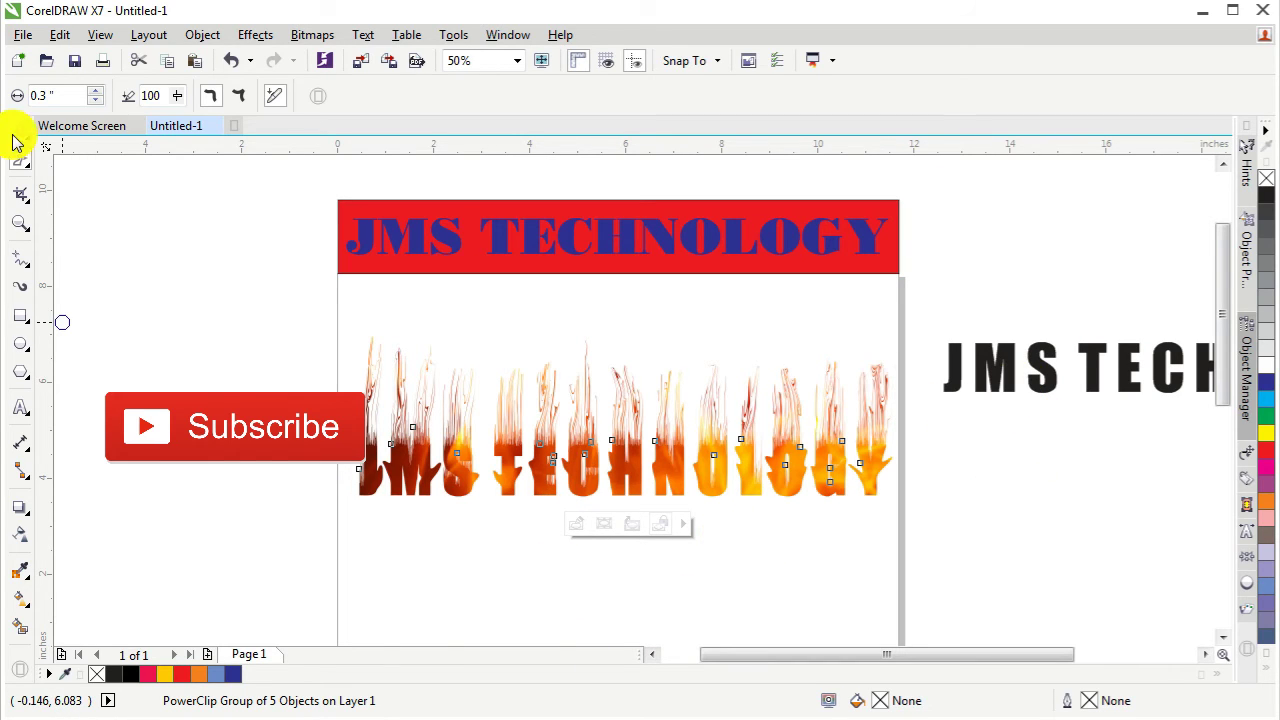
click(18, 130)
click(108, 263)
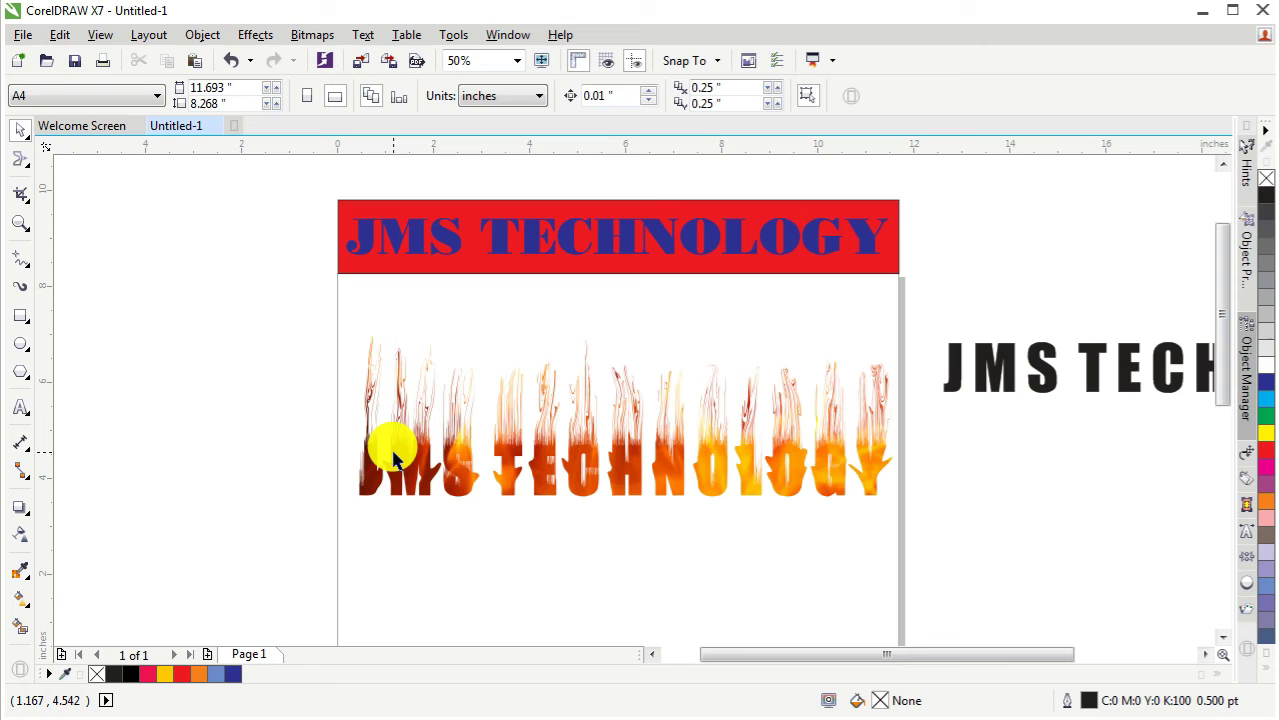
click(1005, 385)
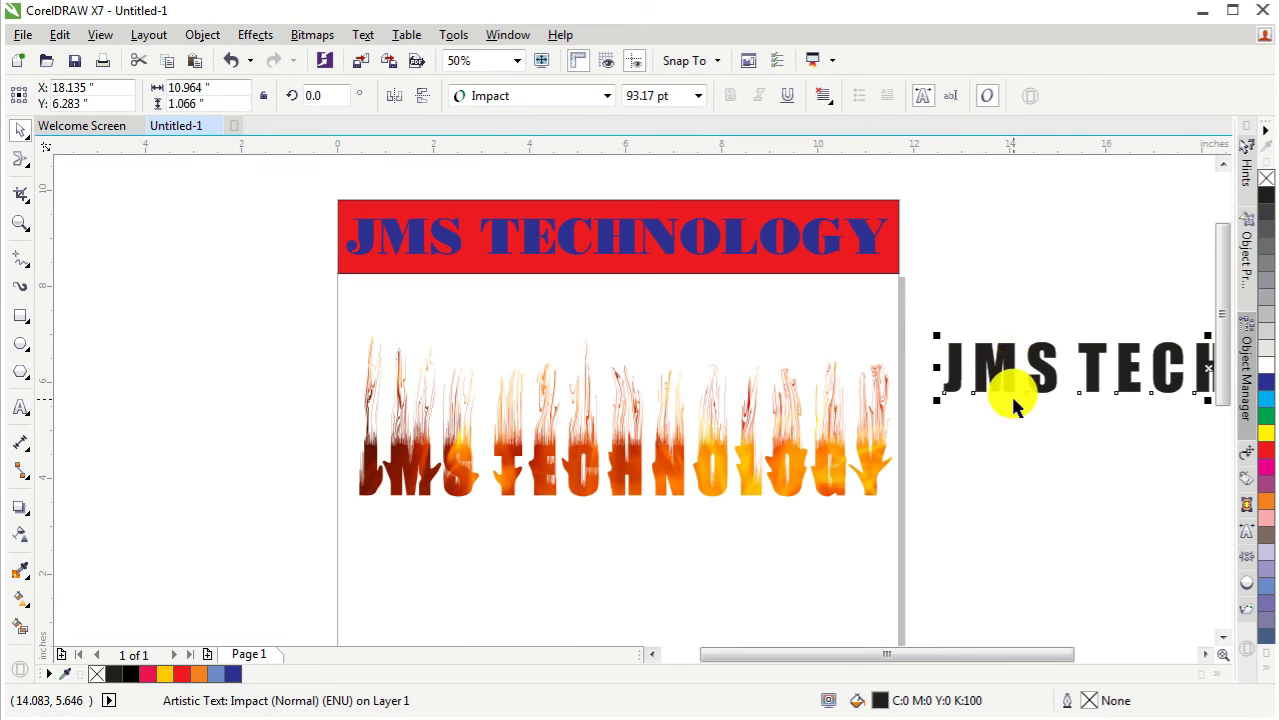
drag(1013, 383, 228, 347)
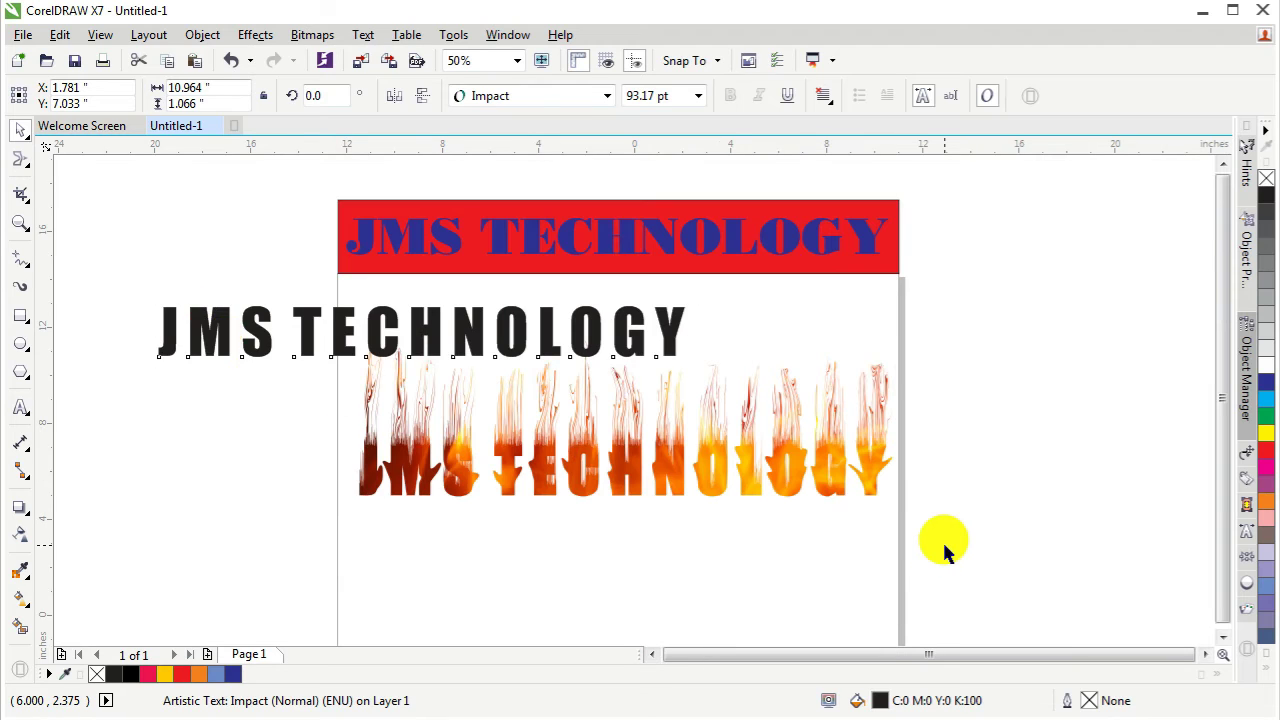
scroll(946, 550, down, 1)
Move the black text below the page and place the fire photo over it
drag(1222, 478, 1220, 555)
drag(915, 648, 270, 425)
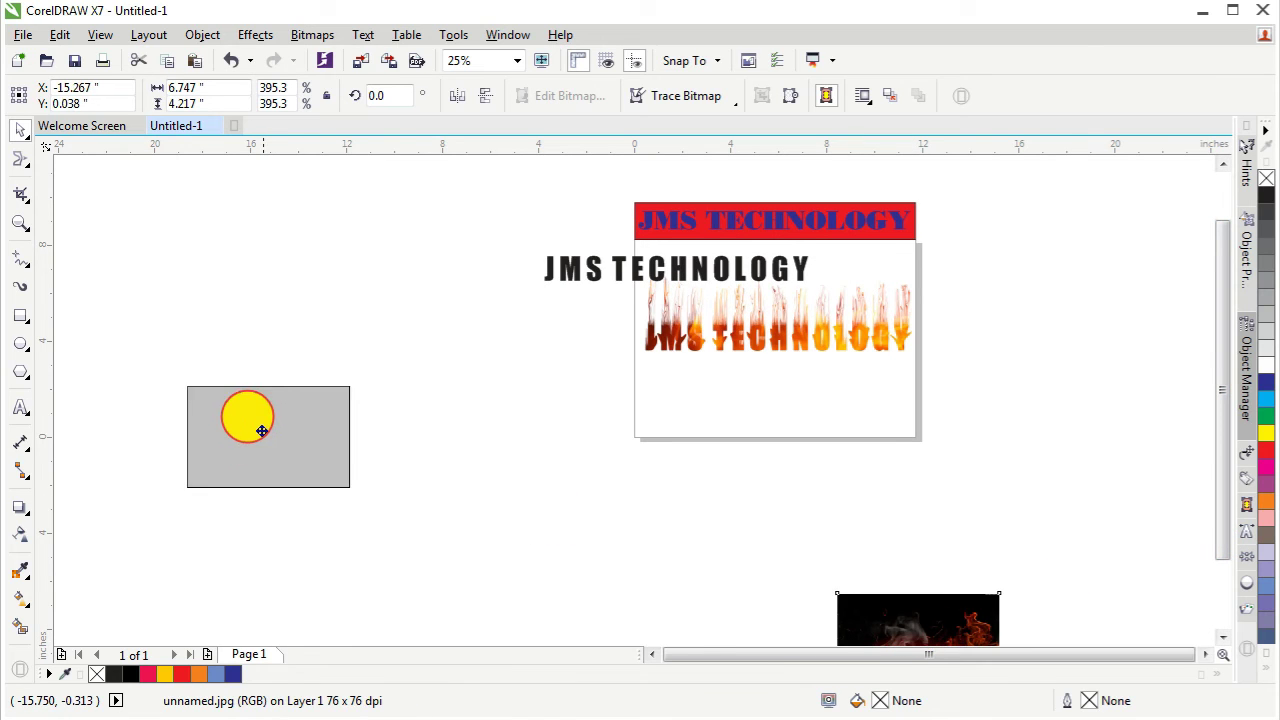
drag(571, 275, 438, 508)
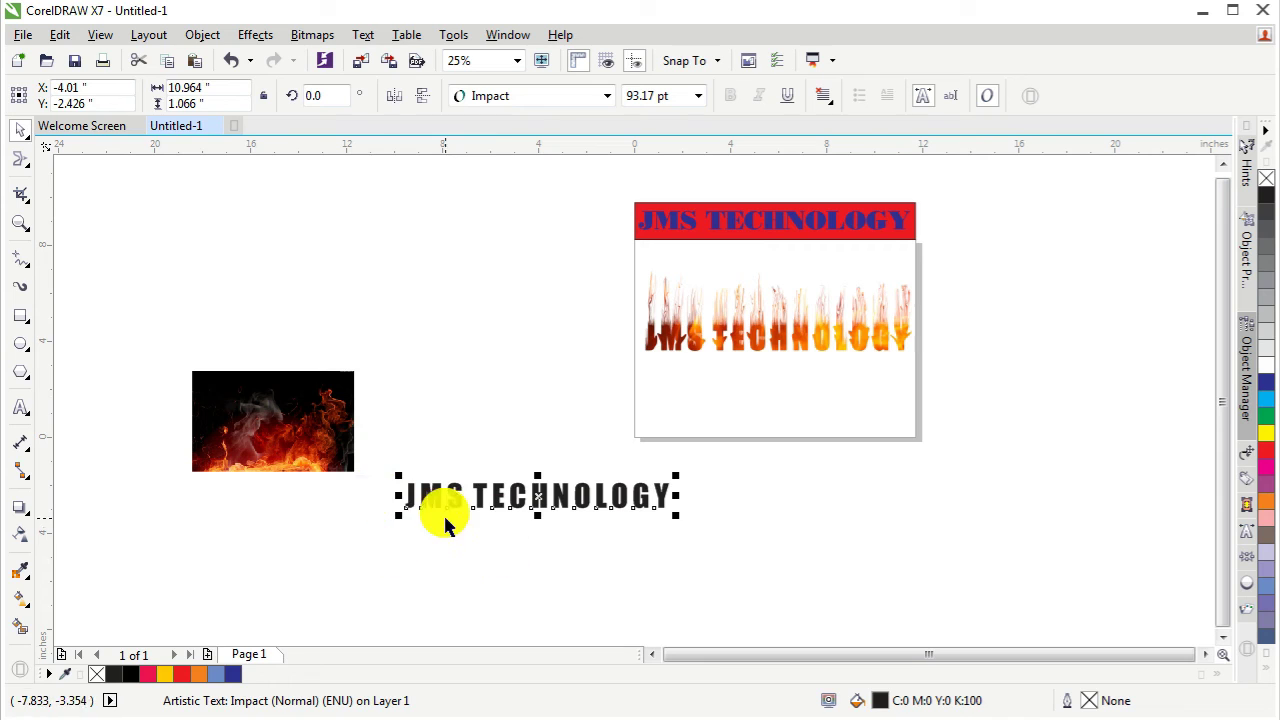
click(327, 462)
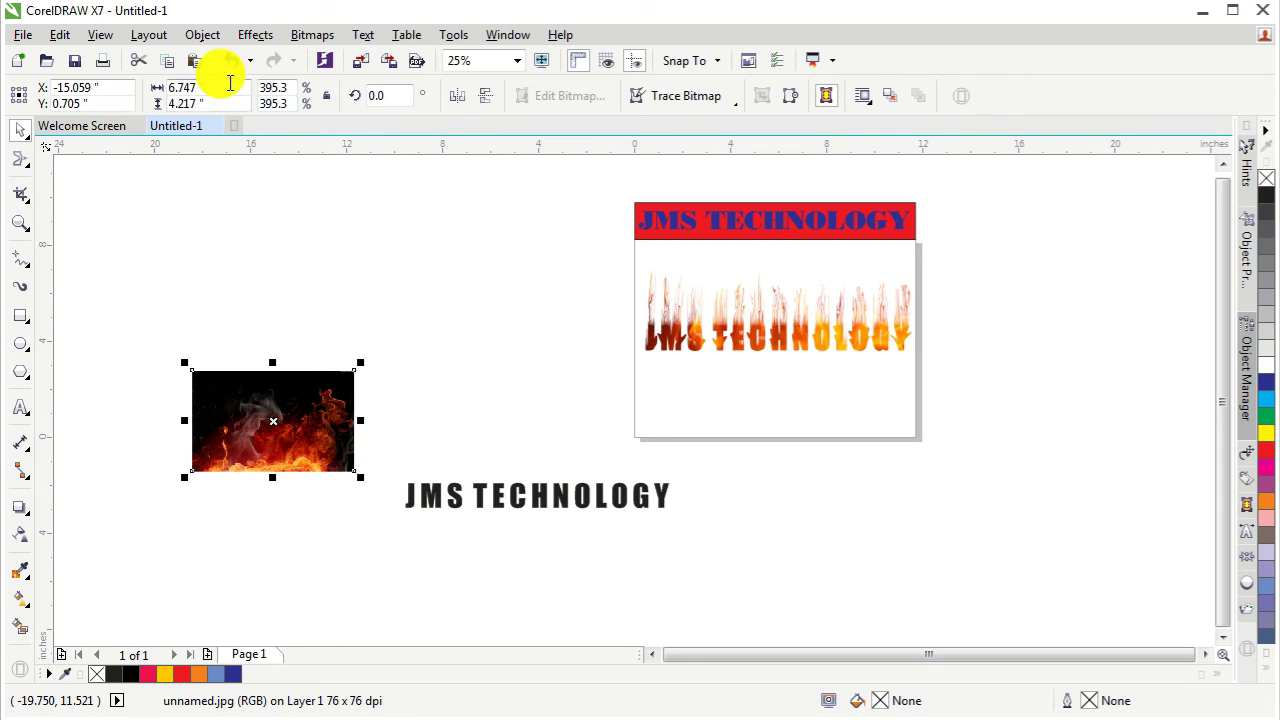
drag(316, 411, 516, 470)
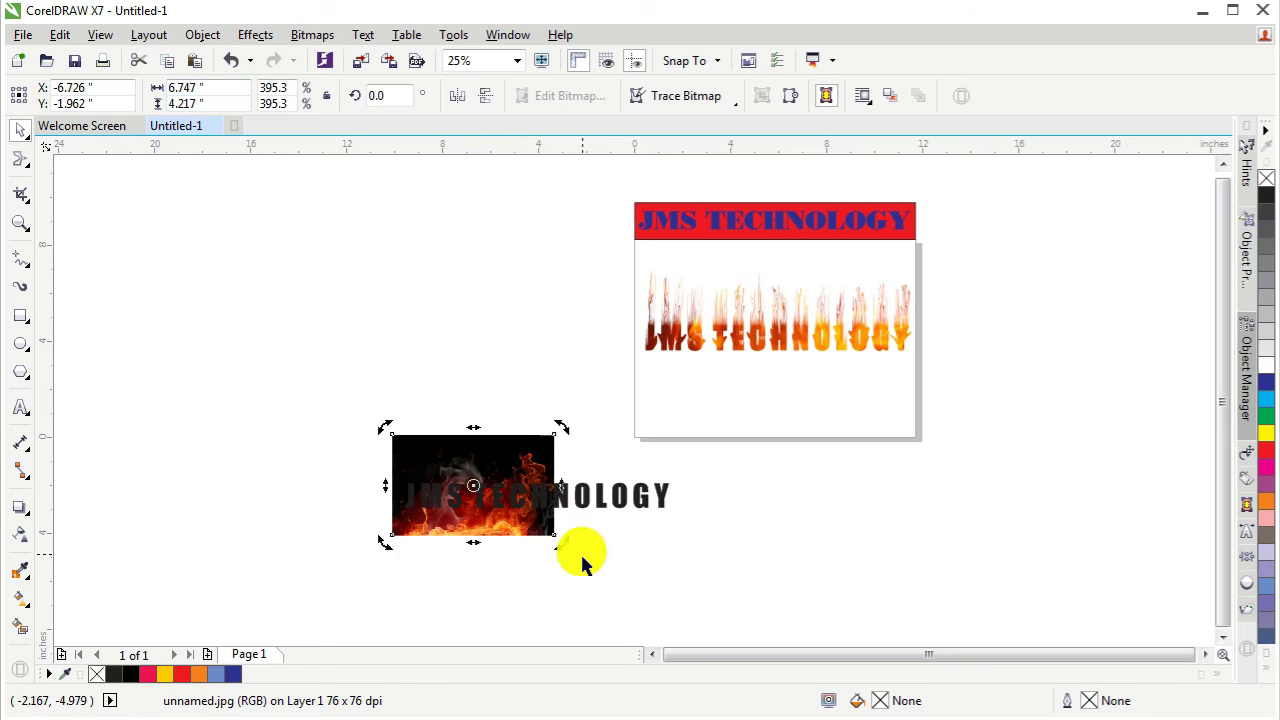
Enlarge the fire photo to about 11.7 × 7.3 inches so it covers the text
click(271, 368)
click(472, 460)
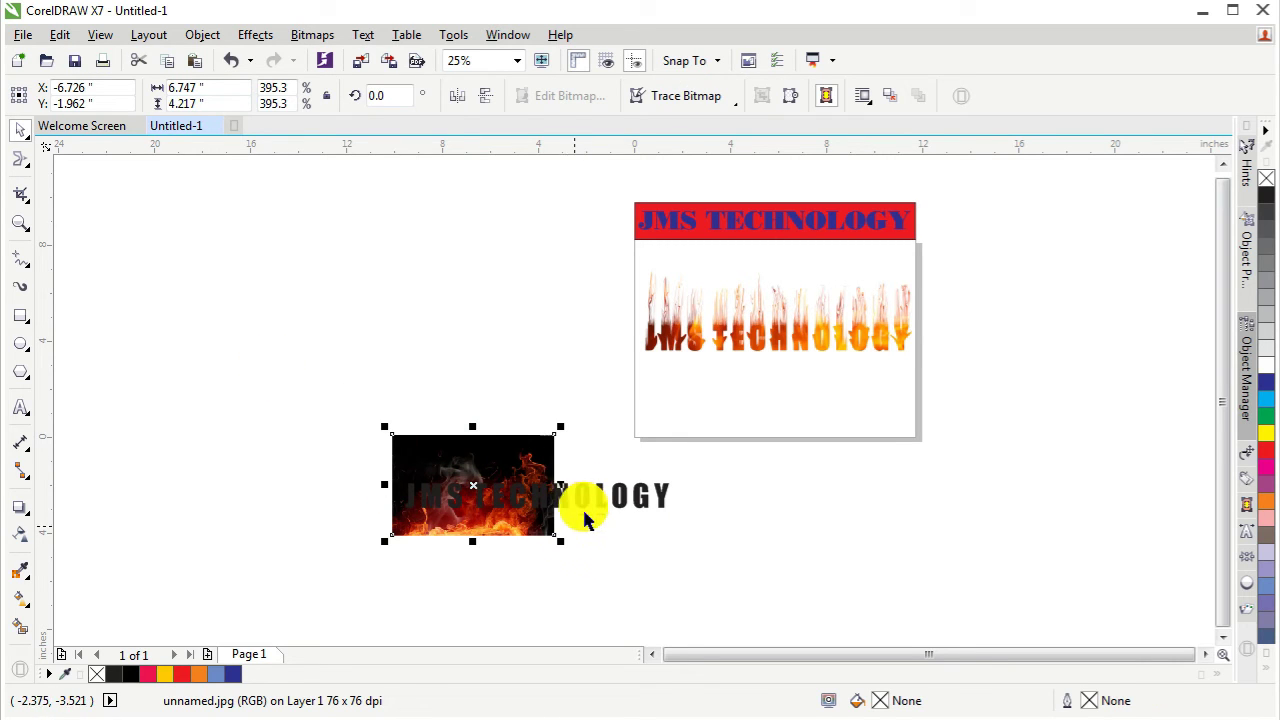
drag(558, 539, 752, 615)
click(318, 360)
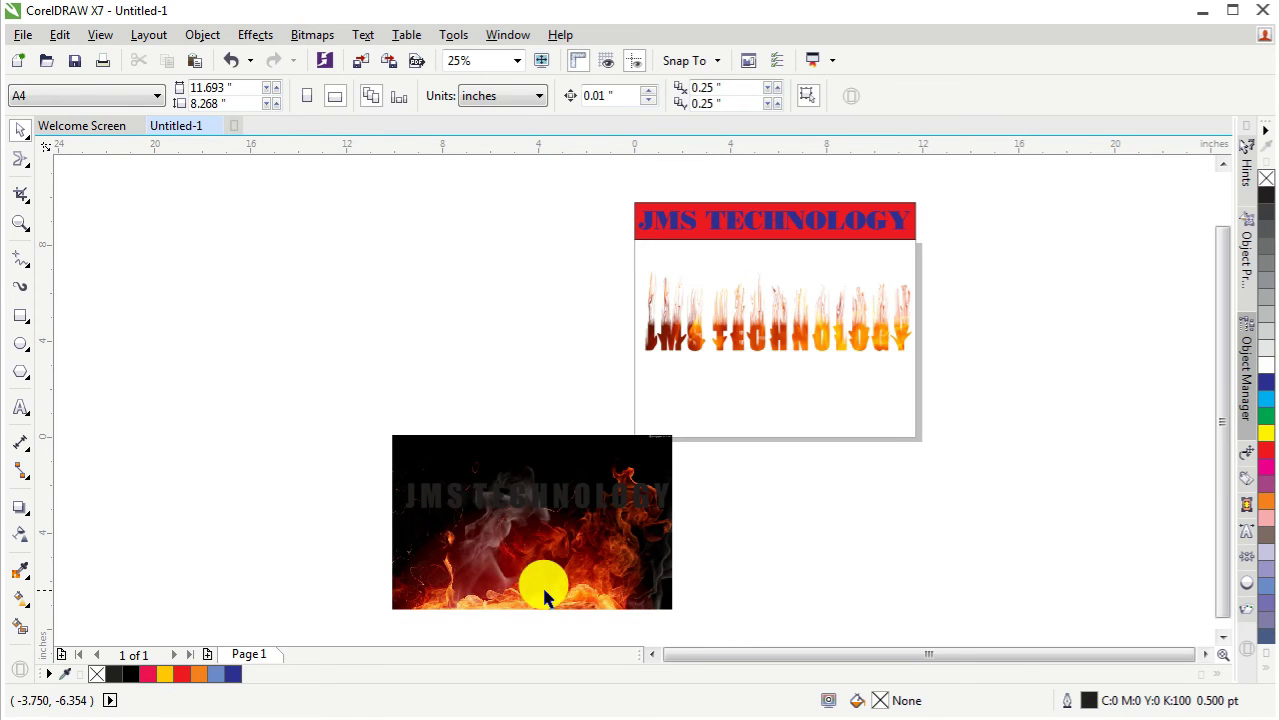
Fine-tune the fire photo over the text, then move it to the upper left, clear of the letters
drag(545, 595, 532, 508)
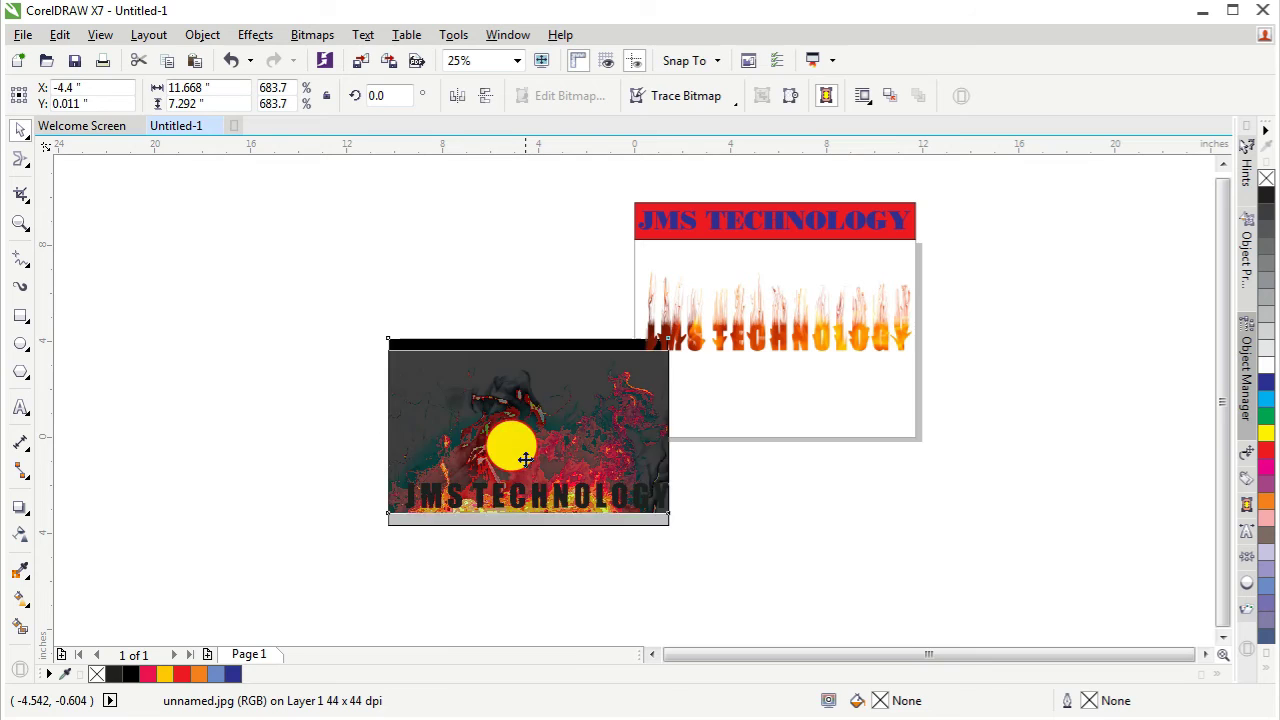
drag(525, 455, 525, 465)
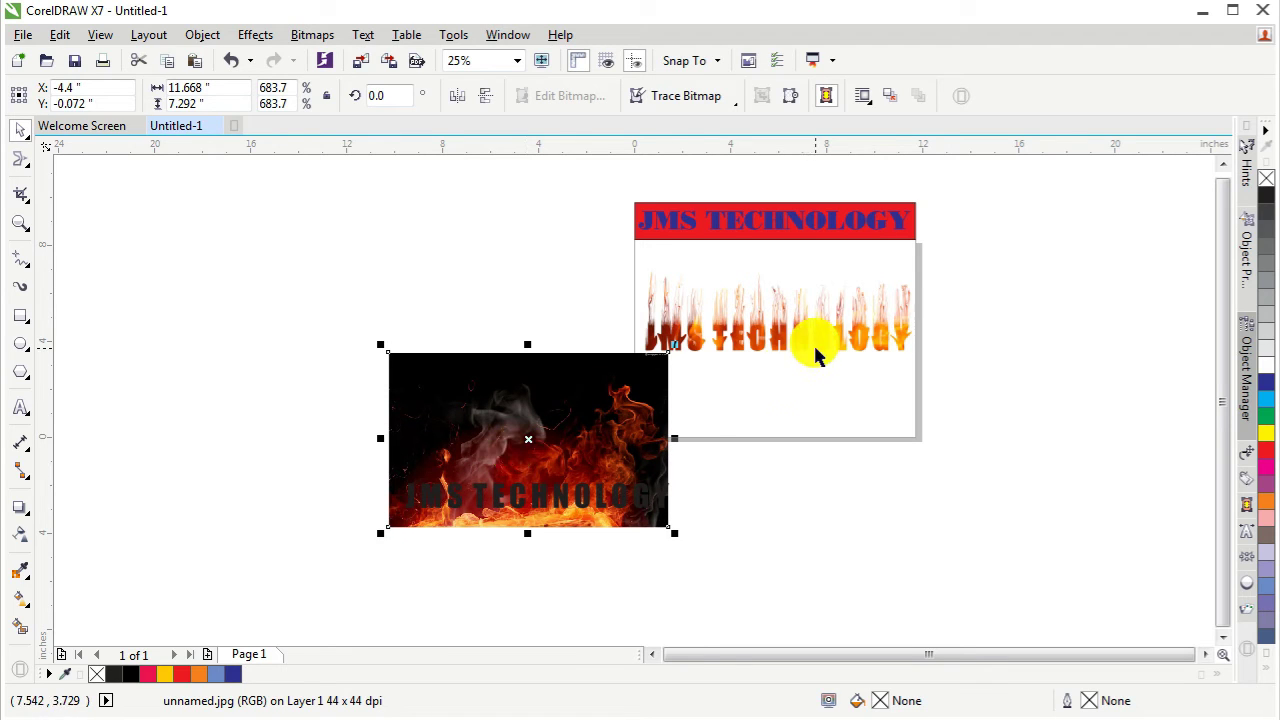
drag(540, 455, 525, 459)
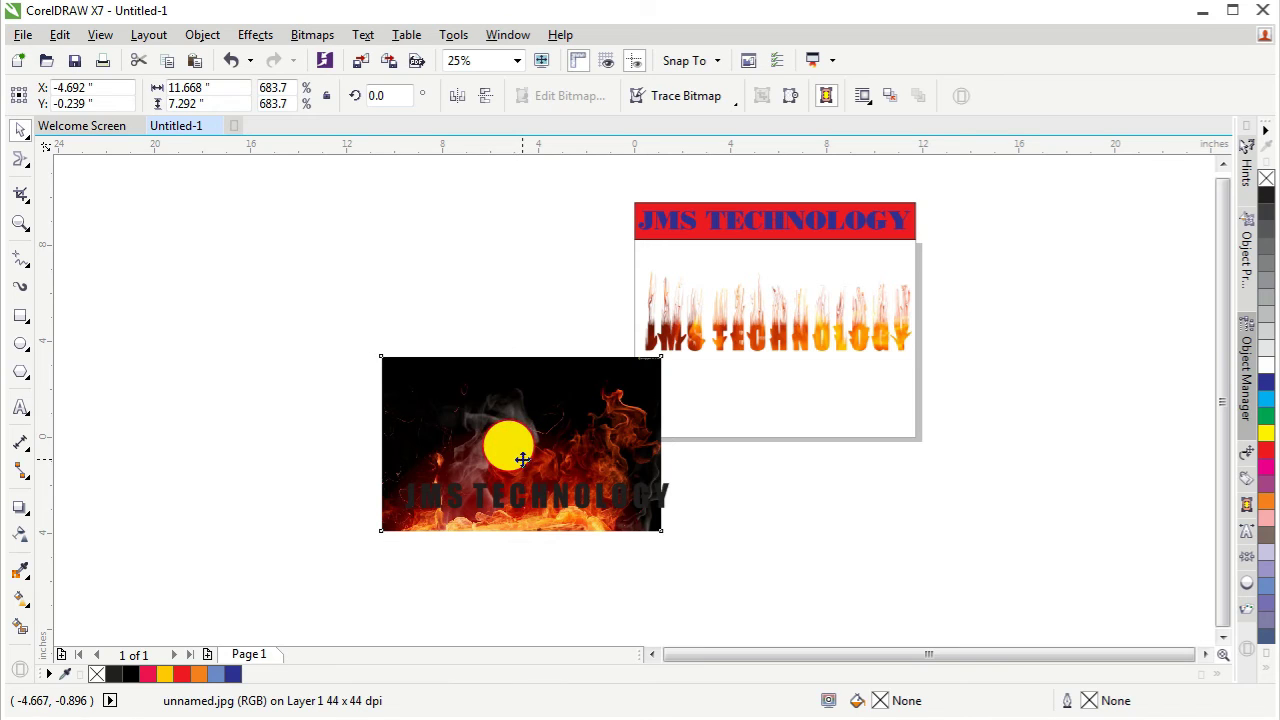
click(524, 459)
click(397, 269)
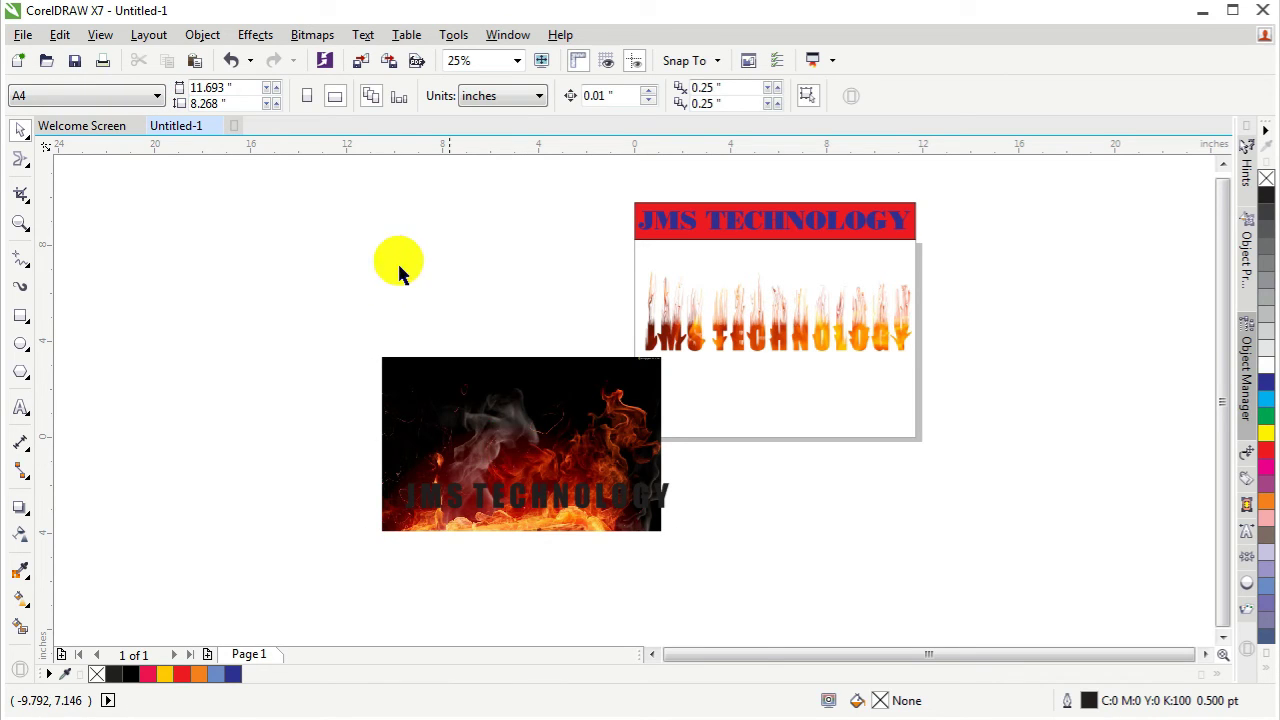
click(502, 452)
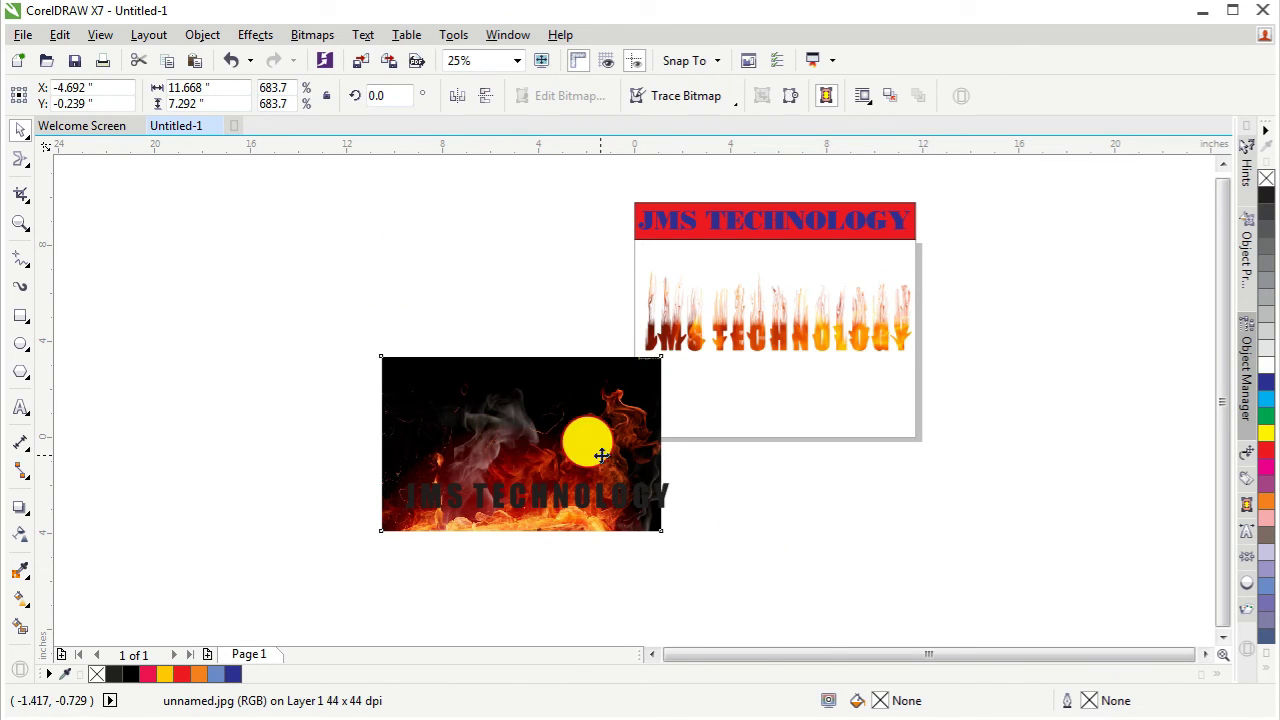
drag(601, 455, 613, 458)
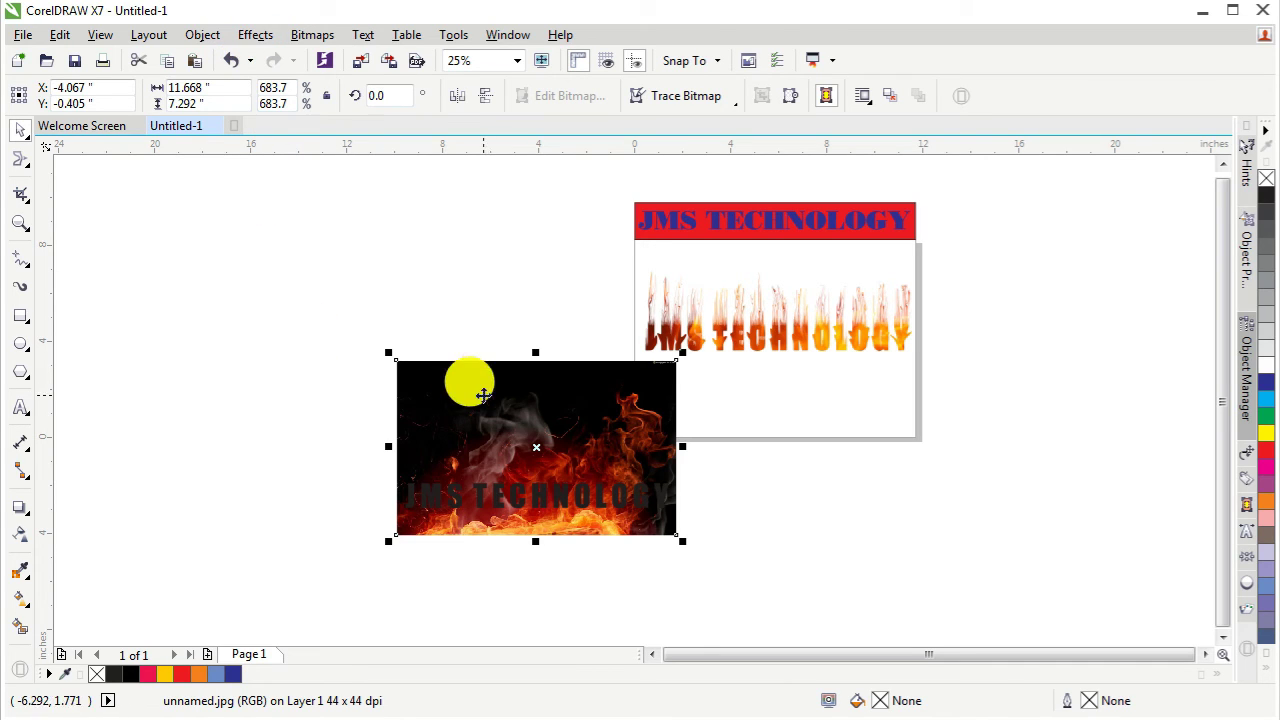
drag(466, 380, 221, 317)
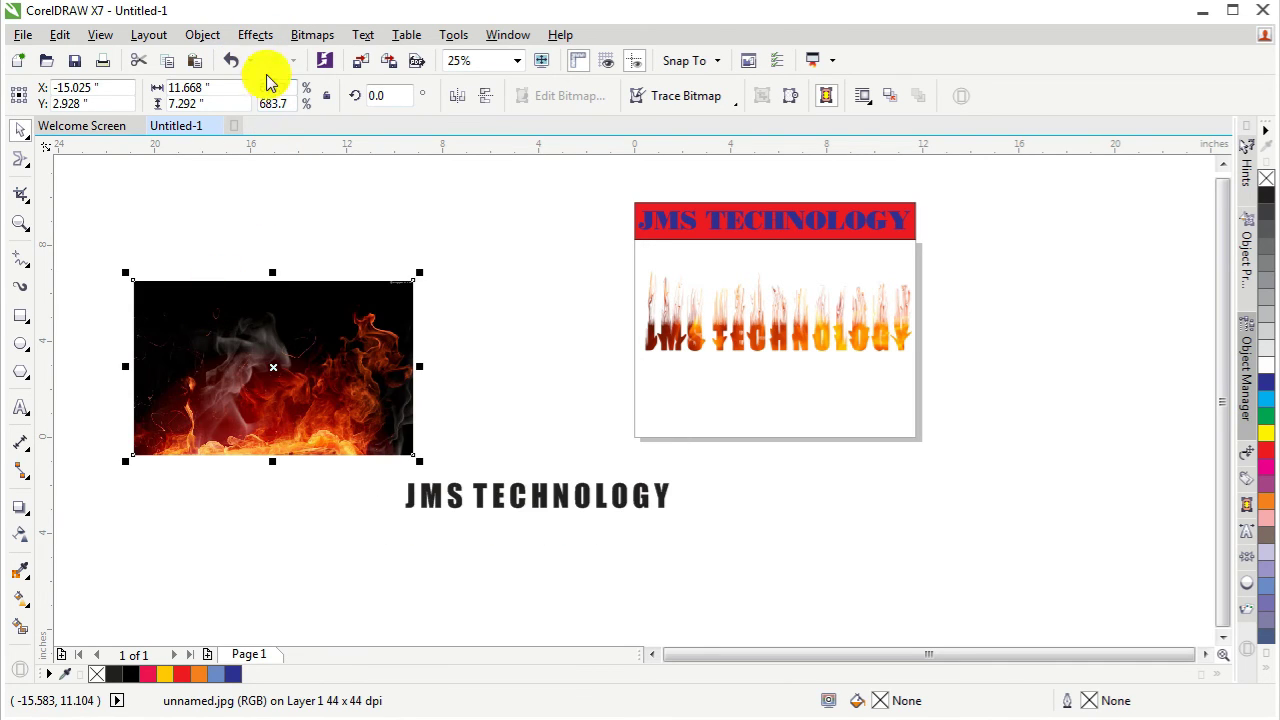
PowerClip the fire photo into the JMS TECHNOLOGY text with Object > PowerClip > Place Inside Frame
click(256, 36)
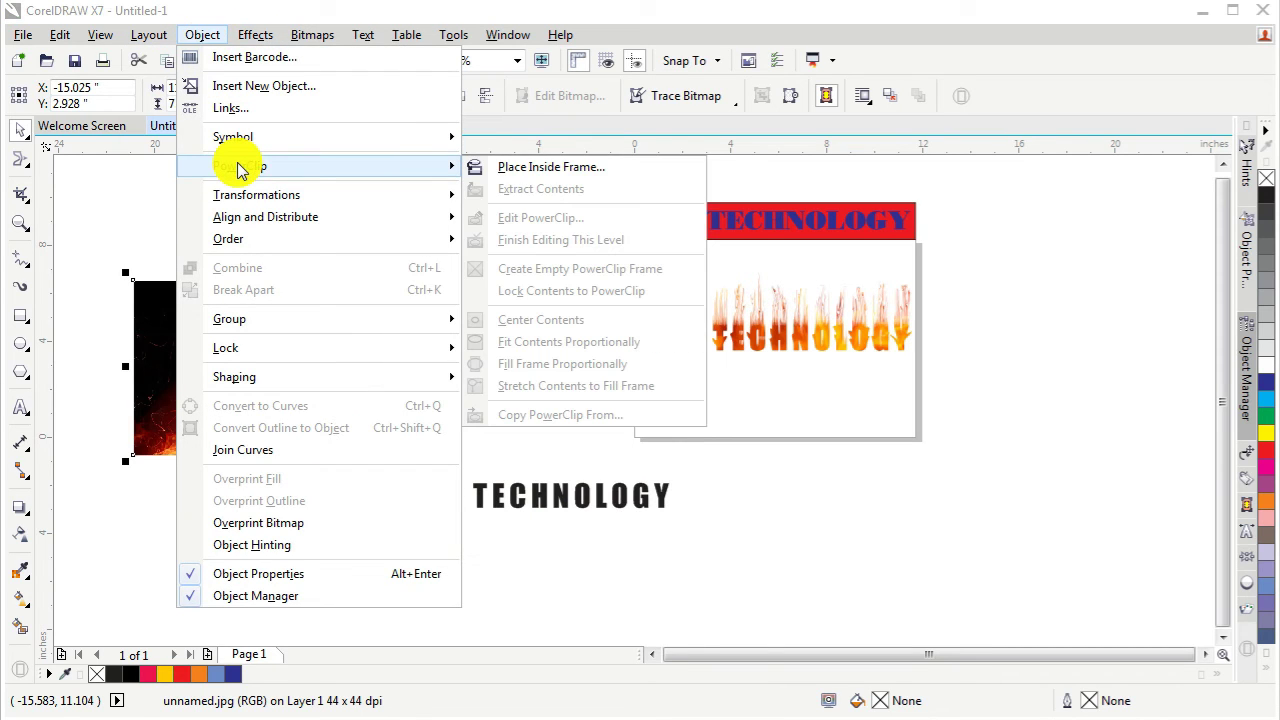
mouse_move(240, 166)
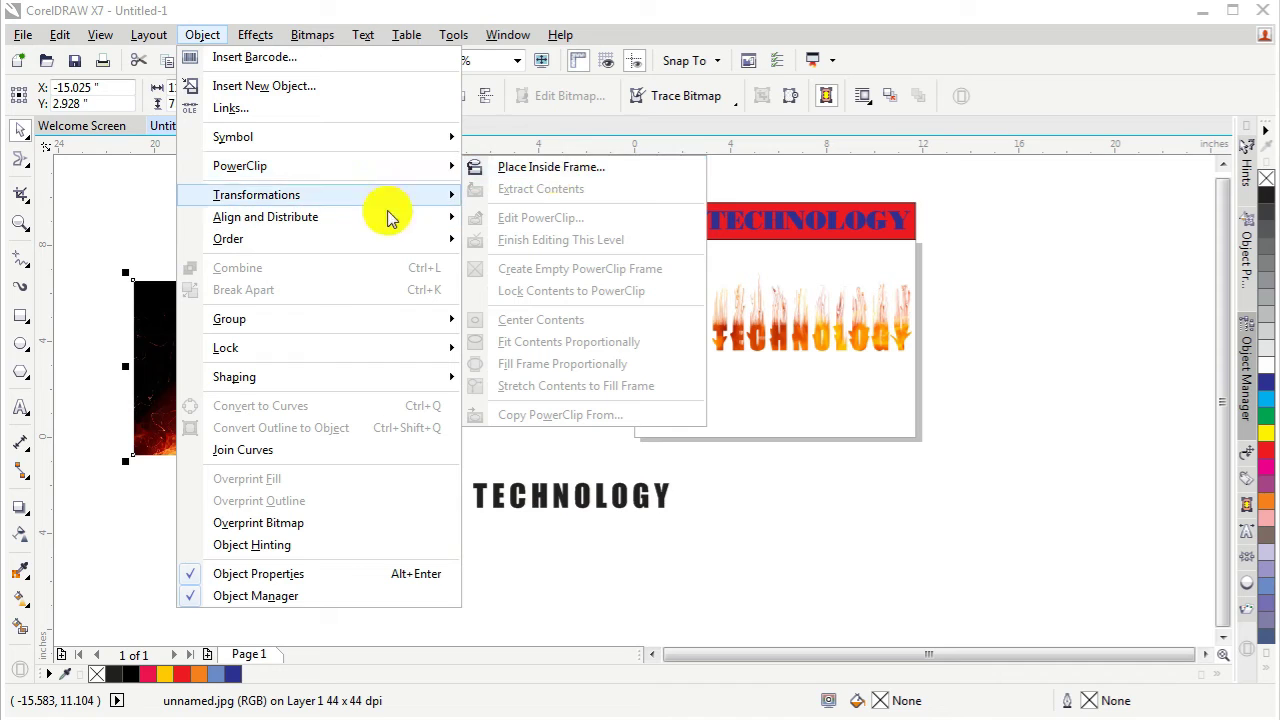
click(545, 170)
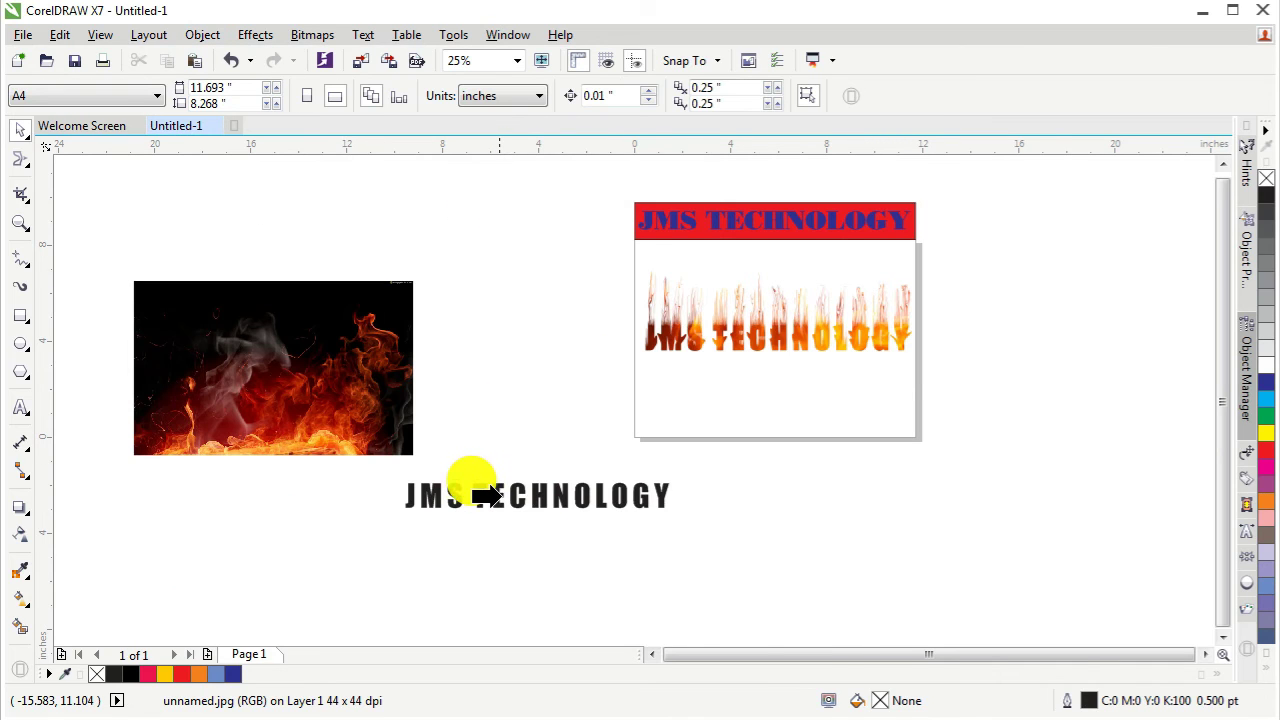
click(483, 500)
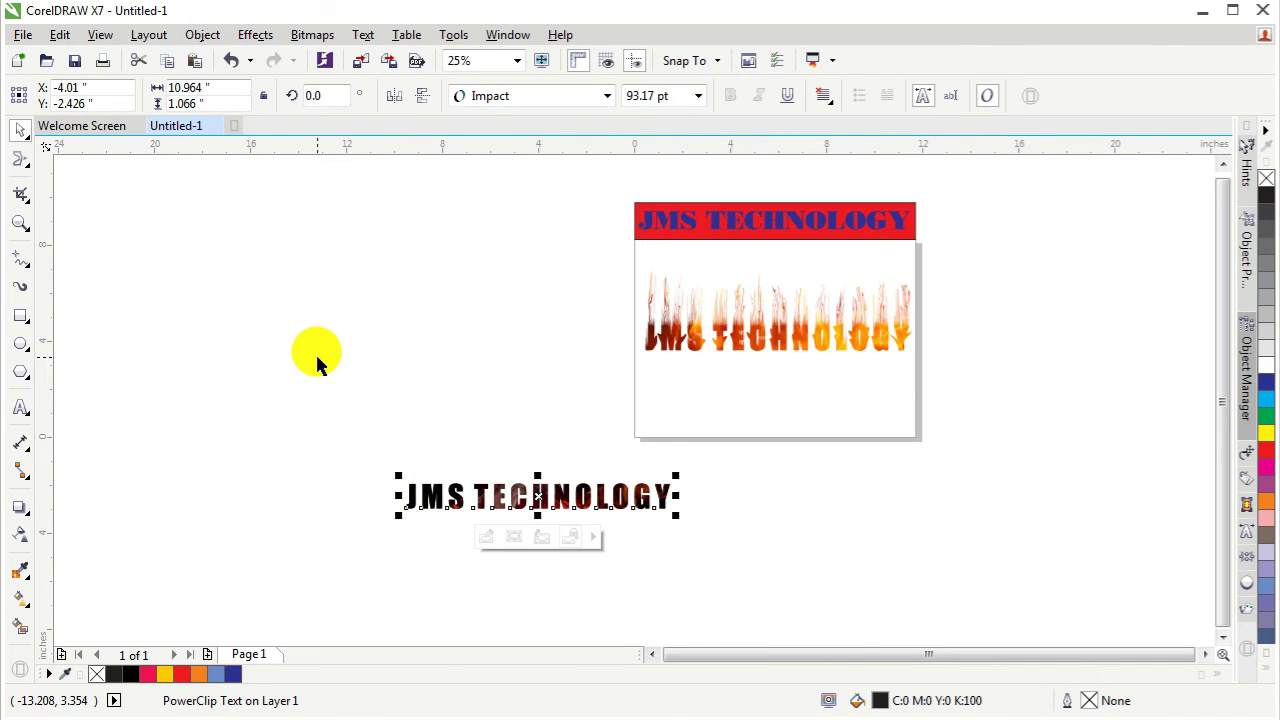
click(485, 538)
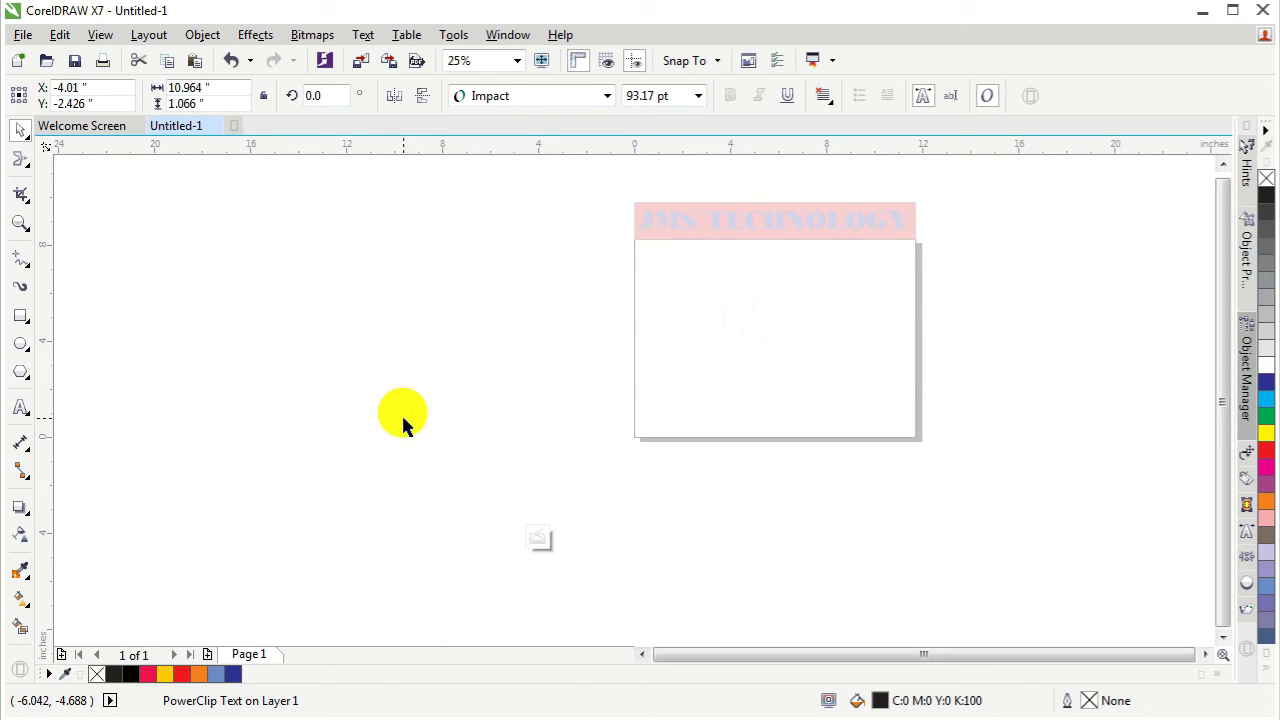
scroll(403, 425, down, 2)
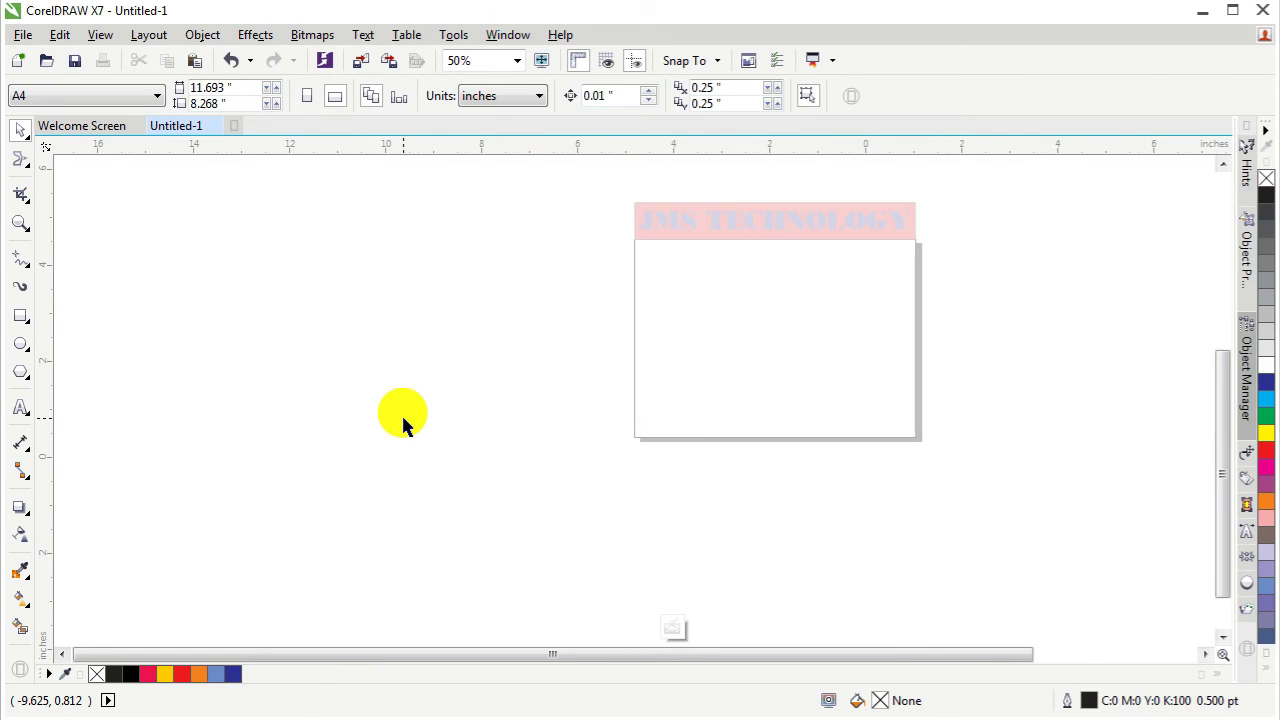
scroll(403, 425, up, 1)
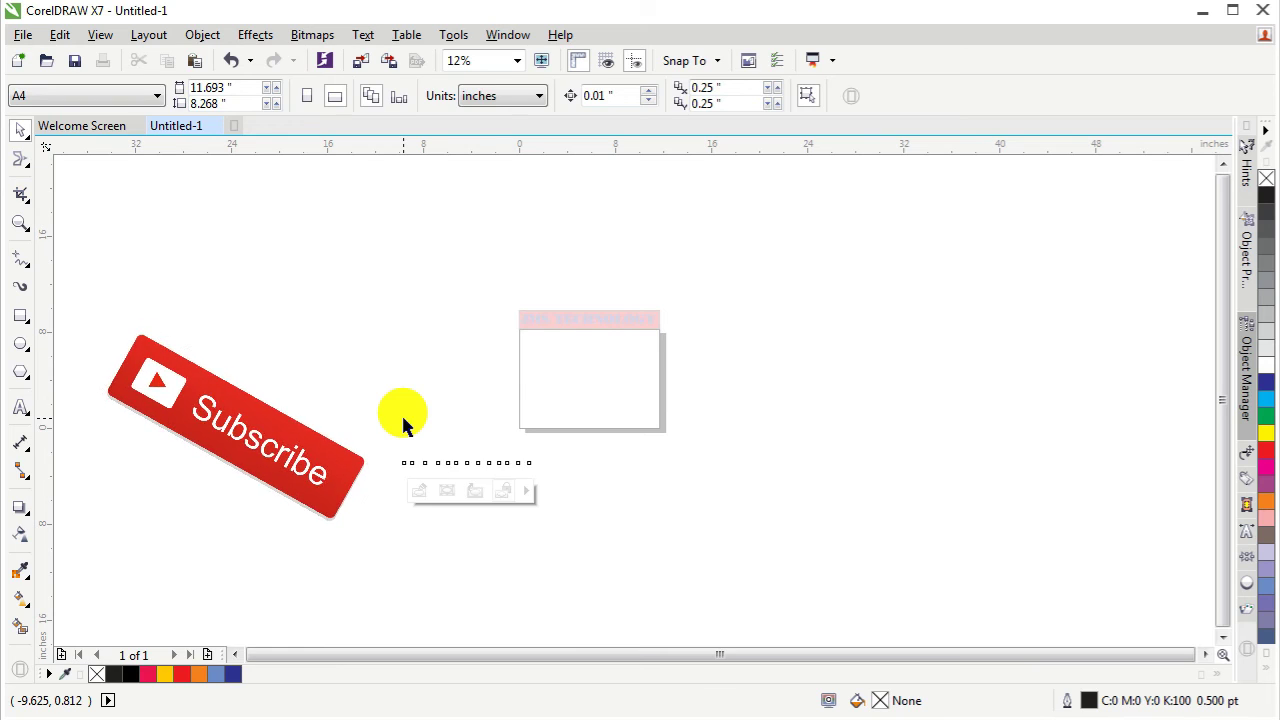
Move the fire-filled text to the right of the page and briefly open and close its PowerClip contents
click(480, 525)
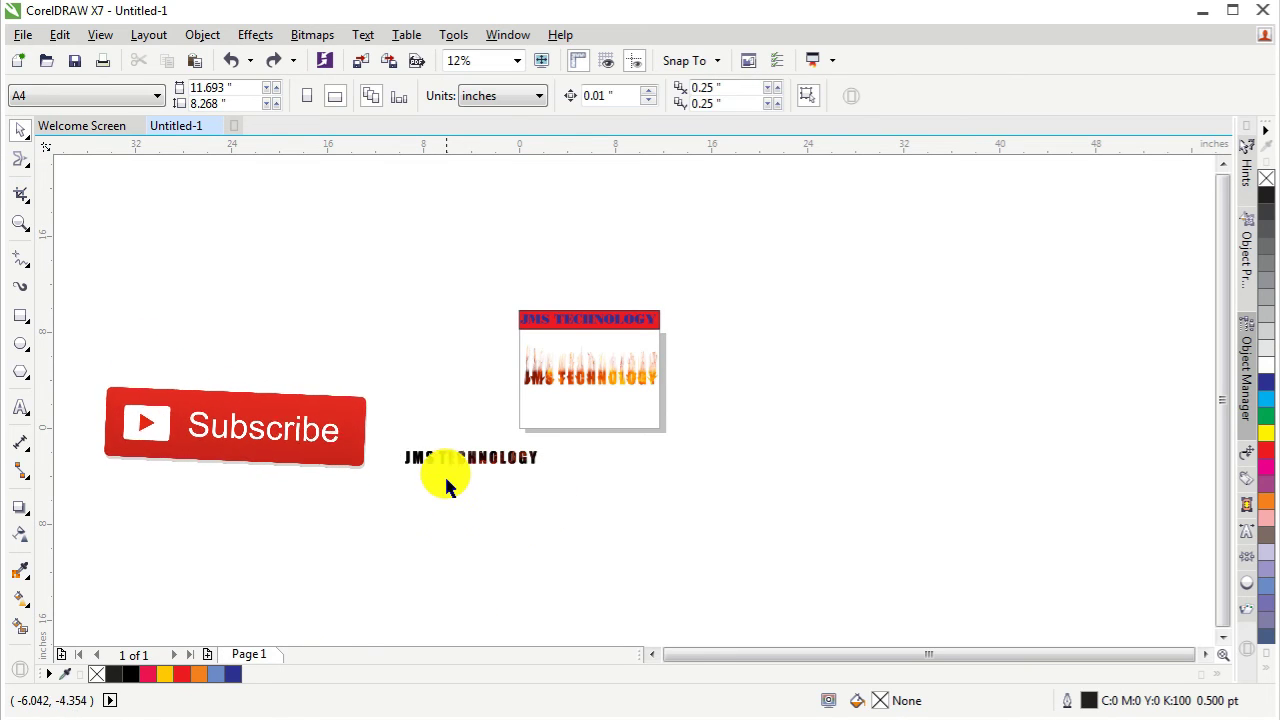
click(449, 468)
drag(449, 462, 788, 370)
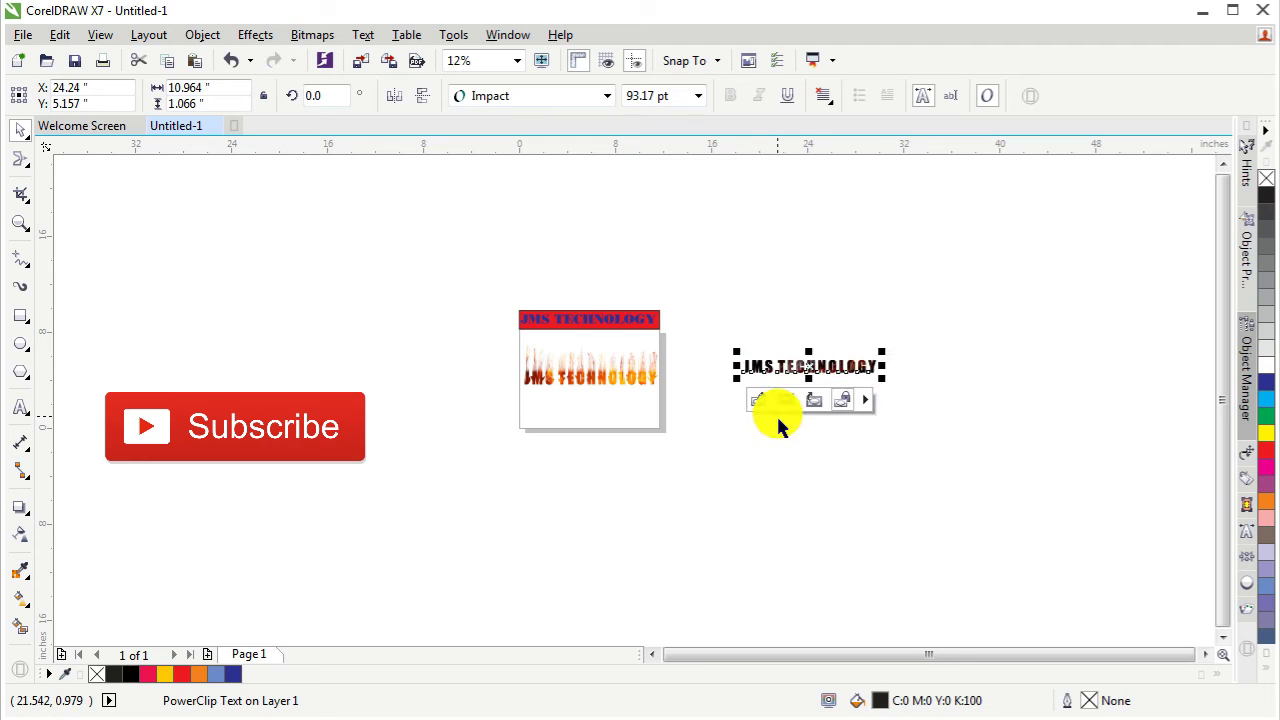
click(760, 402)
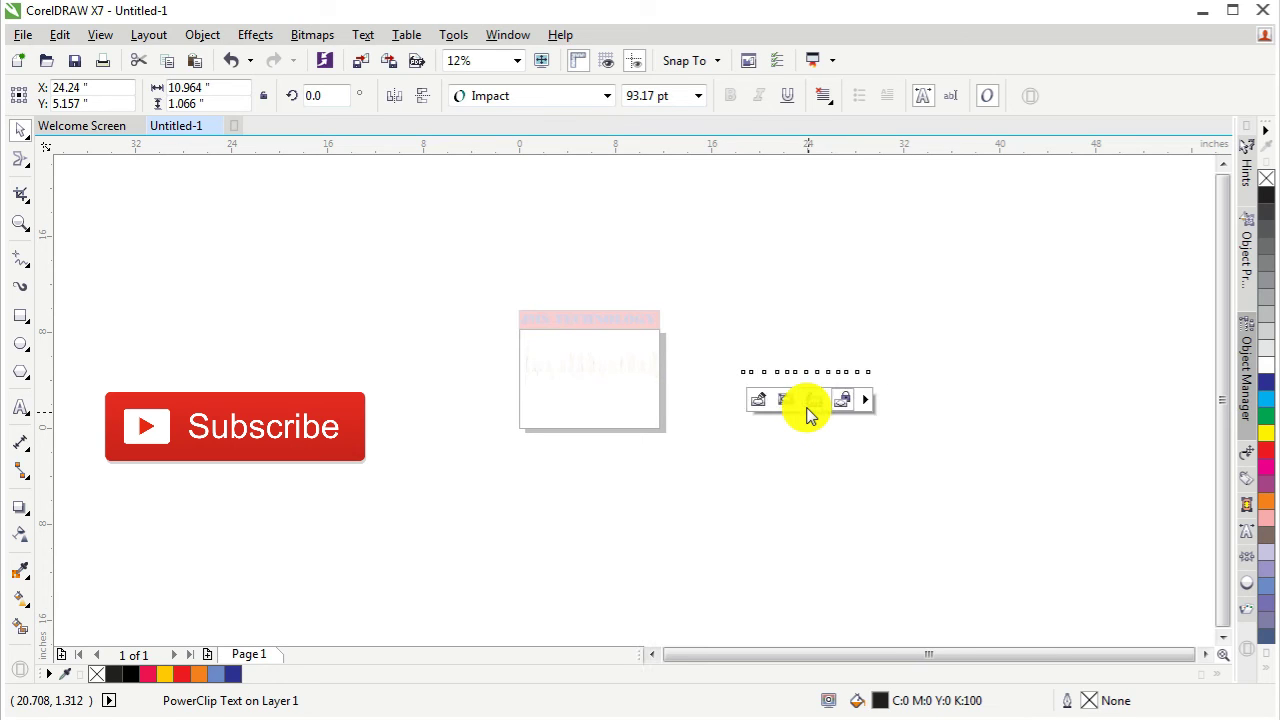
click(810, 402)
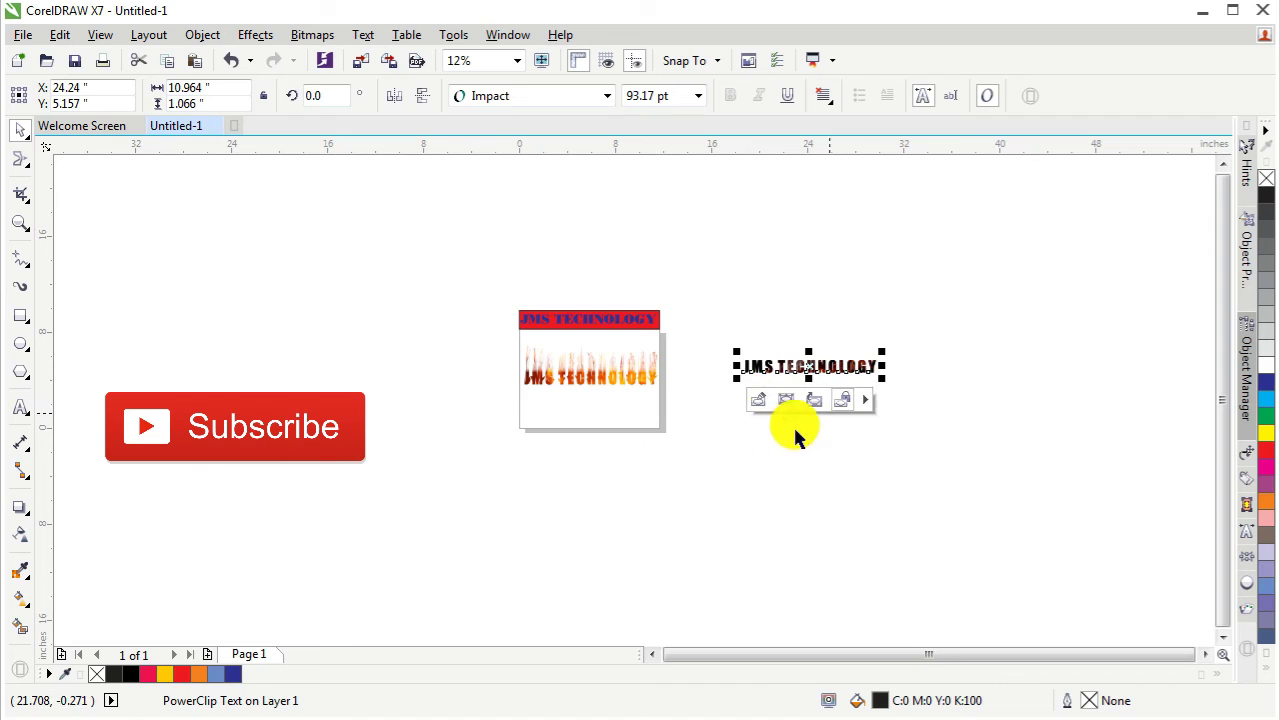
click(866, 418)
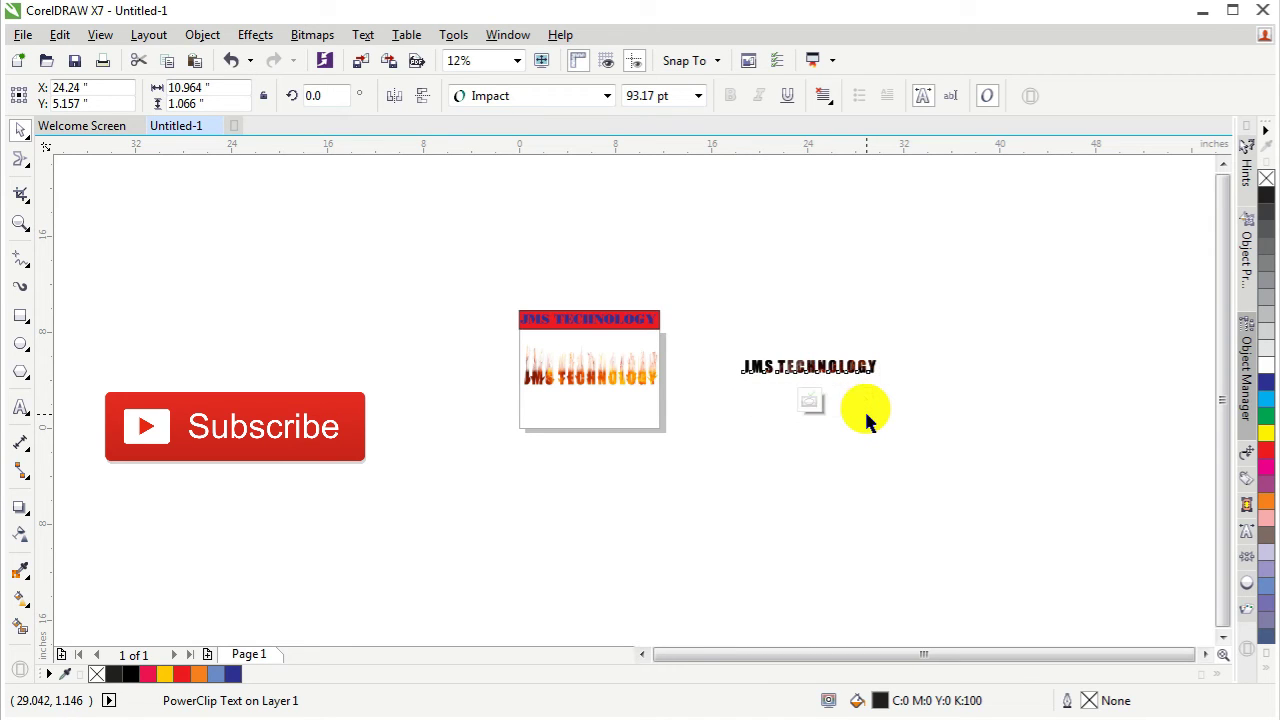
Undo twice to separate the fire photo, shift the text right and select the photo
key(ctrl+z)
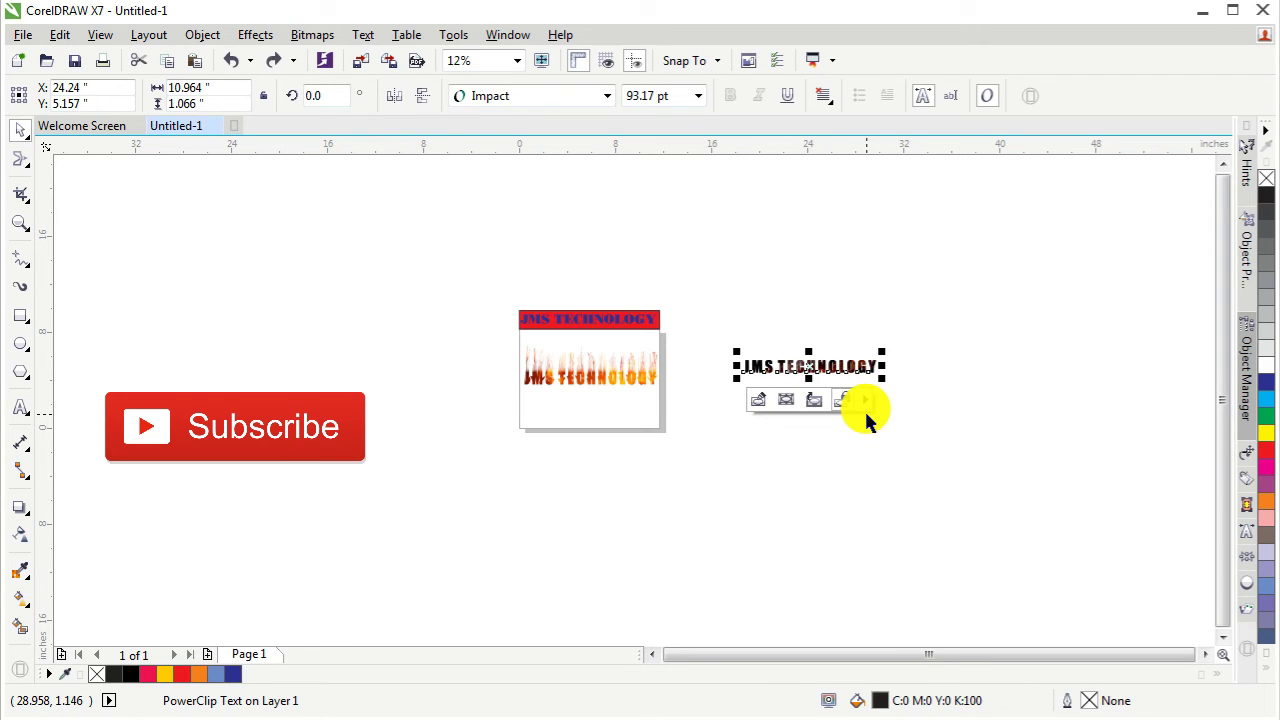
key(ctrl+z)
key(ctrl+z)
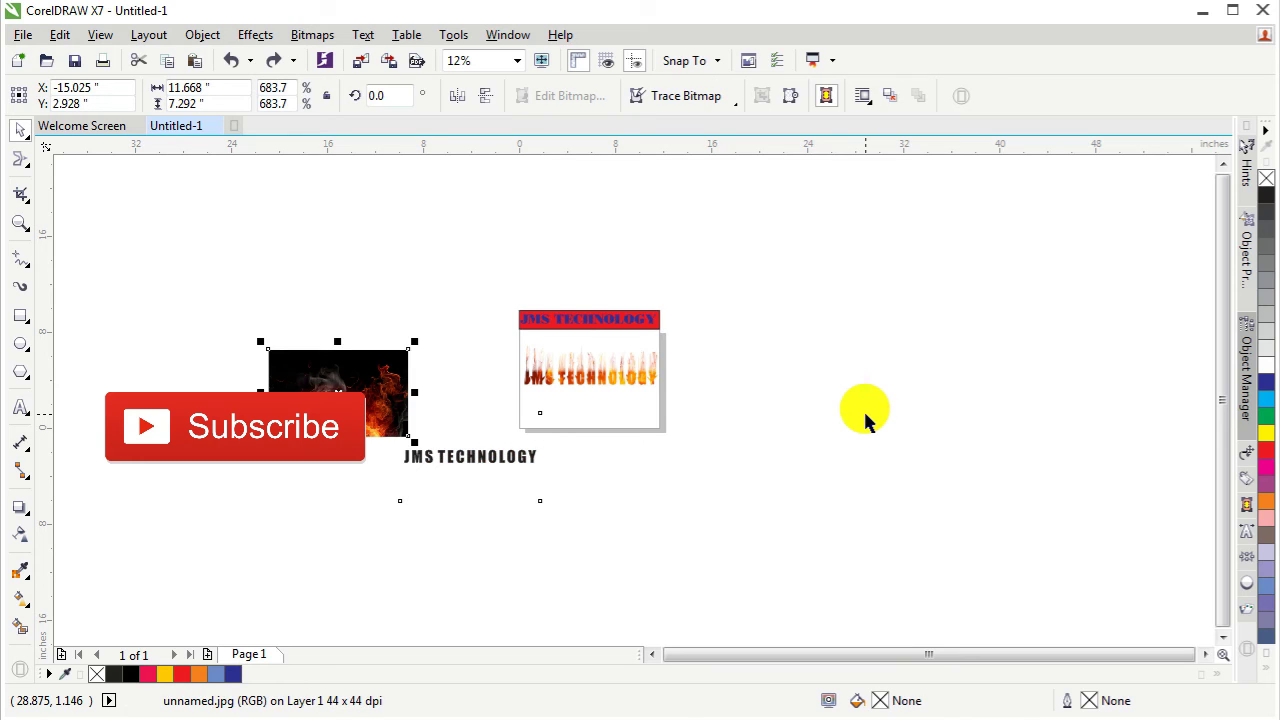
click(478, 508)
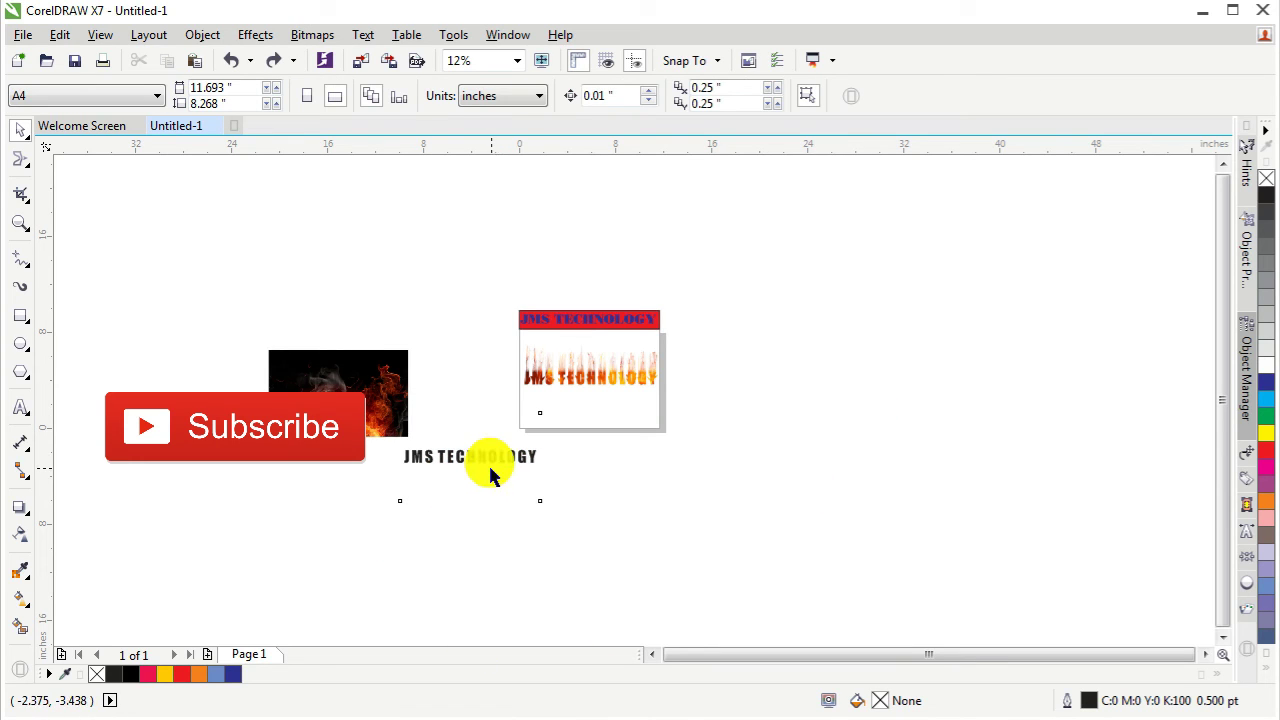
drag(490, 476, 813, 419)
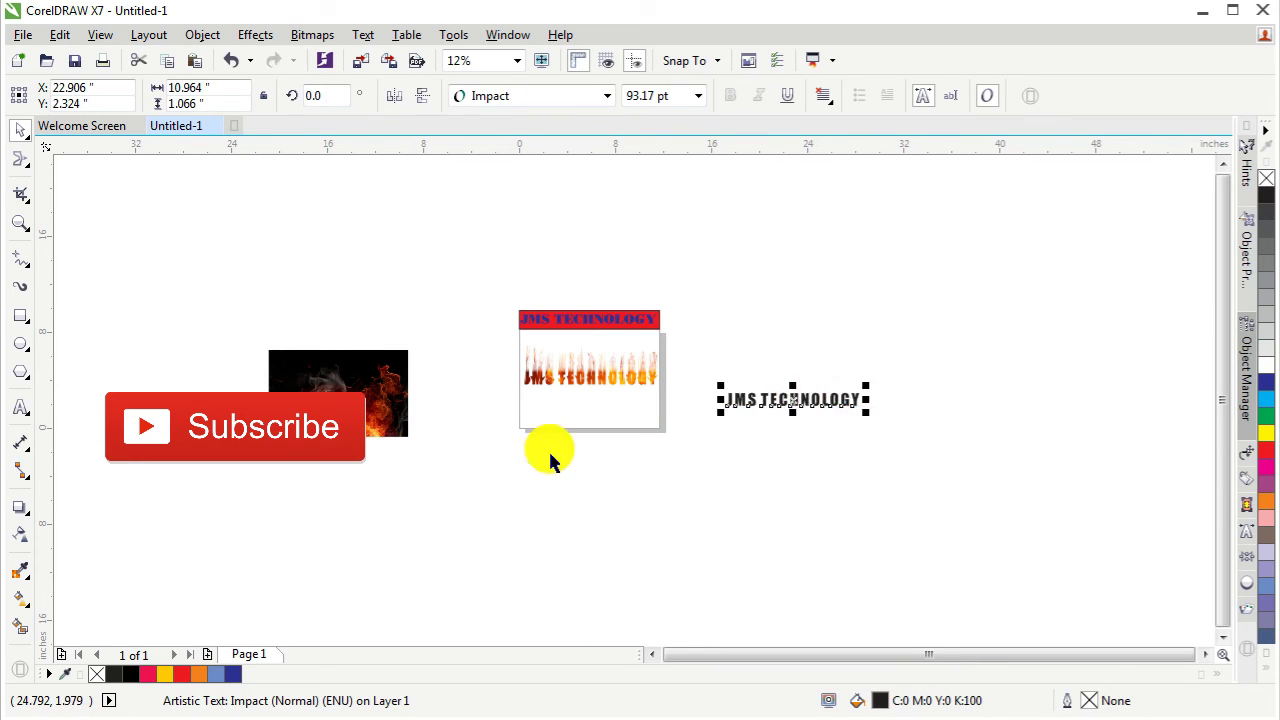
click(546, 452)
click(365, 400)
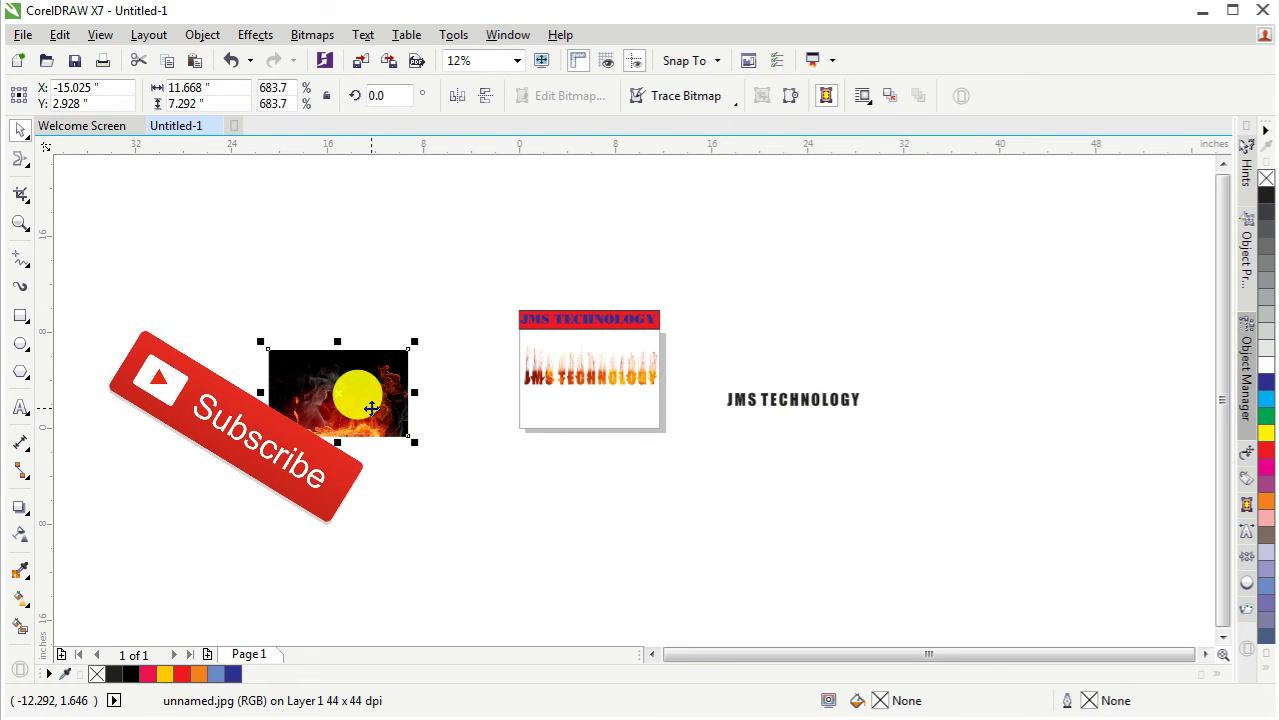
Put the fire photo back inside the JMS TECHNOLOGY text via Object > PowerClip > Place Inside Frame
click(150, 36)
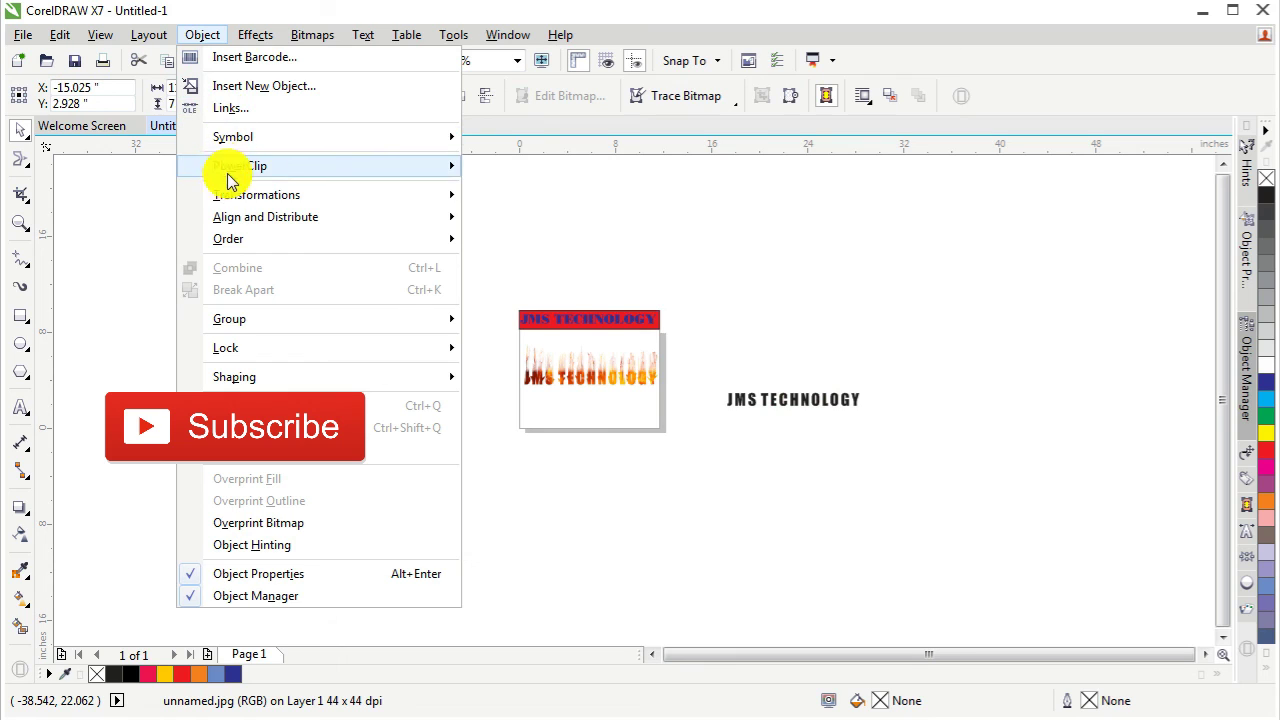
mouse_move(256, 195)
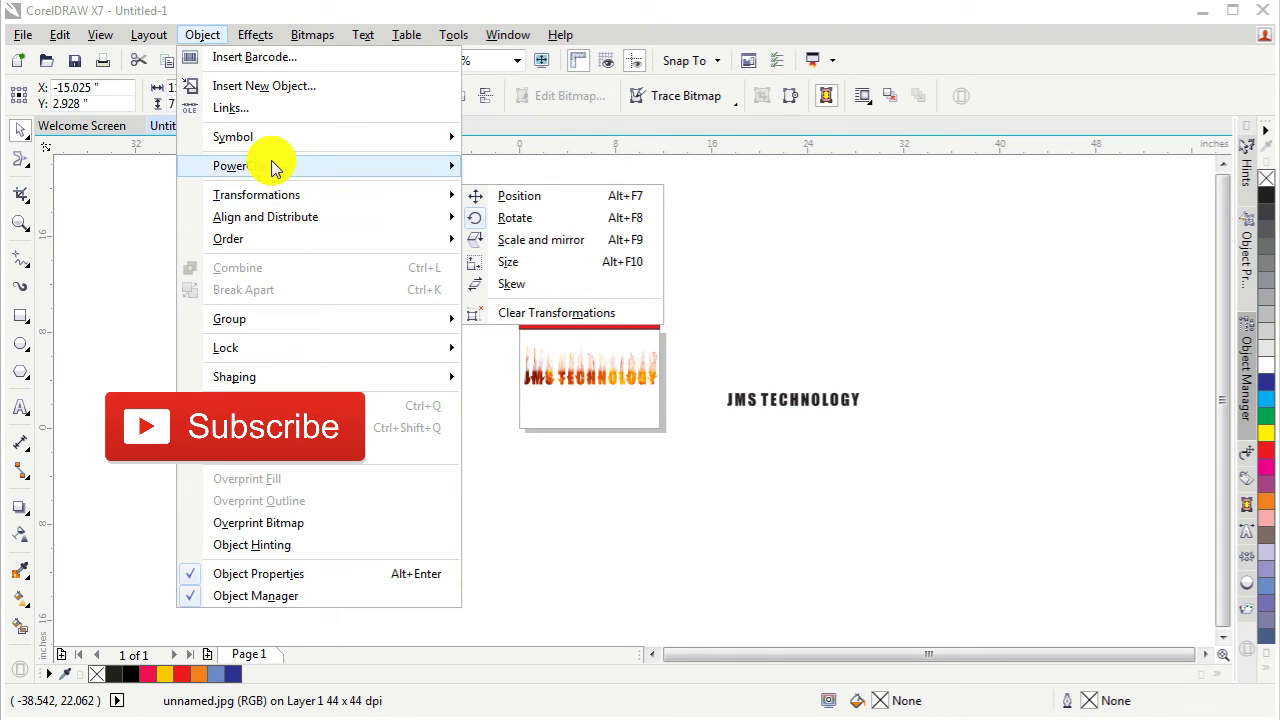
click(510, 166)
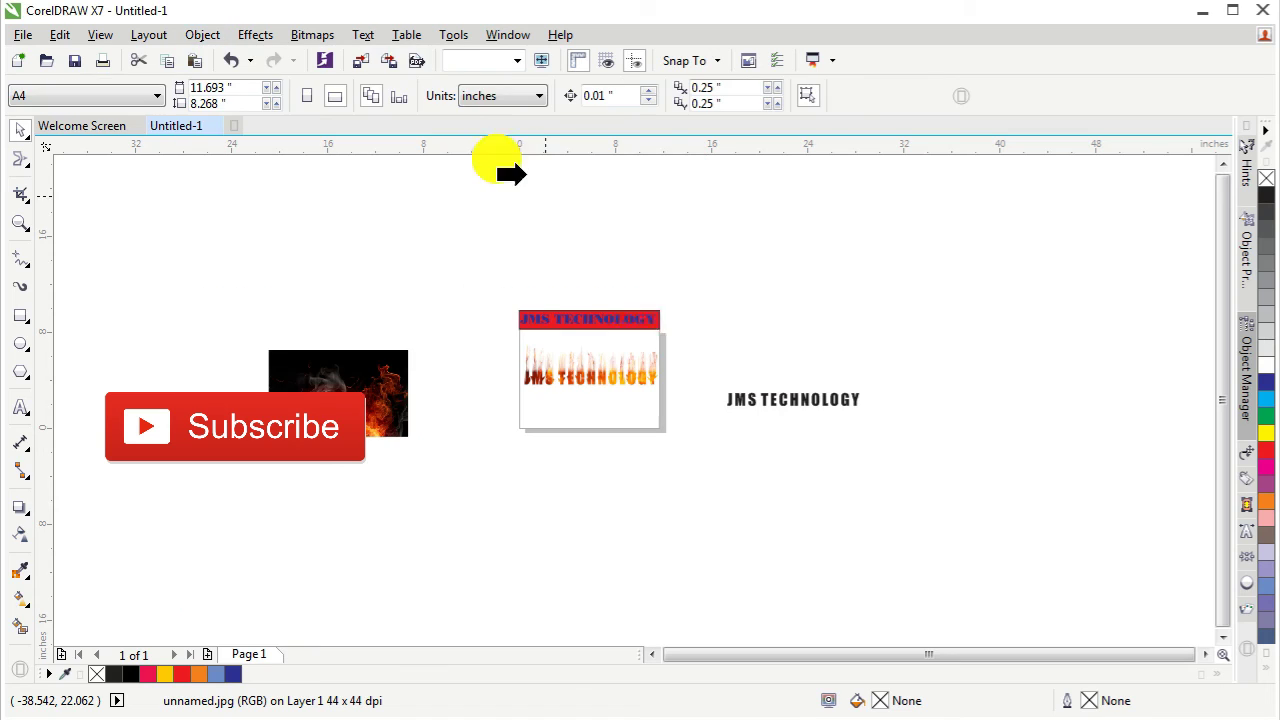
click(770, 400)
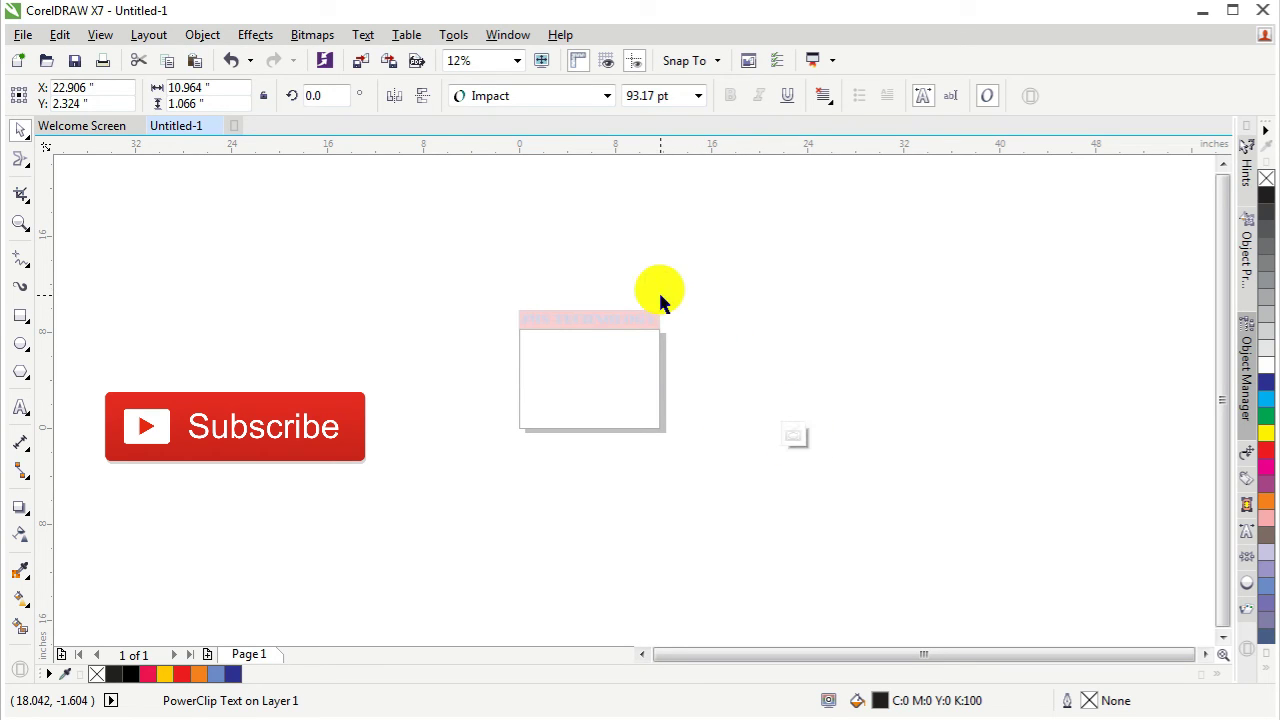
Zoom in on the area of the page holding the fire-filled text
click(20, 222)
drag(481, 286, 925, 585)
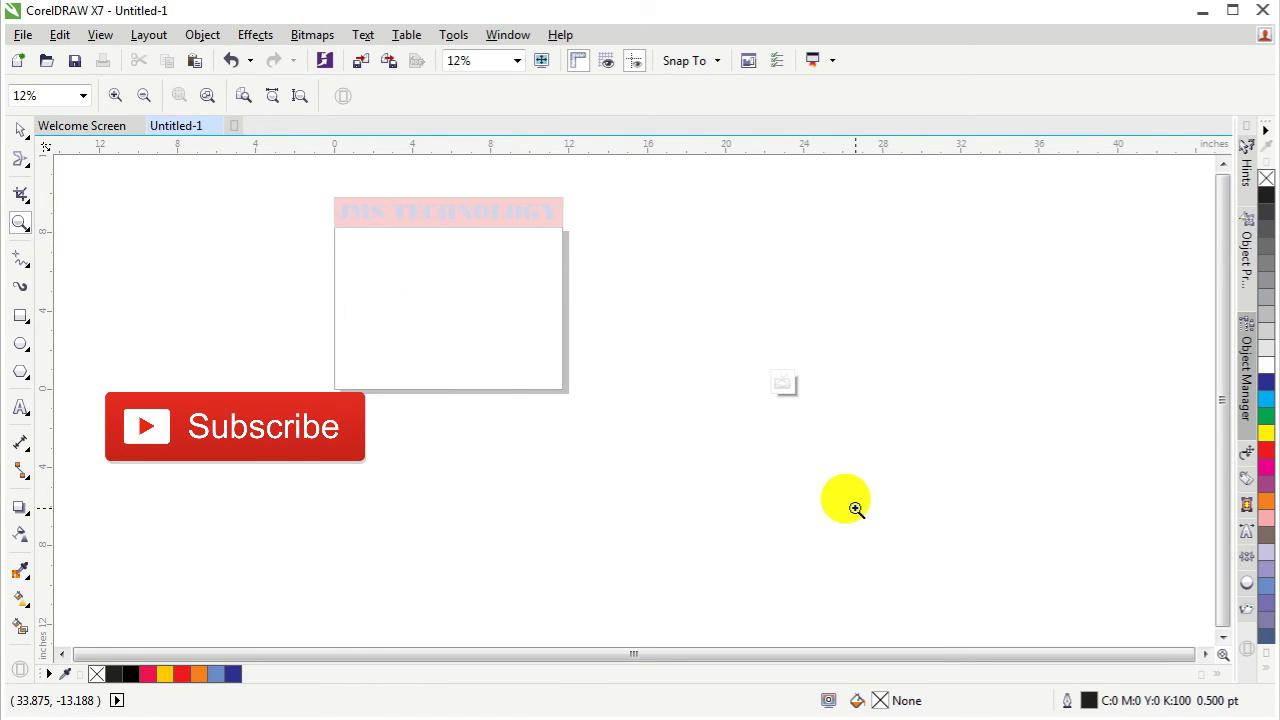
scroll(855, 508, down, 3)
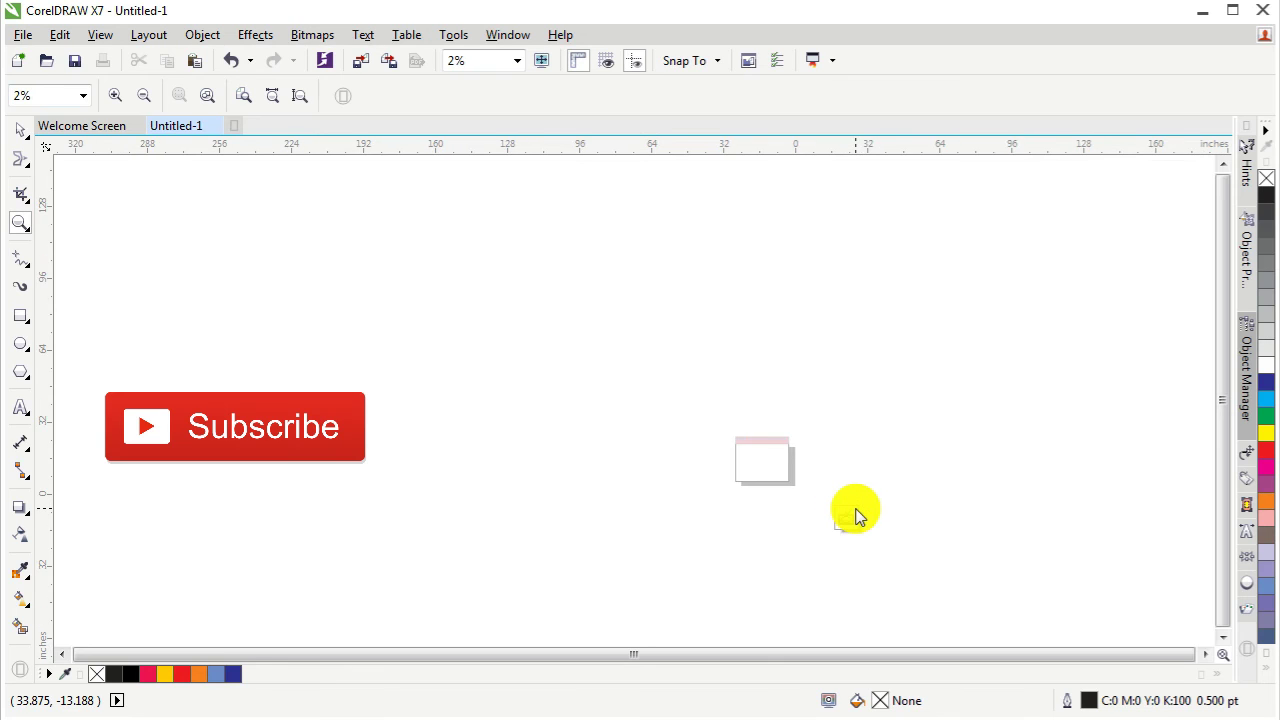
scroll(855, 510, up, 2)
scroll(855, 508, down, 2)
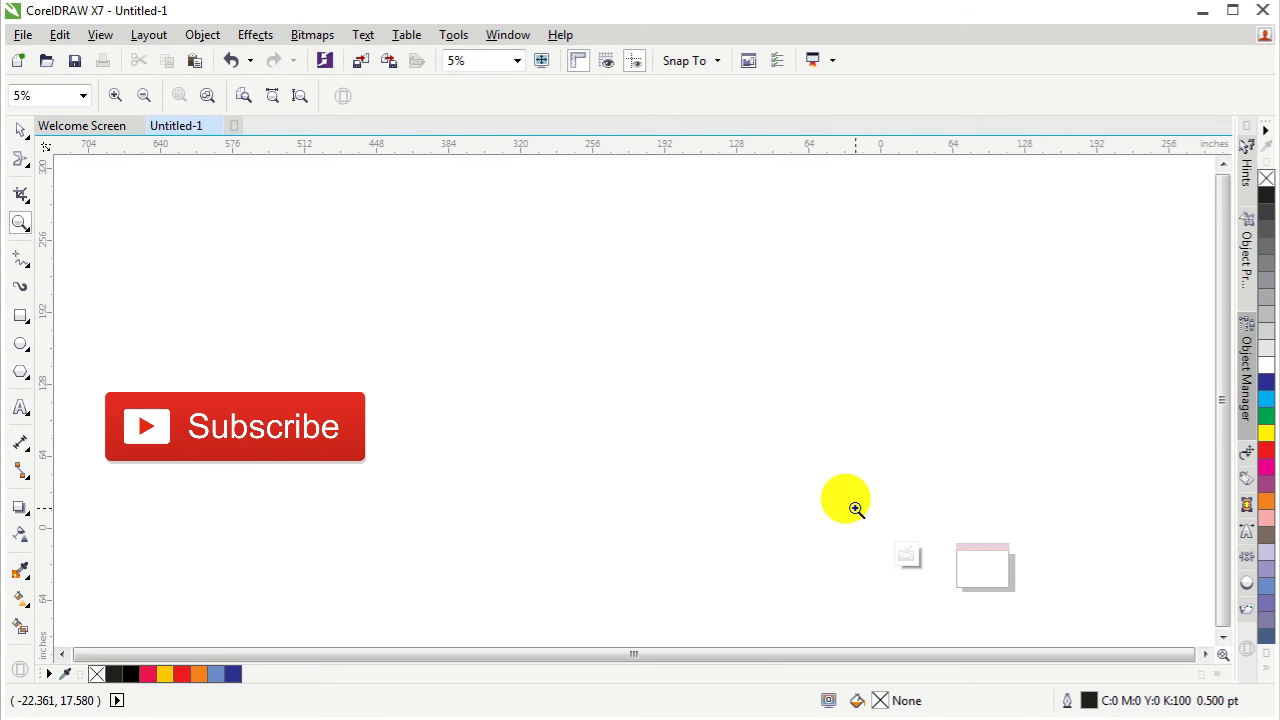
scroll(855, 508, down, 1)
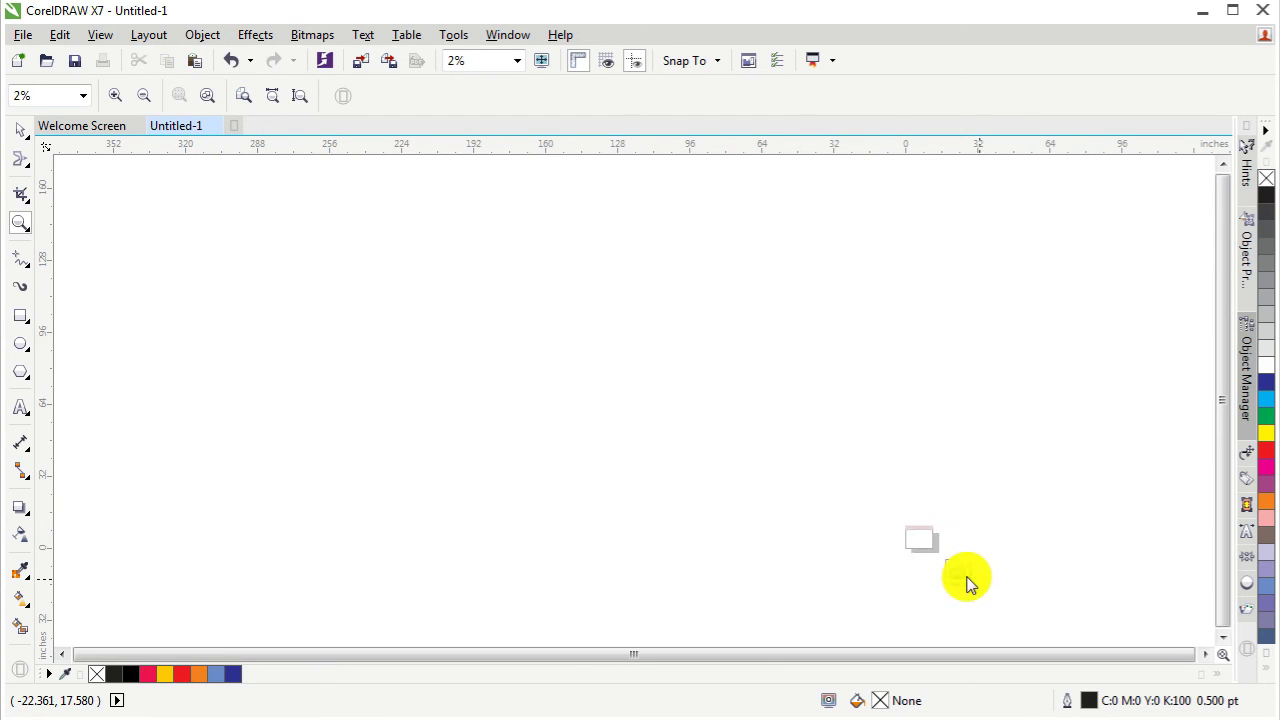
key(space)
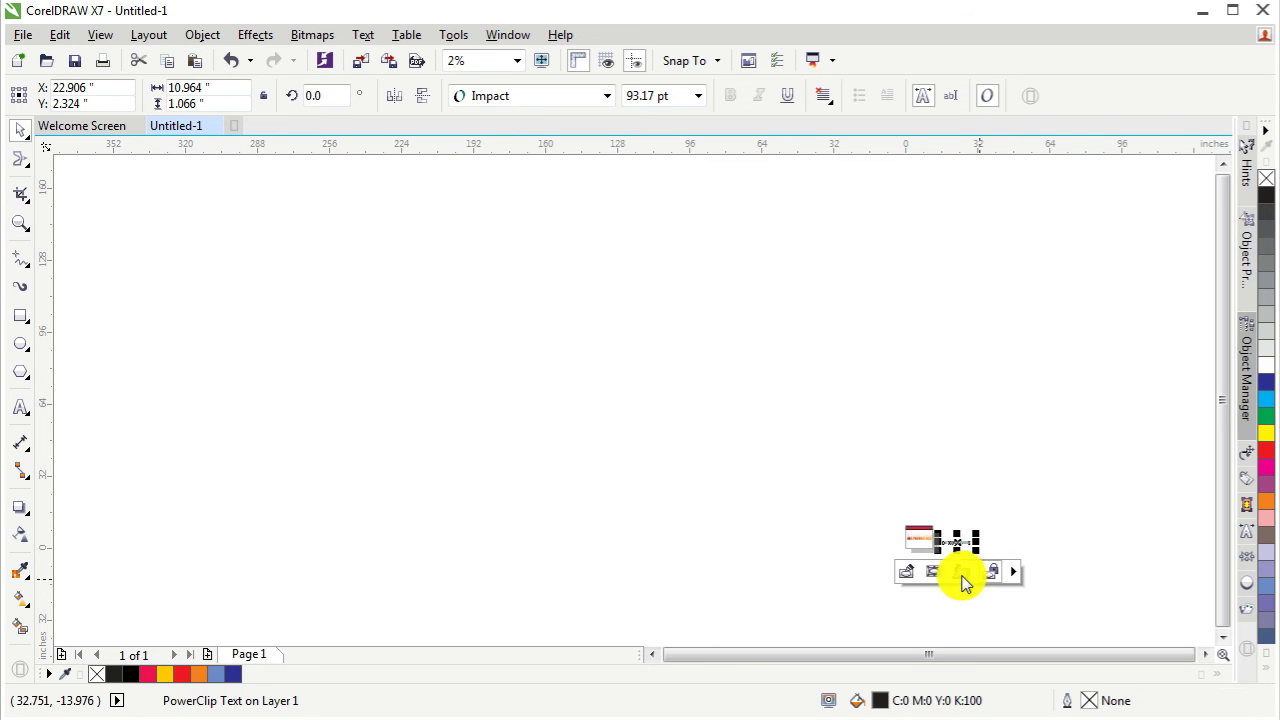
click(957, 566)
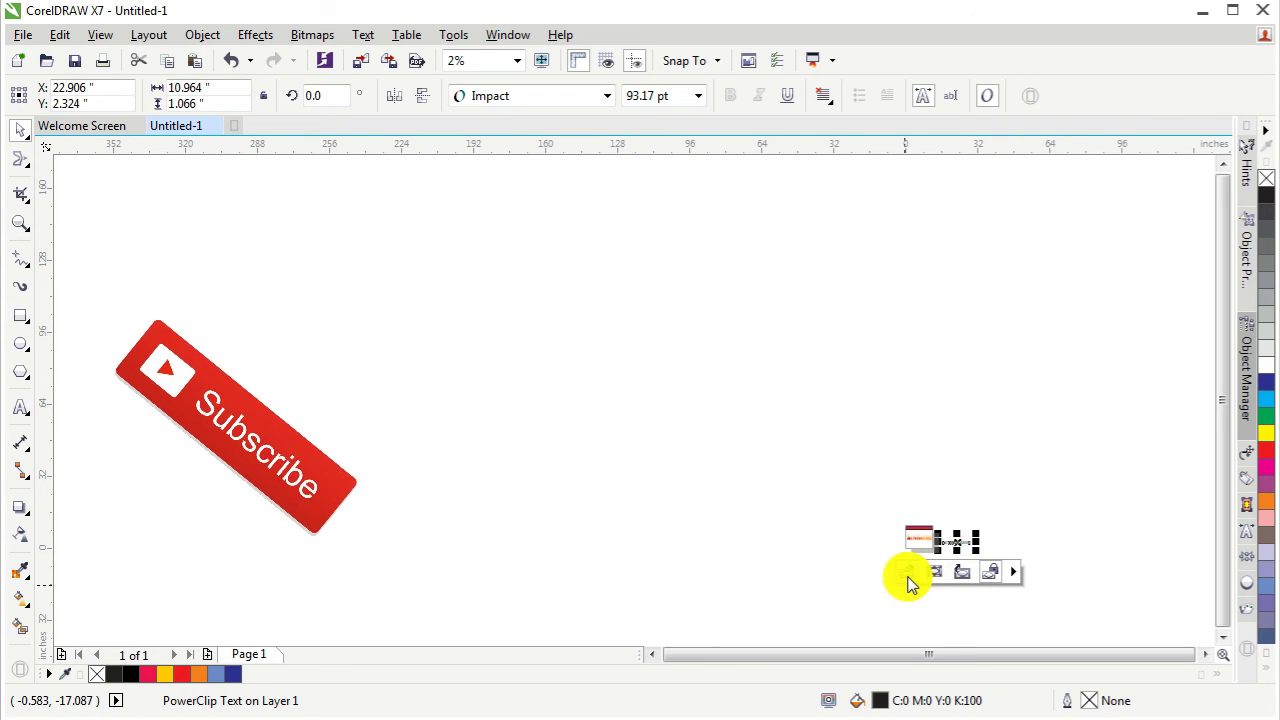
Frame the whole JMS TECHNOLOGY word and open its PowerClip contents for editing
click(21, 223)
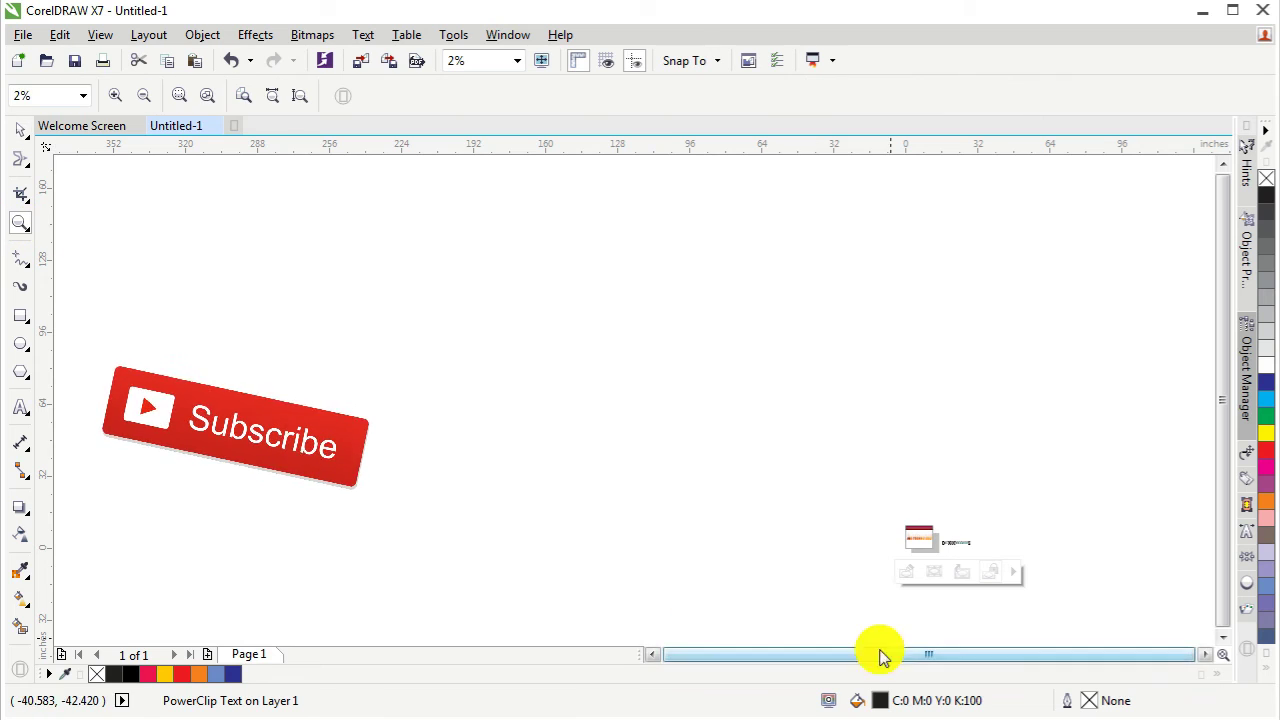
drag(849, 468, 1068, 610)
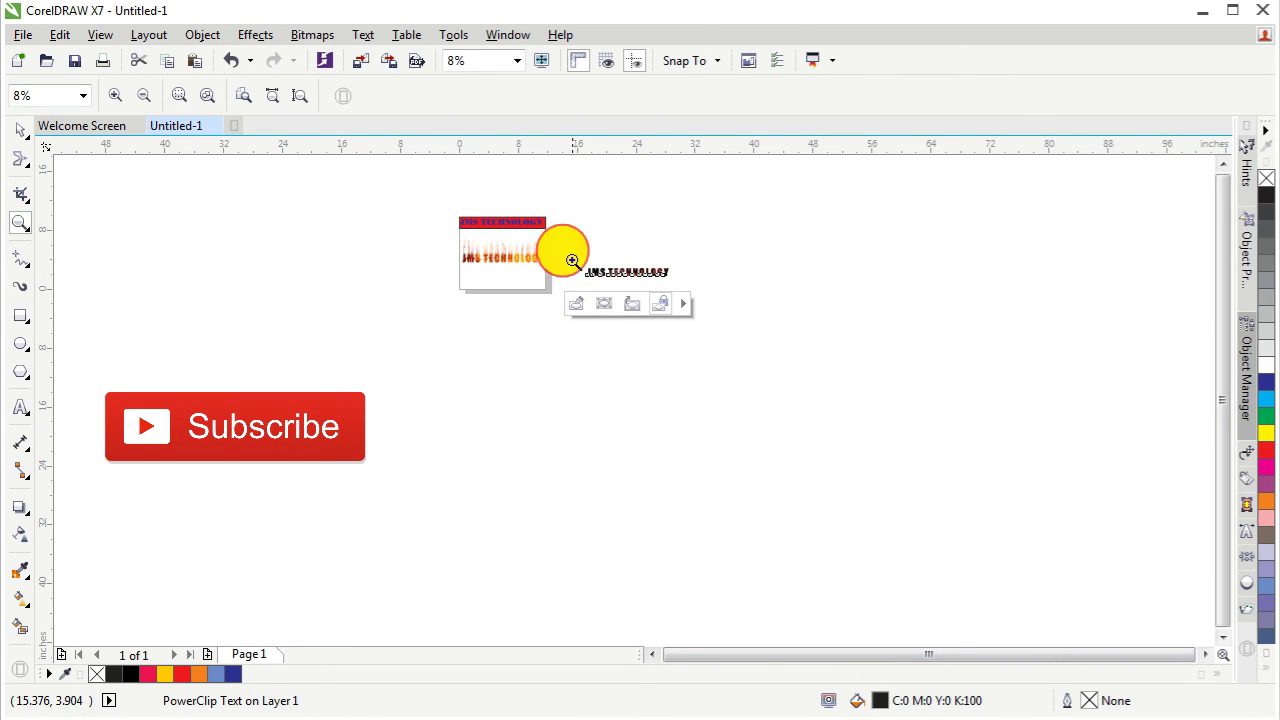
drag(572, 260, 663, 287)
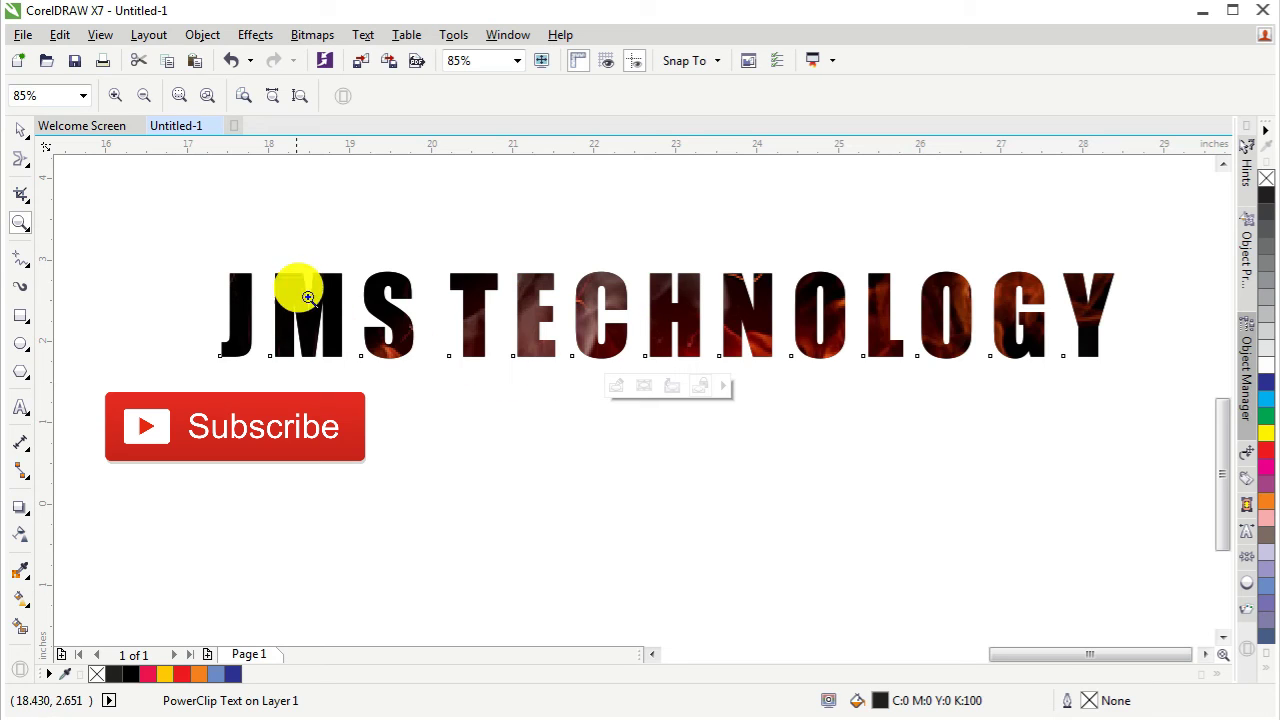
drag(204, 266, 1100, 368)
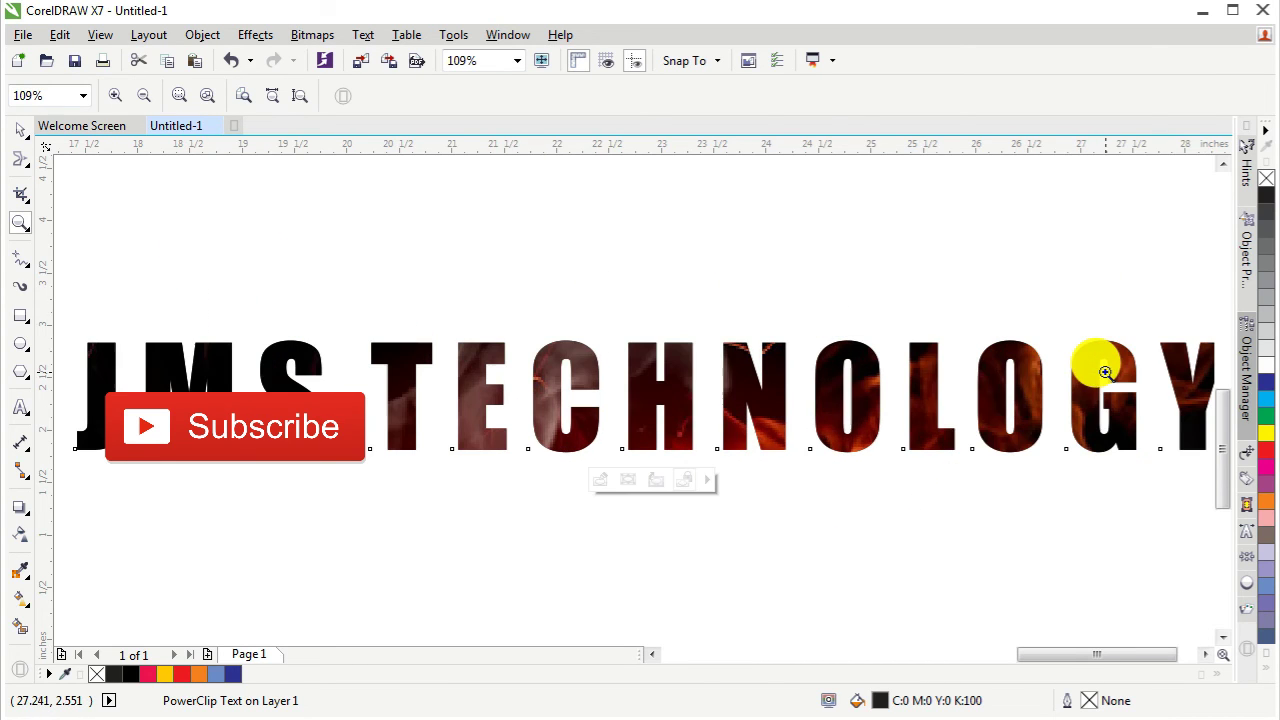
click(600, 490)
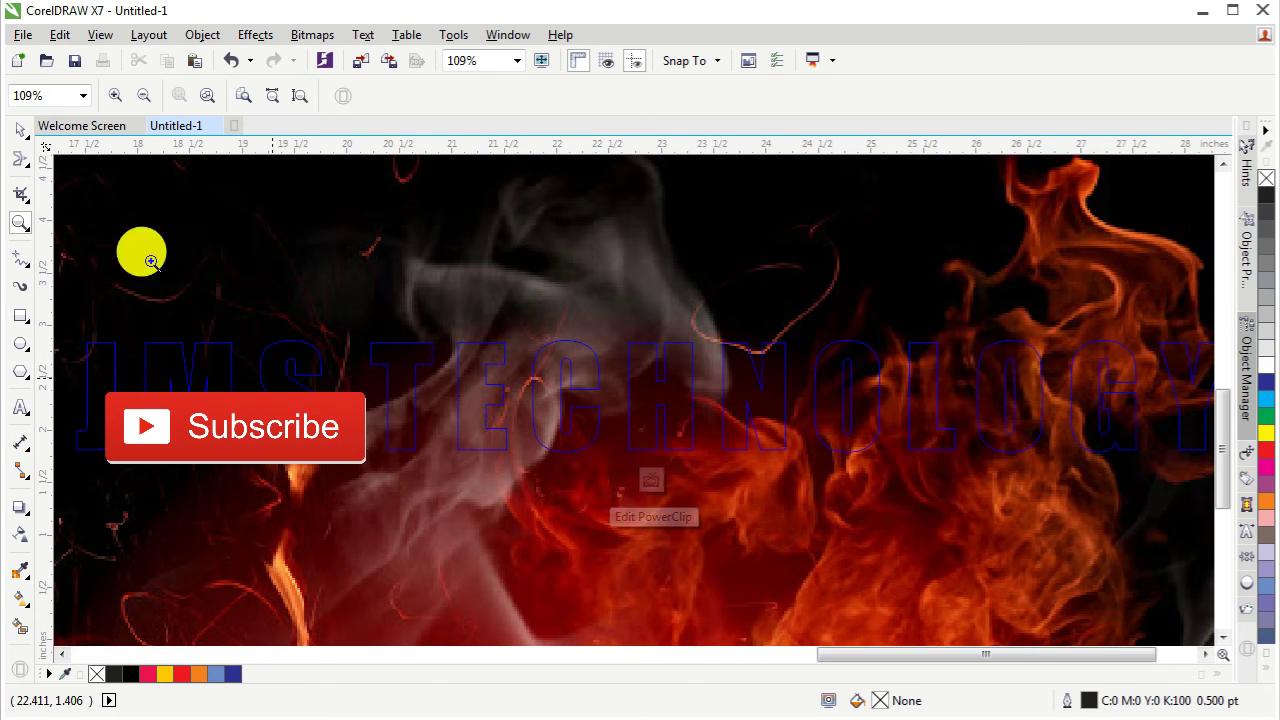
click(20, 130)
Drag the fire photo upward inside the letters so the word sits over its bright flames
click(414, 555)
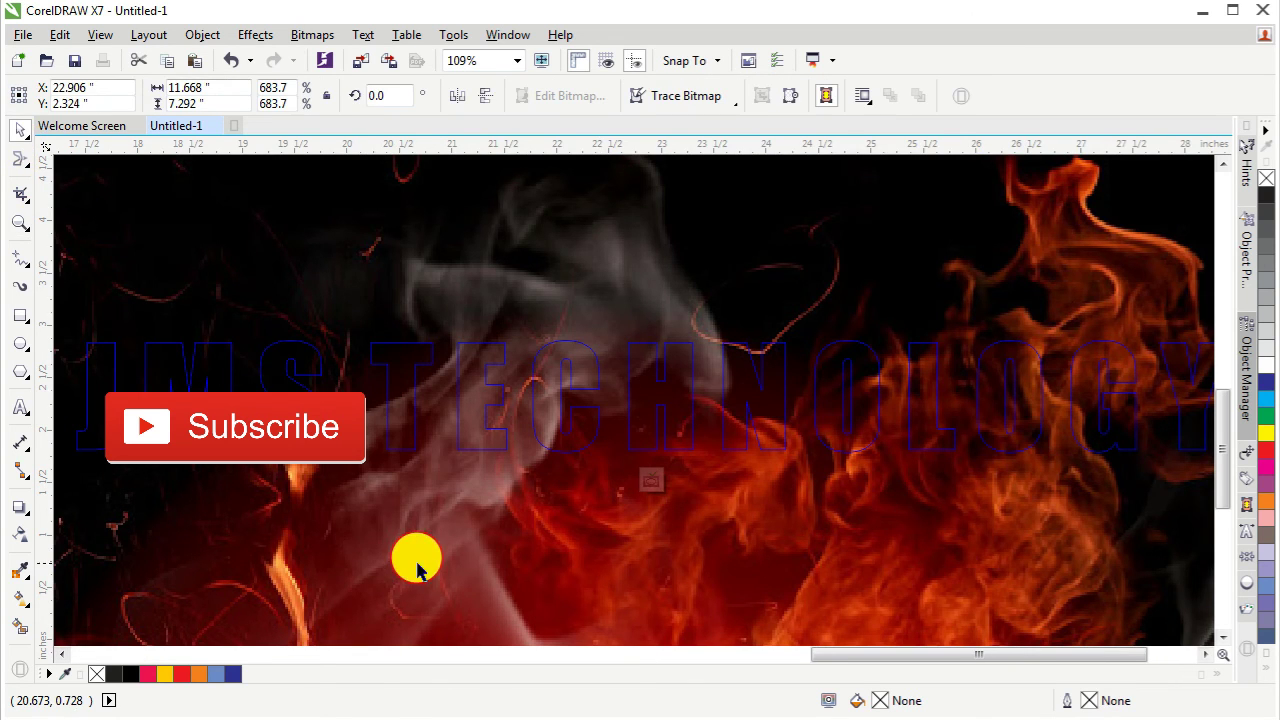
drag(430, 520, 522, 515)
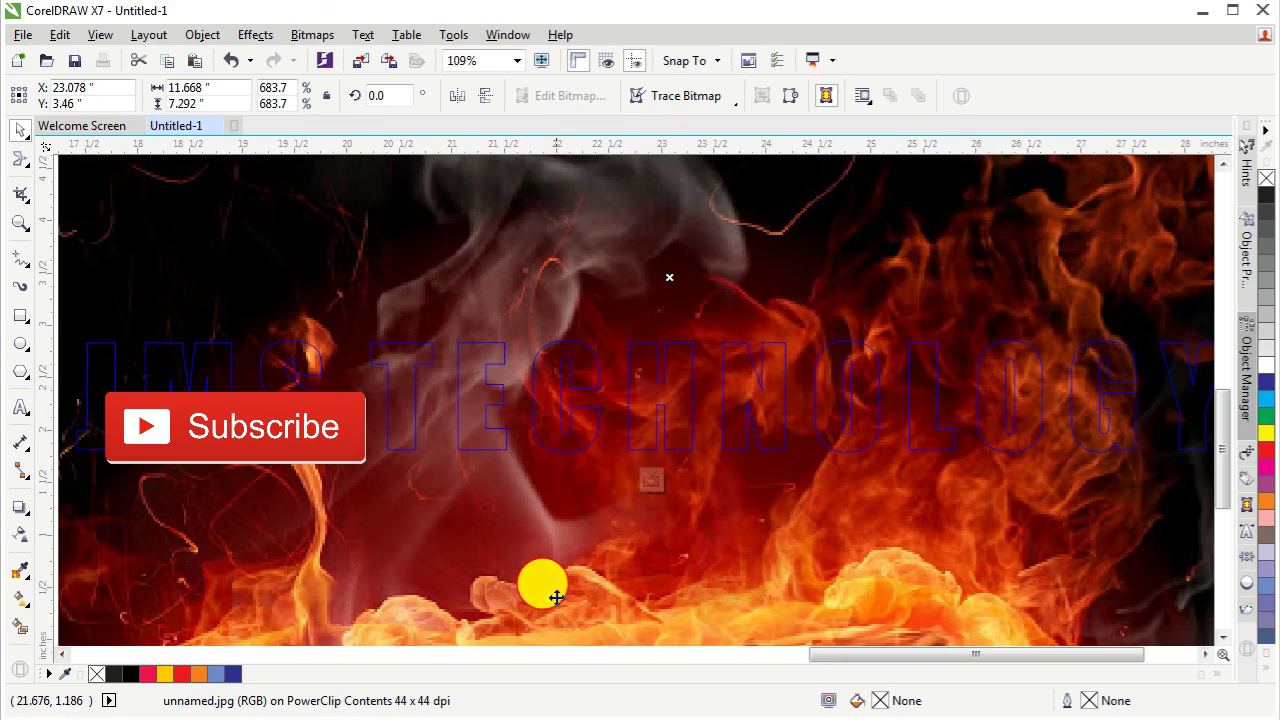
drag(556, 597, 523, 535)
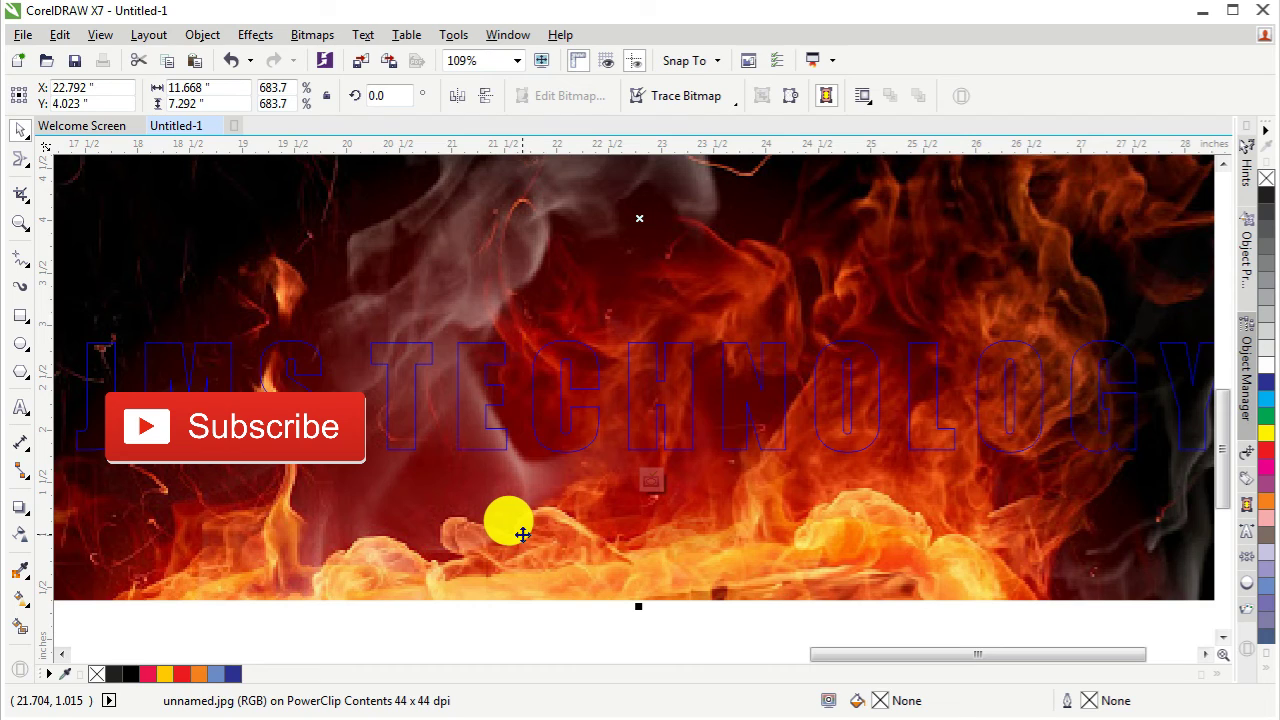
mouse_move(508, 522)
mouse_down()
mouse_move(530, 504)
mouse_move(450, 505)
mouse_move(455, 482)
mouse_up()
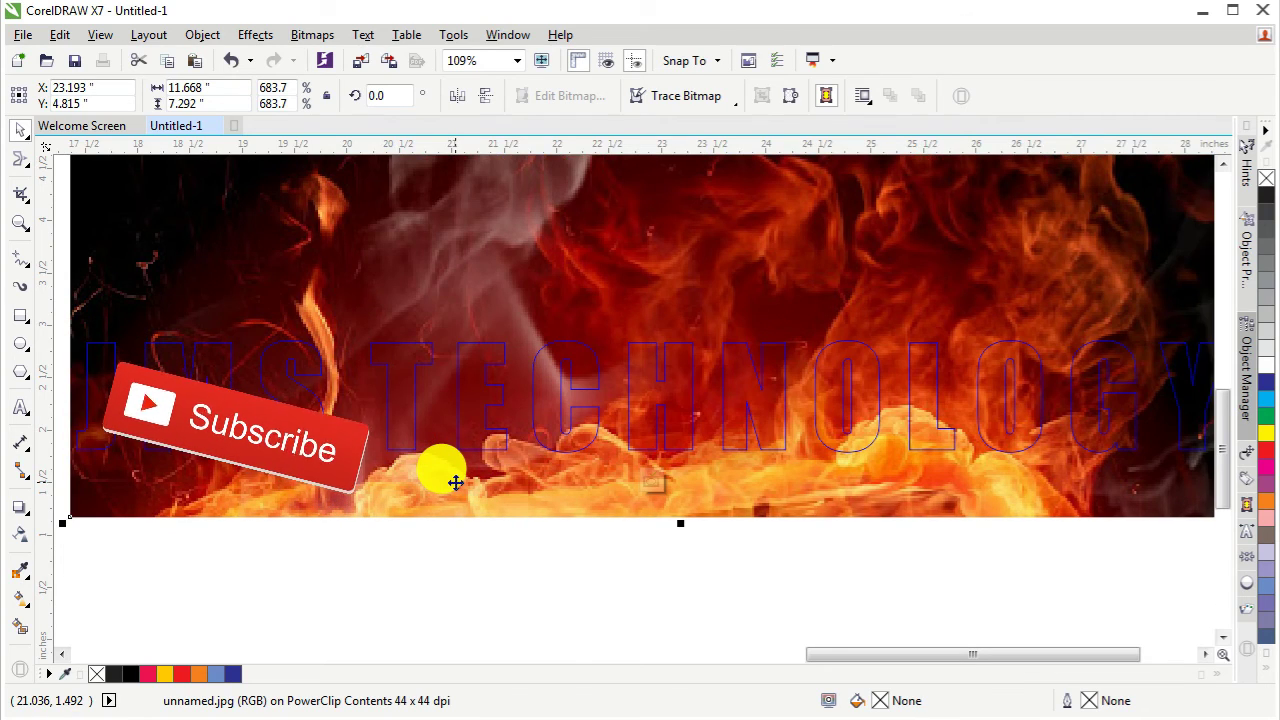
drag(455, 482, 450, 496)
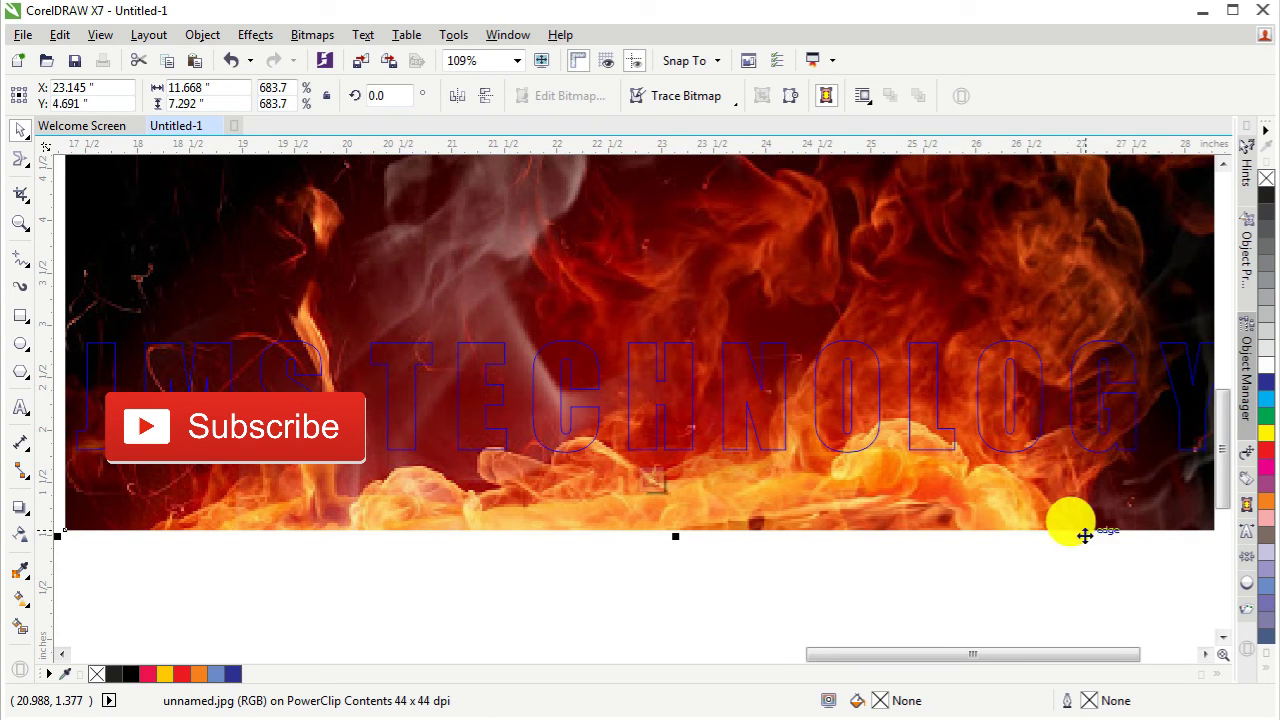
scroll(1055, 570, down, 2)
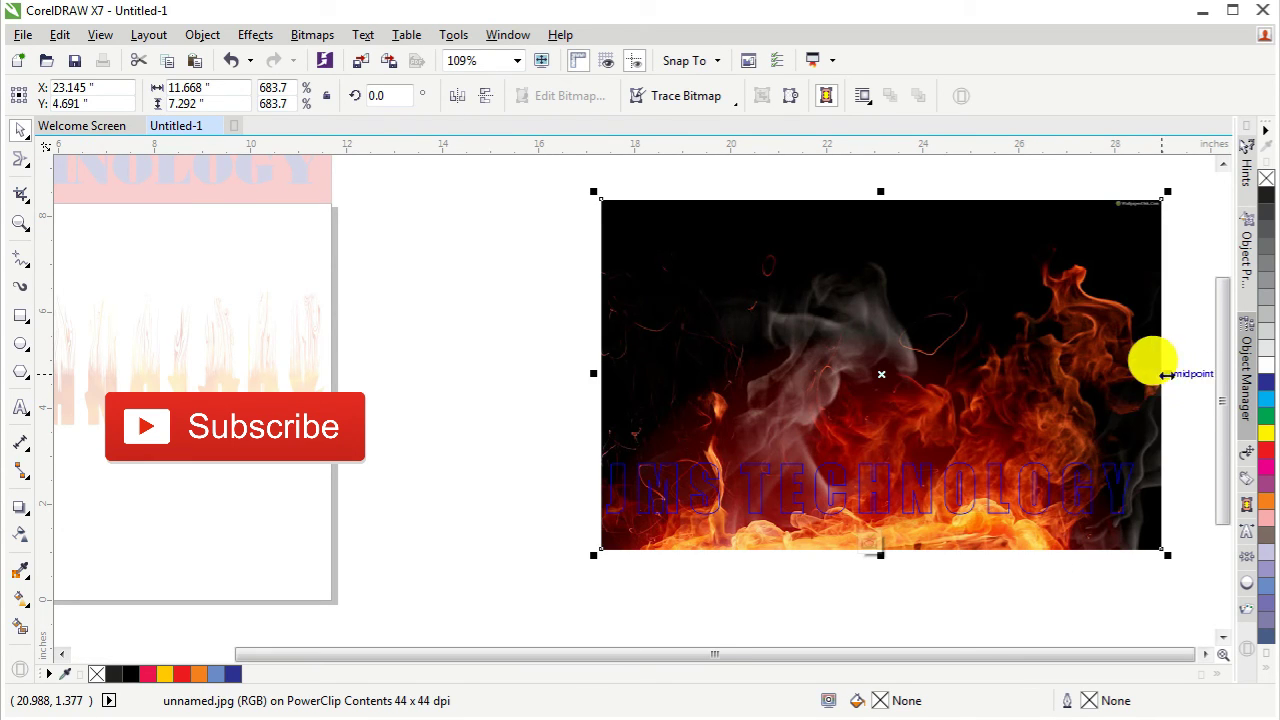
Widen the fire photo to 15.61", shift it left, and finish editing the PowerClip
drag(1167, 373, 1197, 372)
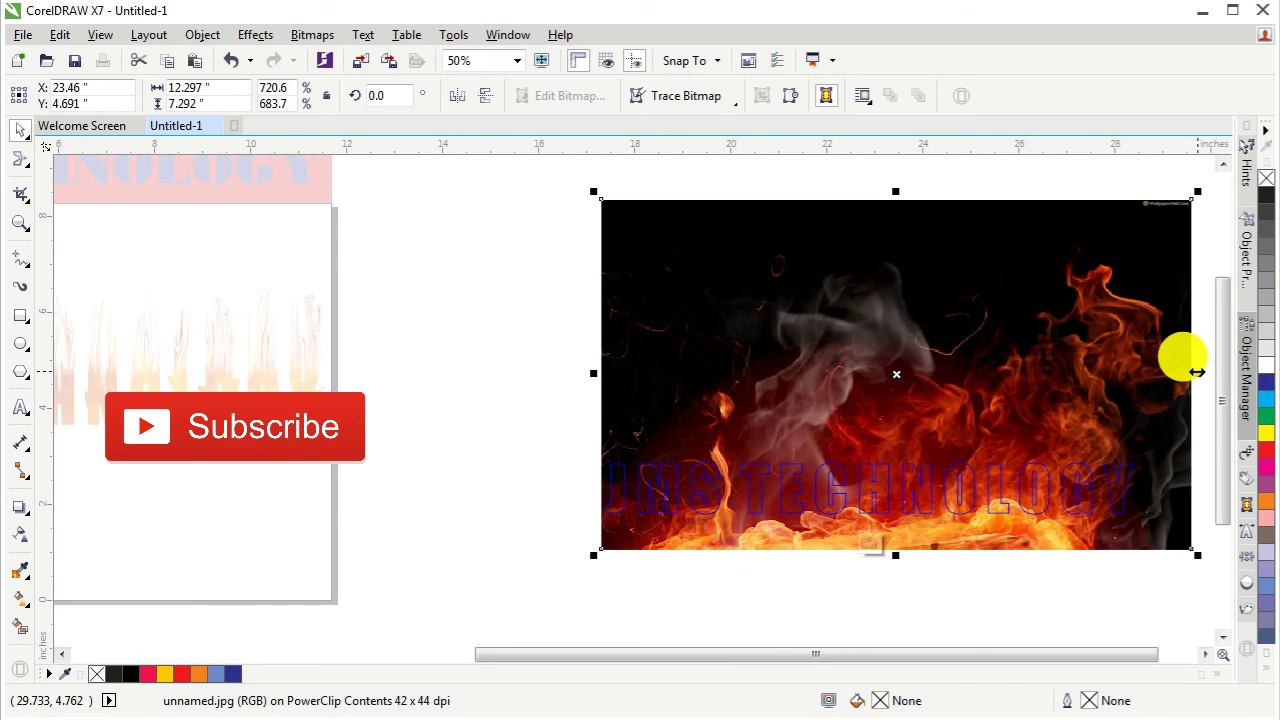
drag(1199, 373, 1214, 372)
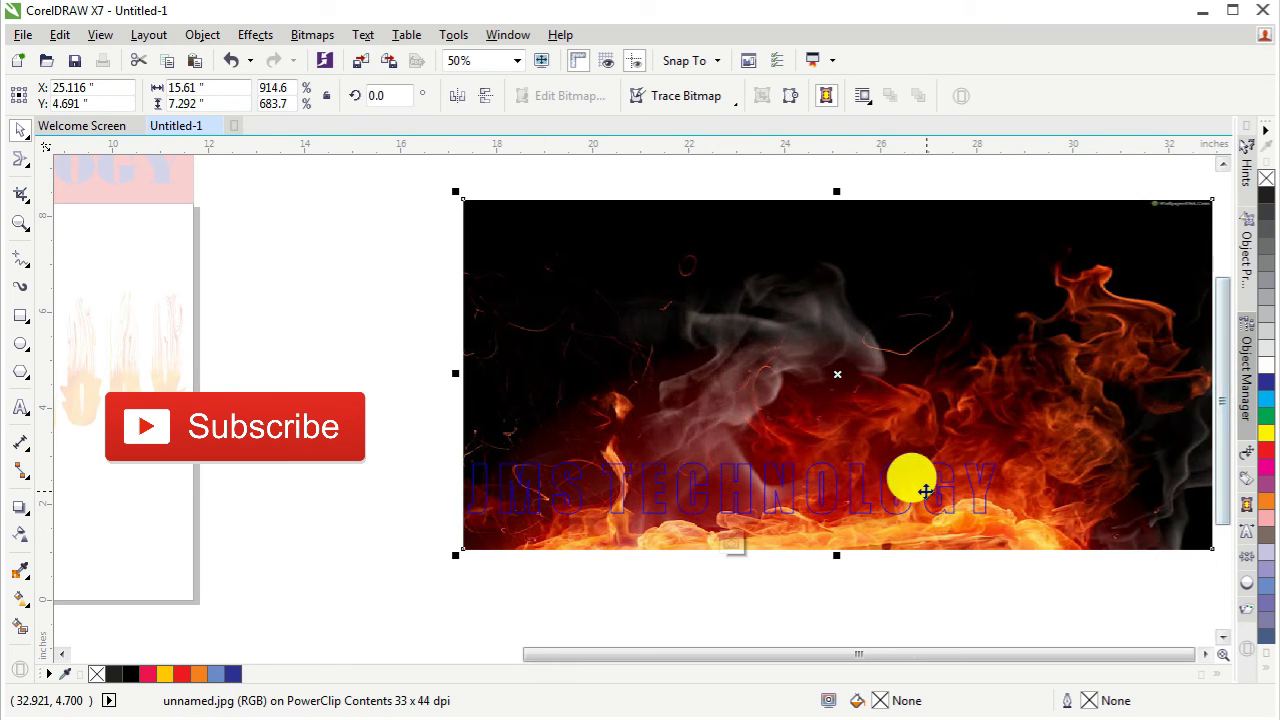
drag(771, 357, 760, 358)
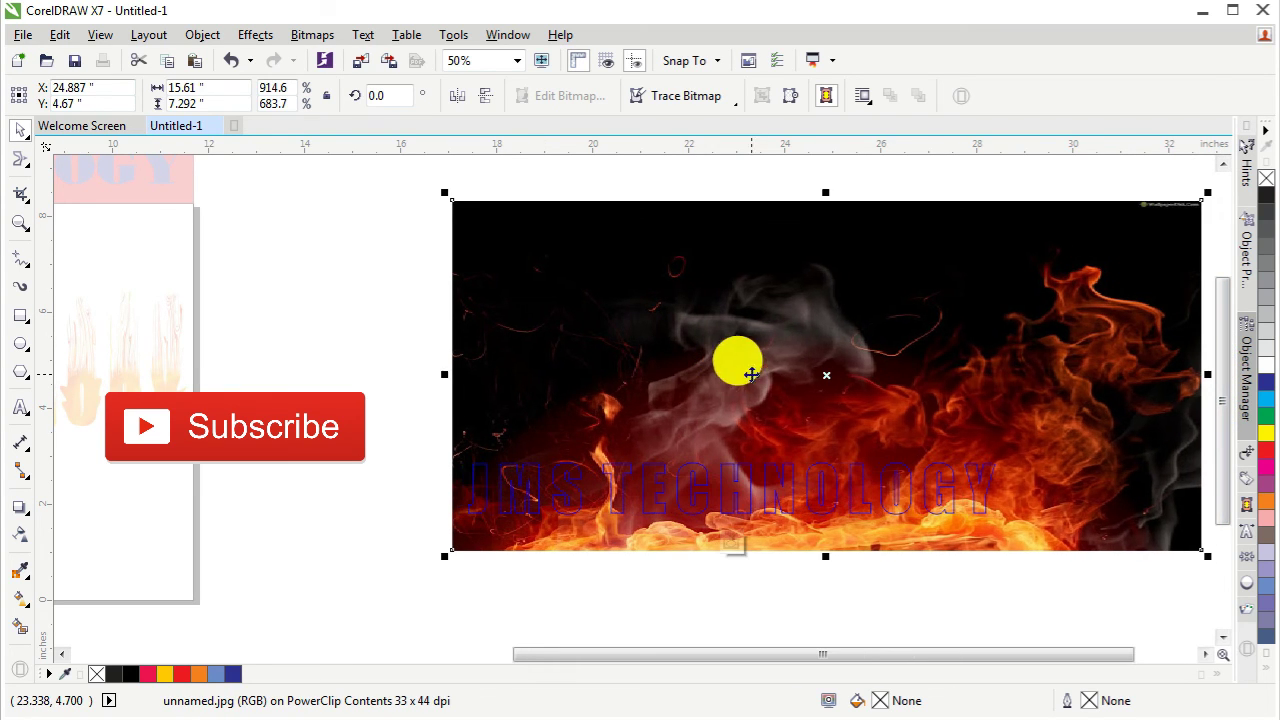
click(771, 407)
drag(771, 407, 748, 420)
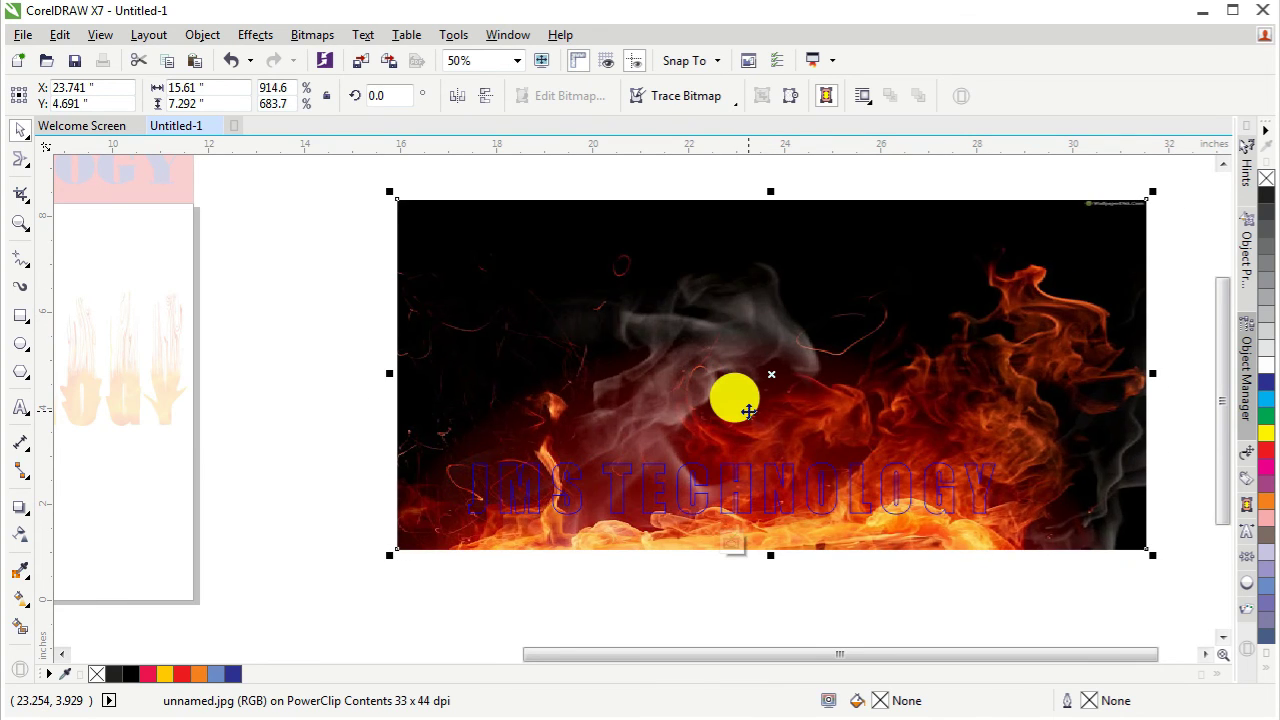
drag(746, 418, 740, 423)
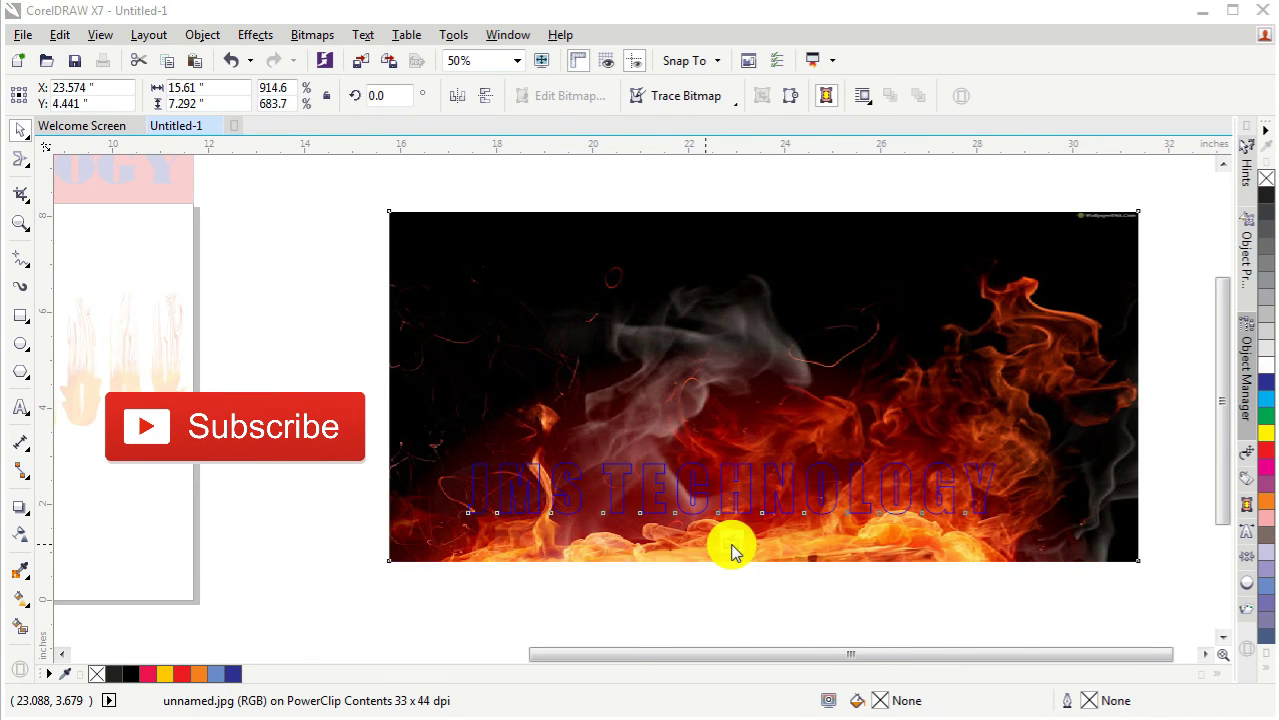
drag(718, 540, 731, 546)
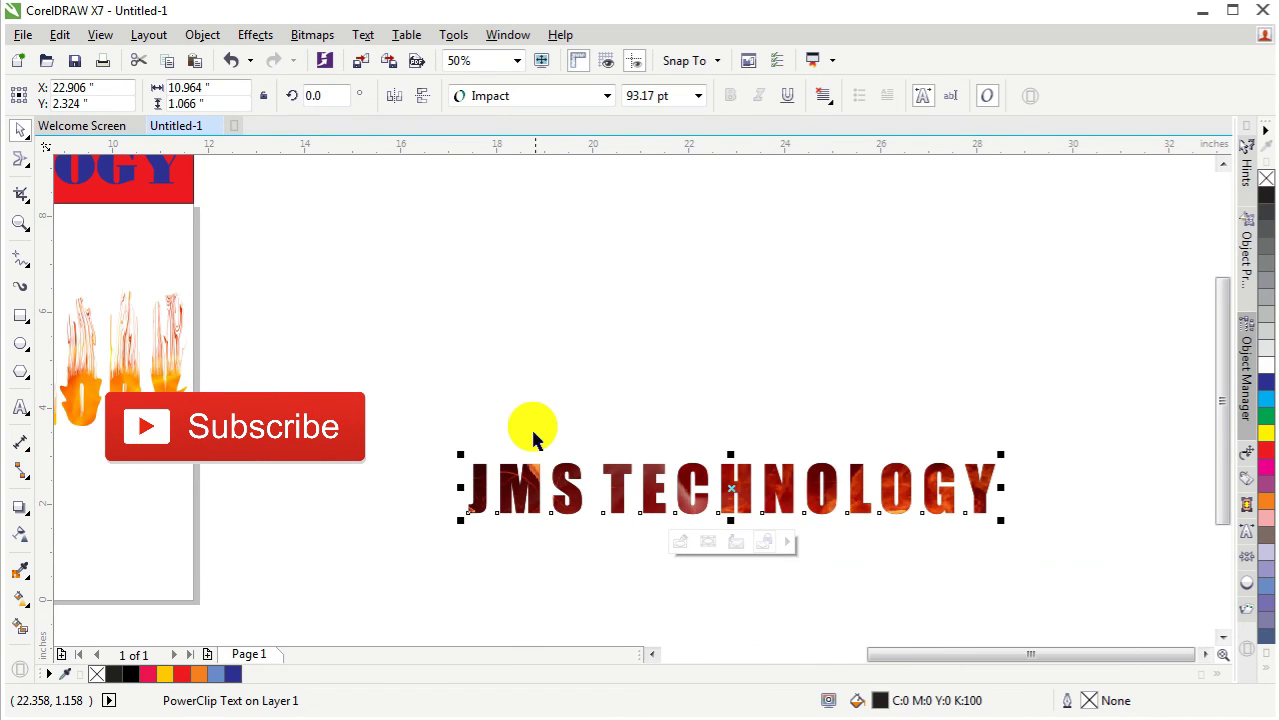
Move the fire-filled JMS TECHNOLOGY text onto the page over the flame-rising letters
scroll(780, 415, down, 1)
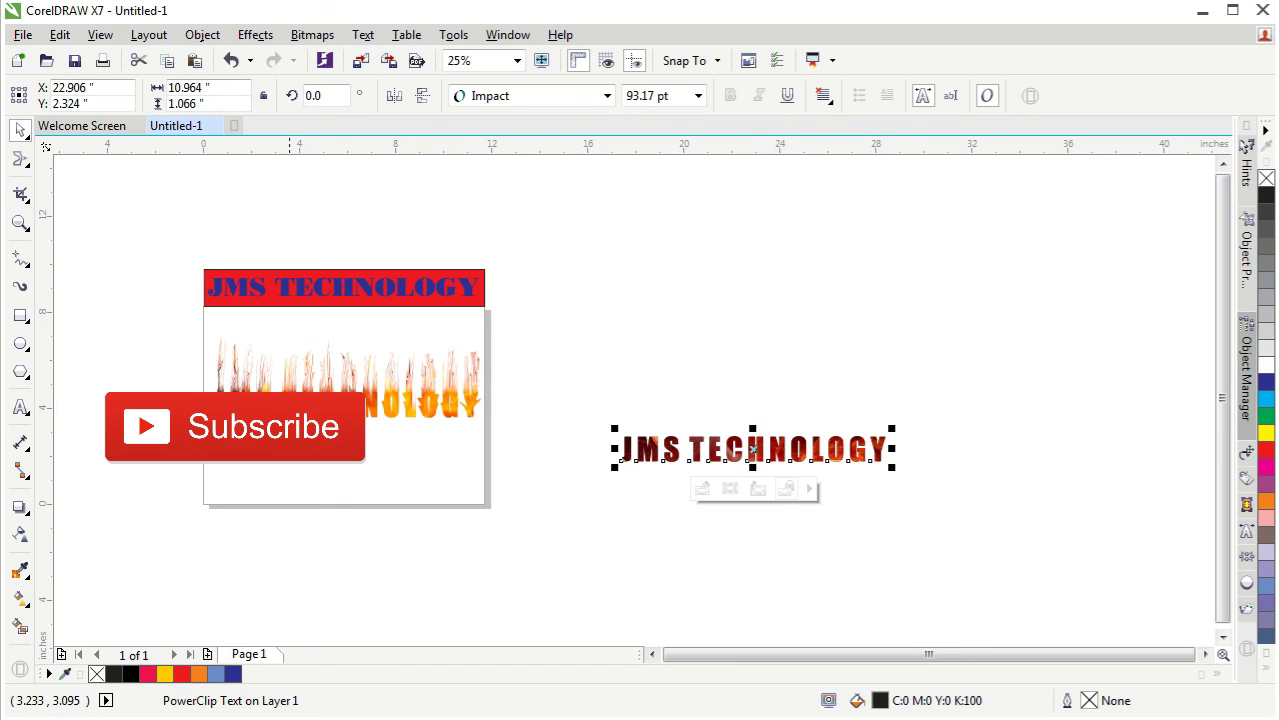
drag(743, 443, 358, 442)
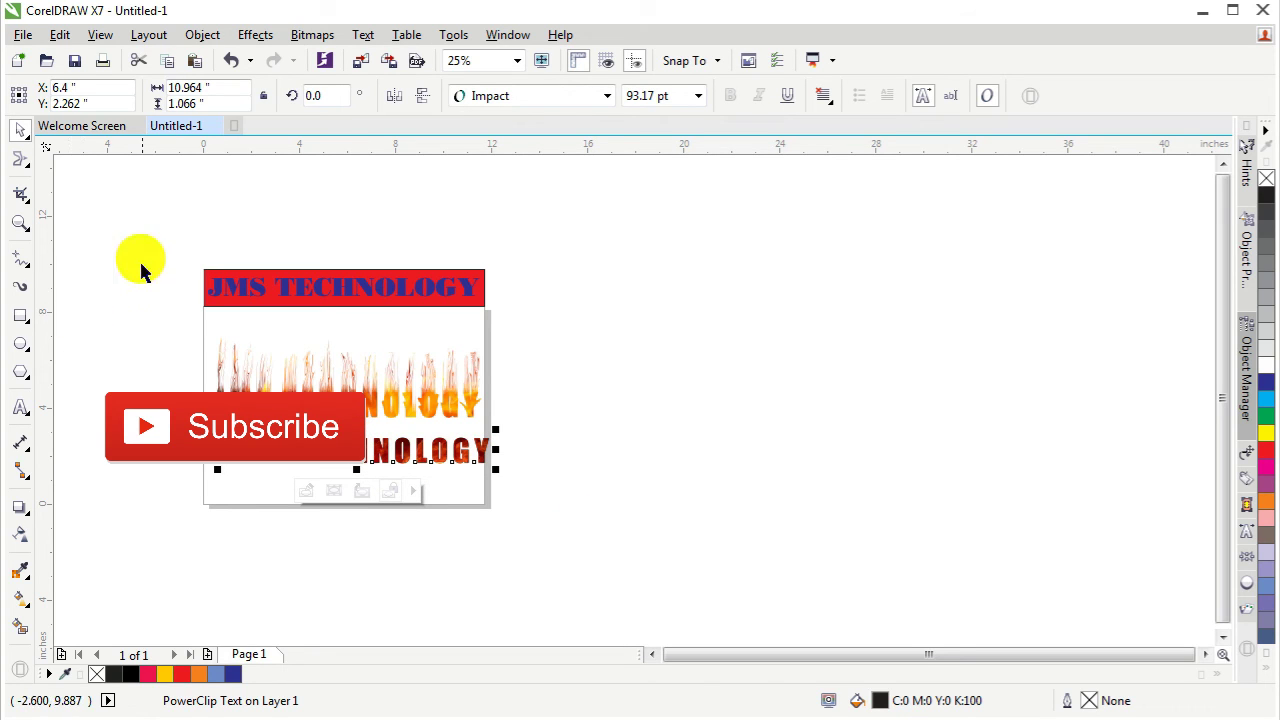
scroll(171, 337, up, 4)
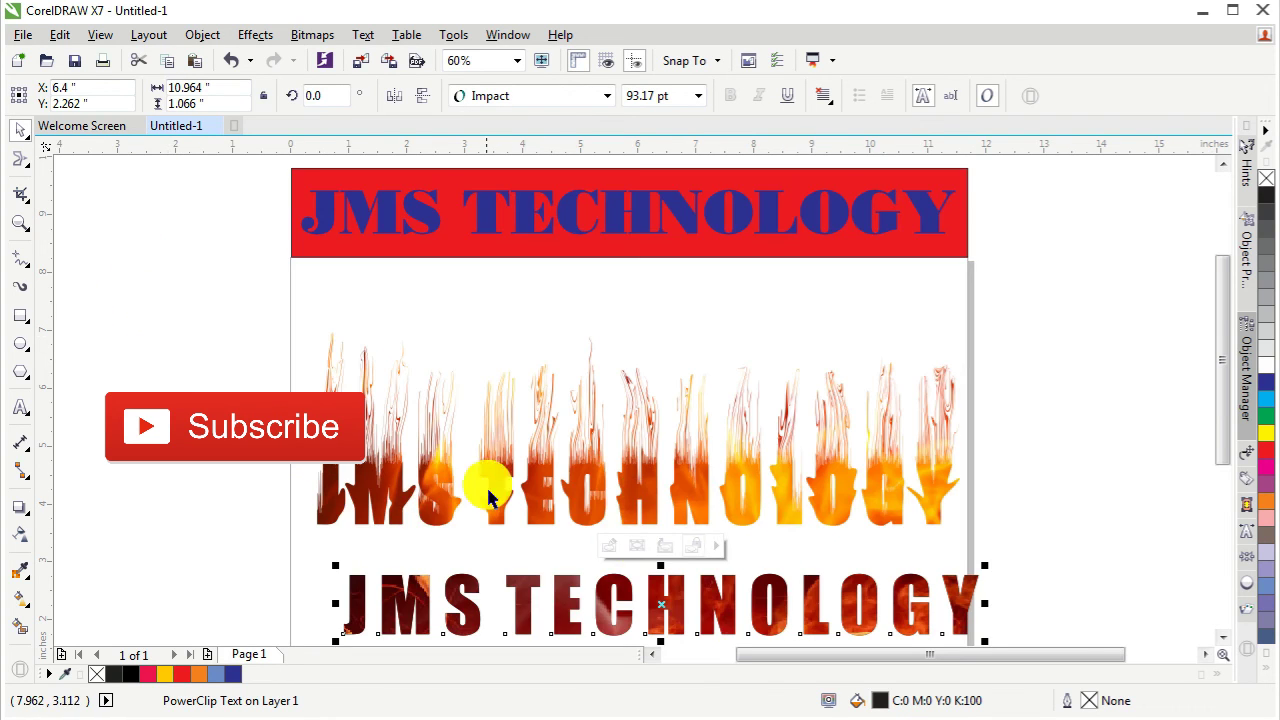
click(180, 371)
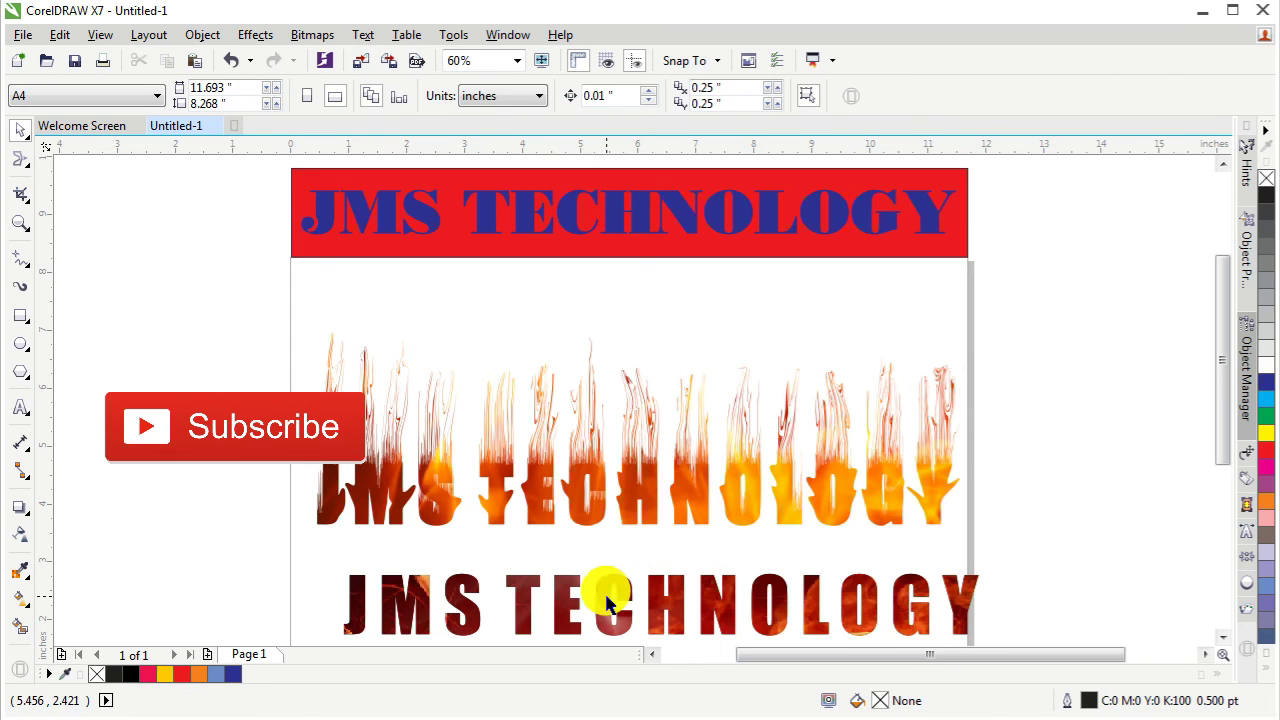
drag(607, 600, 586, 489)
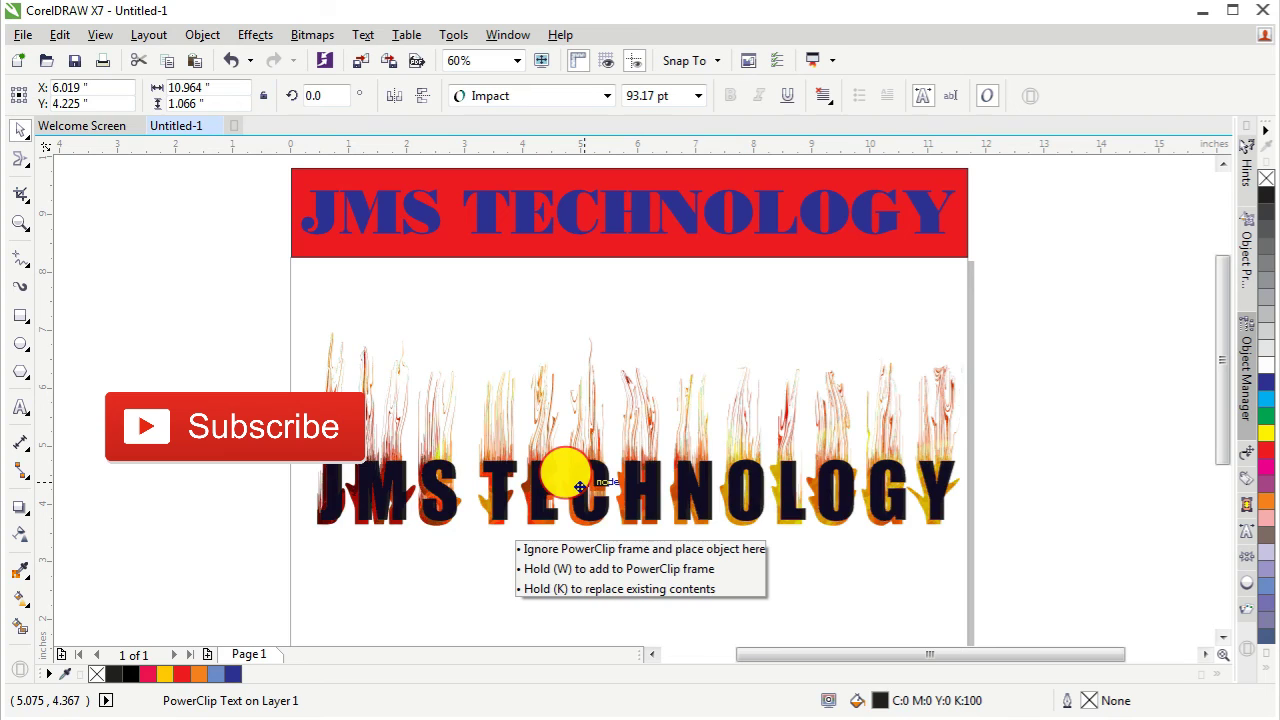
drag(586, 489, 580, 486)
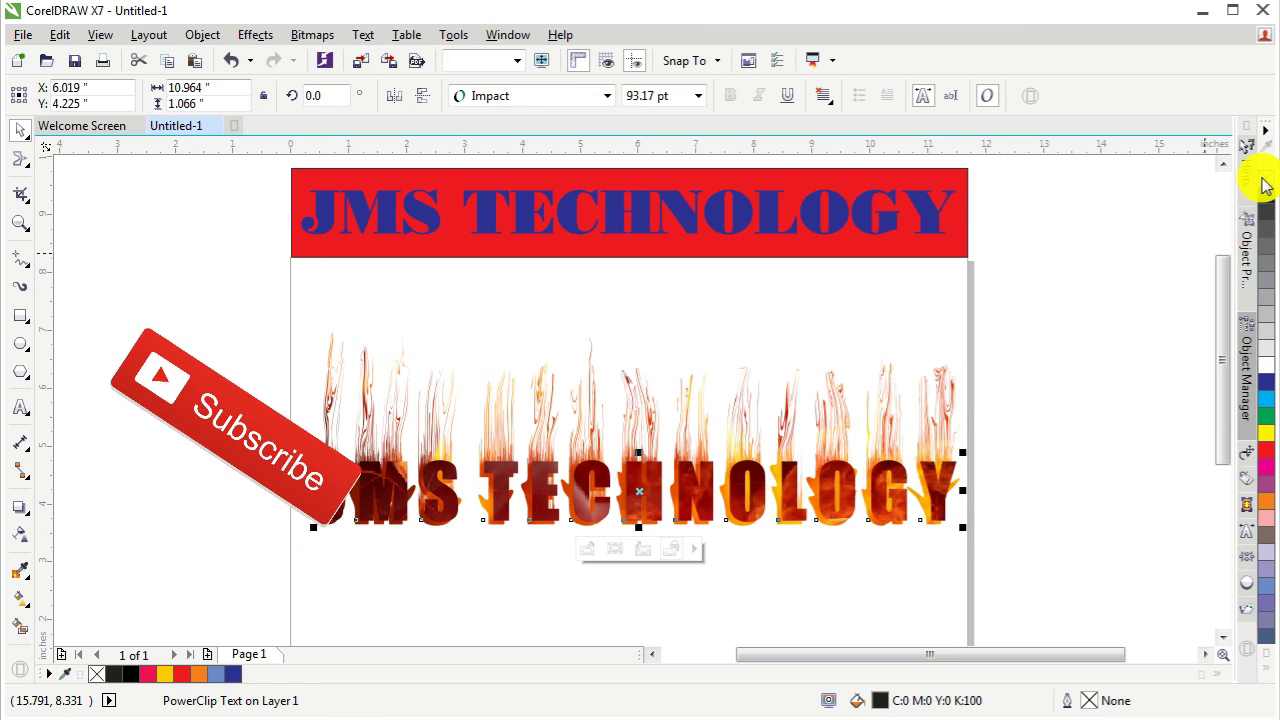
click(1107, 385)
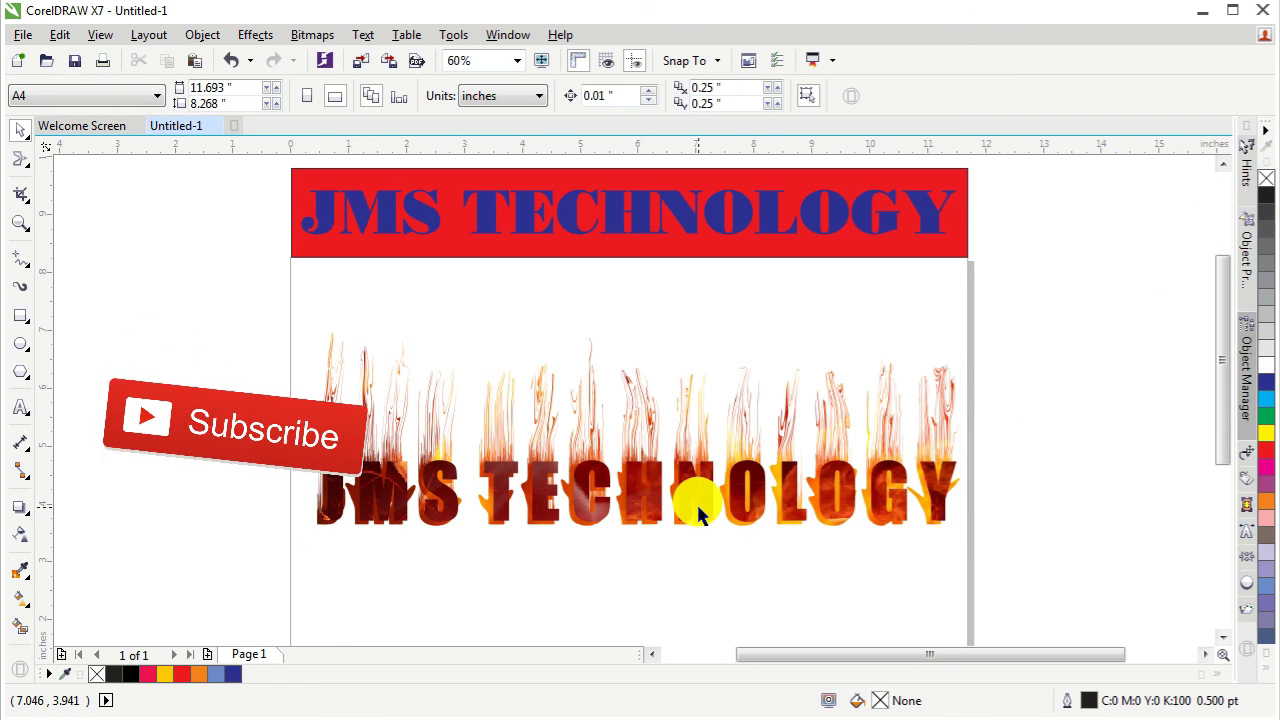
click(690, 510)
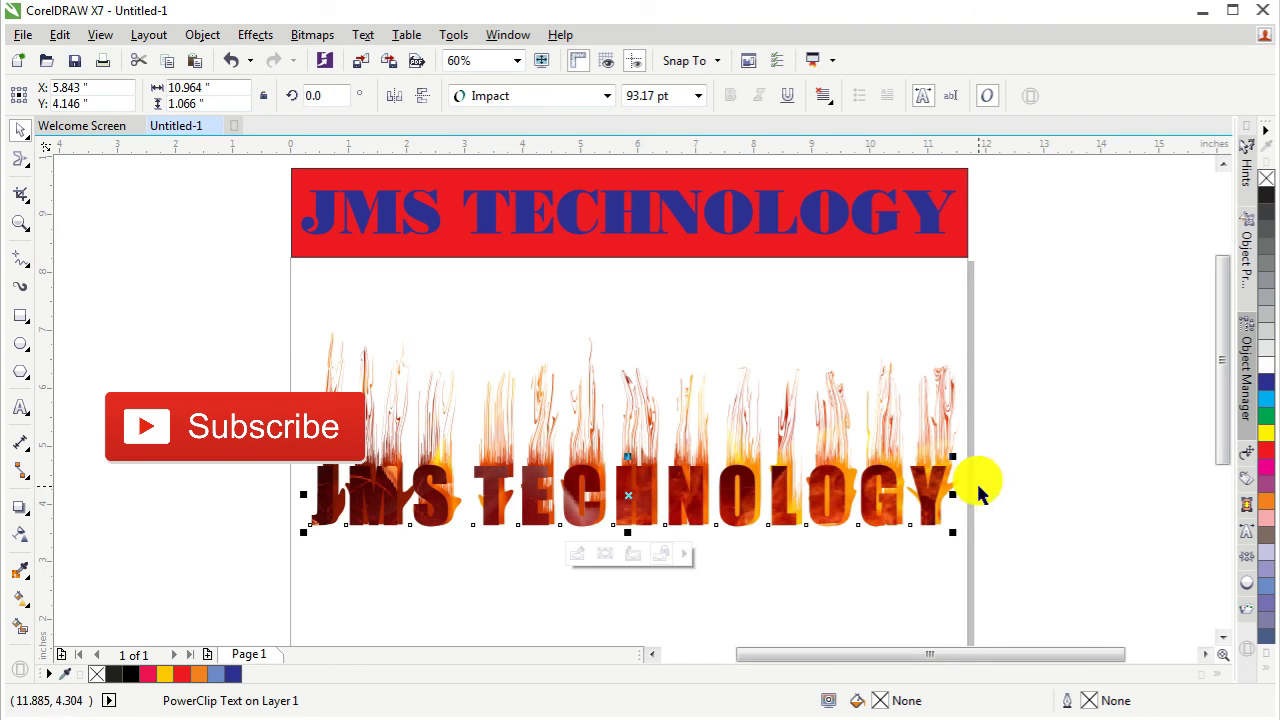
Nudge the fire text with the arrow keys to align it with the flame letters
key(Right)
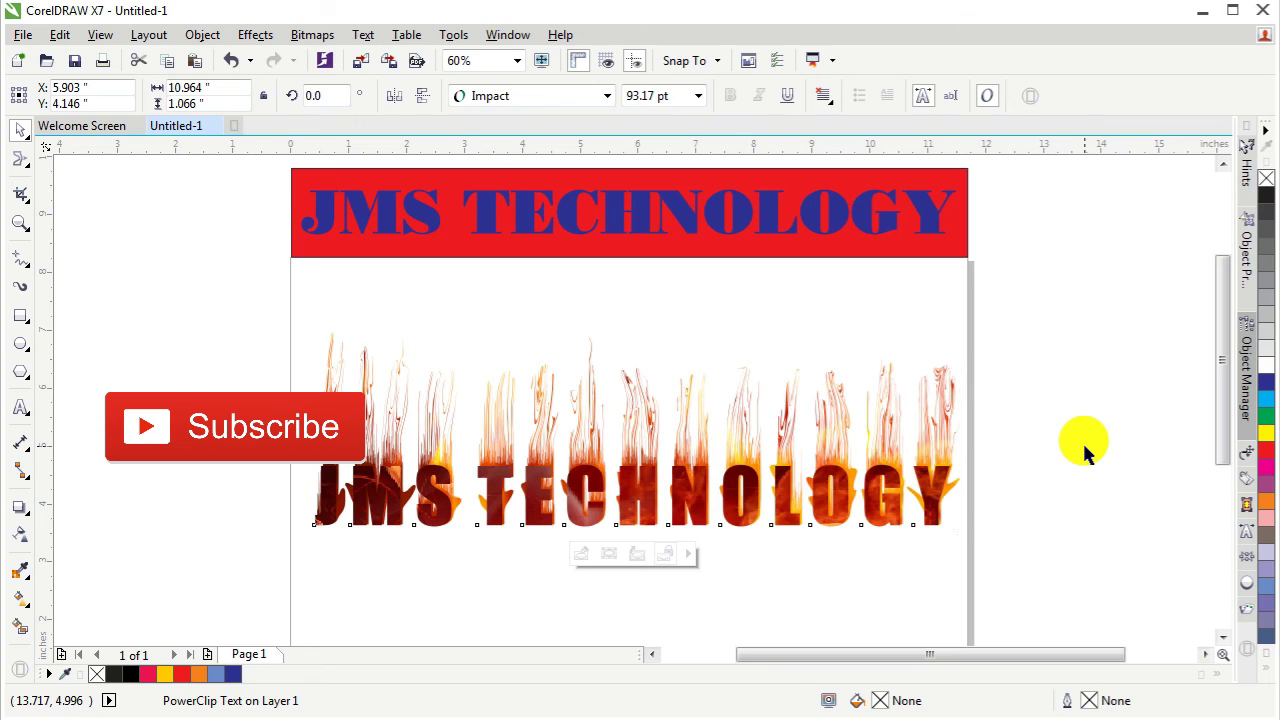
key(Right)
key(Up)
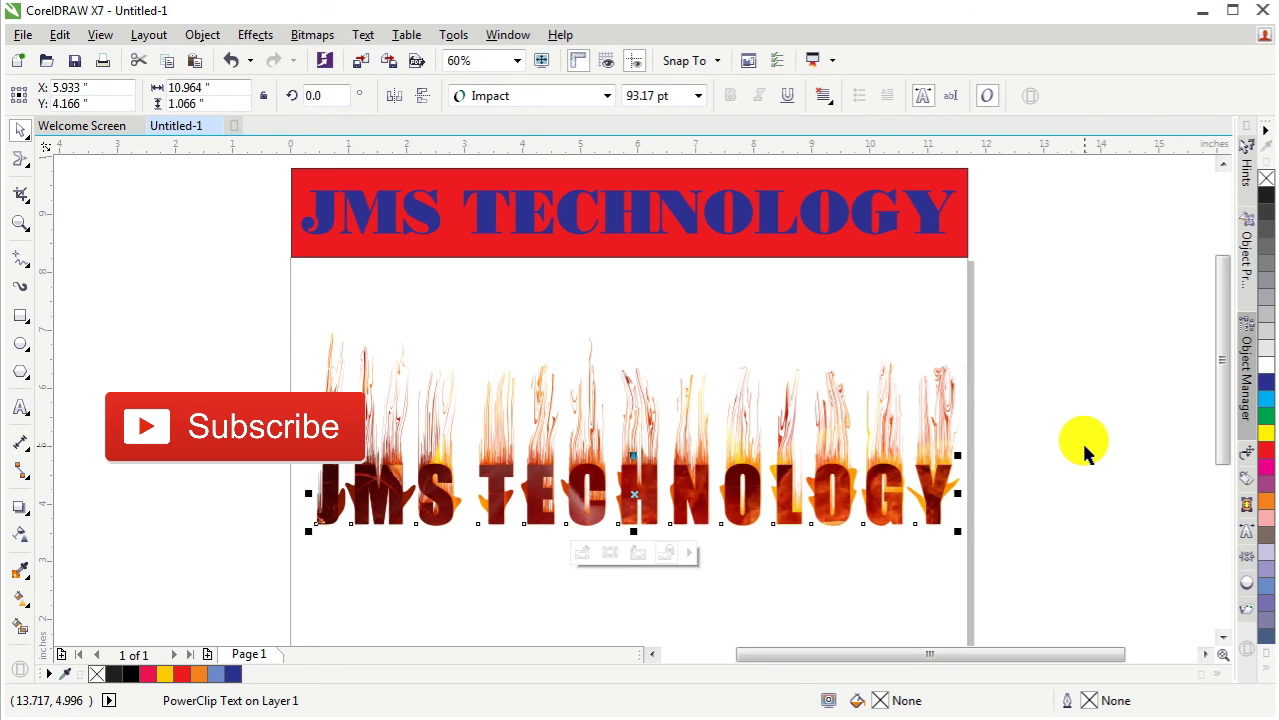
key(Up)
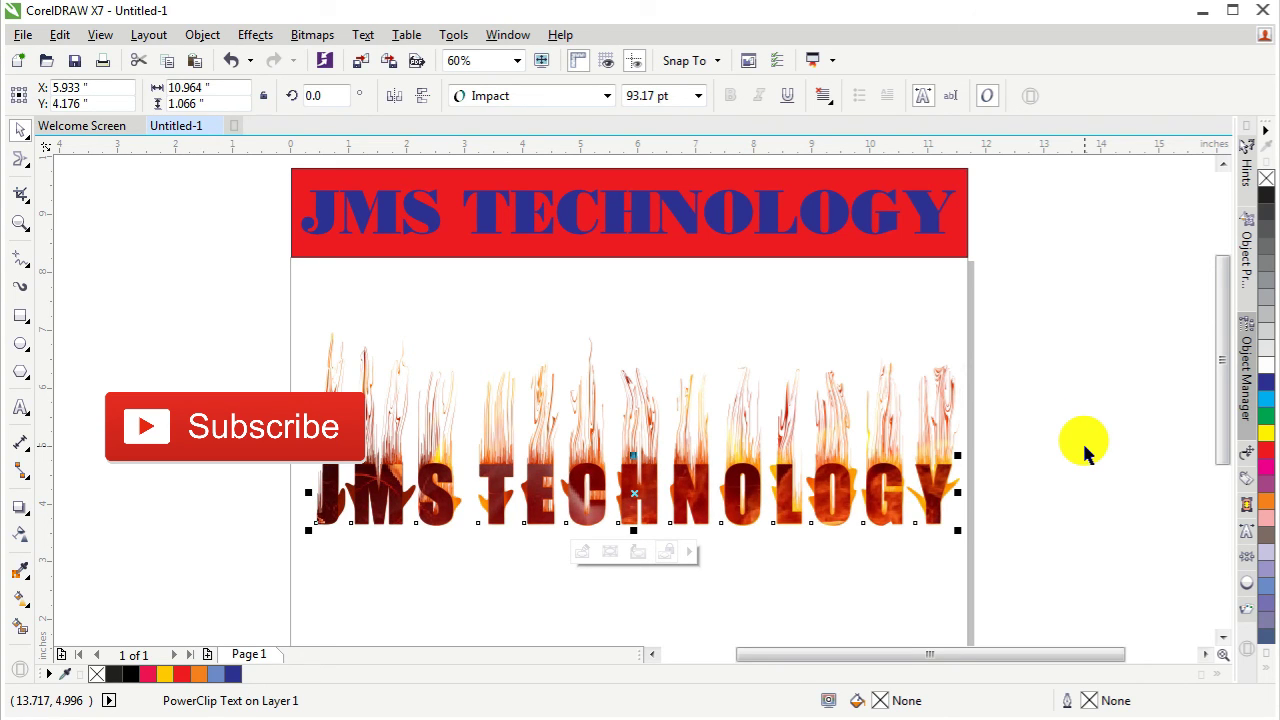
key(Left)
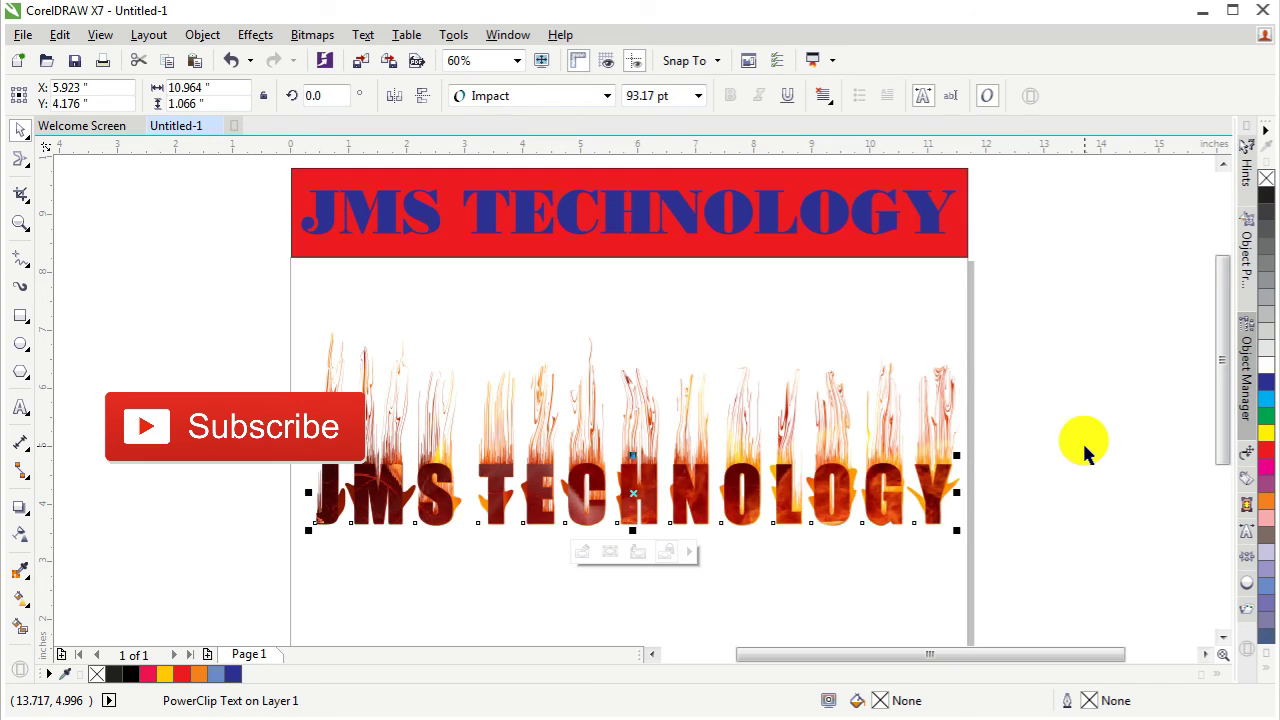
key(Right)
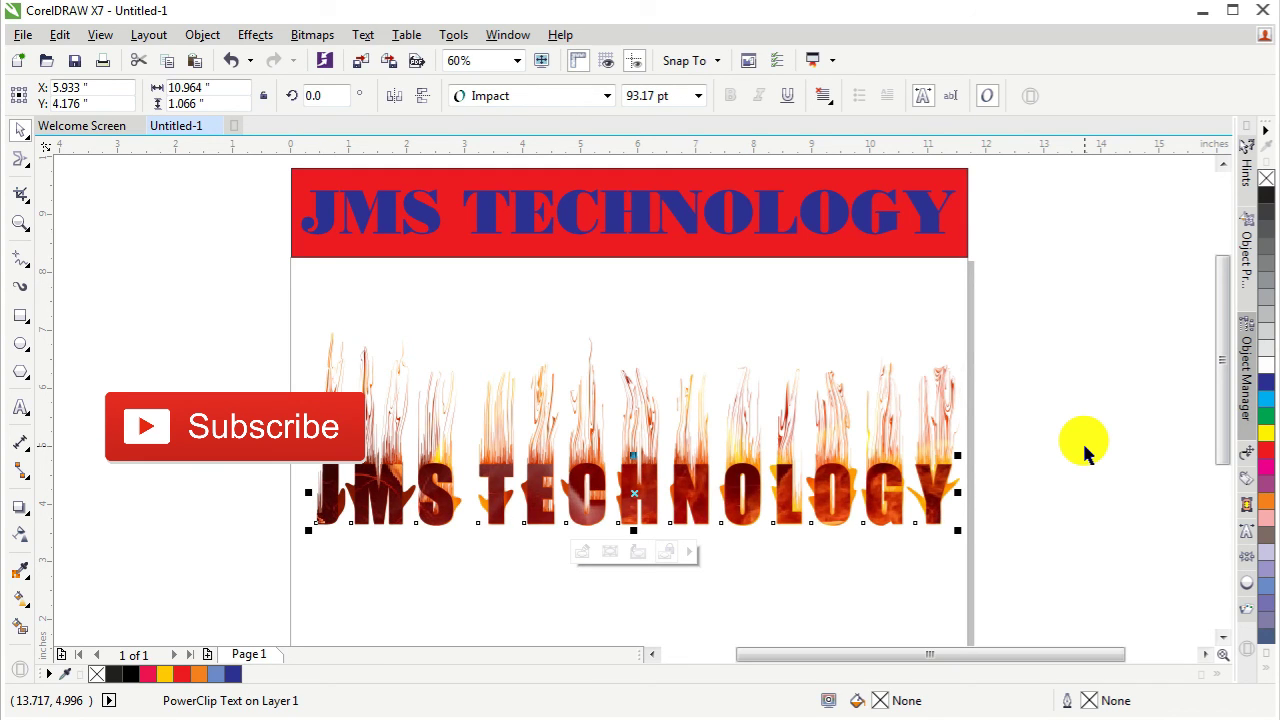
key(Up)
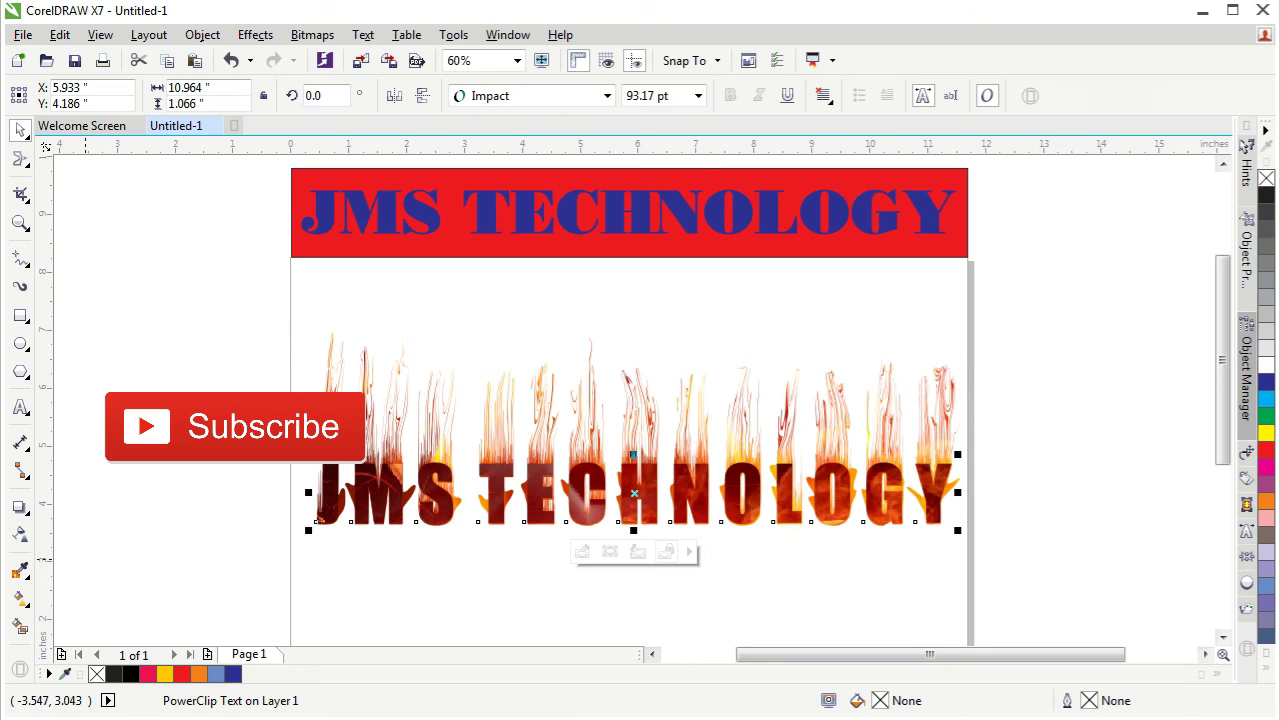
Give the fire-filled JMS TECHNOLOGY text a drop shadow with Divide merge mode, then deselect it
click(21, 510)
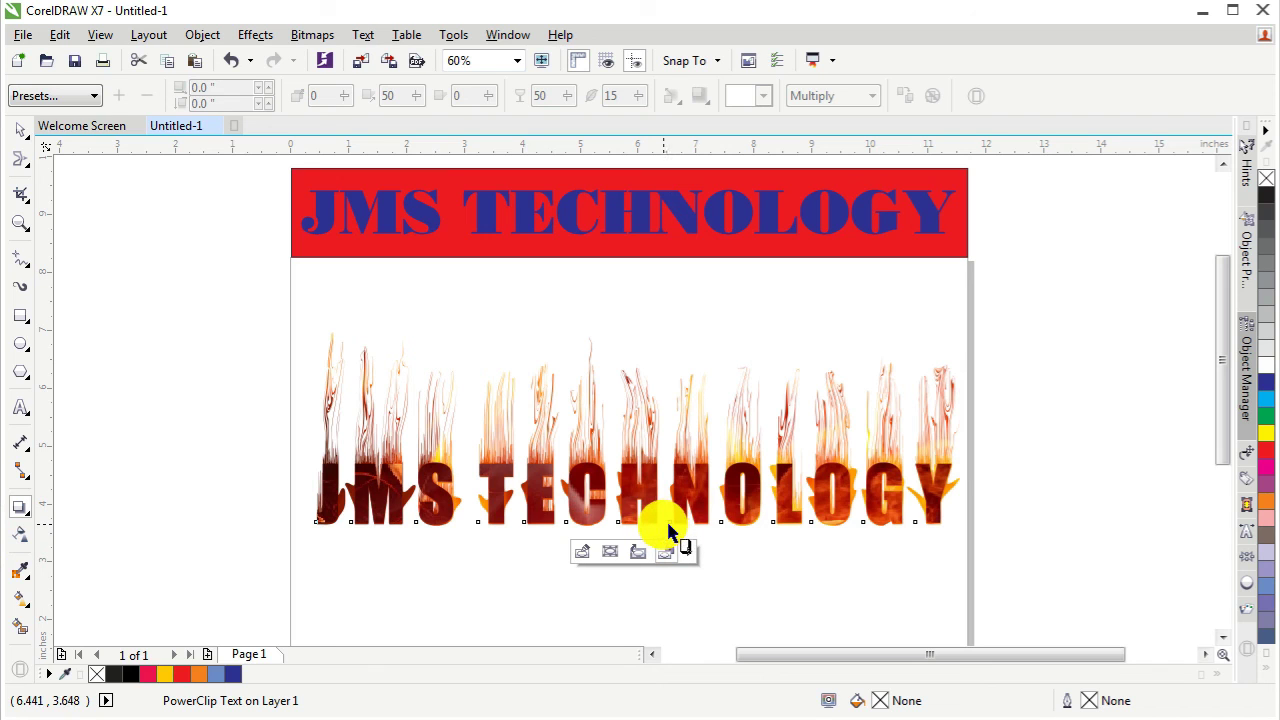
mouse_move(670, 526)
mouse_down()
mouse_move(676, 505)
mouse_move(640, 465)
mouse_move(633, 521)
mouse_up()
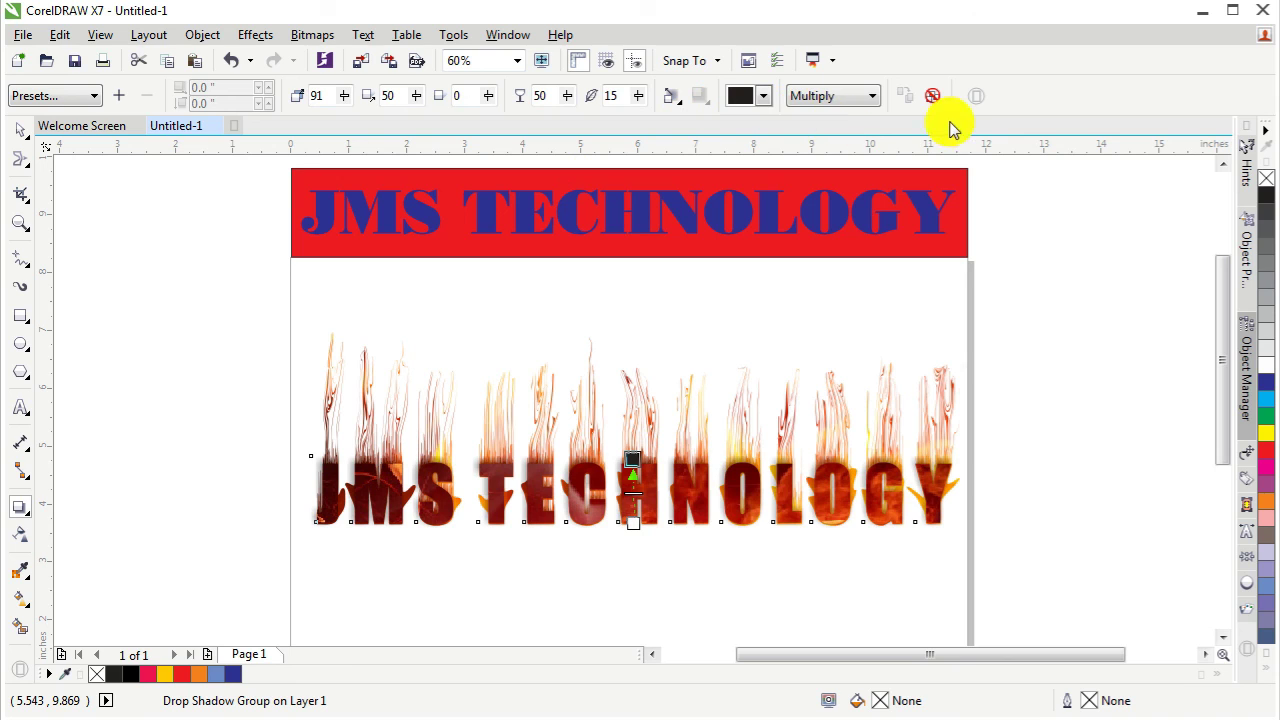
click(873, 100)
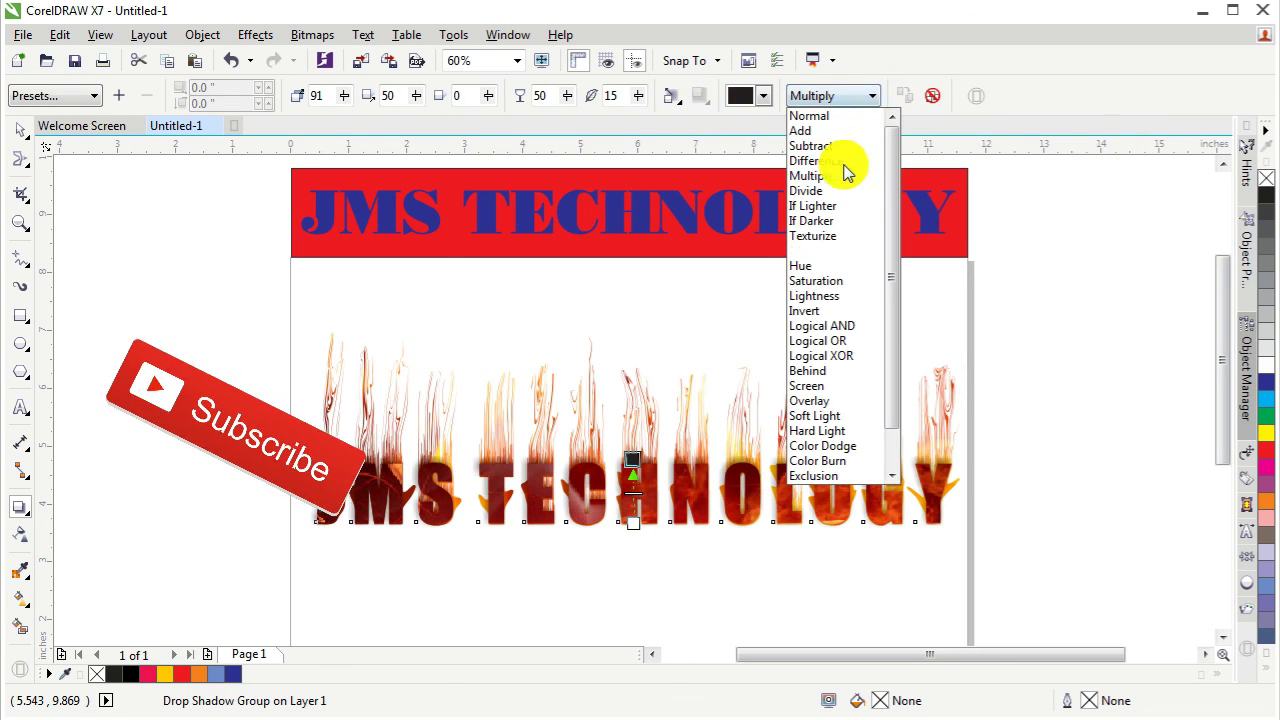
click(830, 191)
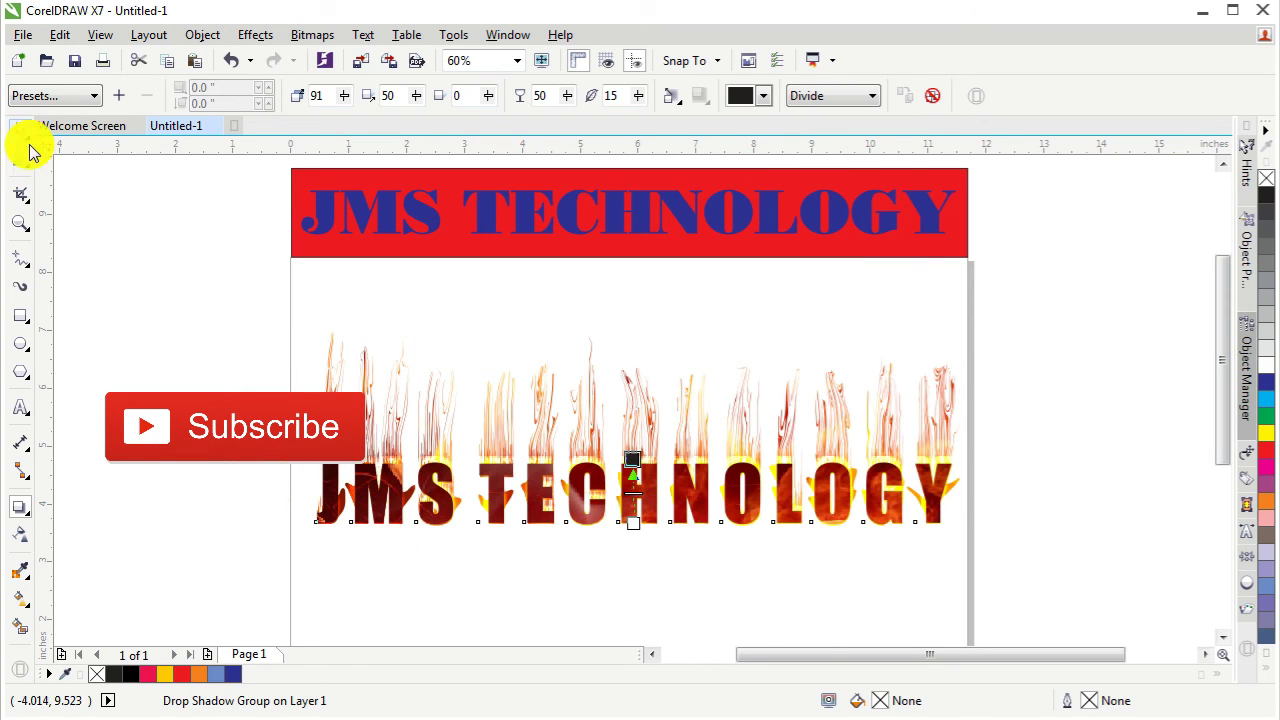
click(22, 132)
click(171, 386)
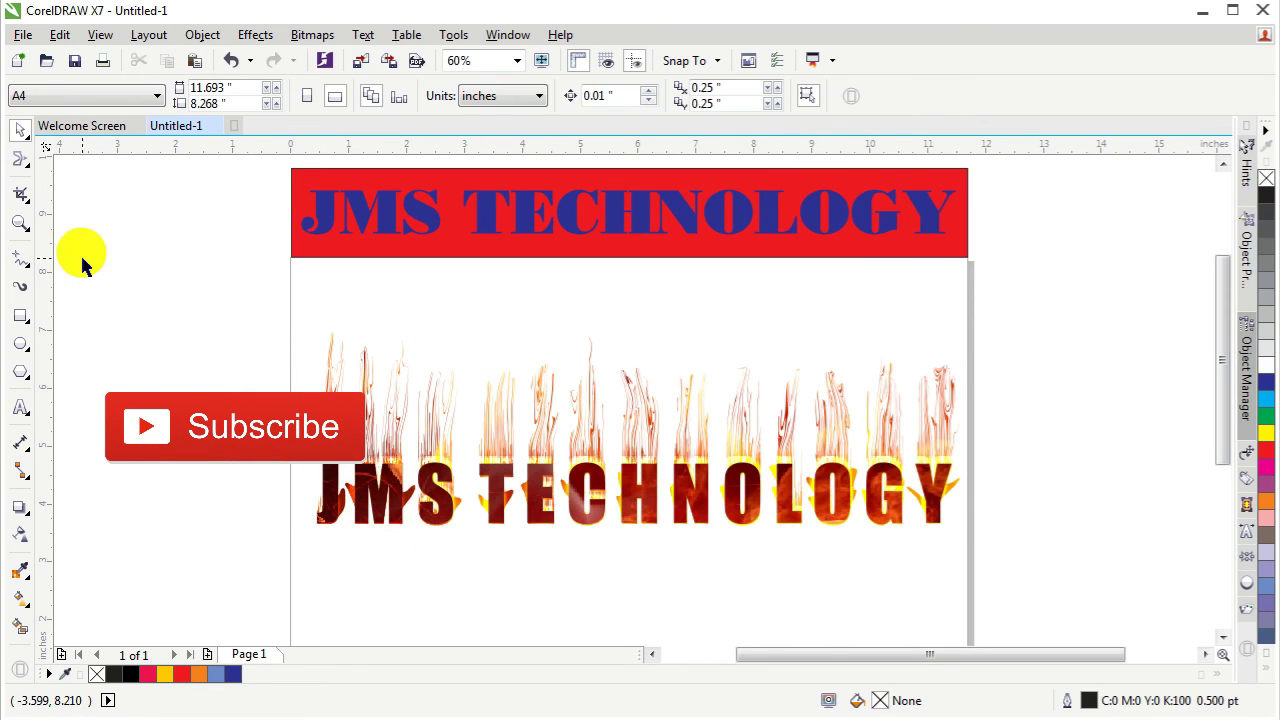
click(19, 222)
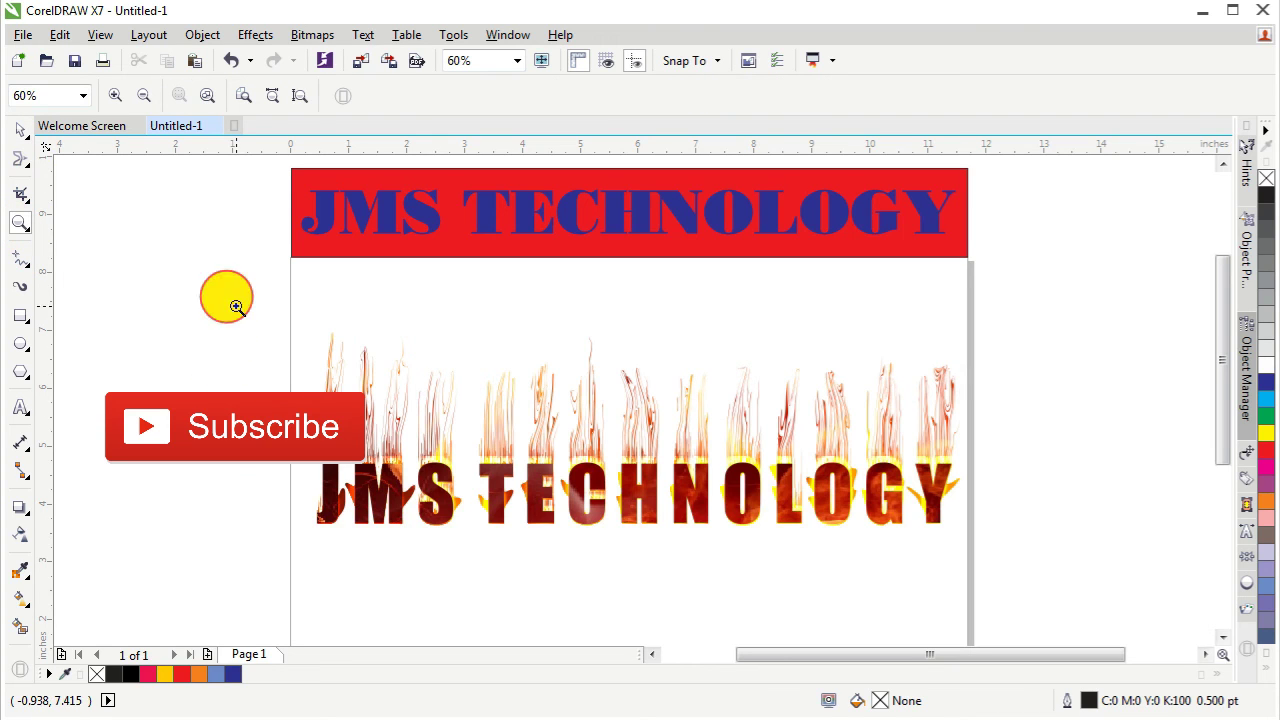
scroll(920, 648, down, 1)
drag(234, 277, 983, 569)
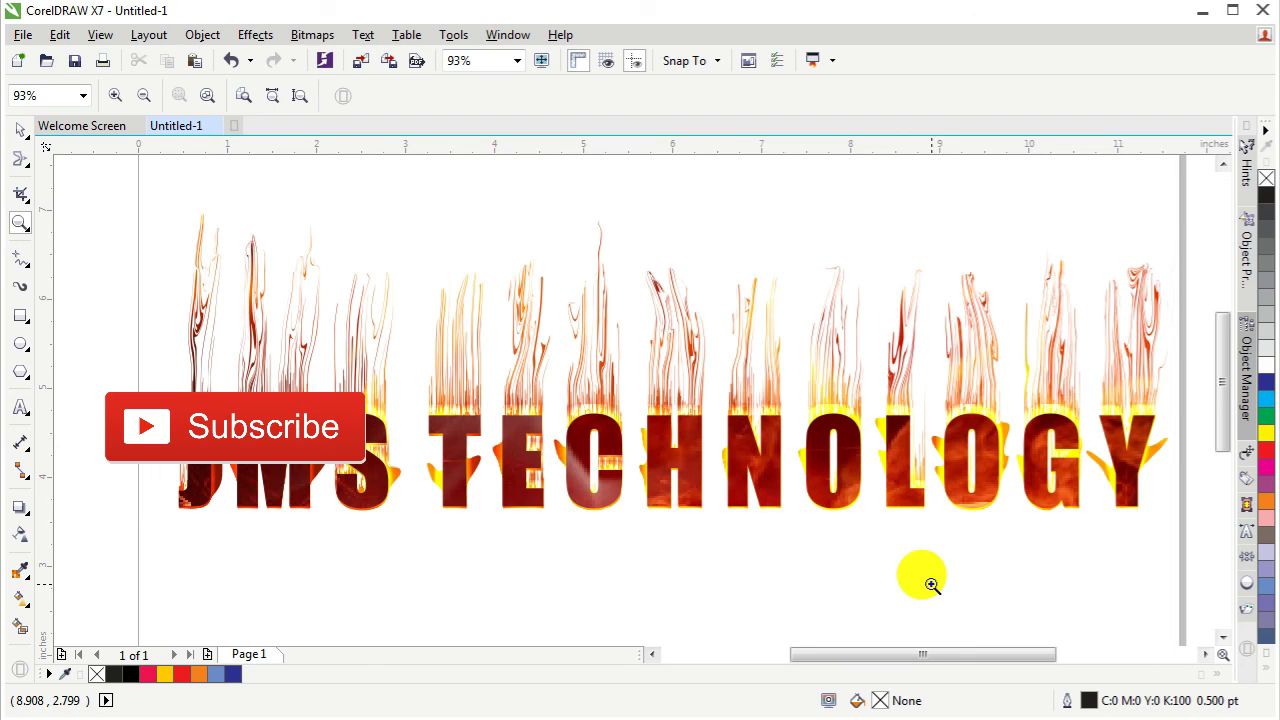
click(20, 131)
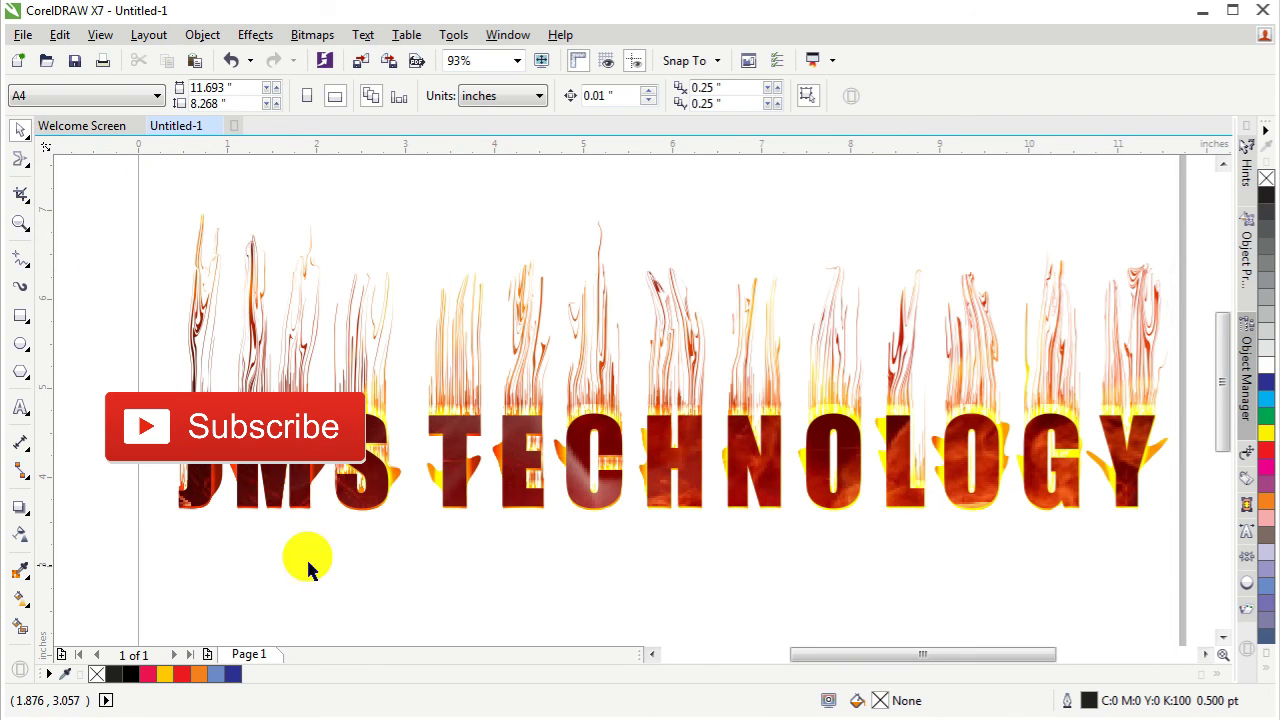
click(368, 495)
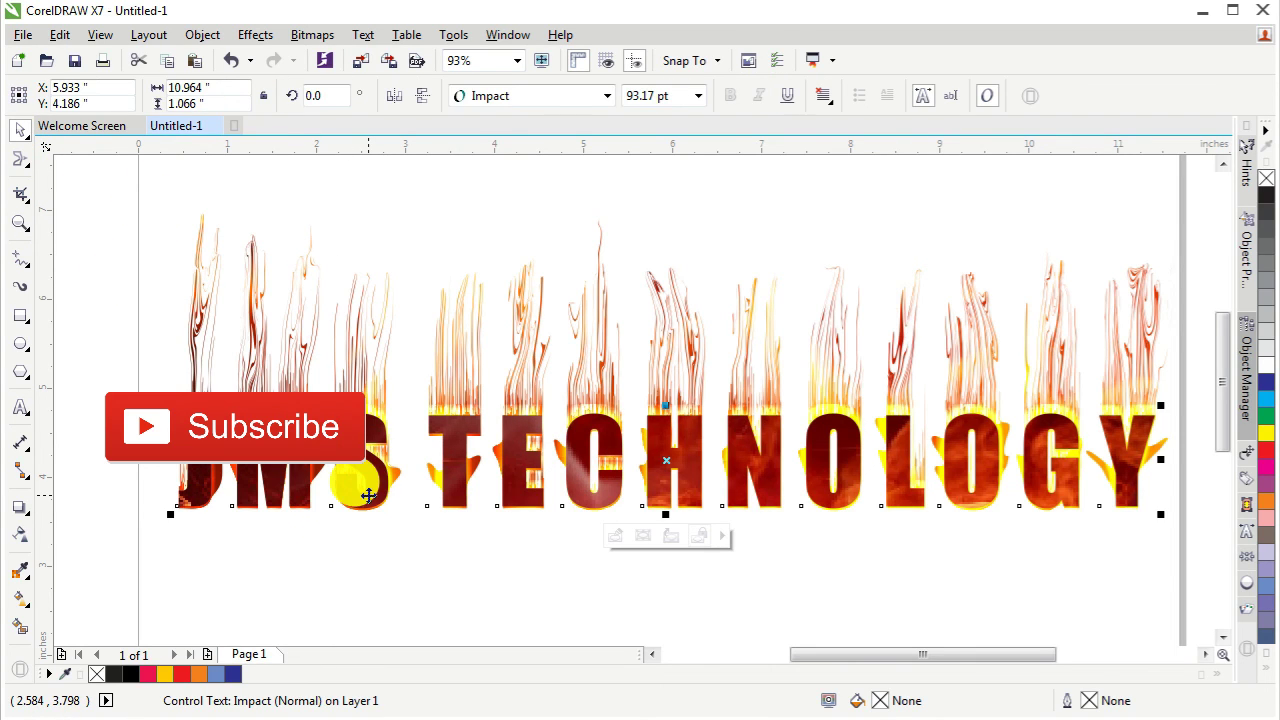
click(21, 508)
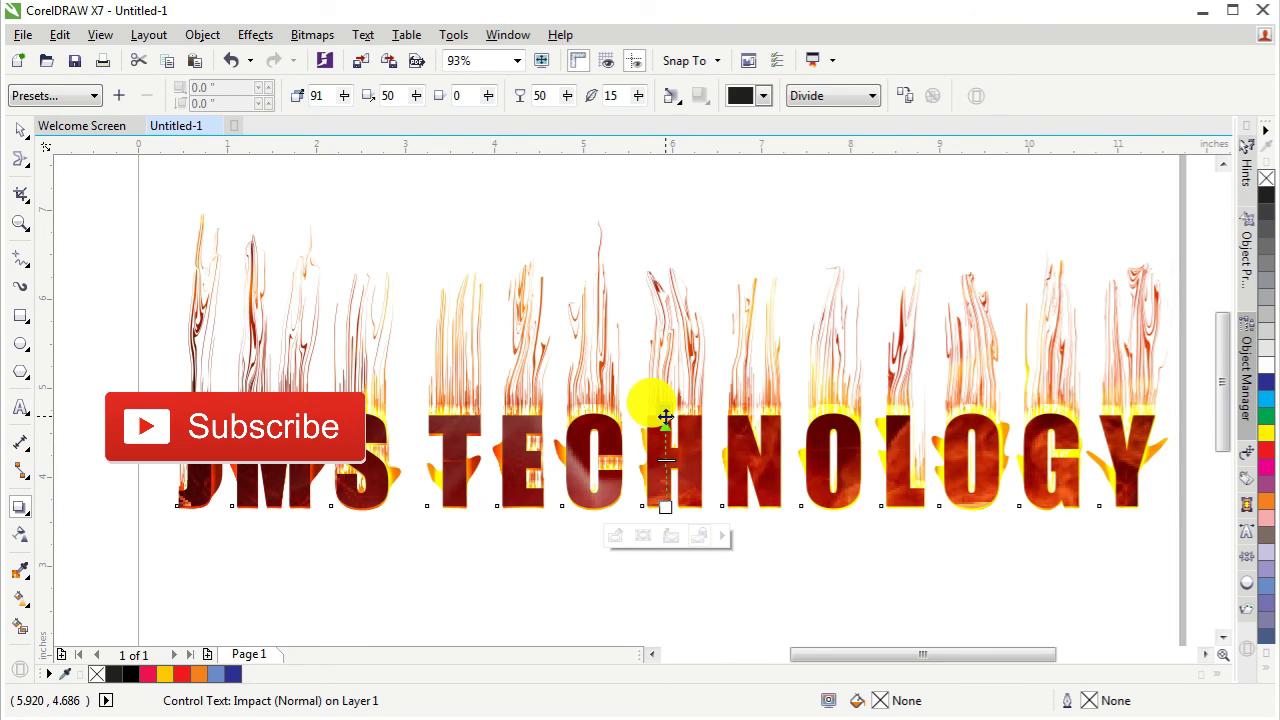
drag(665, 421, 673, 430)
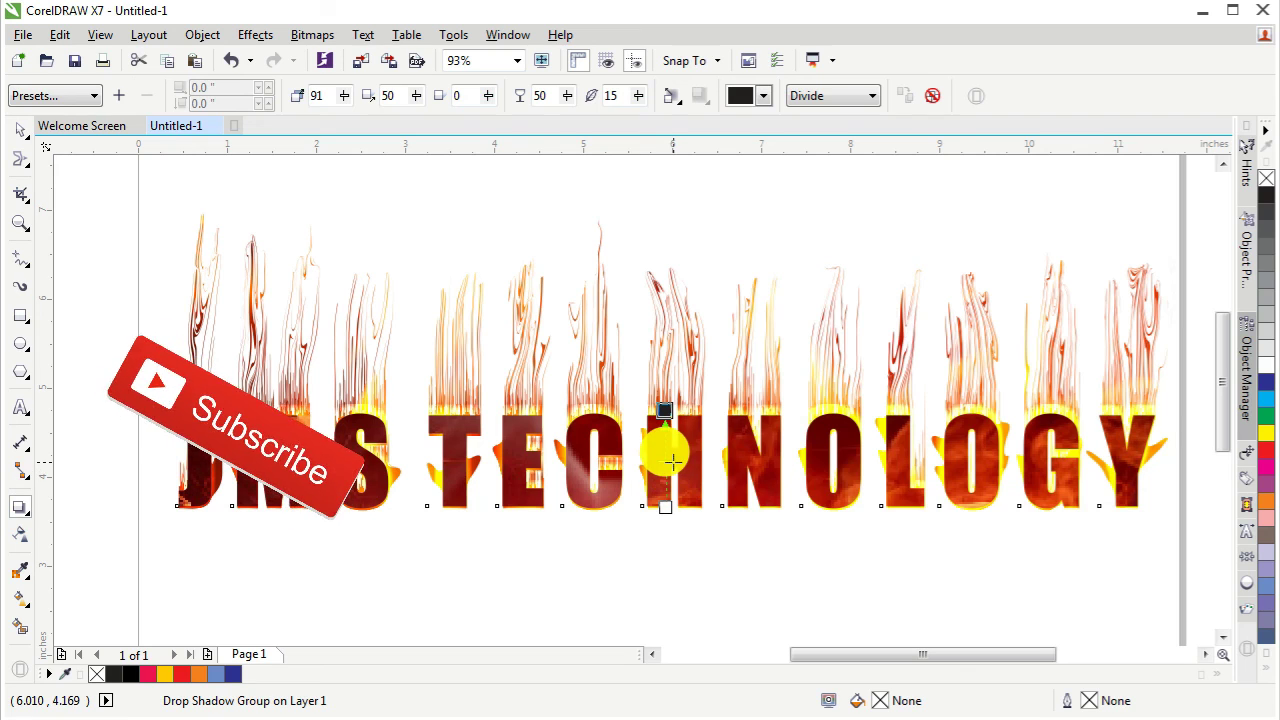
drag(673, 460, 678, 476)
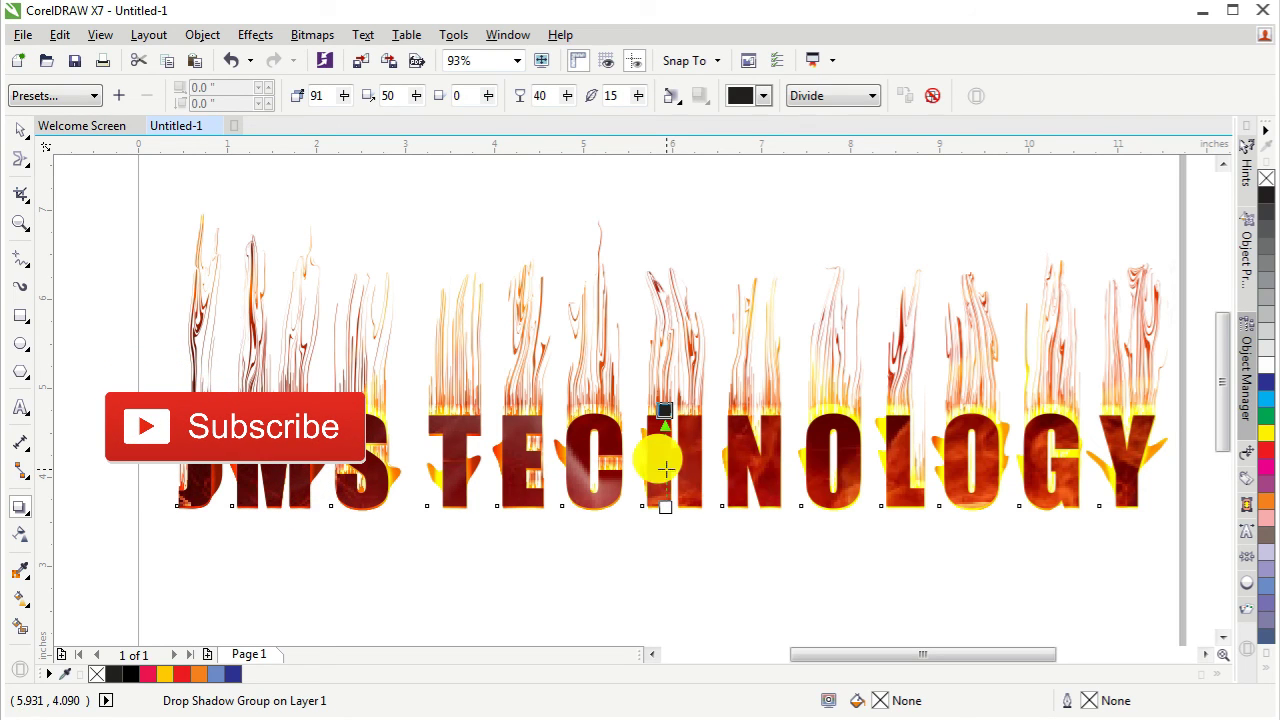
drag(678, 476, 670, 472)
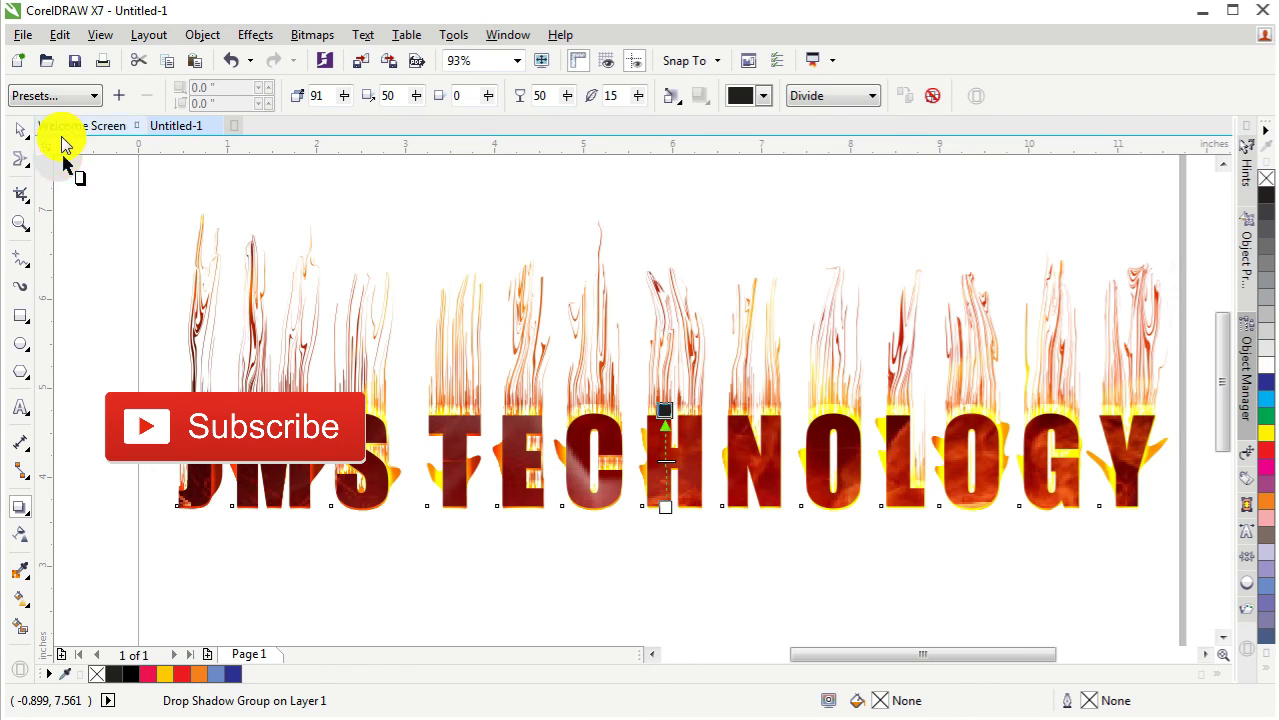
click(21, 131)
click(140, 197)
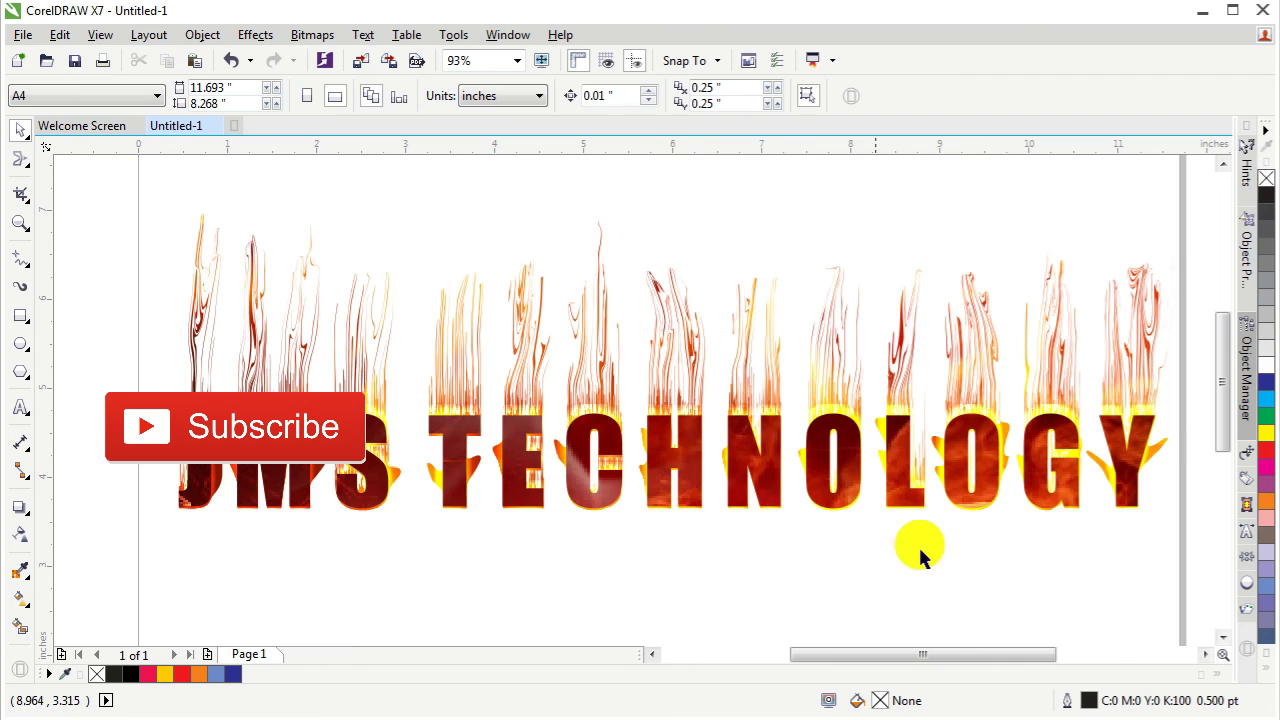
scroll(886, 609, down, 2)
scroll(886, 609, down, 1)
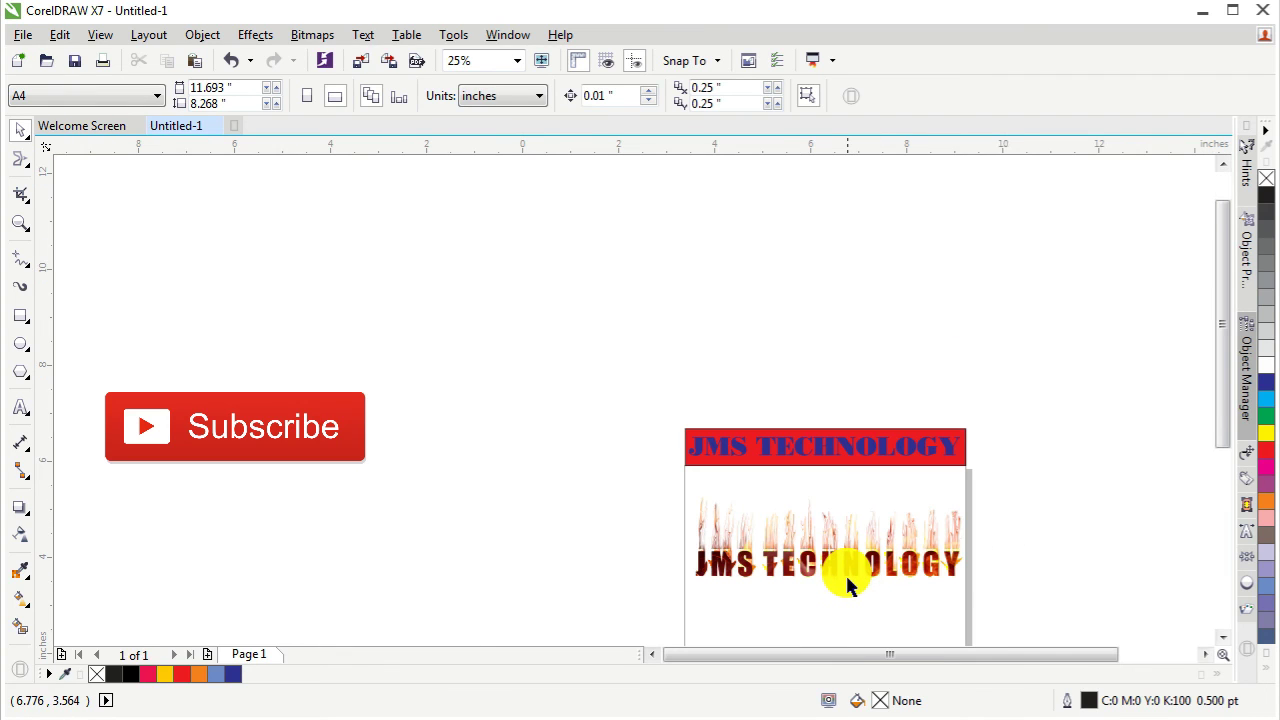
Fill the page background rectangle with black
scroll(848, 585, up, 1)
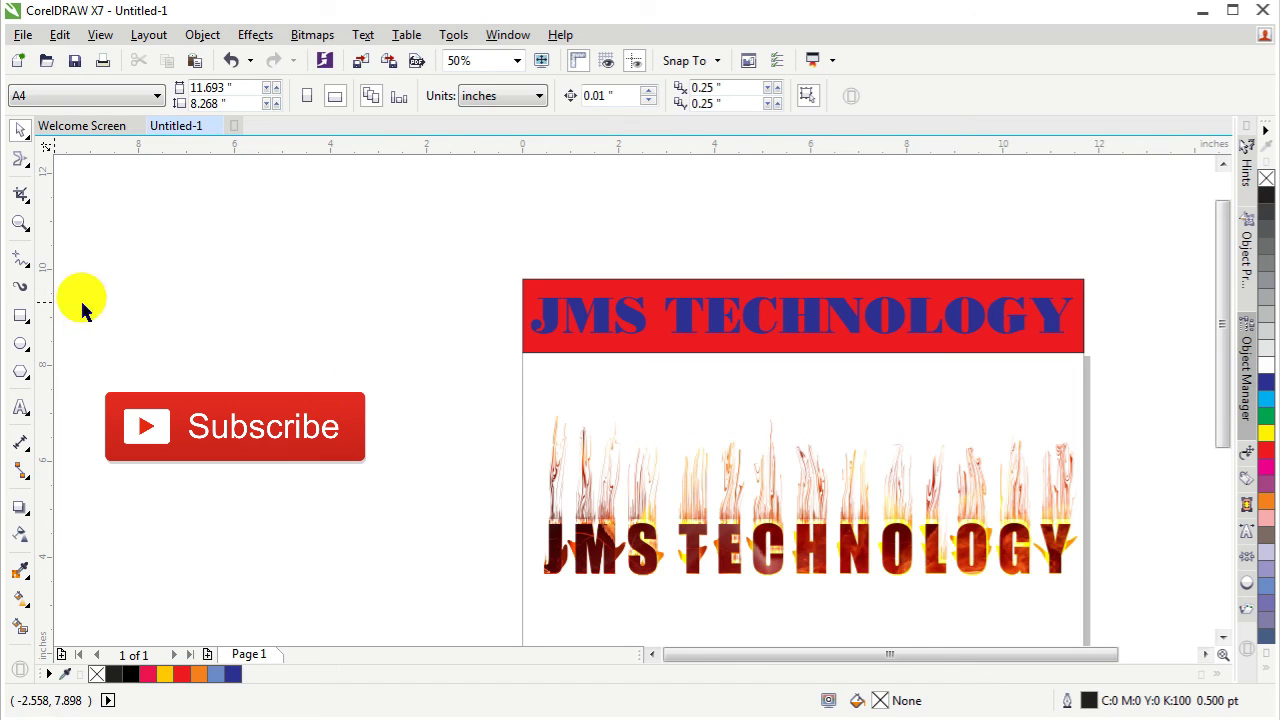
click(20, 315)
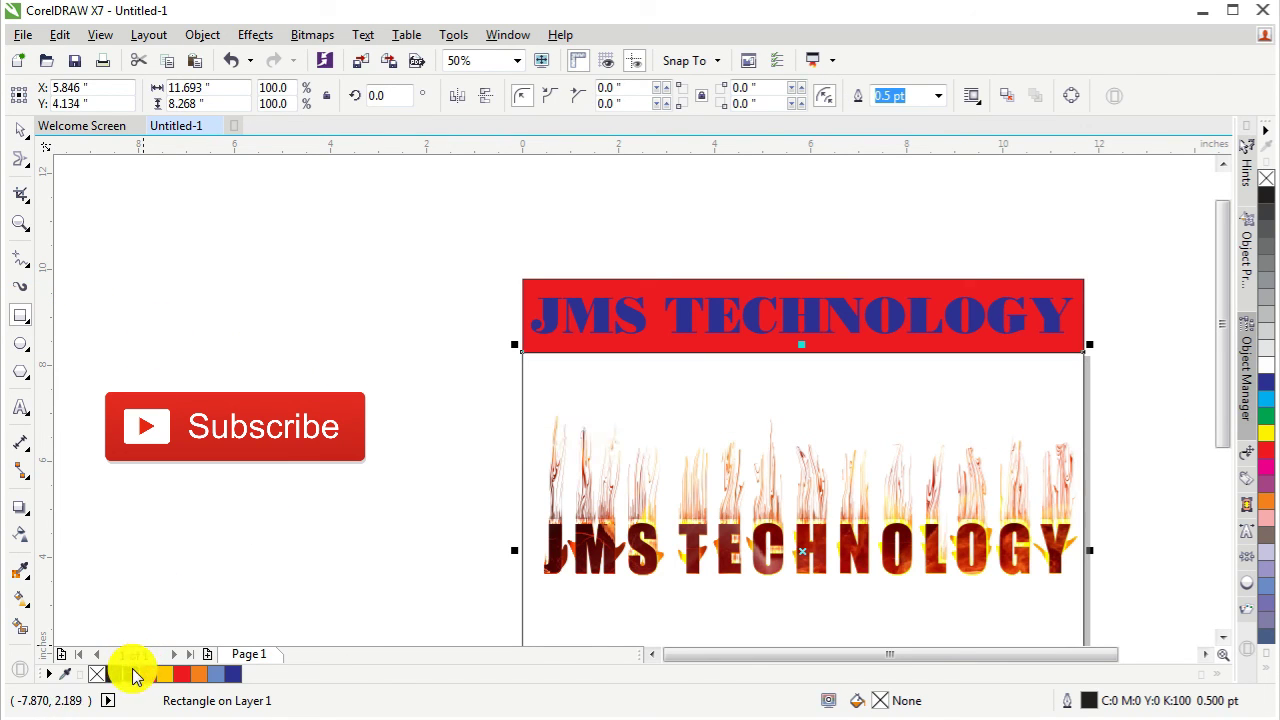
click(130, 673)
Zoom in on the flaming JMS TECHNOLOGY text
scroll(354, 425, down, 1)
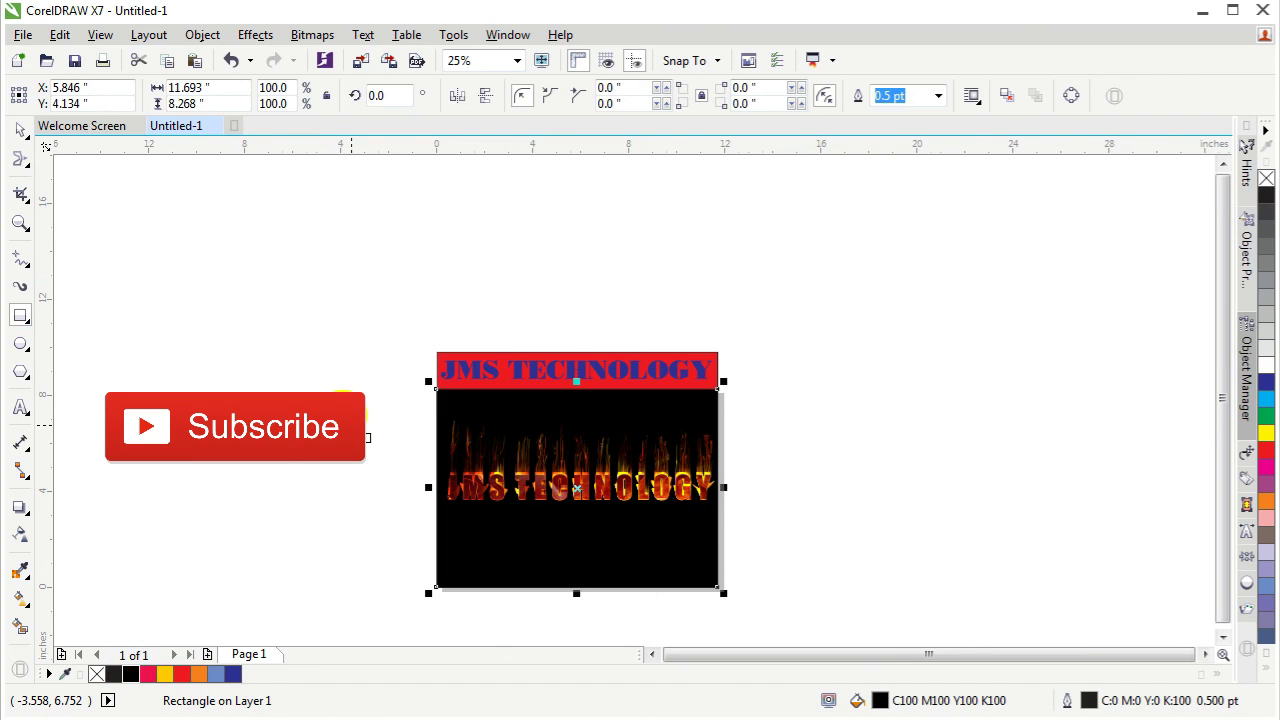
scroll(354, 425, up, 1)
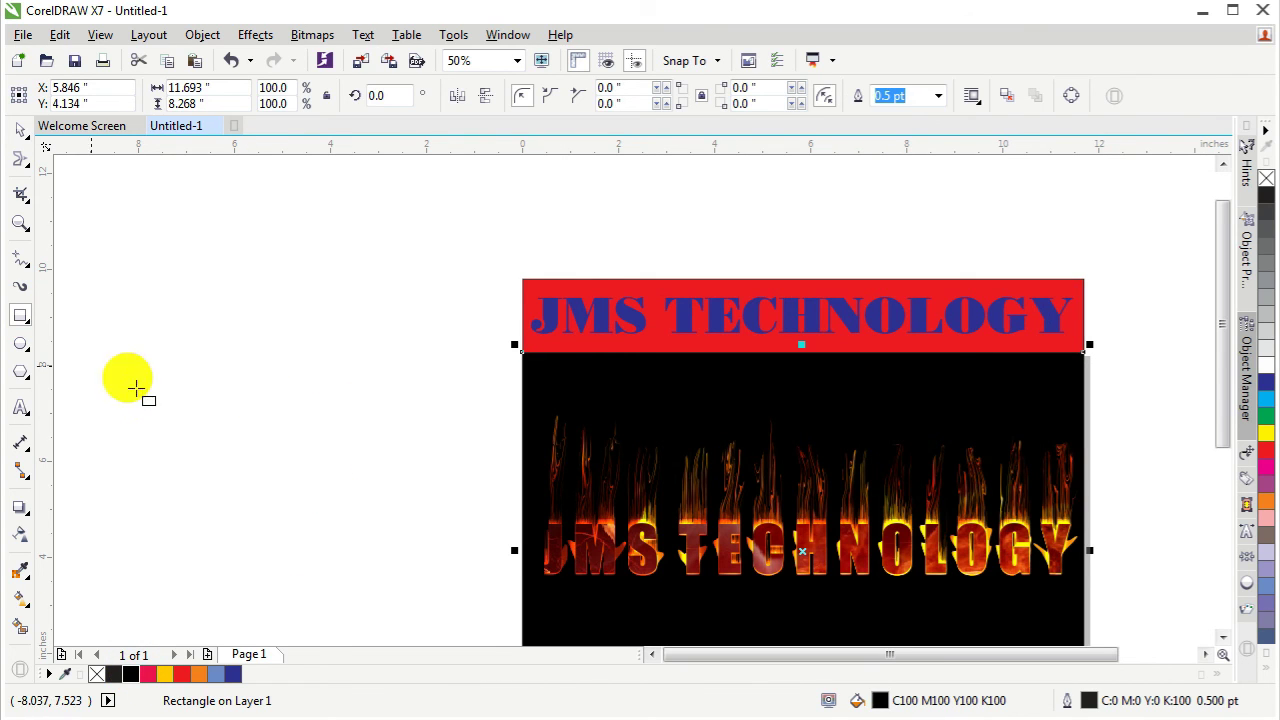
click(22, 226)
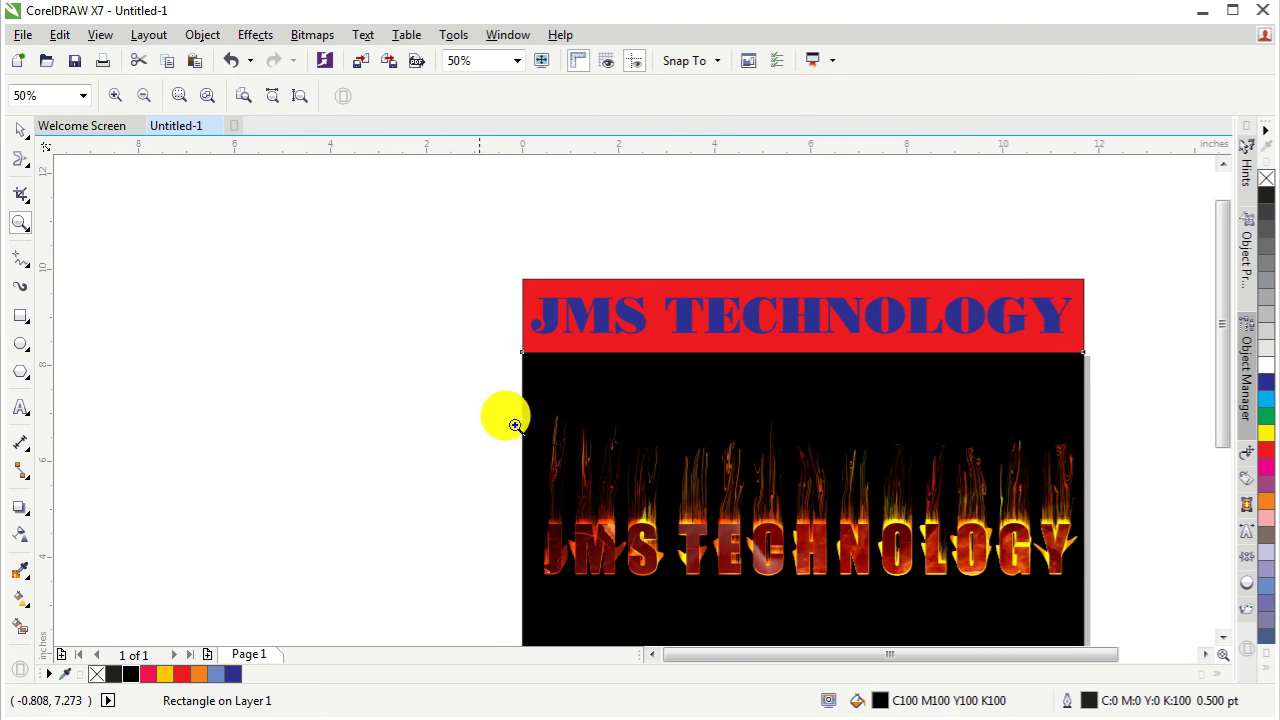
drag(478, 382, 1130, 617)
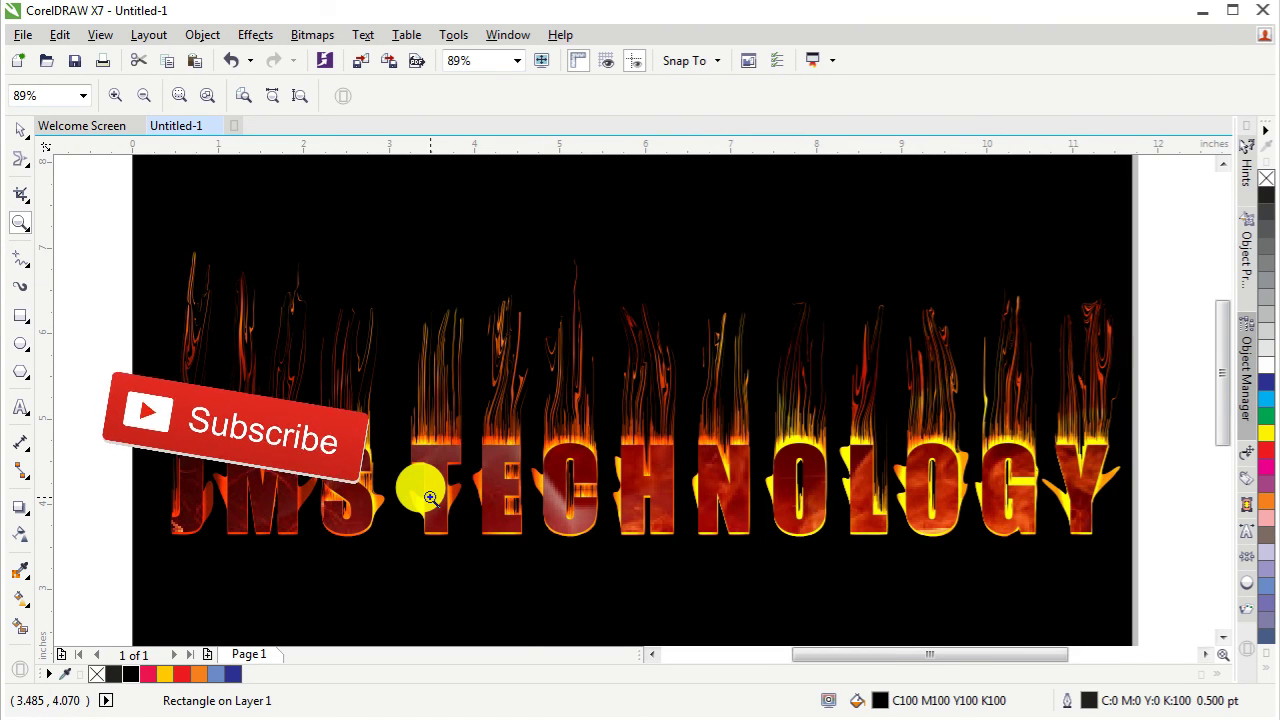